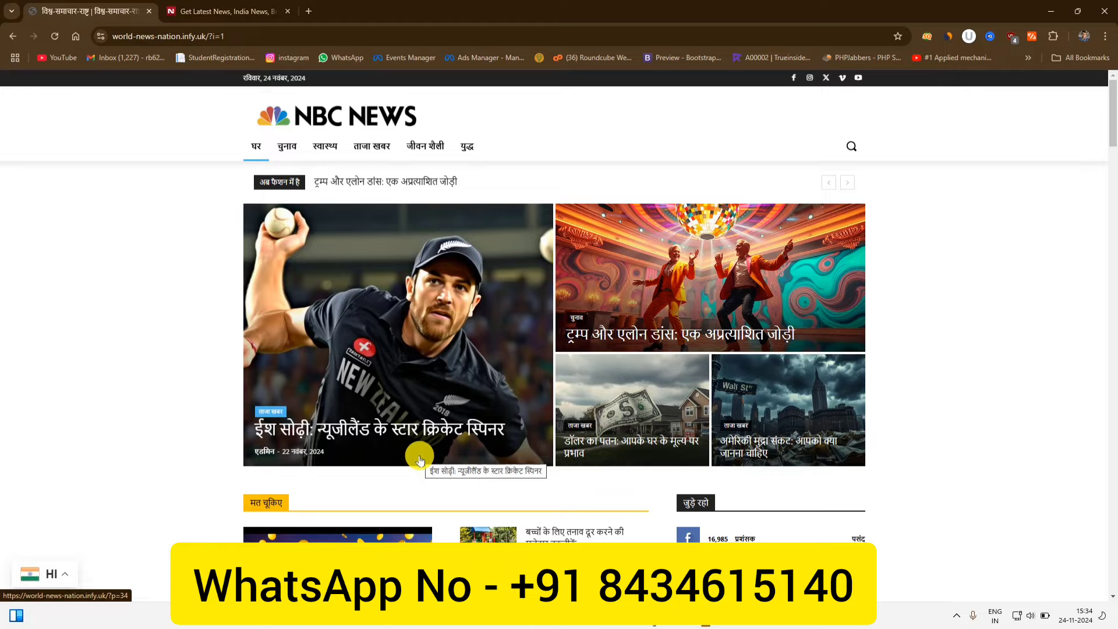
Step: Look through the Hindi news website's home page, from the header and featured stories to the category sections and footer
scroll(420, 460, "down", 10)
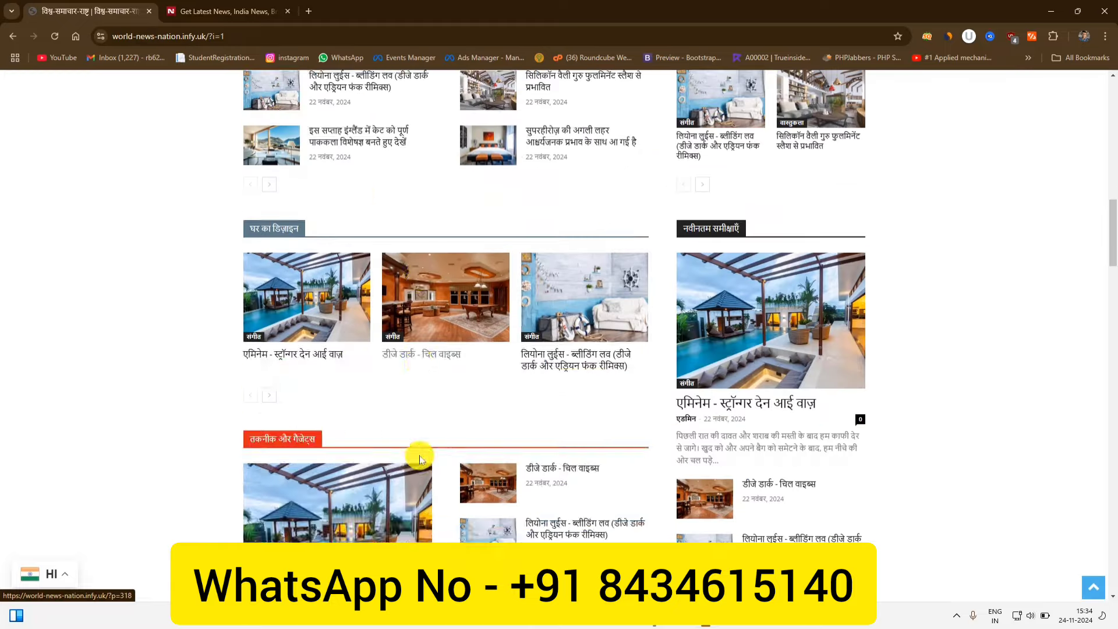
scroll(420, 461, "up", 10)
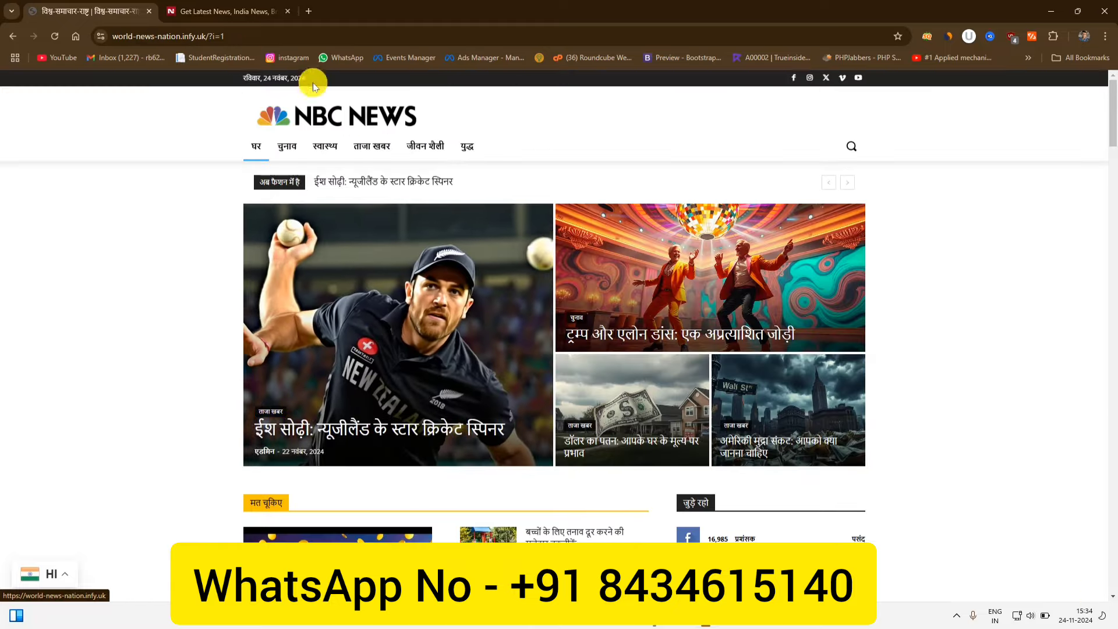
scroll(627, 438, "down", 20)
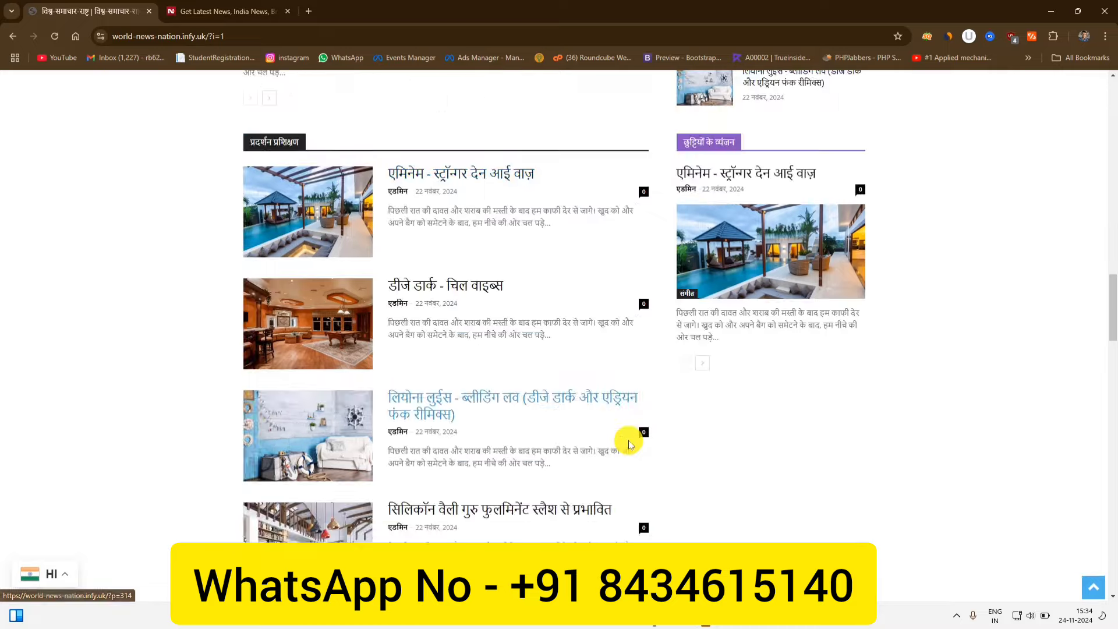
scroll(627, 438, "up", 20)
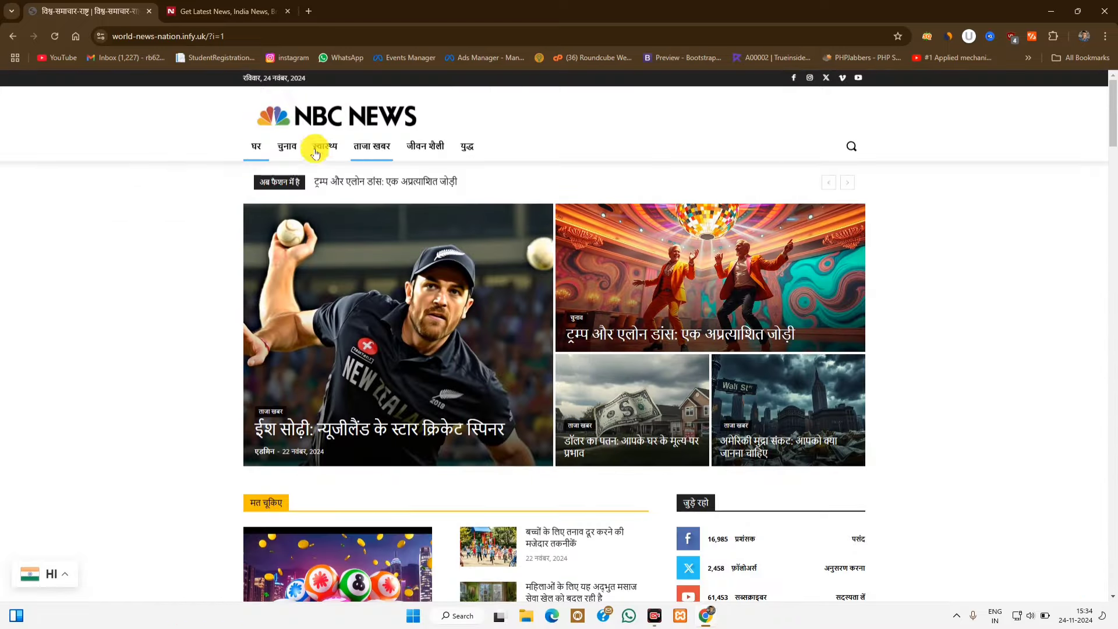
scroll(890, 454, "down", 8)
scroll(896, 492, "down", 15)
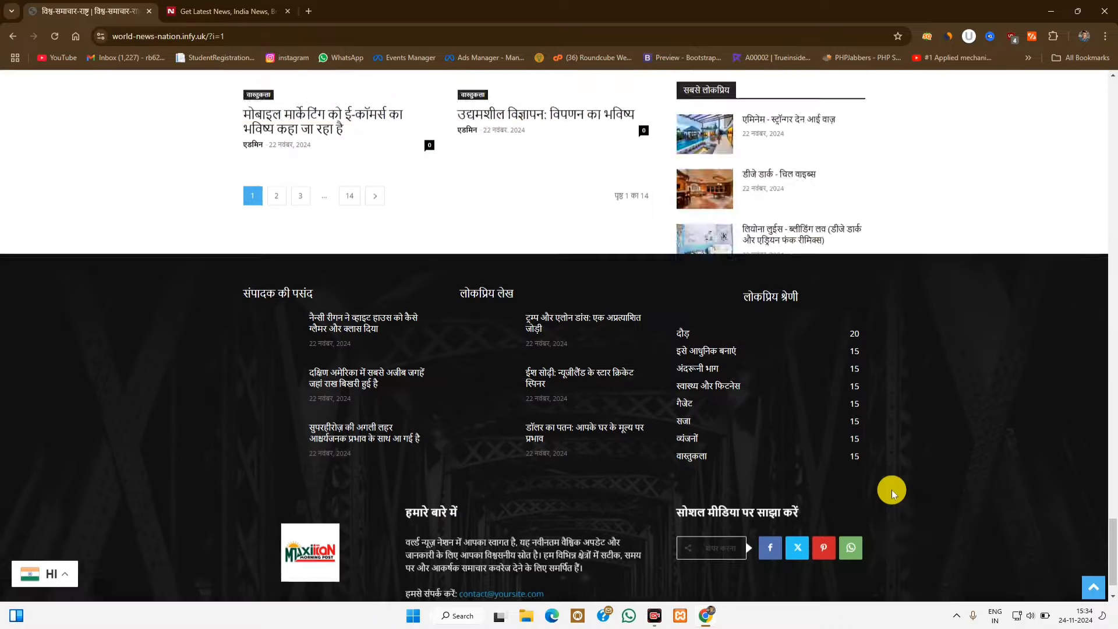
scroll(892, 492, "up", 10)
scroll(894, 494, "down", 8)
scroll(894, 493, "up", 20)
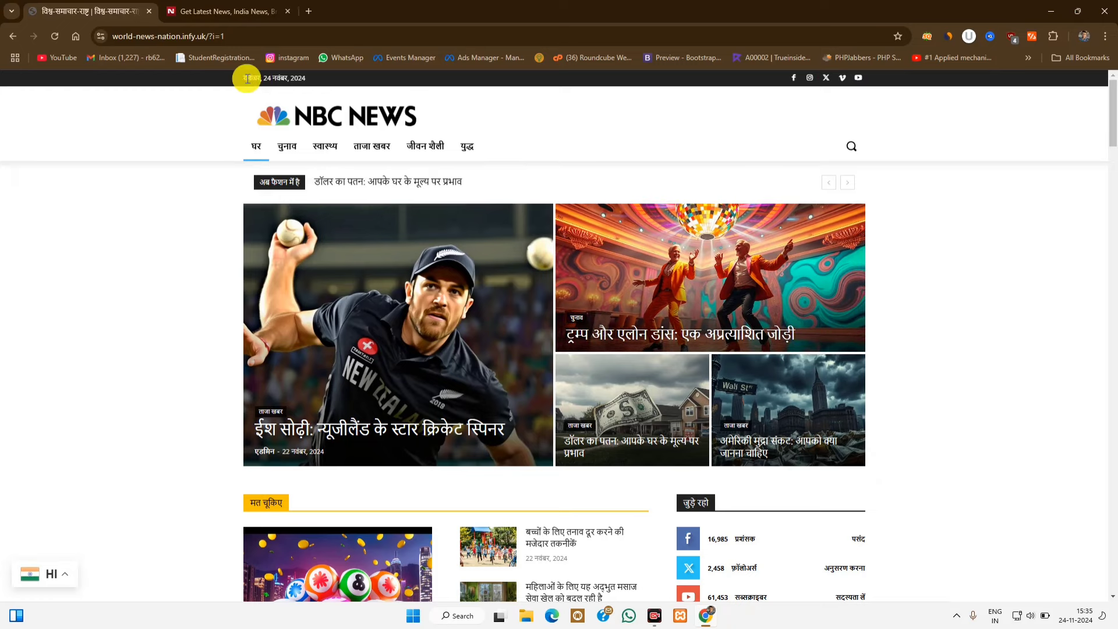
scroll(229, 109, "down", 10)
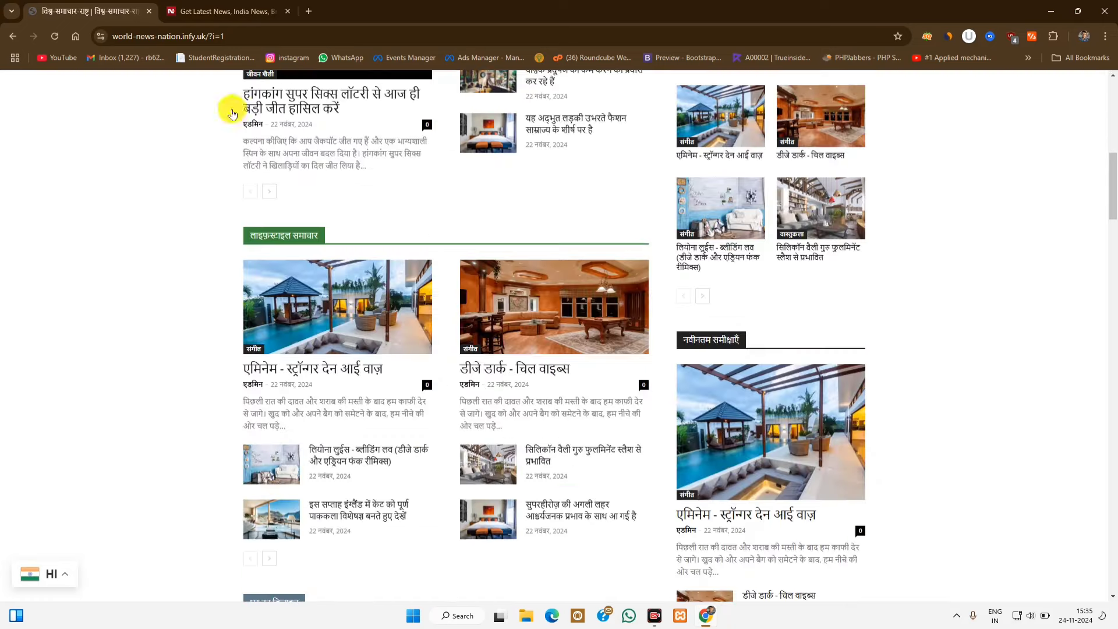
Step: View the NDTV home page for comparison and return to the Hindi news website
left_click(225, 11)
scroll(405, 332, "down", 10)
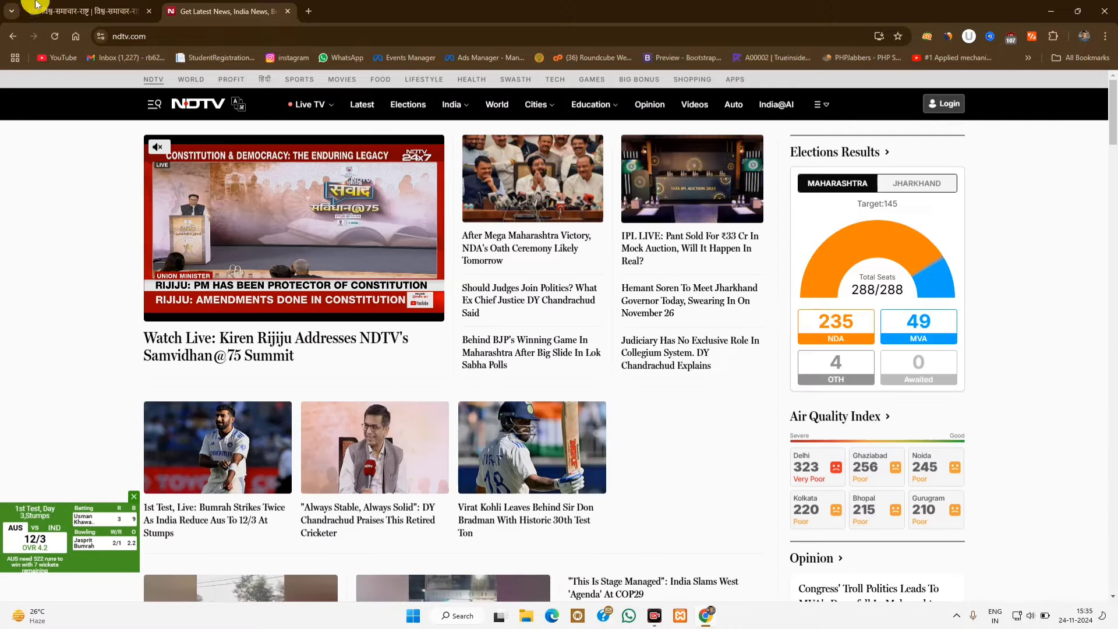
left_click(87, 11)
scroll(1037, 442, "up", 10)
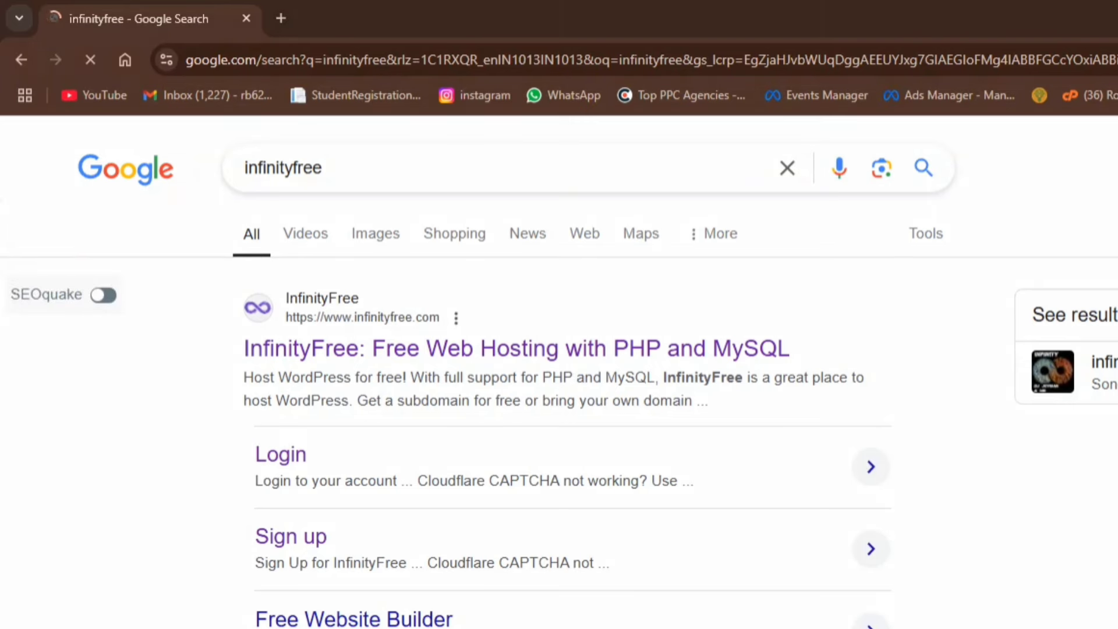
left_click_drag(346, 319, 557, 370)
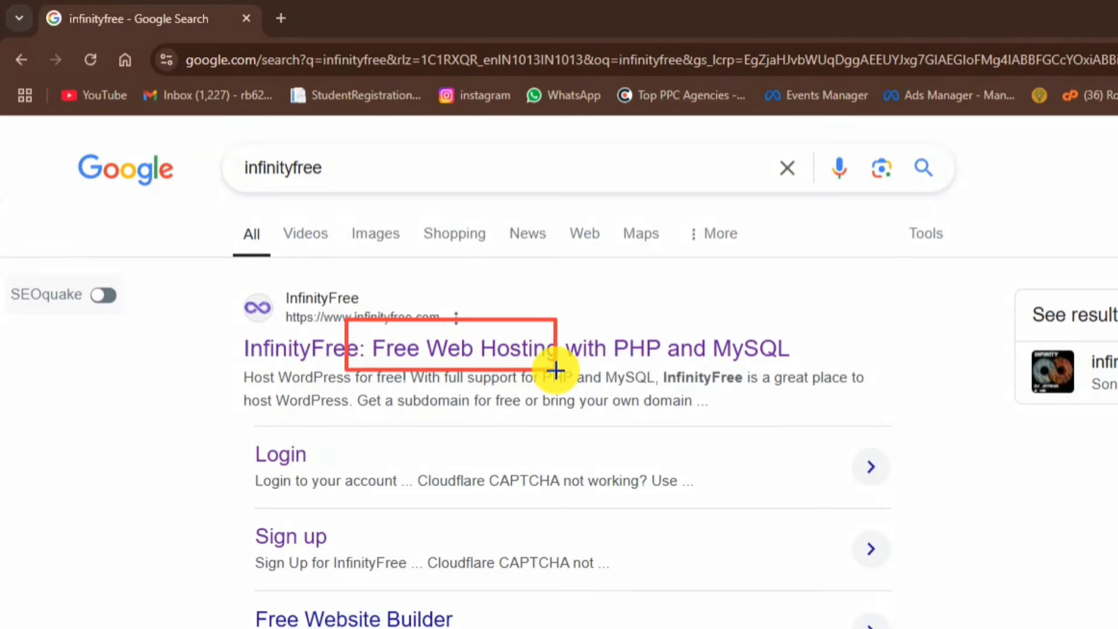
left_click_drag(146, 189, 572, 517)
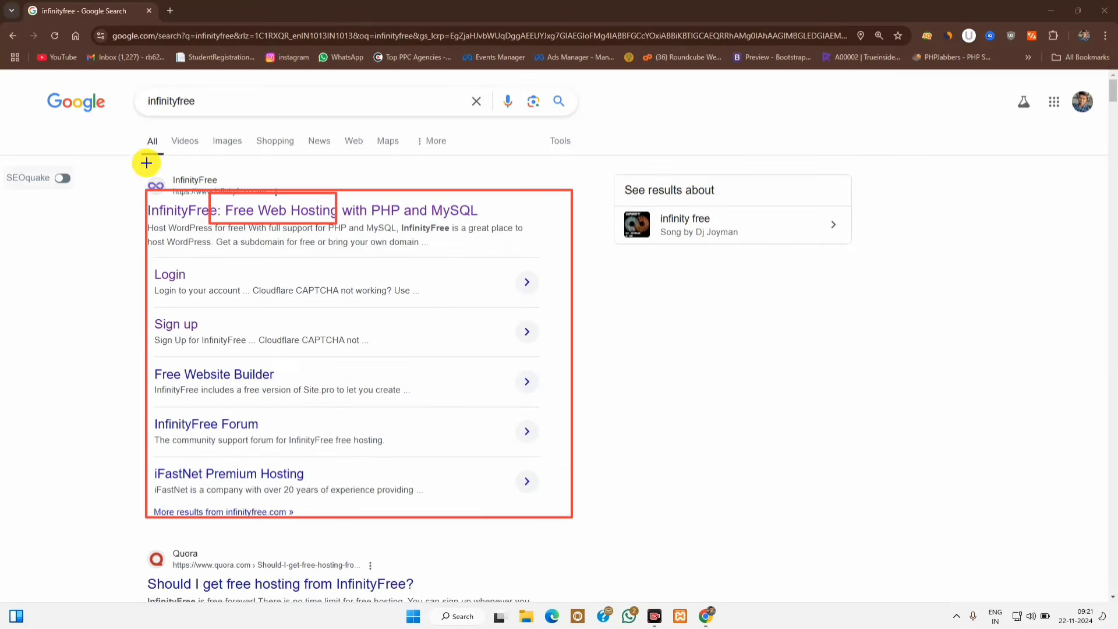
mouse_move(147, 166)
left_mouse_down()
mouse_move(433, 254)
mouse_move(489, 259)
left_mouse_up()
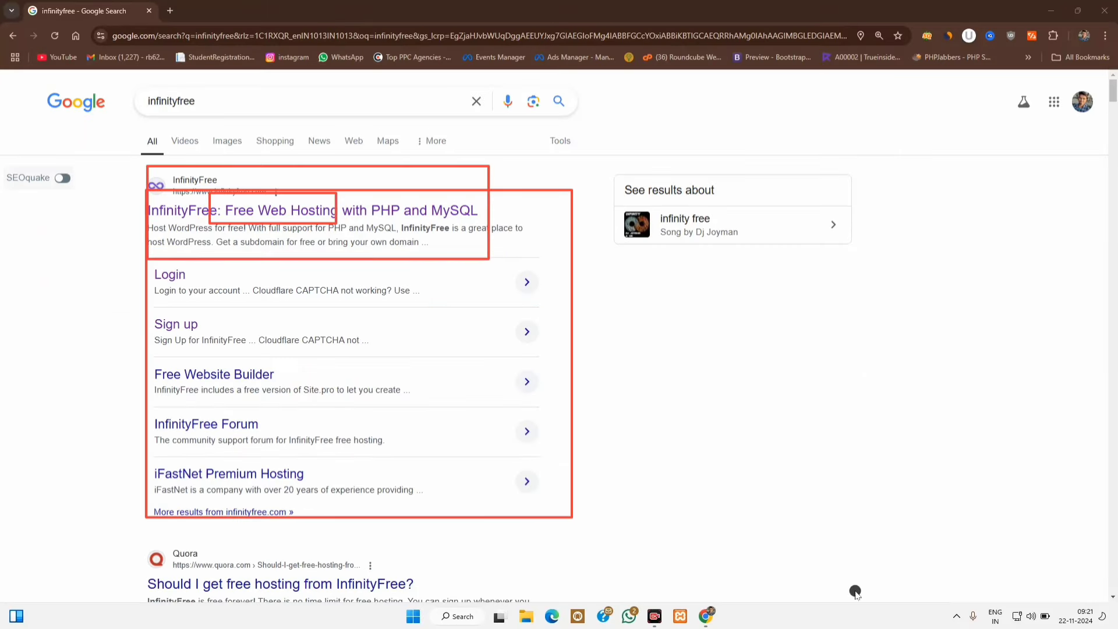
key("Escape")
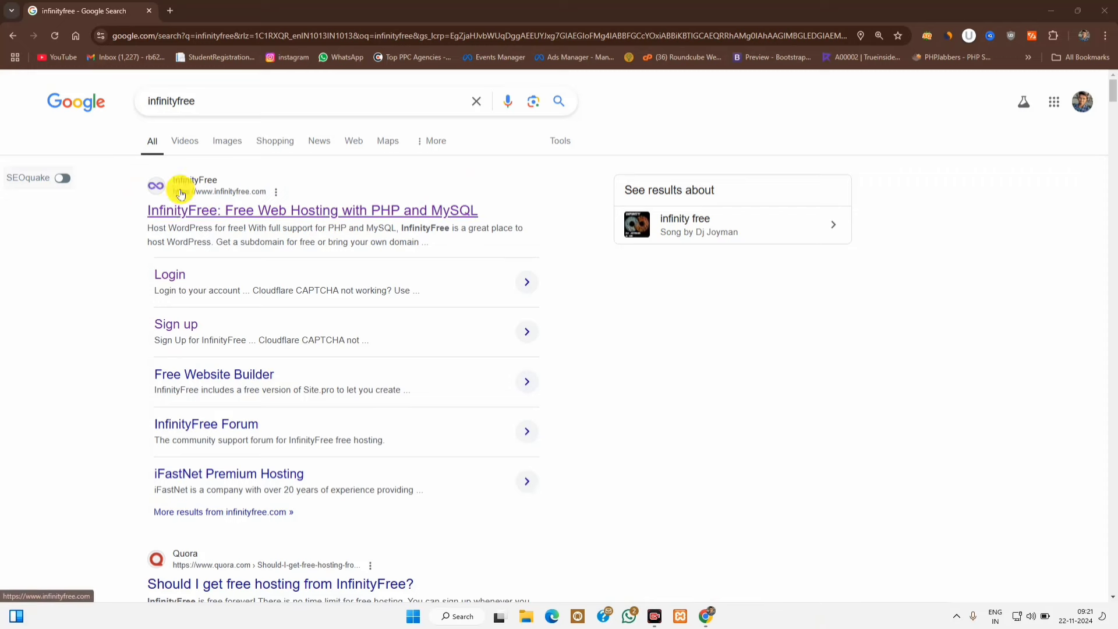
Step: Open the InfinityFree free web hosting site from the Google results for infinityfree
left_click(189, 207)
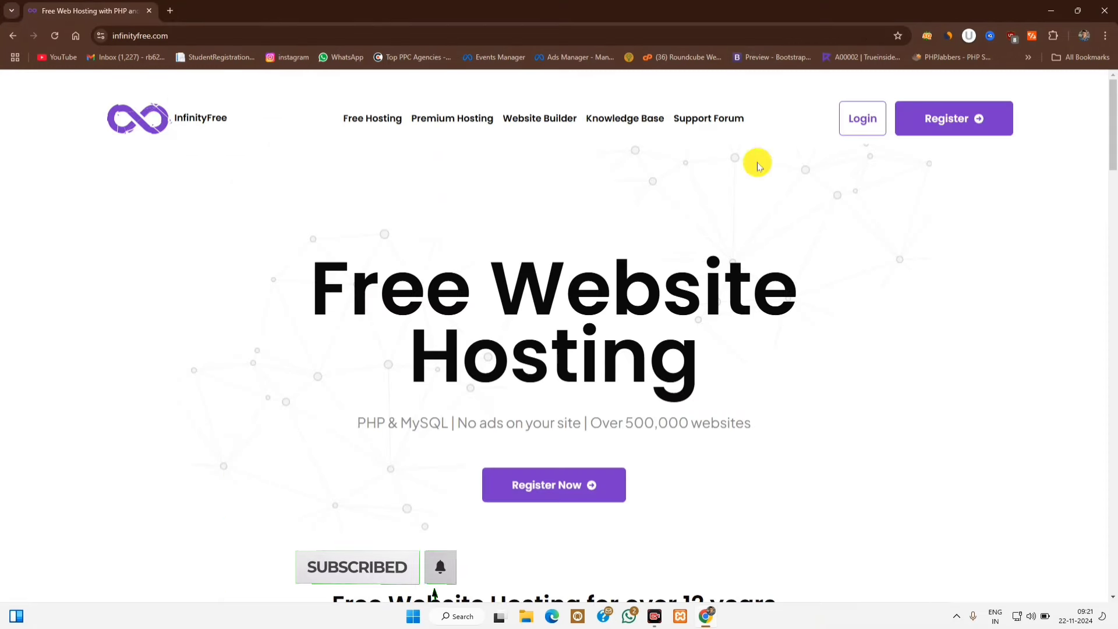
Step: Review InfinityFree's Free Hosting Features list, including subdomains, databases, SSL certificates, bandwidth, MySQL, own domain, DNS and .htaccess support
scroll(804, 354, "down", 20)
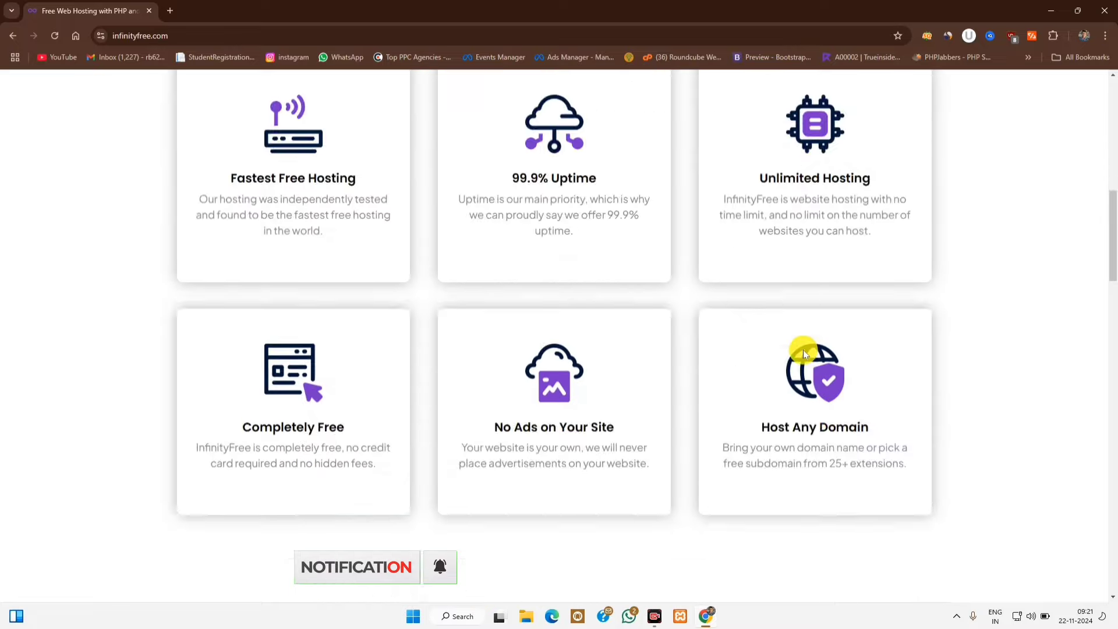
scroll(803, 354, "up", 5)
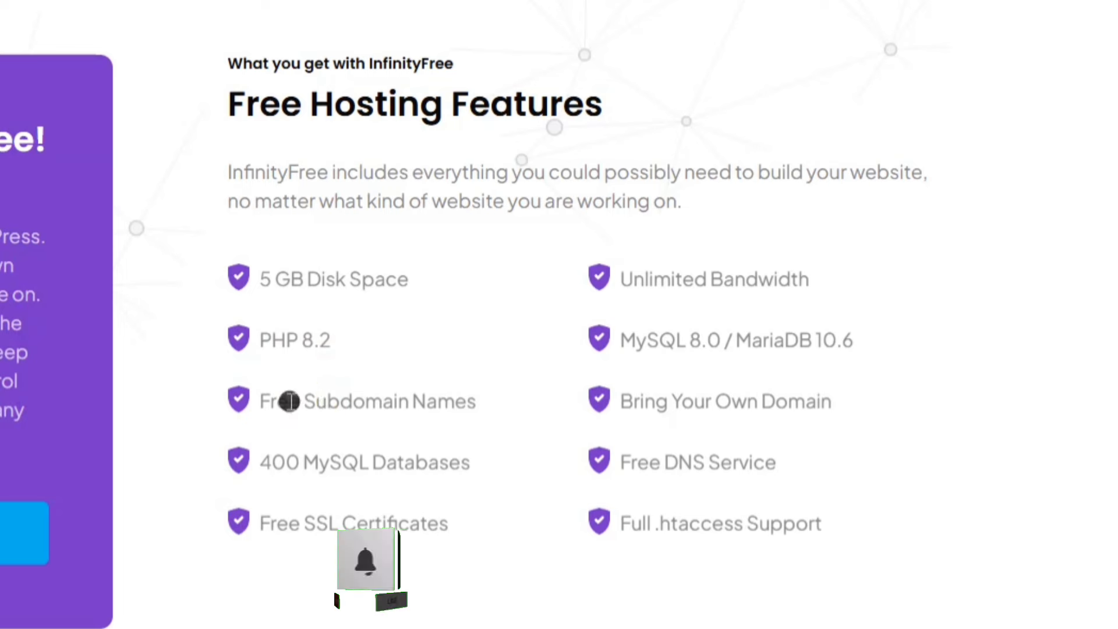
left_click_drag(290, 402, 456, 402)
left_click_drag(291, 462, 471, 464)
left_click(270, 523)
left_click_drag(269, 523, 450, 523)
left_click_drag(644, 282, 900, 309)
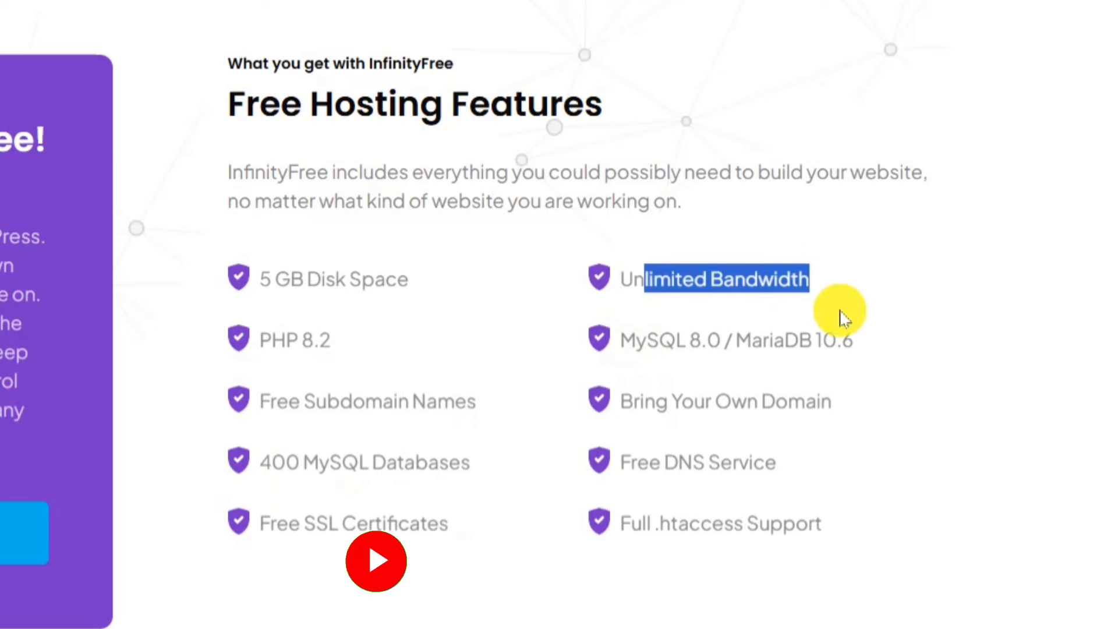
left_click_drag(637, 344, 712, 354)
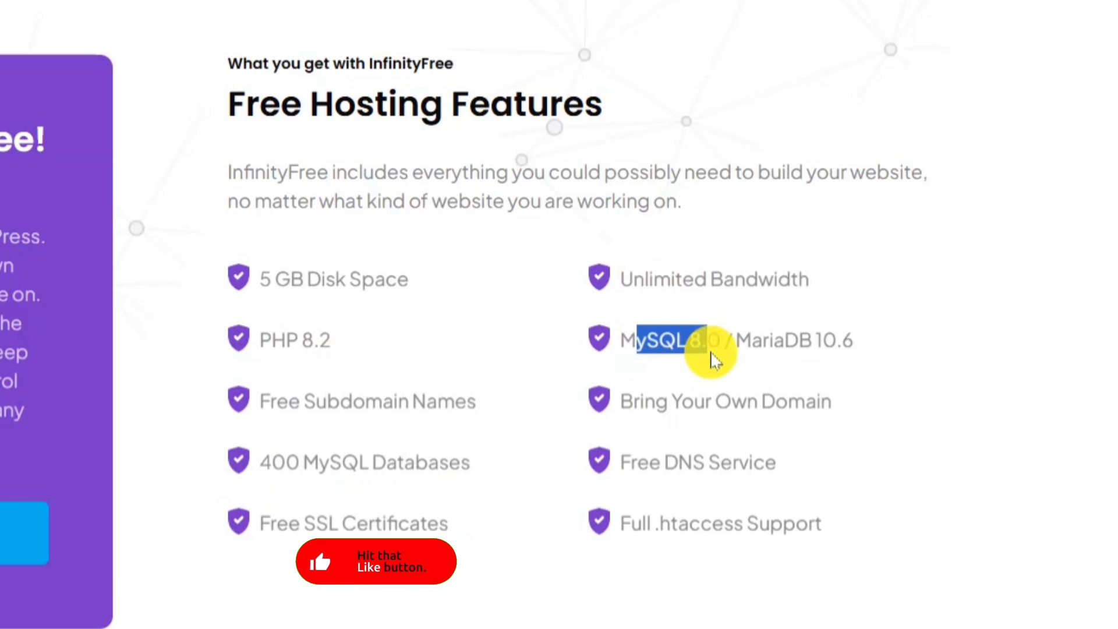
left_click_drag(637, 401, 833, 403)
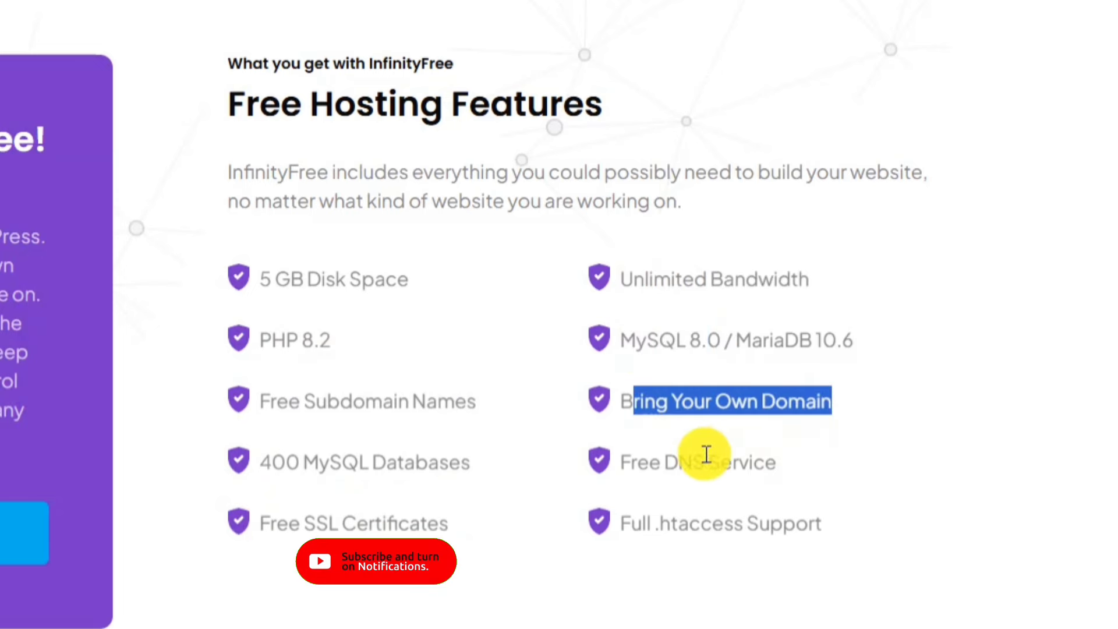
left_click_drag(638, 462, 777, 466)
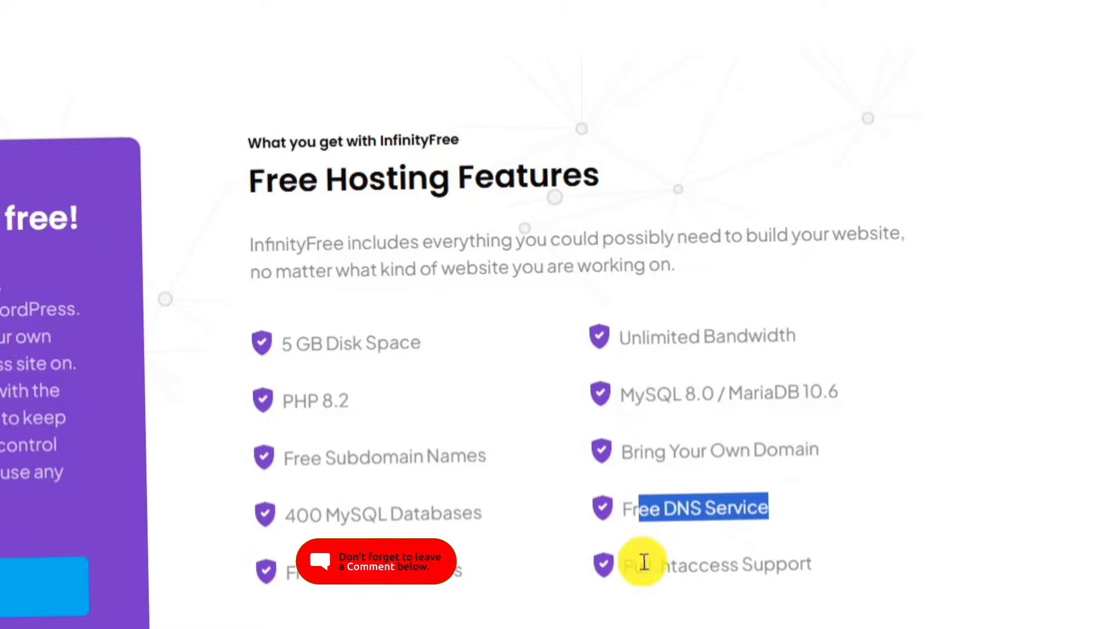
left_click_drag(644, 562, 834, 564)
left_click(834, 564)
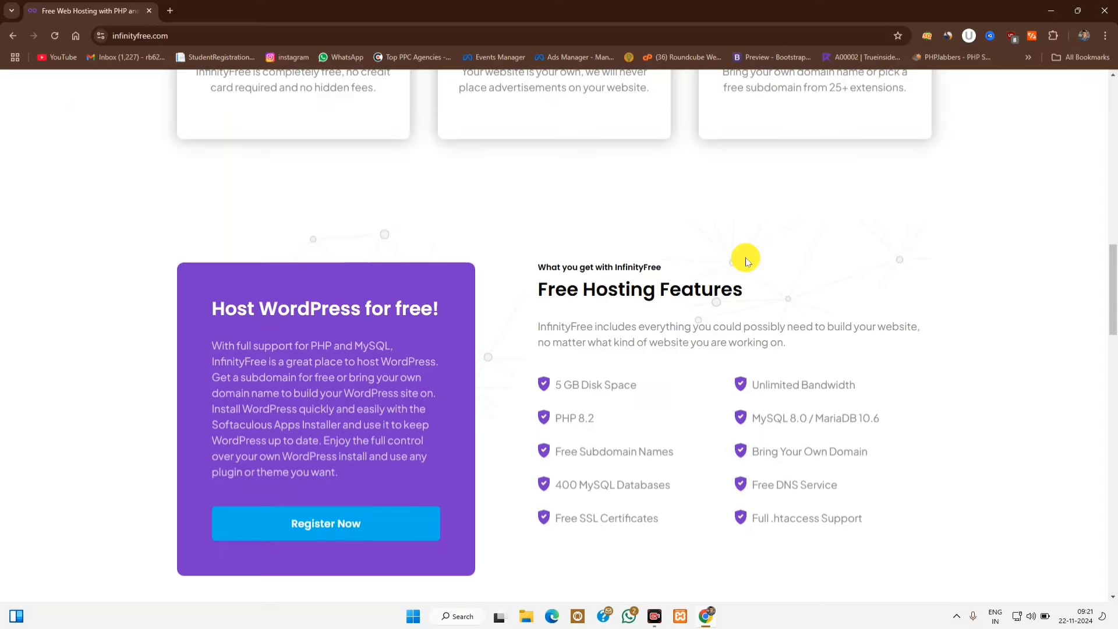
scroll(746, 257, "up", 10)
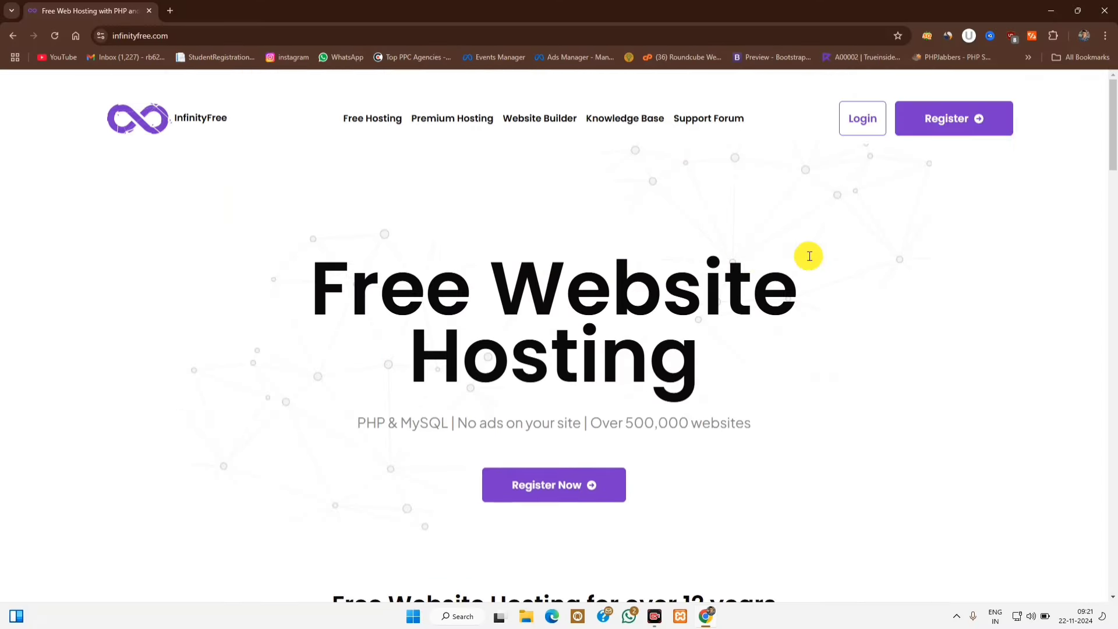
Step: Start the InfinityFree registration and check the number of active accounts on the Hosting Accounts page
left_click(939, 120)
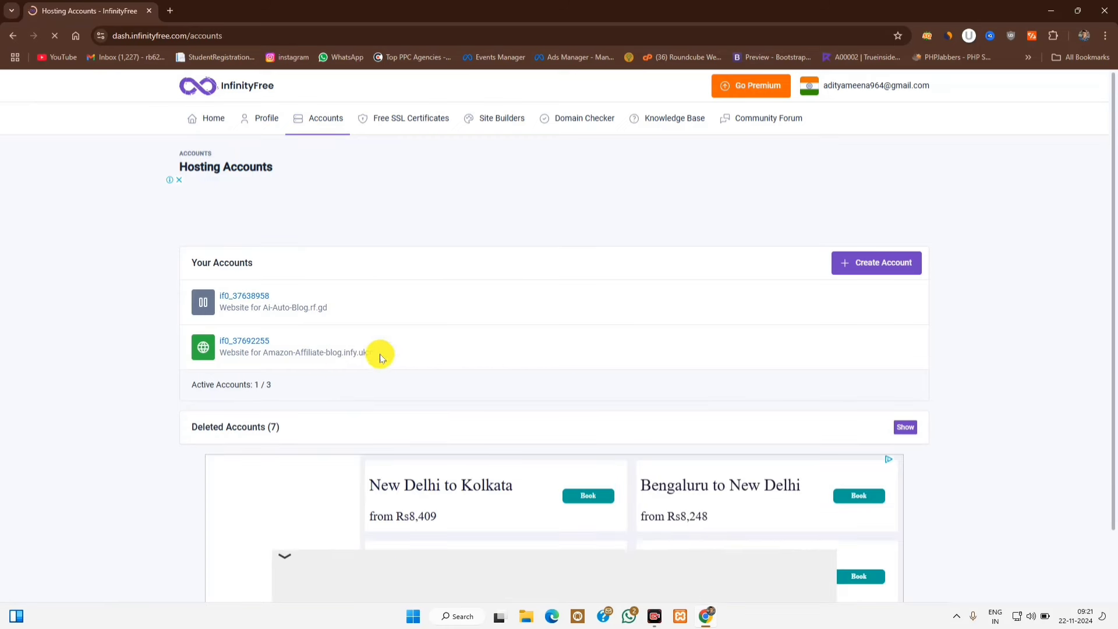
left_click_drag(279, 385, 241, 383)
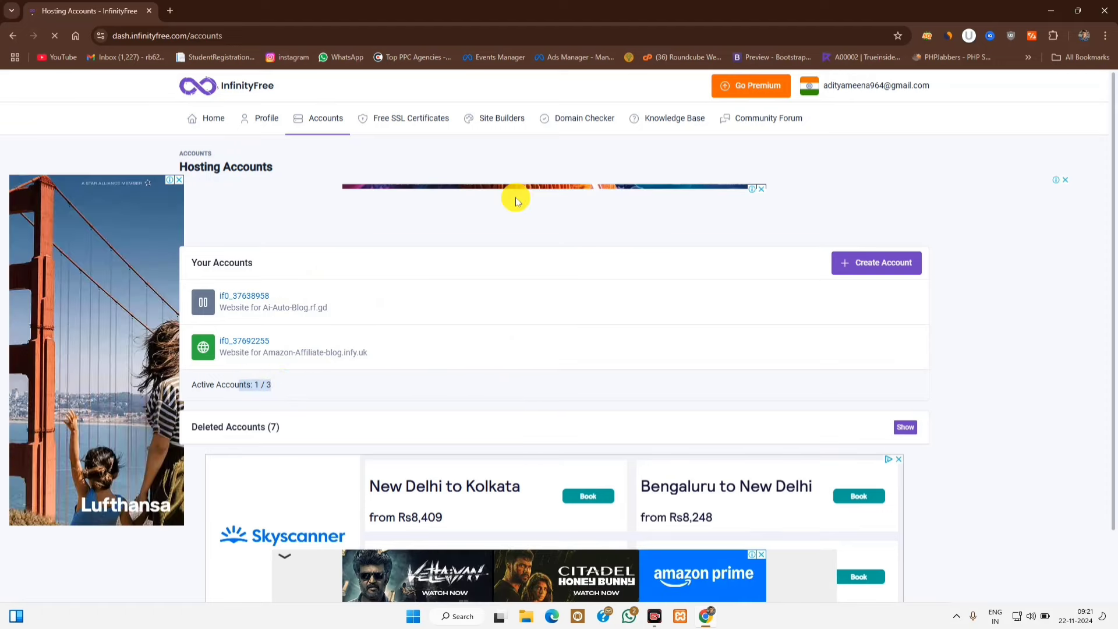
left_click(512, 195)
left_click(85, 7)
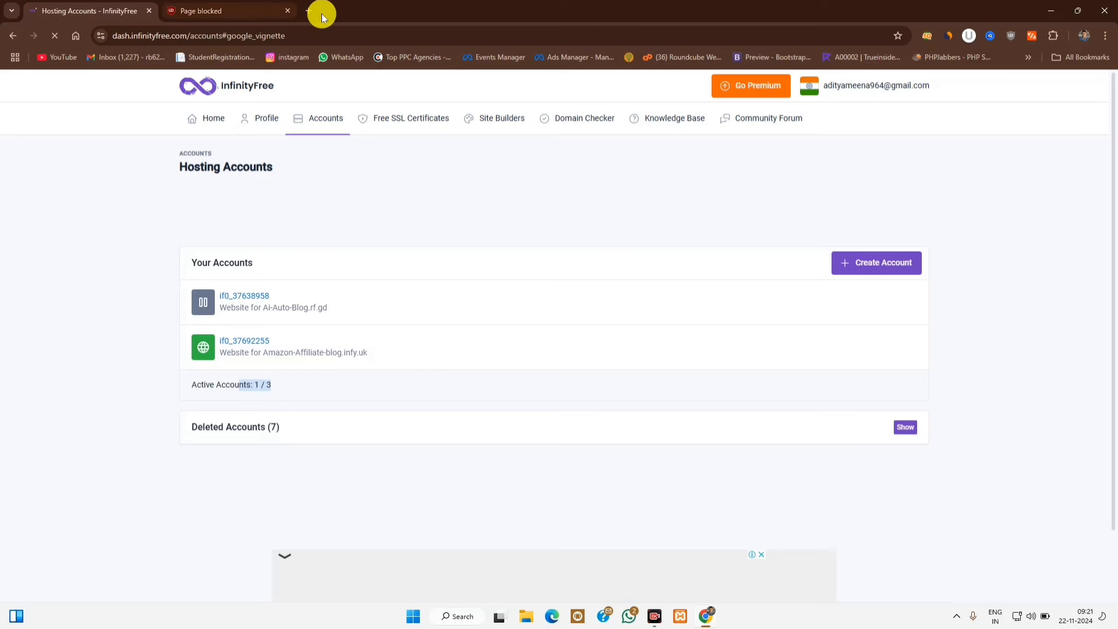
left_click(288, 11)
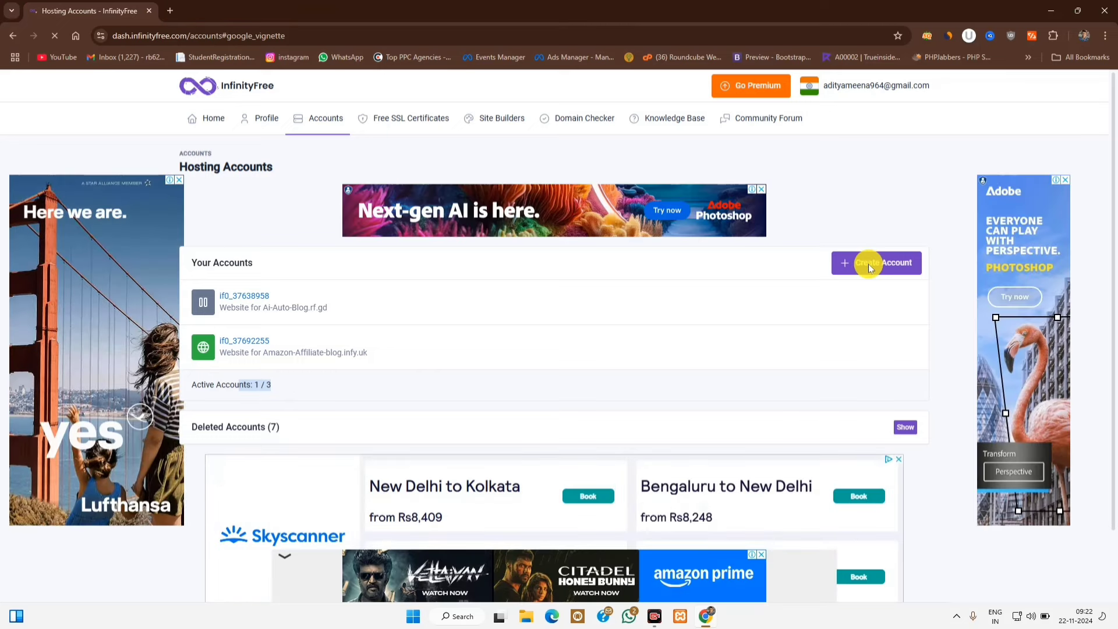
Step: Start creating a hosting account, dismiss the ad, and choose the $0 InfinityFree plan
left_click(861, 271)
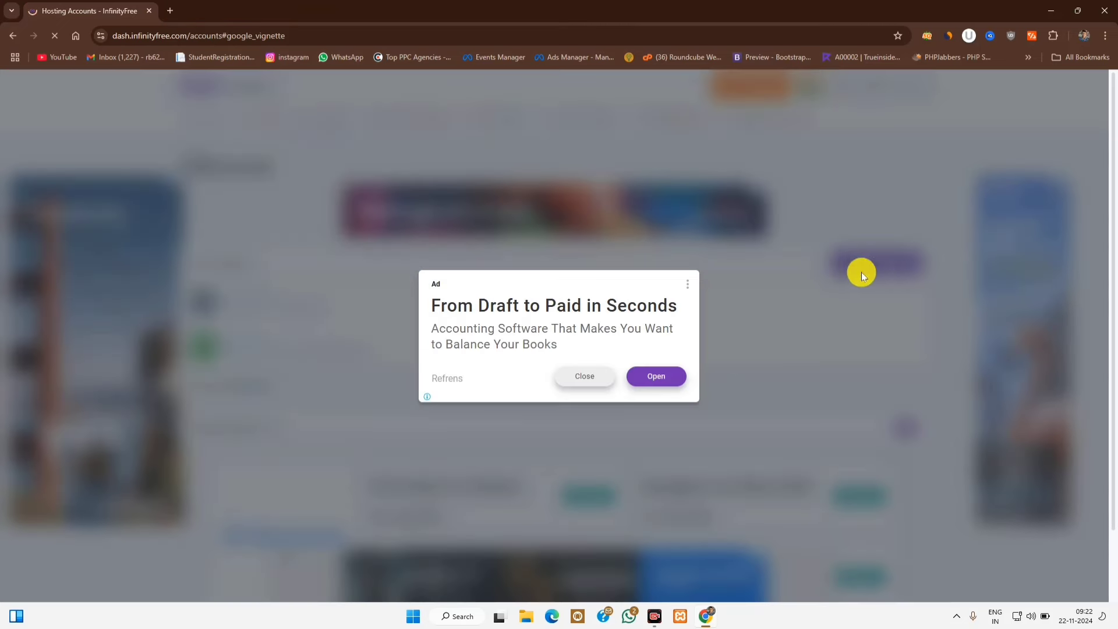
left_click(585, 378)
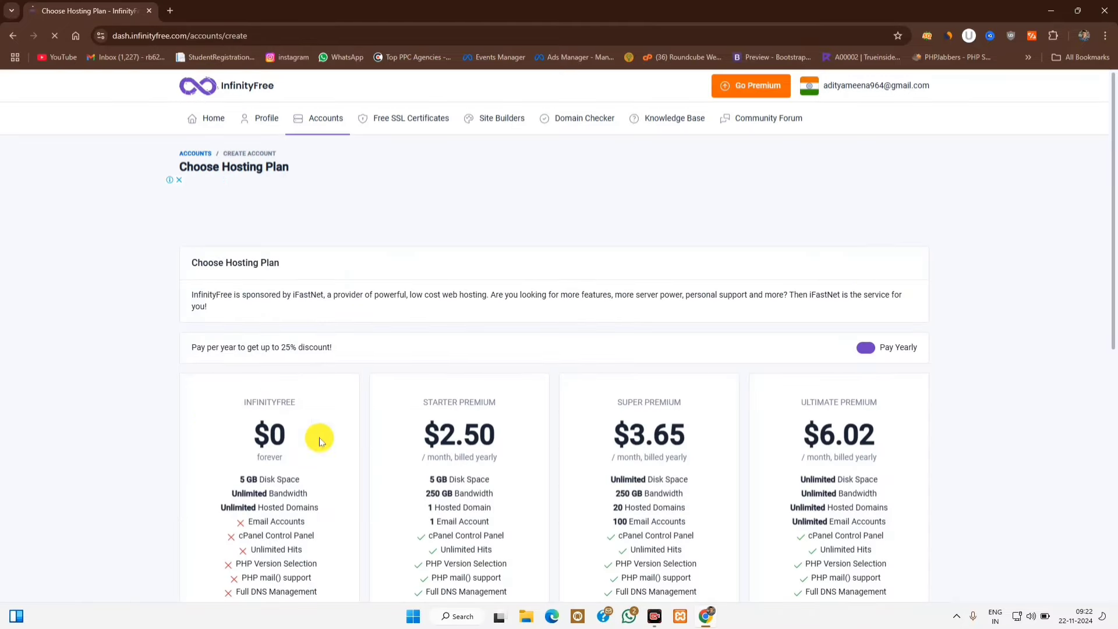
scroll(249, 249, "down", 3)
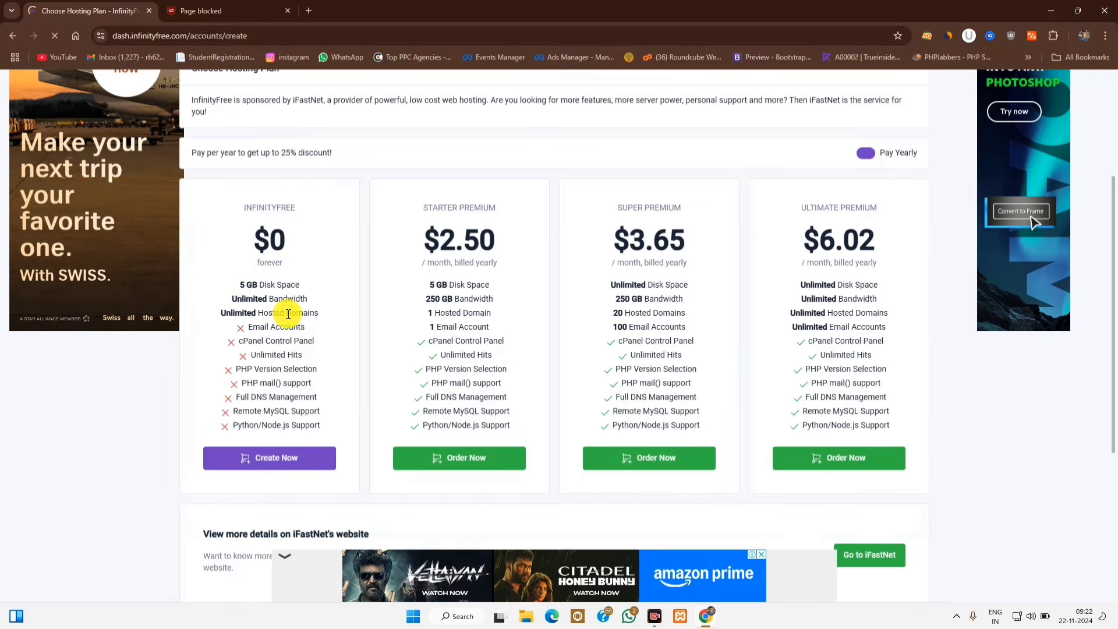
left_click(259, 460)
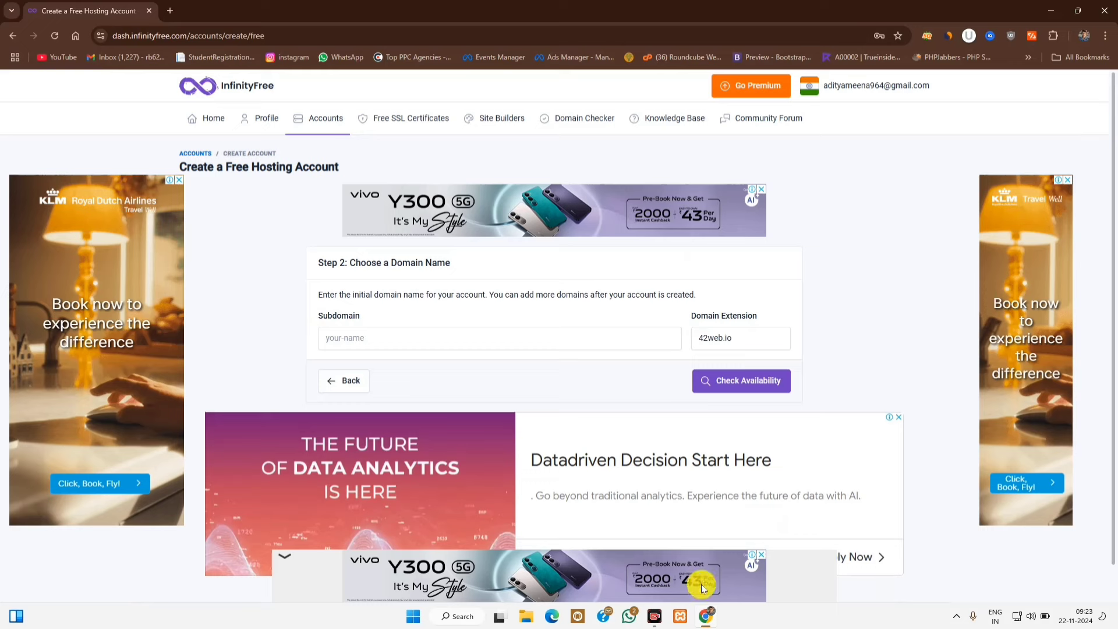
key("super+shift+s")
left_click_drag(356, 256, 487, 280)
mouse_move(686, 307)
left_mouse_down()
mouse_move(767, 355)
mouse_move(808, 356)
left_mouse_up()
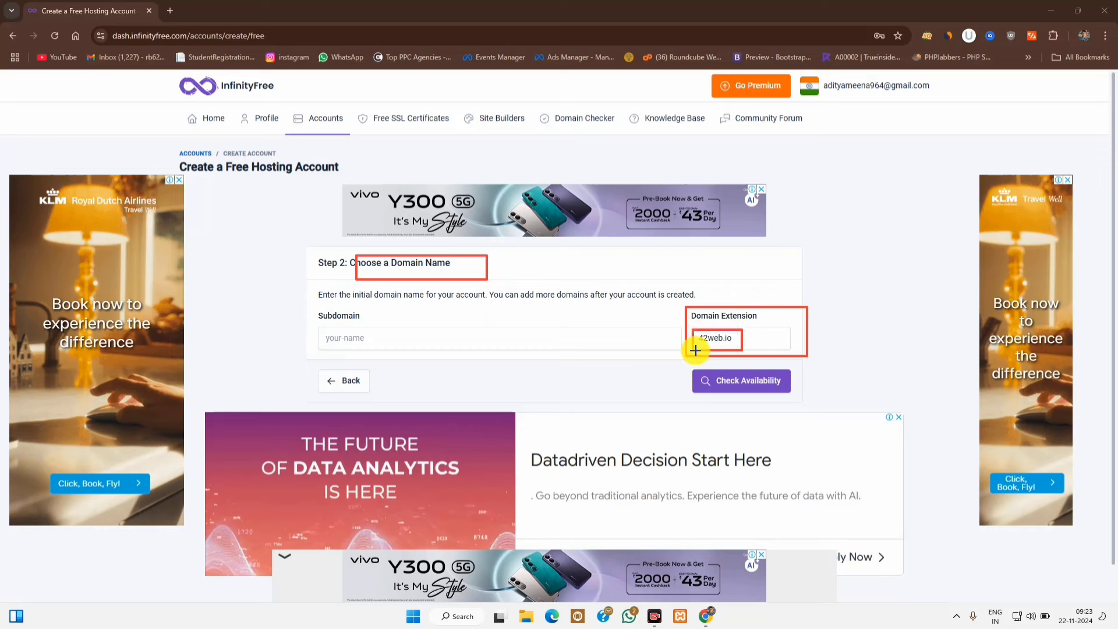
mouse_move(317, 311)
left_mouse_down()
mouse_move(479, 357)
mouse_move(652, 369)
mouse_move(686, 361)
left_mouse_up()
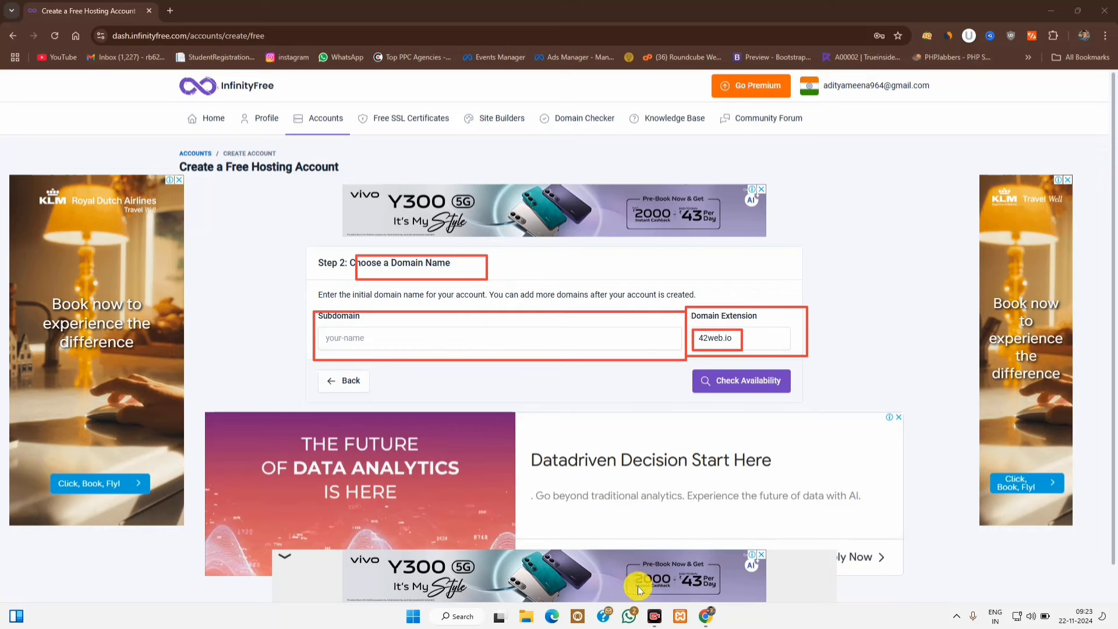
Step: Choose the subdomain World-News-Nation with the infy.uk domain extension and check its availability
left_click(357, 340)
right_click(357, 343)
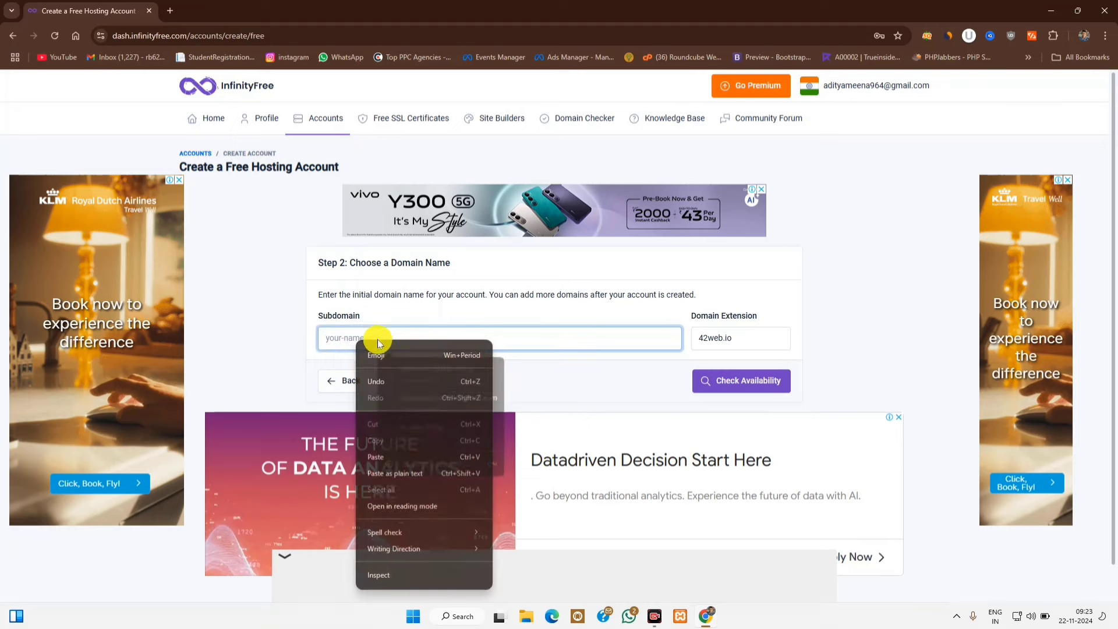
left_click(381, 449)
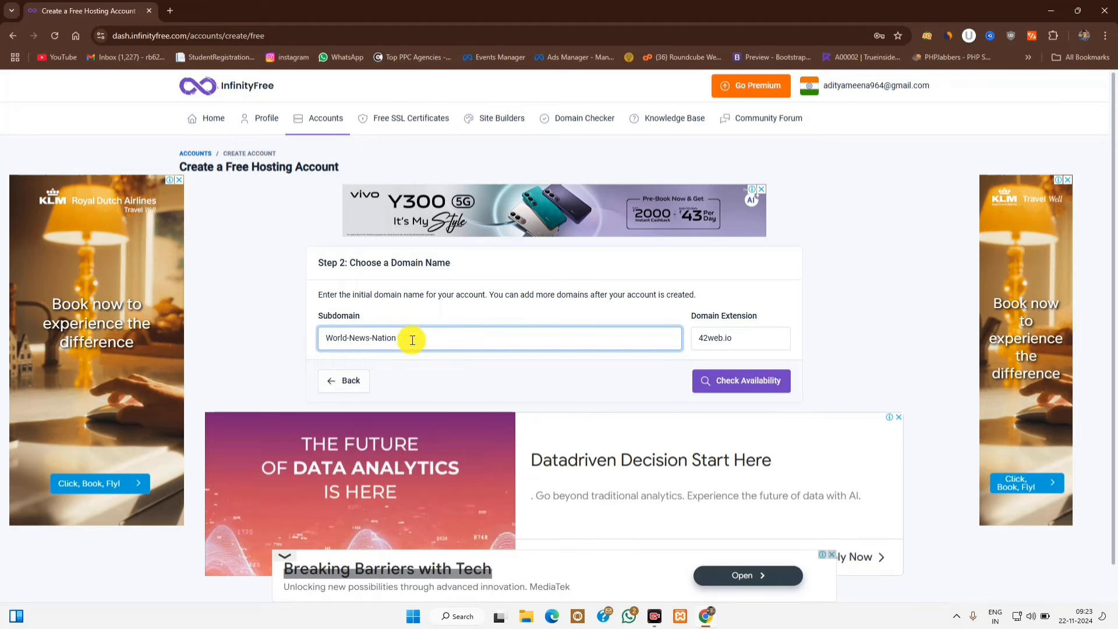
left_click(712, 341)
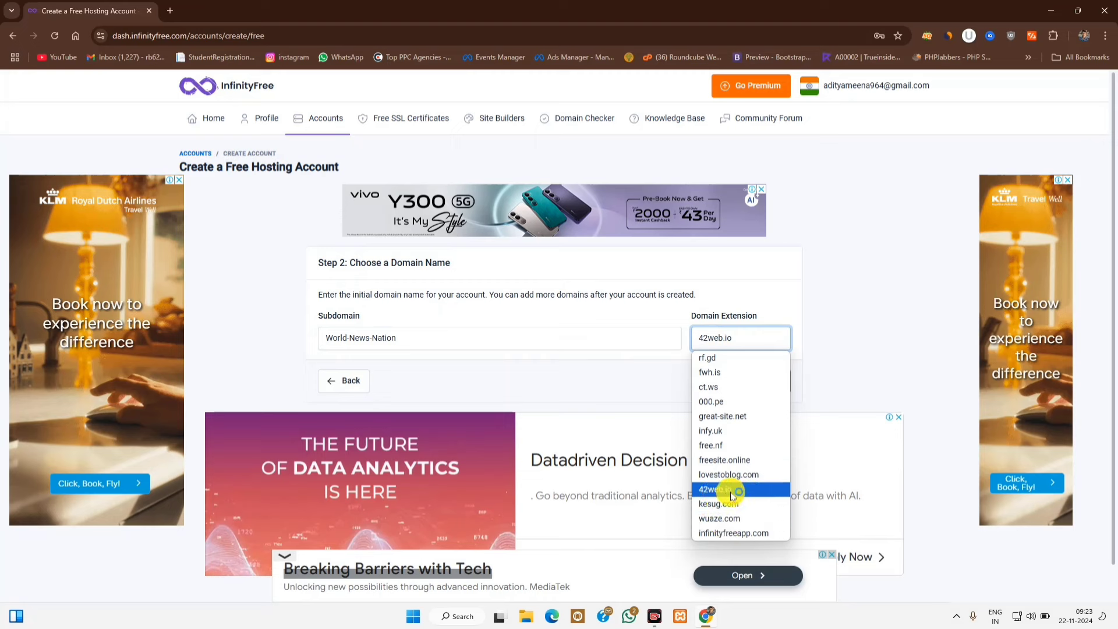
left_click(727, 431)
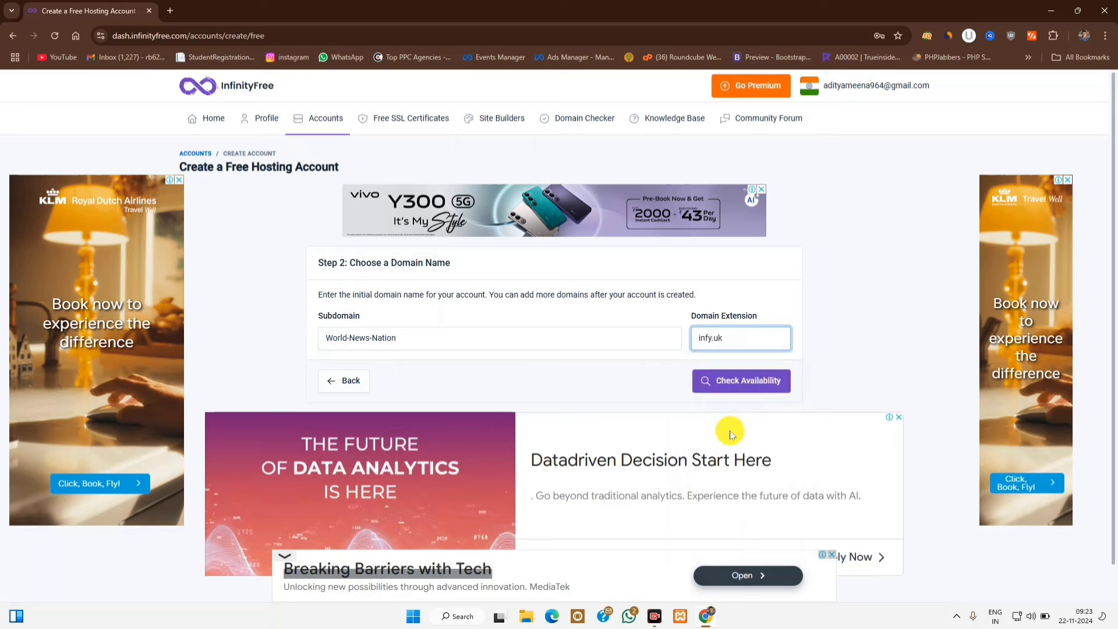
left_click(749, 379)
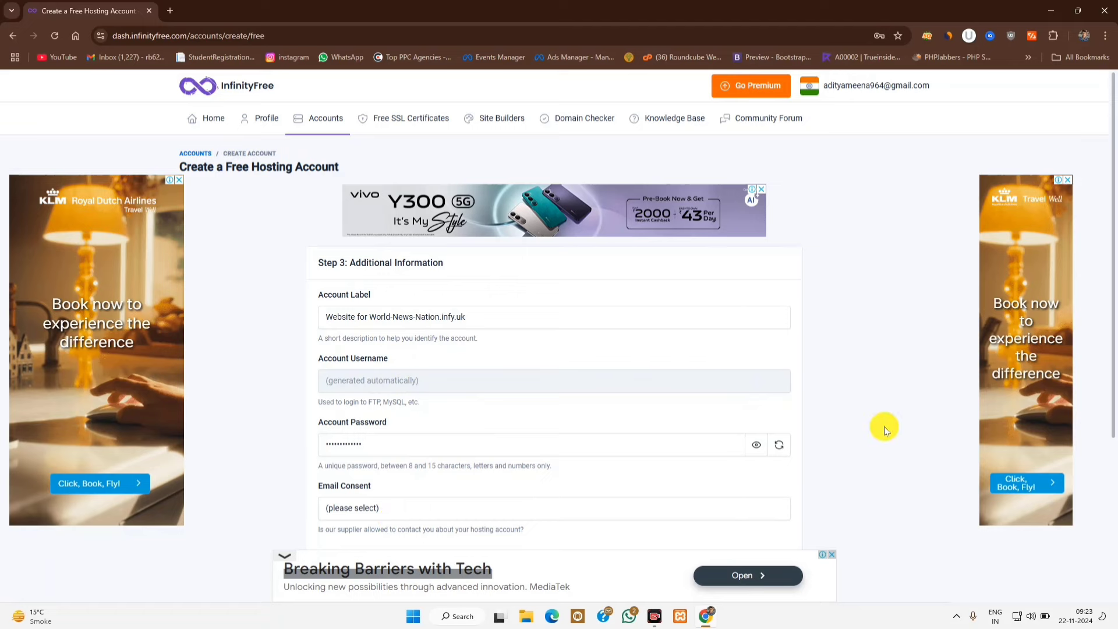
Step: Set Email Consent to I Approve, create the hosting account, and save its login in the browser
scroll(901, 384, "down", 4)
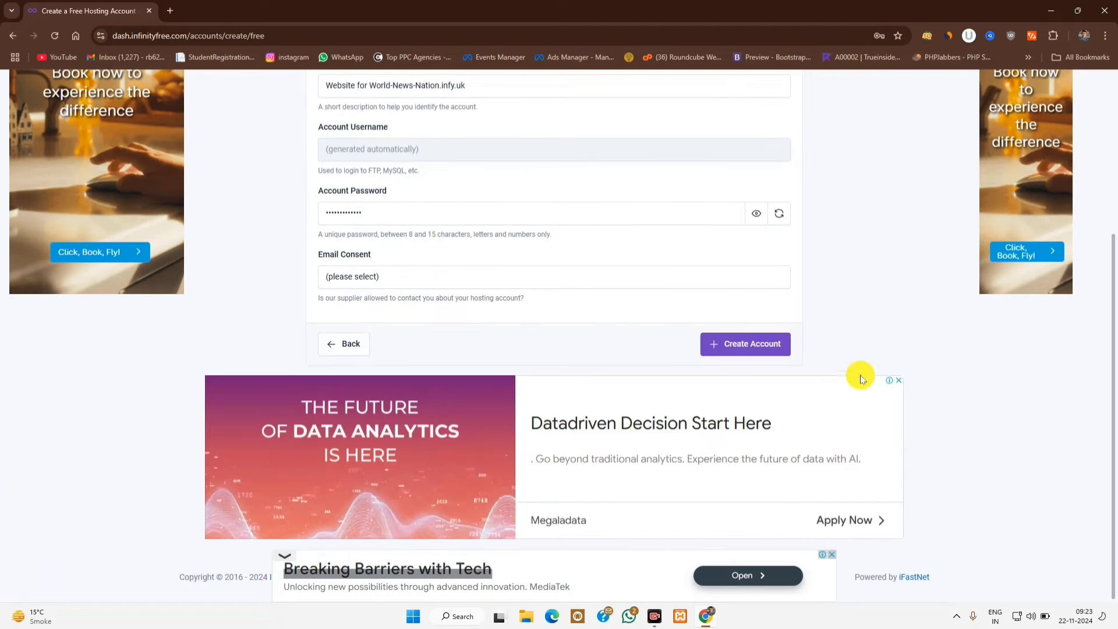
left_click(413, 278)
left_click(389, 309)
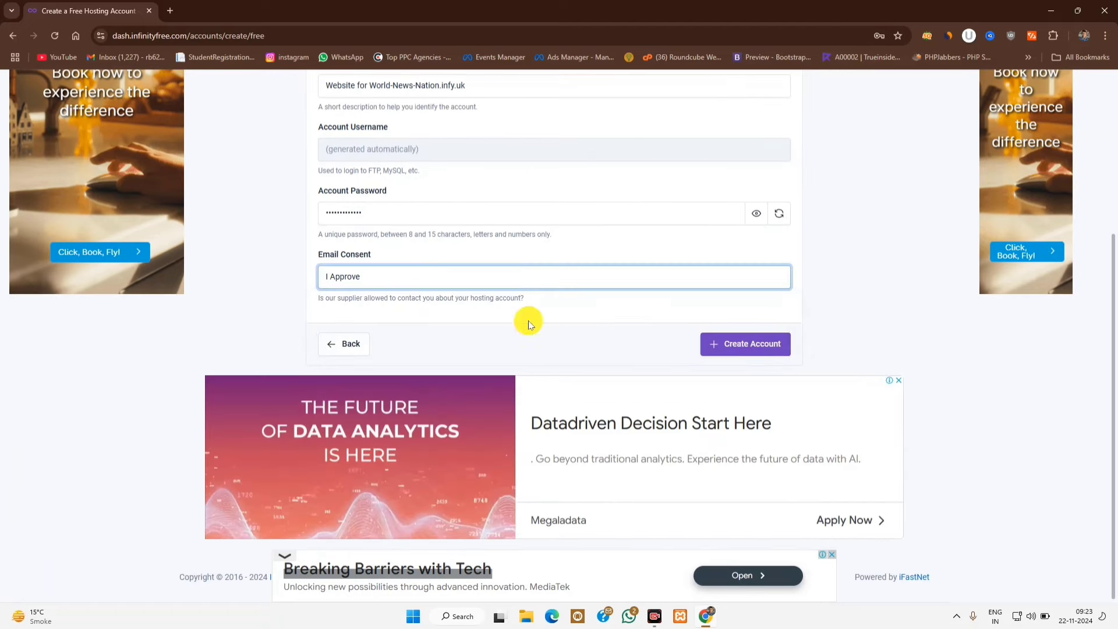
left_click(757, 344)
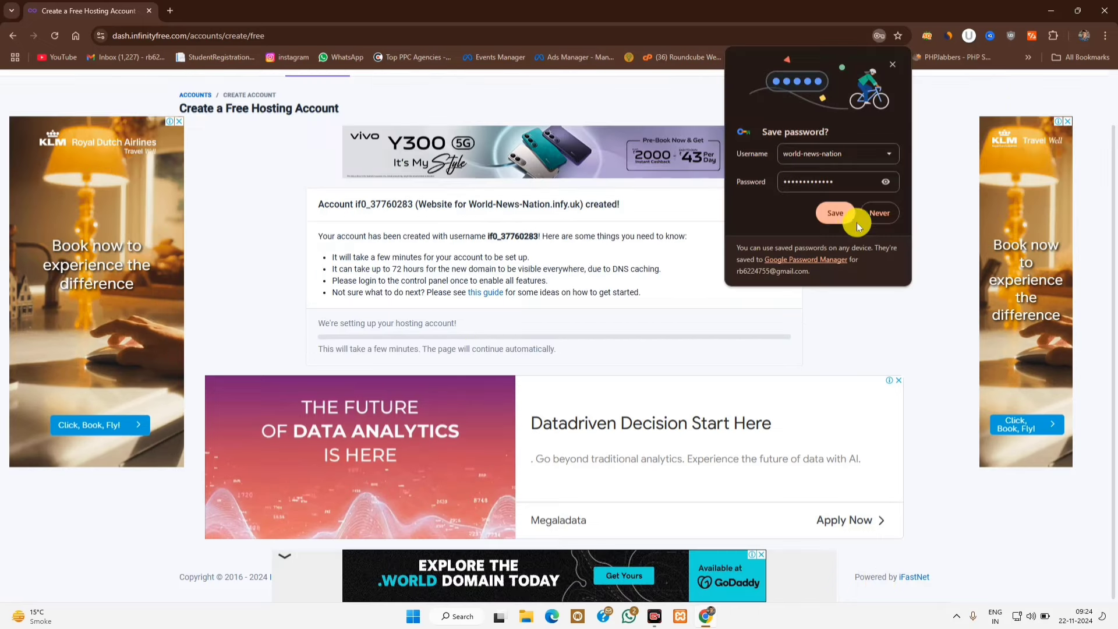
left_click(837, 213)
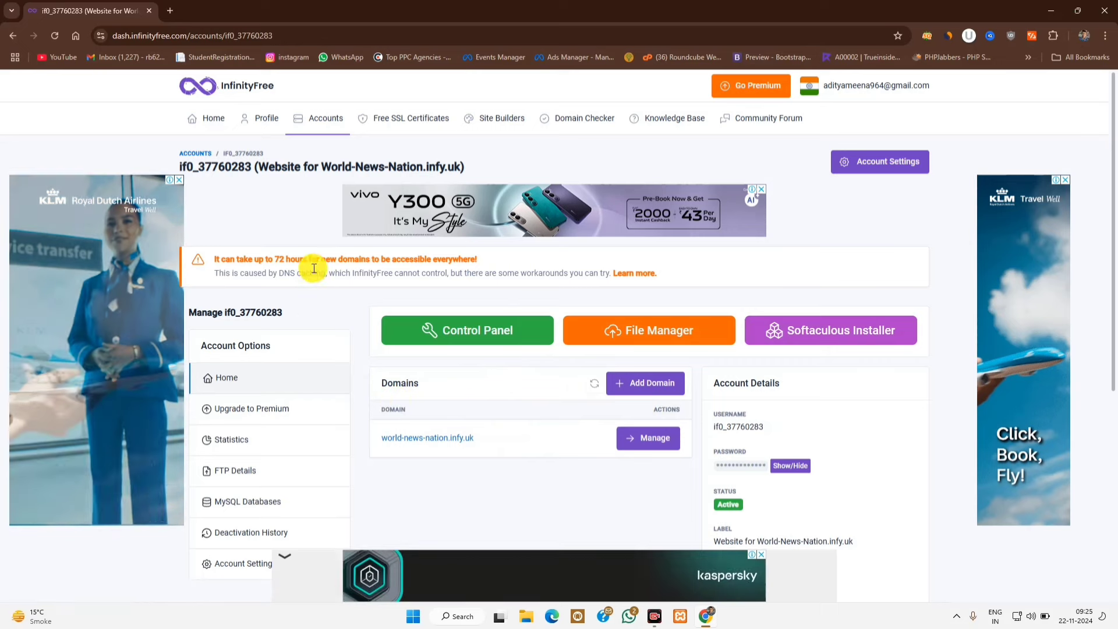
Step: Review the new account's details, refresh the page, and open the World-News-Nation.infy.uk account from the Hosting Accounts list
left_click_drag(323, 167, 465, 168)
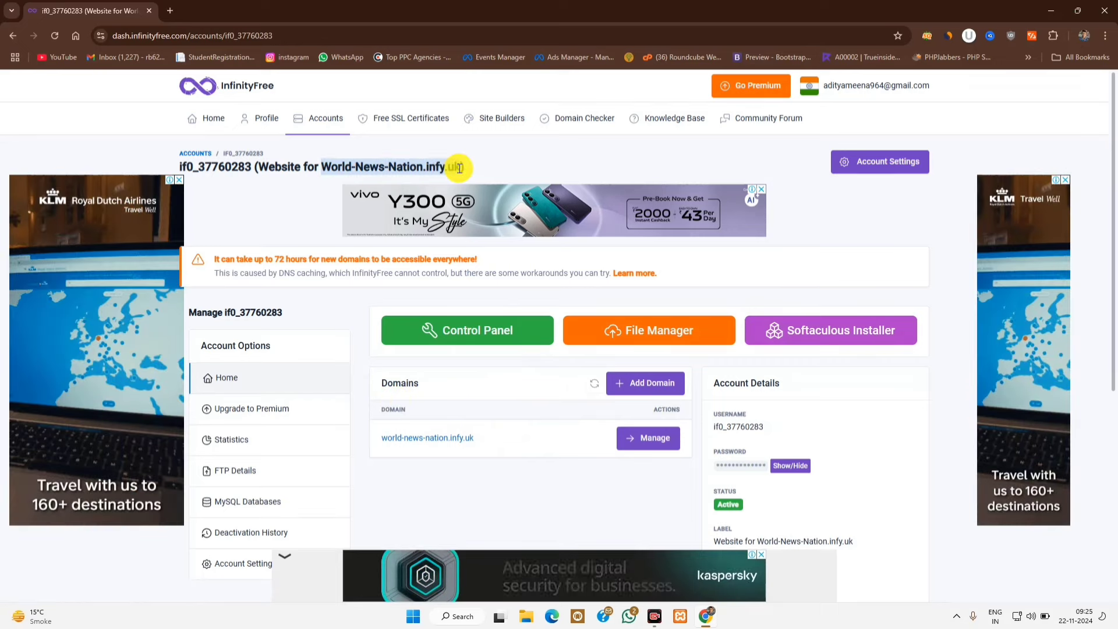
left_click(469, 499)
scroll(525, 456, "down", 5)
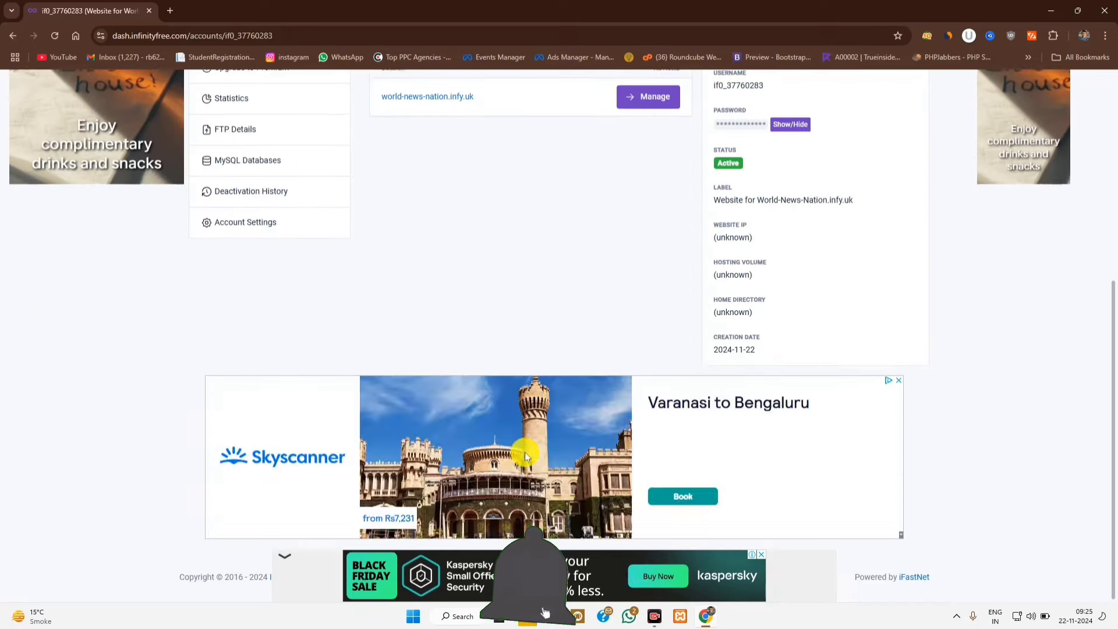
scroll(524, 452, "up", 6)
key("F5")
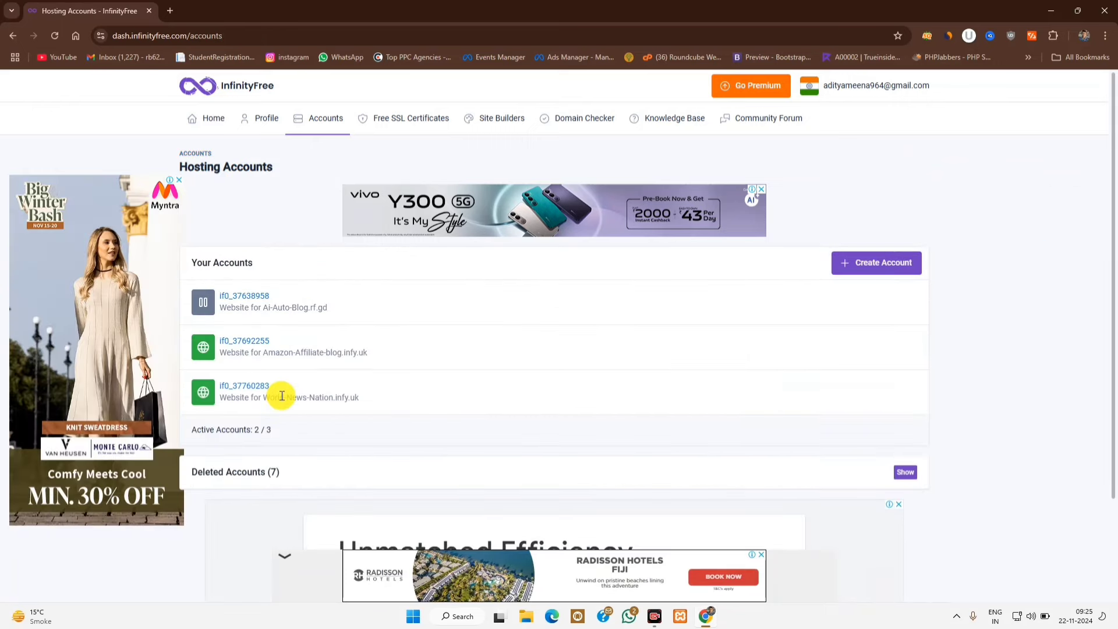
left_click_drag(276, 397, 357, 396)
left_click(242, 386)
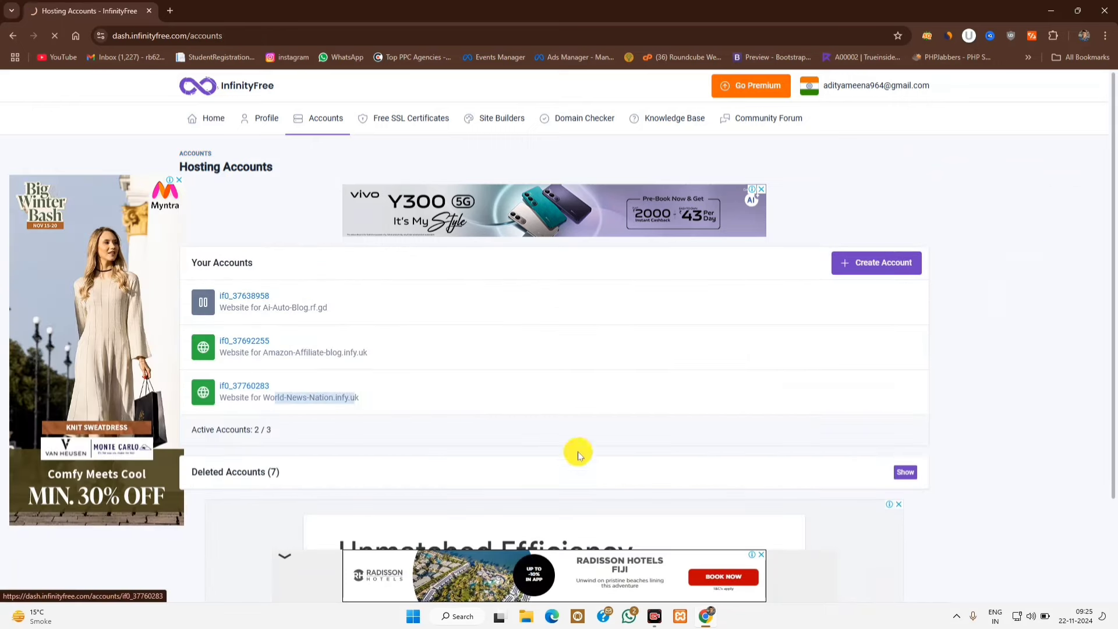
Step: Open the hosting account's control panel and approve receiving service emails
left_click(495, 327)
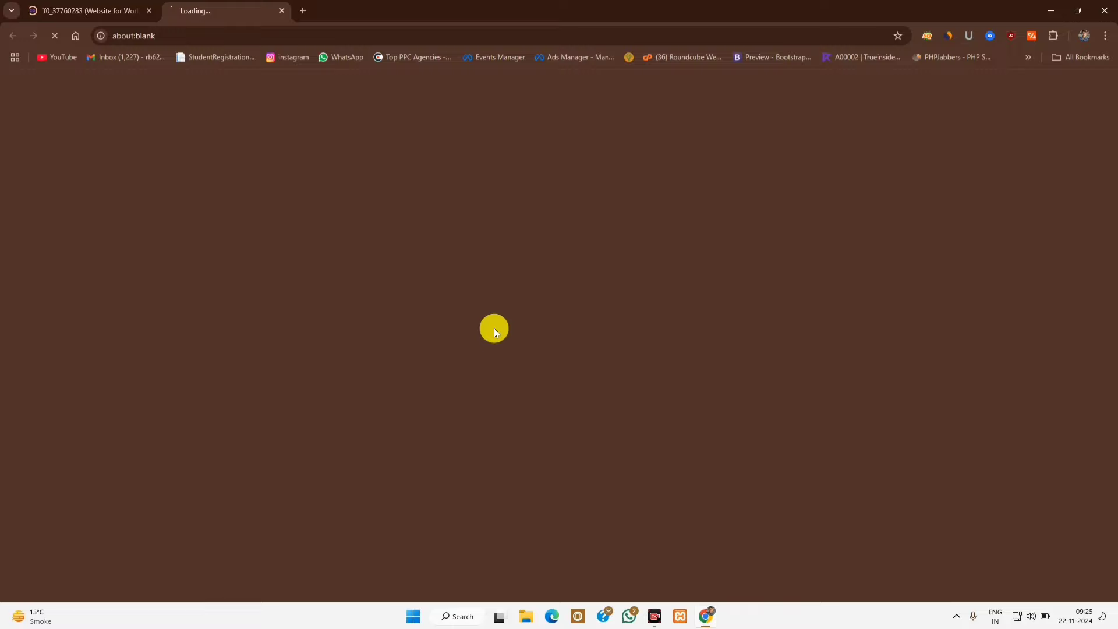
left_click(134, 5)
left_click(245, 8)
left_click(119, 9)
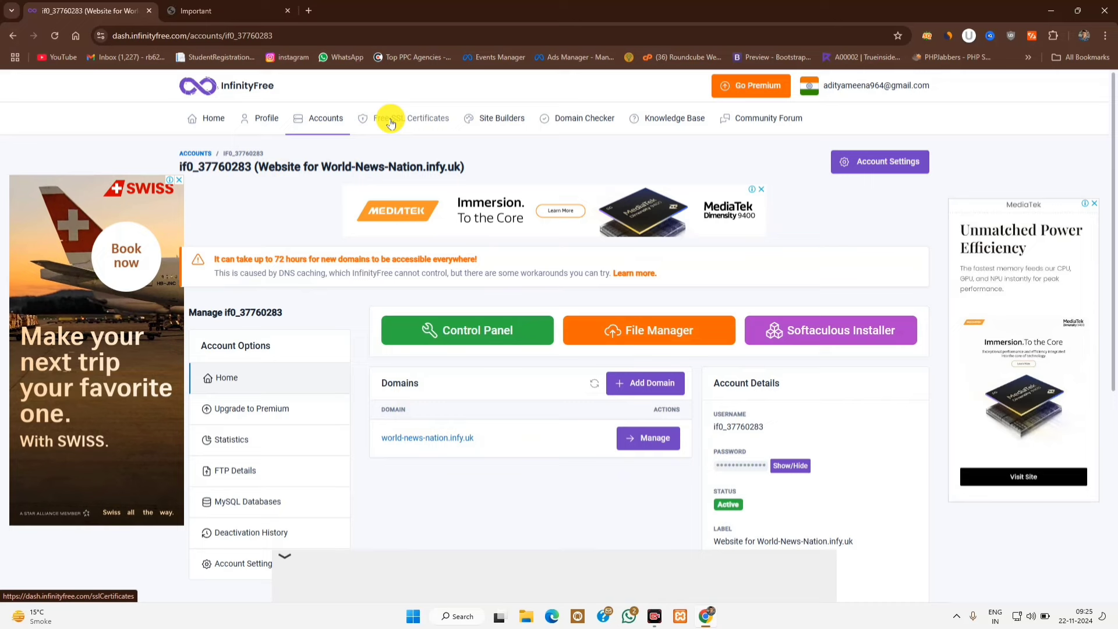
left_click(220, 10)
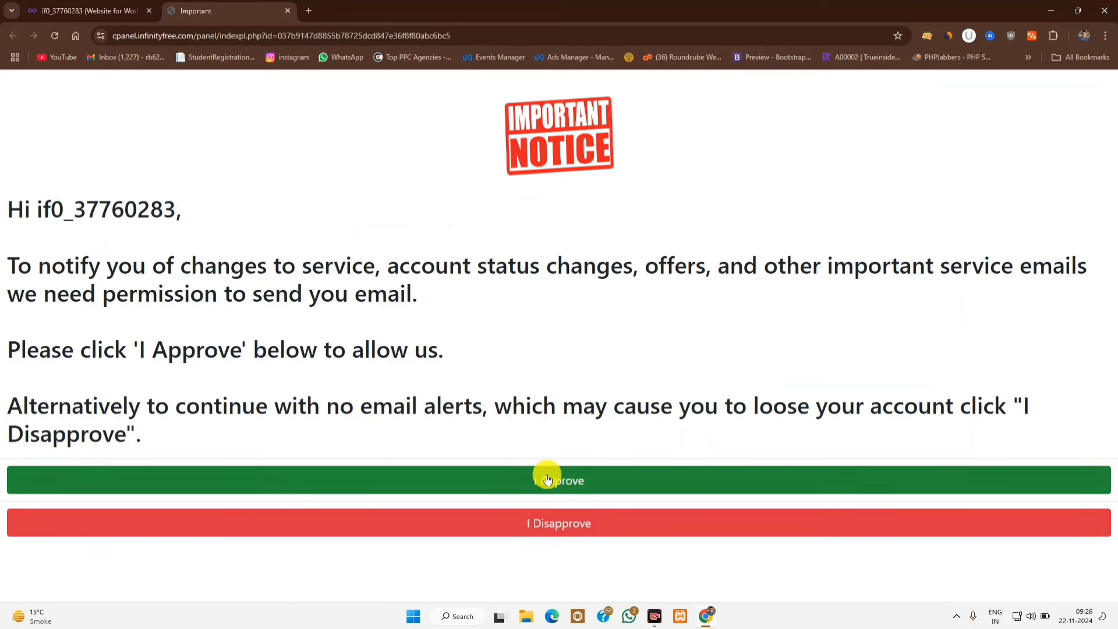
left_click(561, 480)
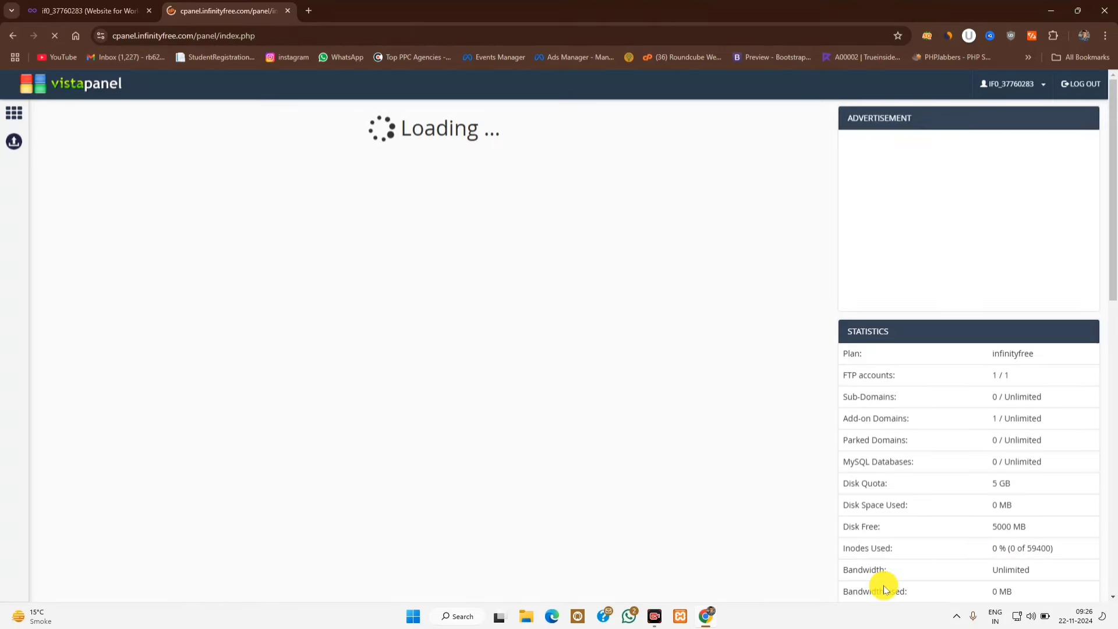
Step: Open the Softaculous Apps Installer from the control panel and start a WordPress installation
scroll(674, 399, "down", 10)
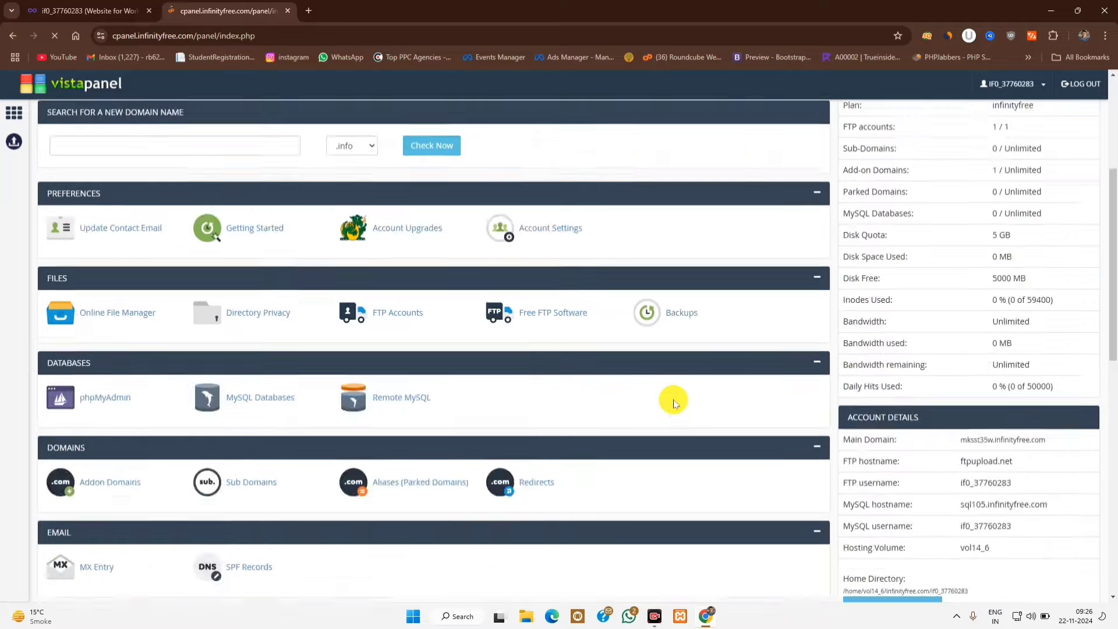
scroll(674, 400, "up", 3)
scroll(673, 400, "down", 1)
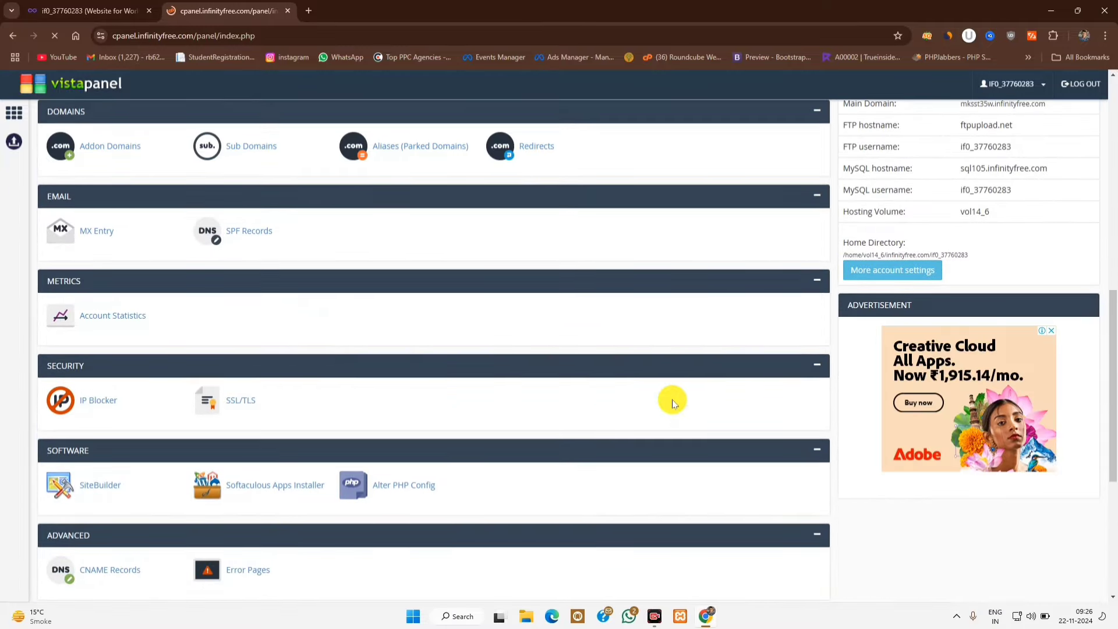
left_click(276, 487)
left_click(276, 487)
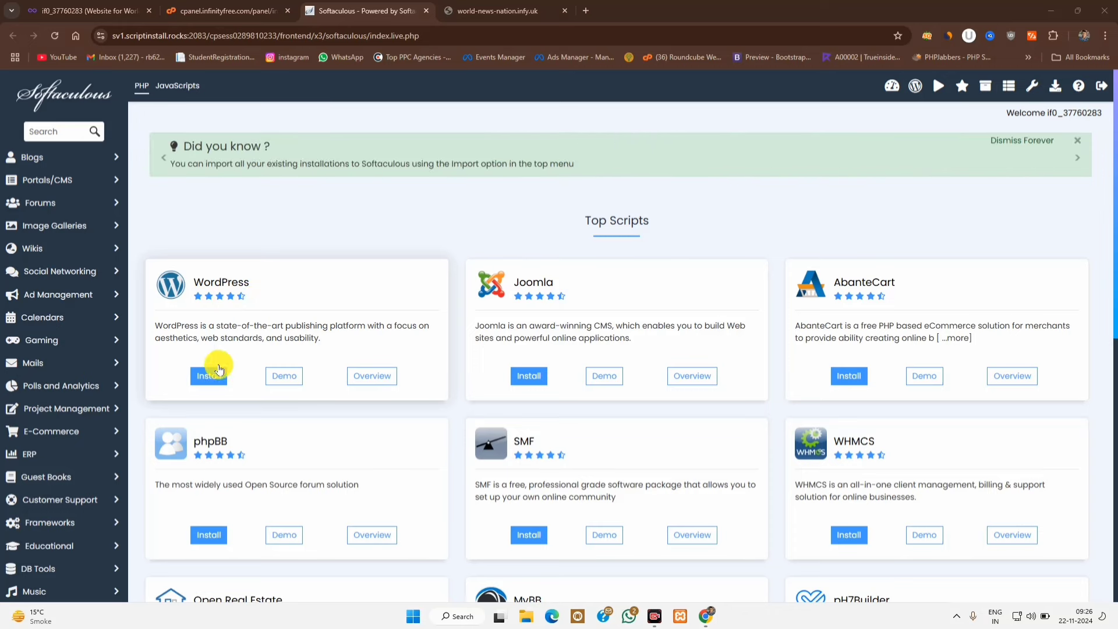
left_click(209, 374)
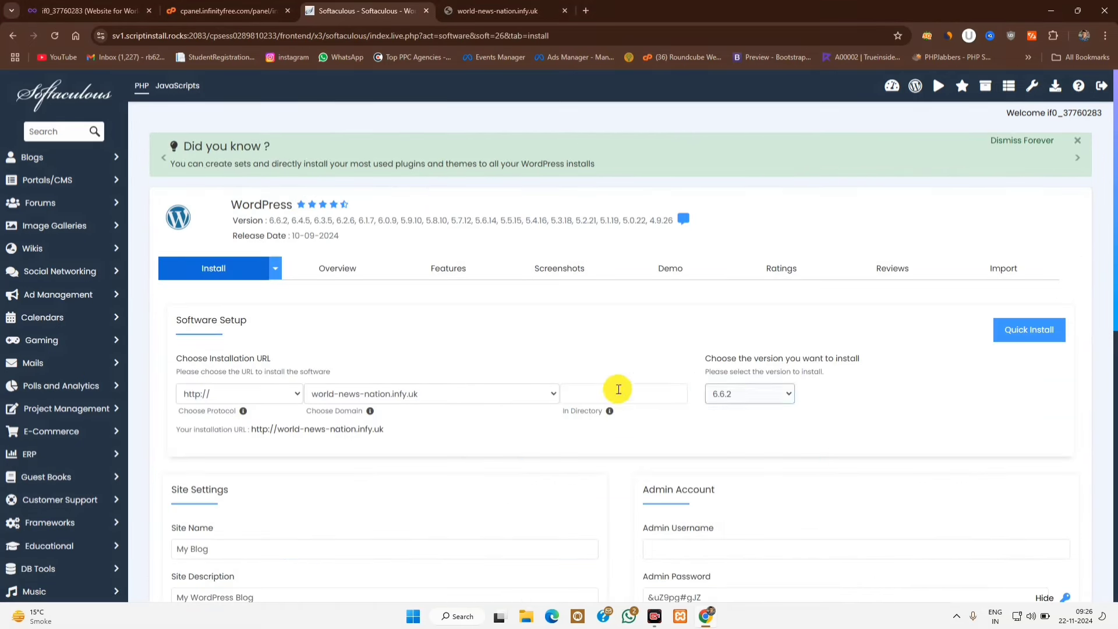
Step: Keep WordPress version 6.6.2 and set both the site name and site description to World-News-Nation
left_click(758, 402)
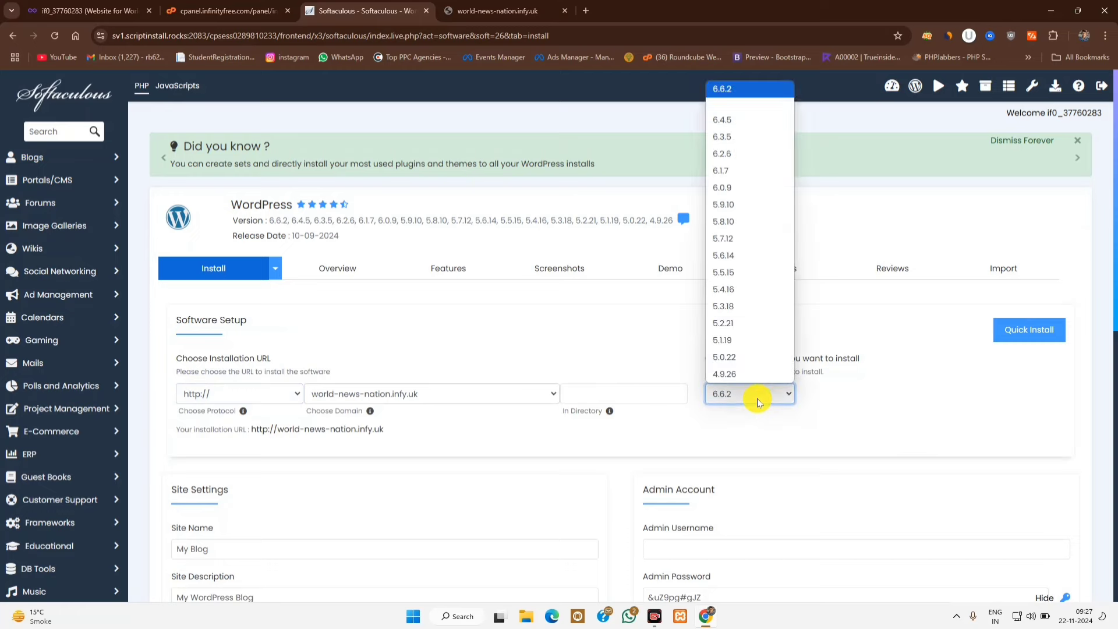
left_click(758, 402)
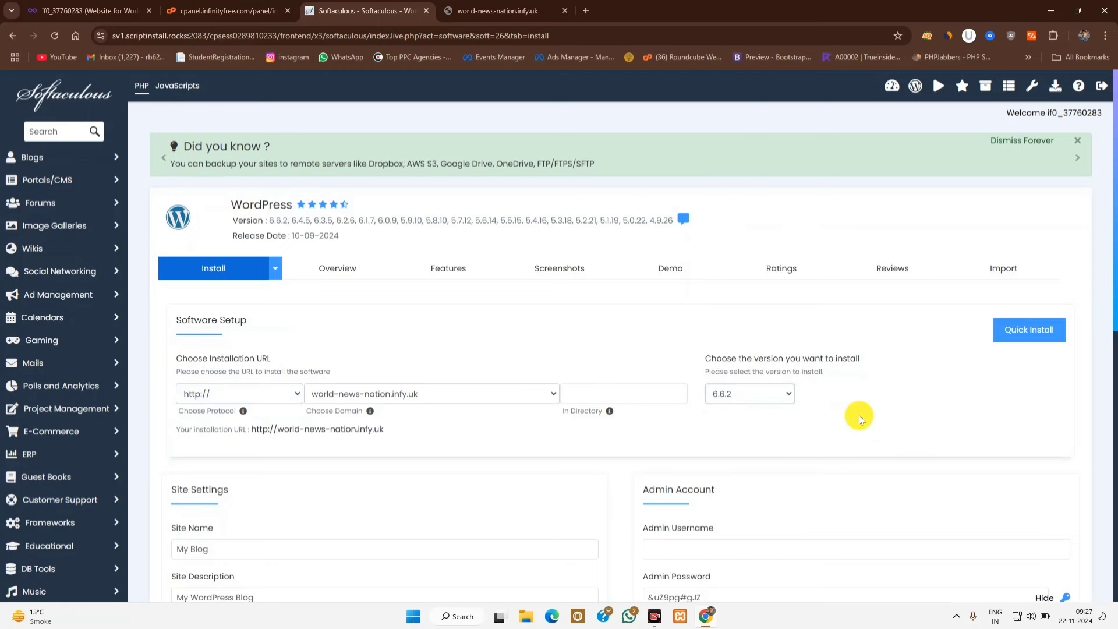
scroll(858, 415, "down", 3)
left_click(228, 356)
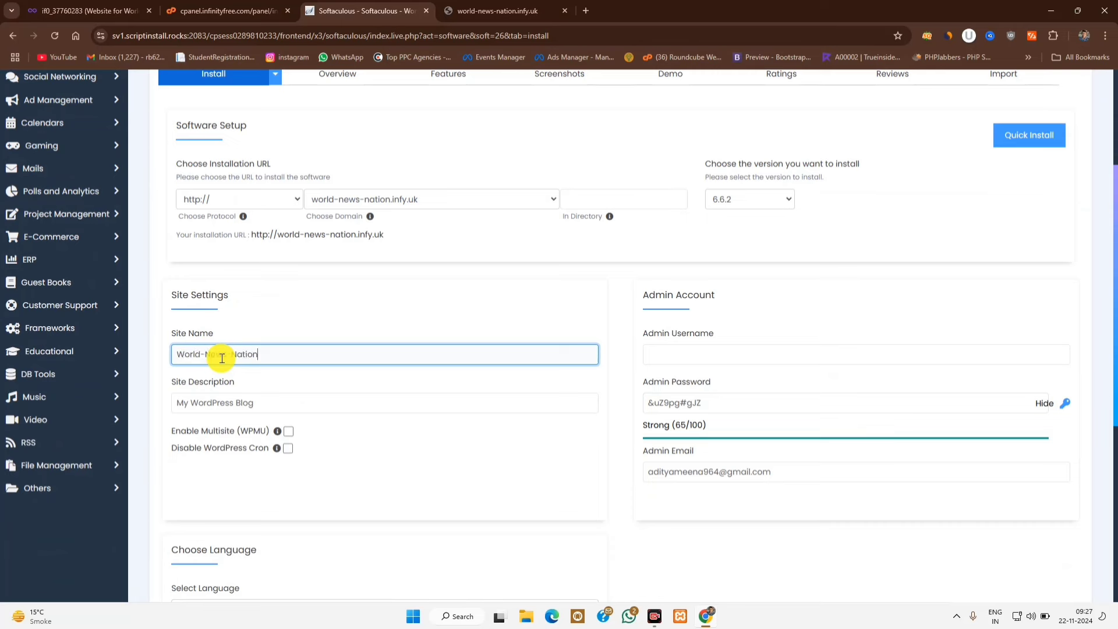
double_click(213, 403)
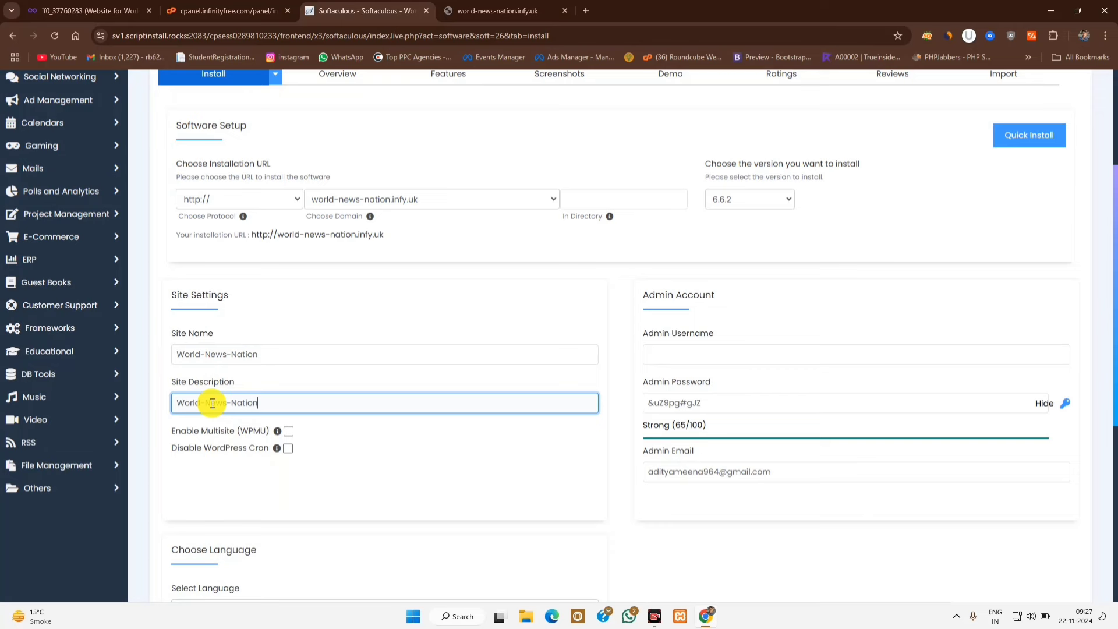
Step: Set the admin username to Admin, keep the generated admin password and English language, and install WordPress
left_click(685, 354)
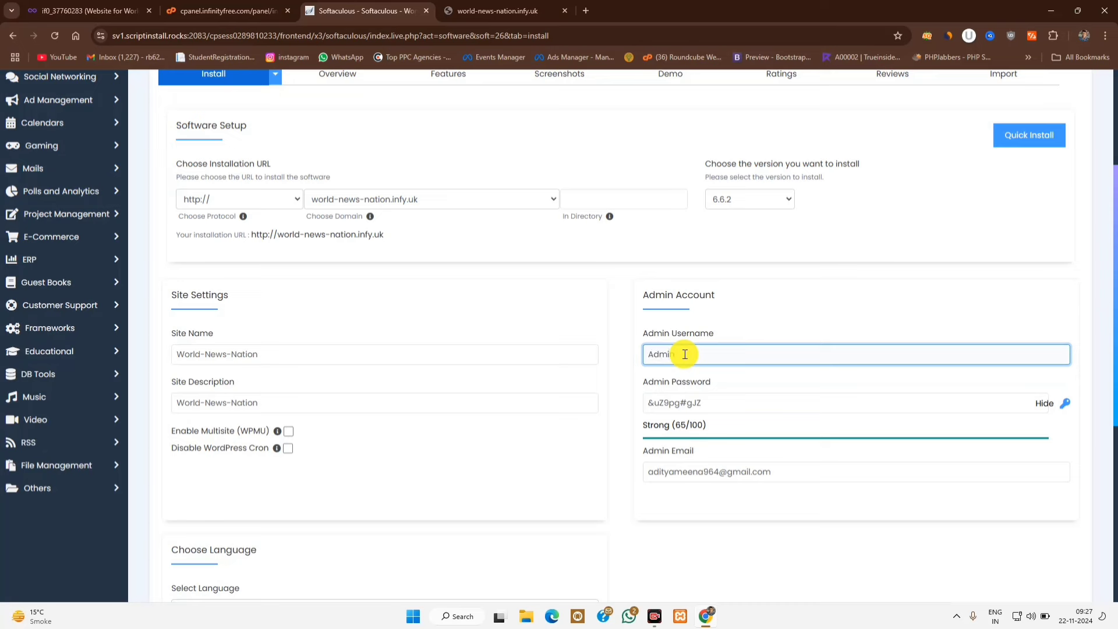
triple_click(679, 402)
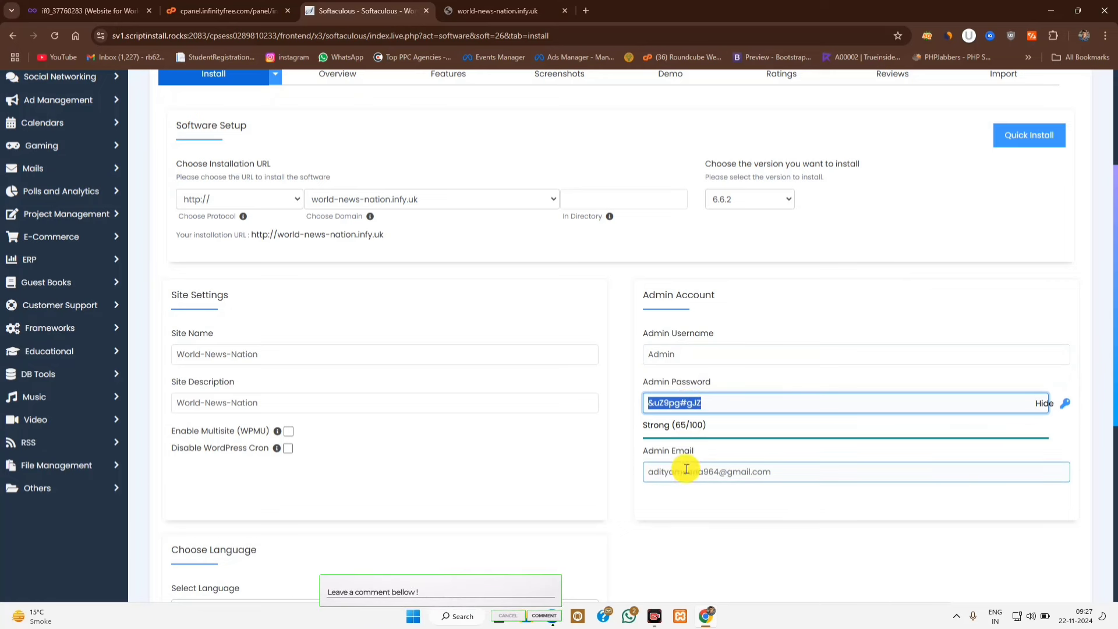
left_click(494, 455)
scroll(494, 453, "down", 6)
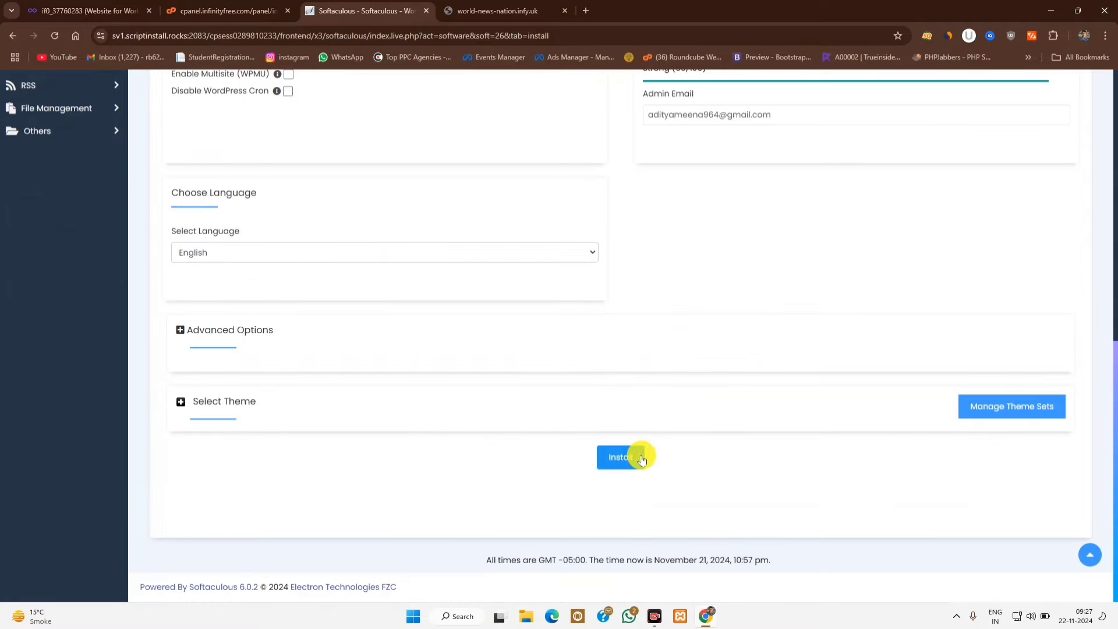
left_click(629, 459)
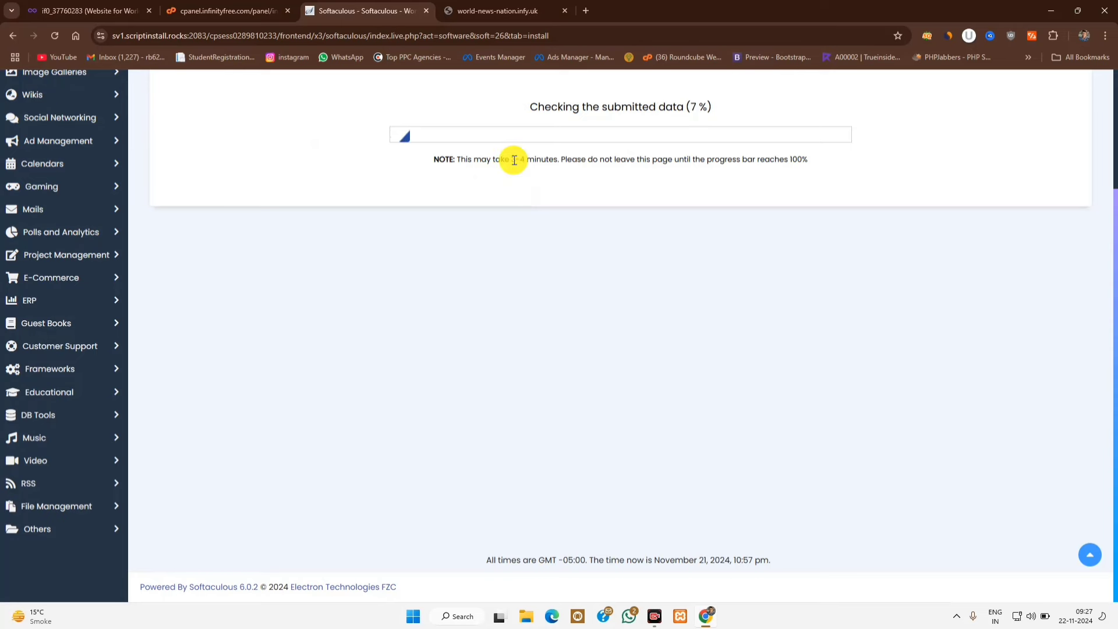
Step: Follow the WordPress installation until it finishes and open the site's administrative URL in a new tab
left_click_drag(512, 160, 569, 159)
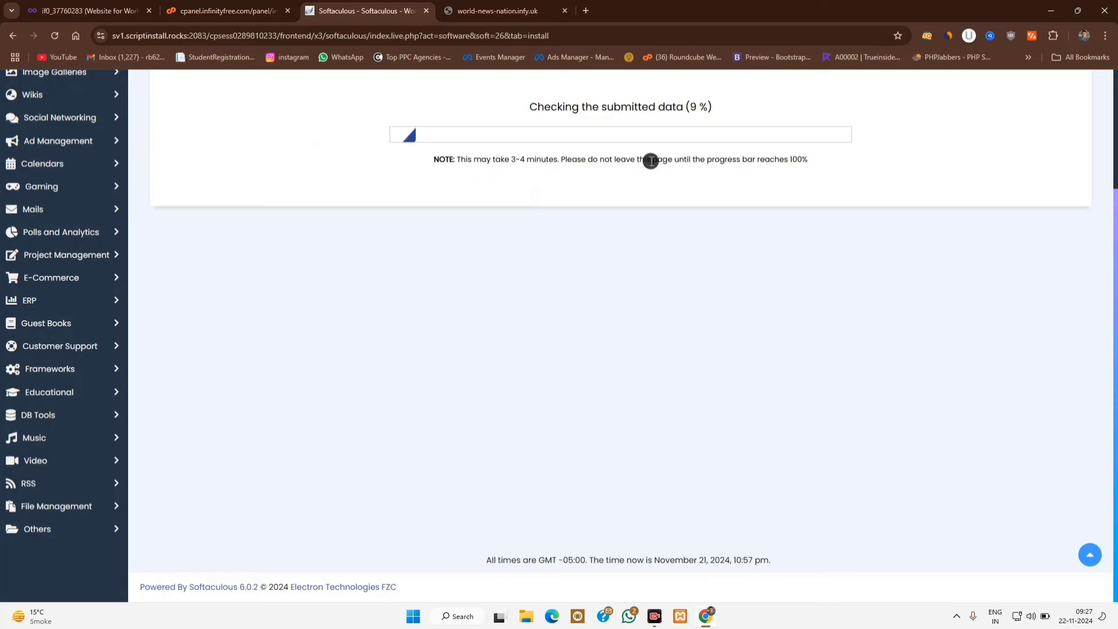
left_click_drag(652, 159, 794, 158)
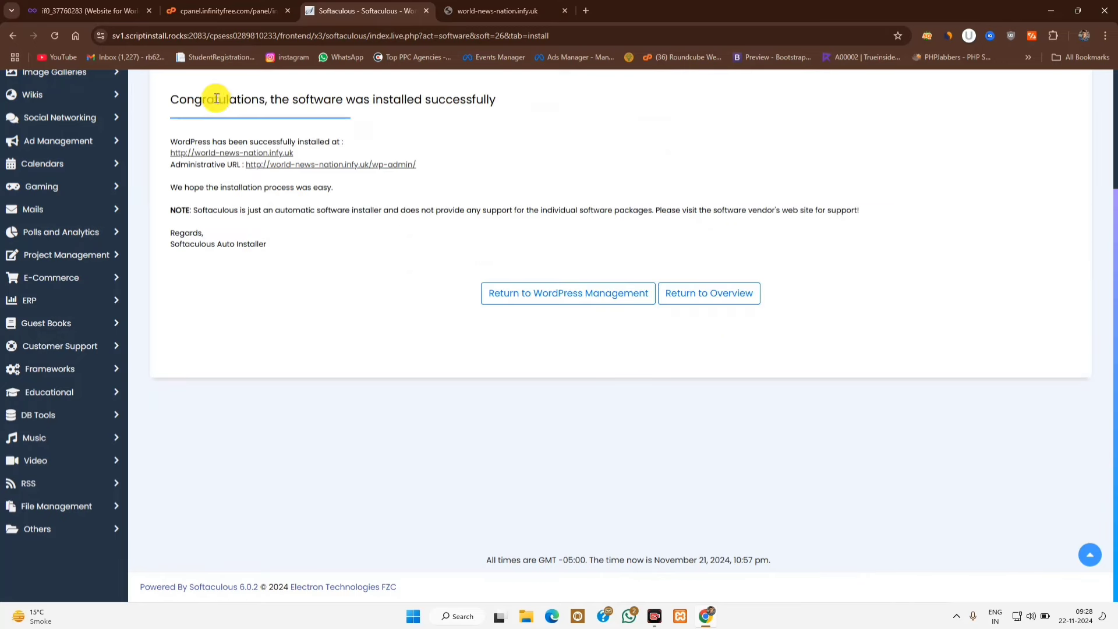
left_click_drag(202, 99, 523, 110)
left_click(524, 109)
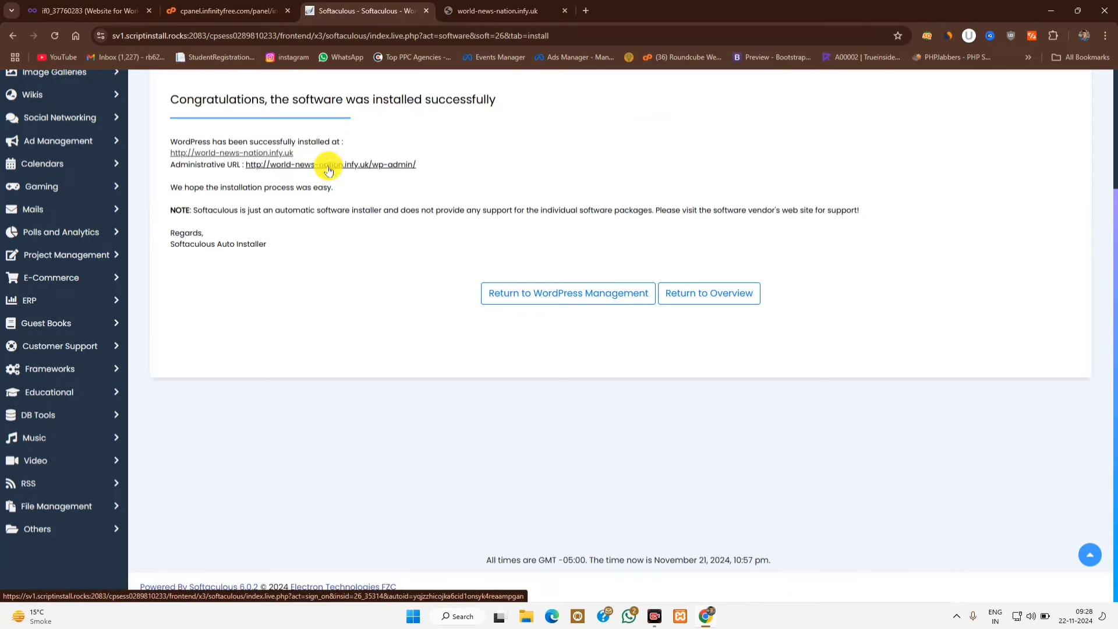
right_click(332, 168)
left_click(373, 176)
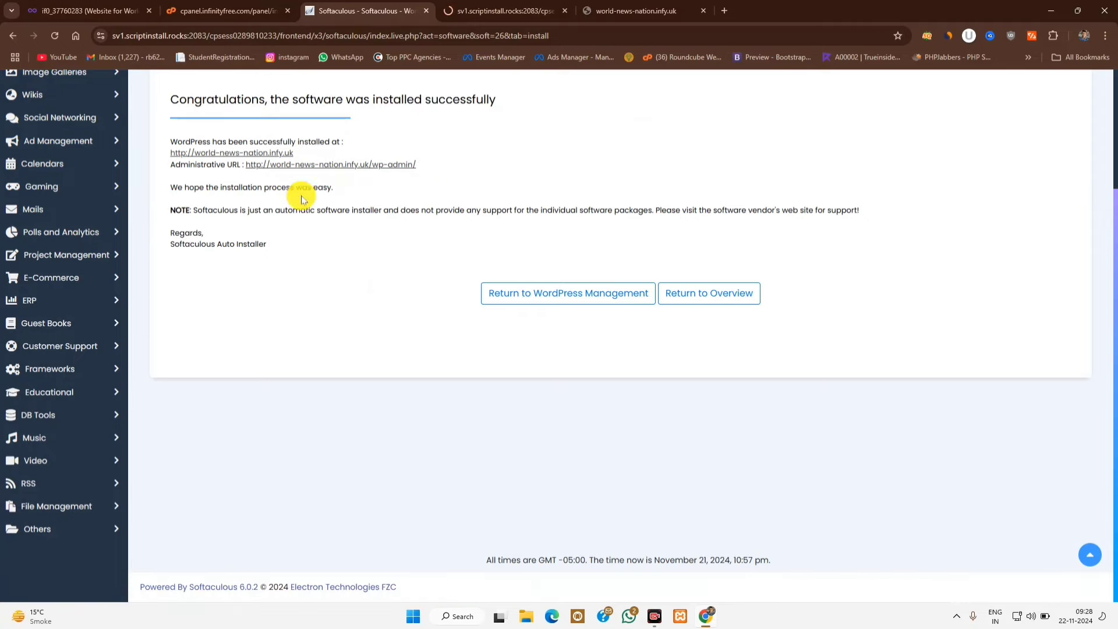
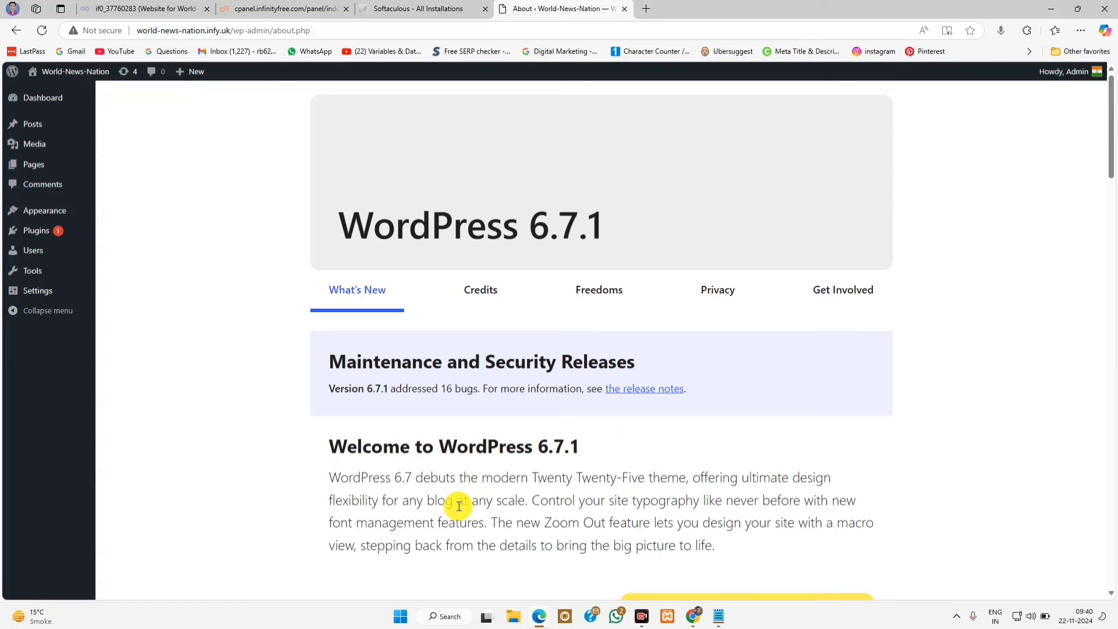
Step: Open the World-News-Nation front page in a new tab and check the site's connection security information
mouse_move(87, 70)
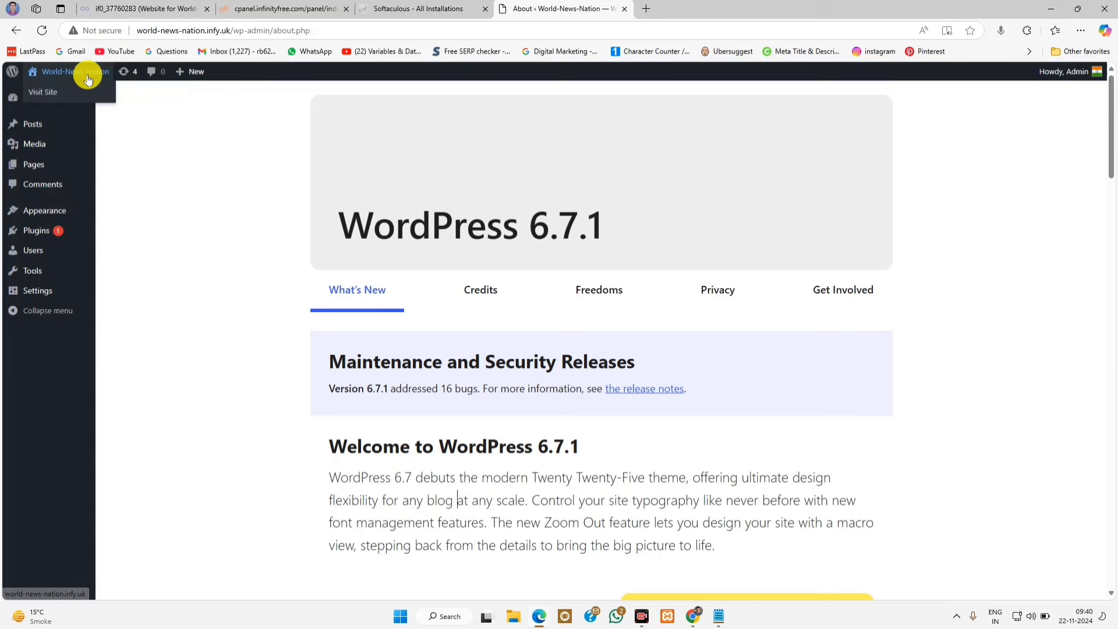
right_click(40, 93)
left_click(61, 100)
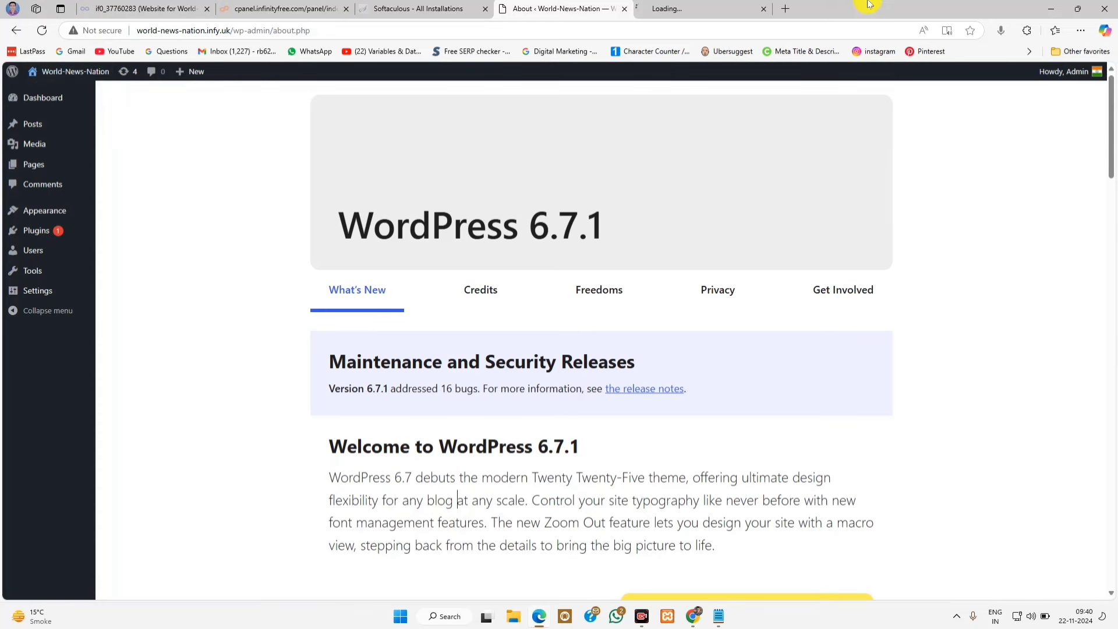
left_click(685, 5)
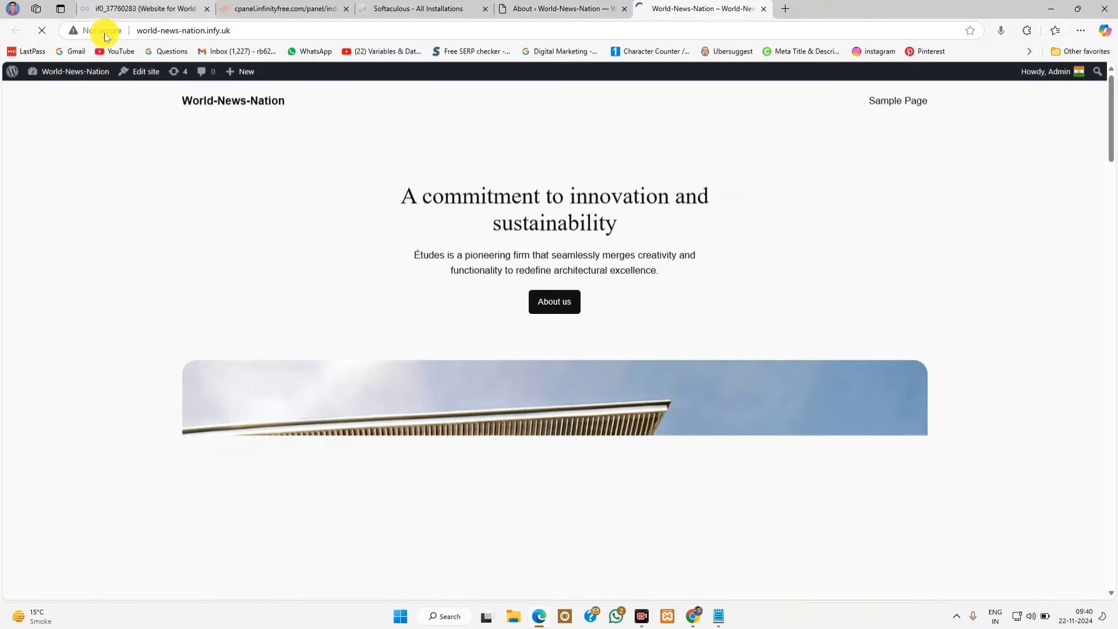
left_click(104, 32)
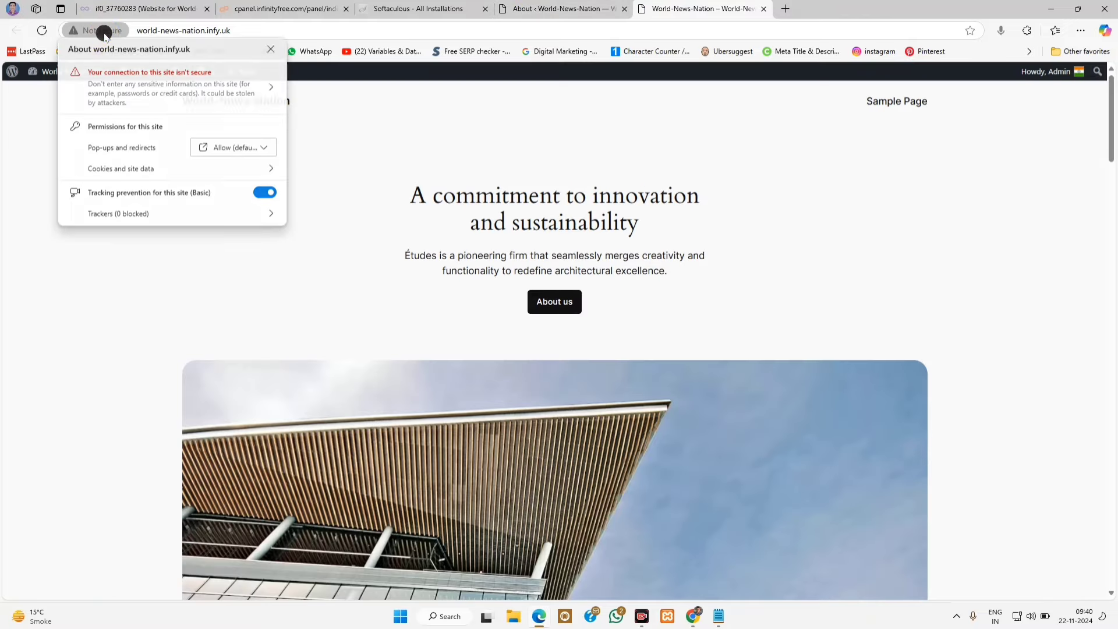
left_click(104, 34)
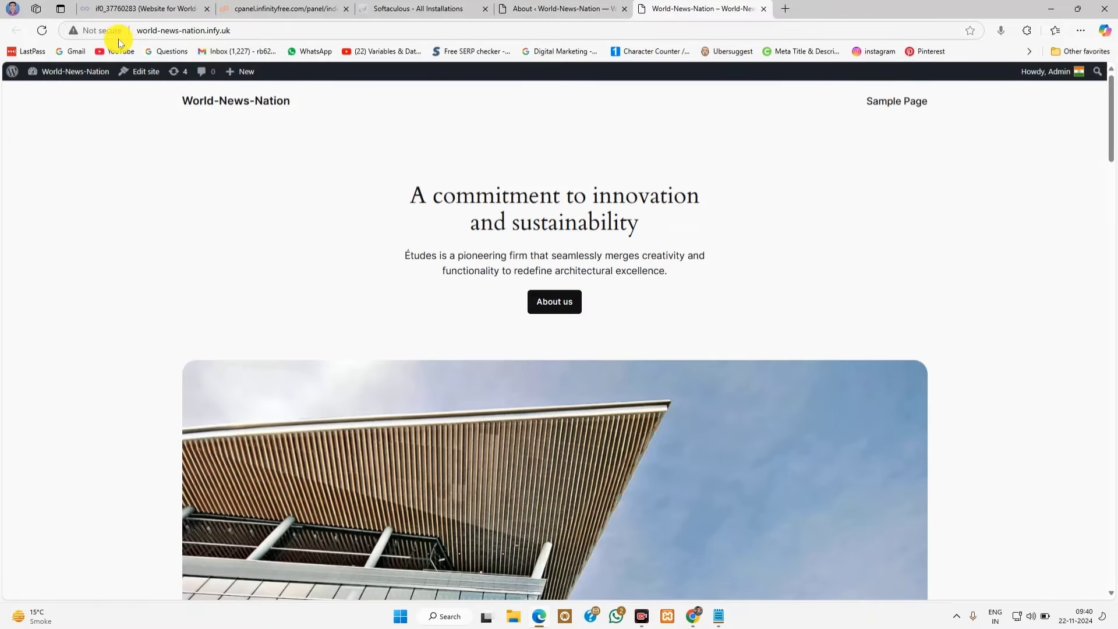
left_click(110, 30)
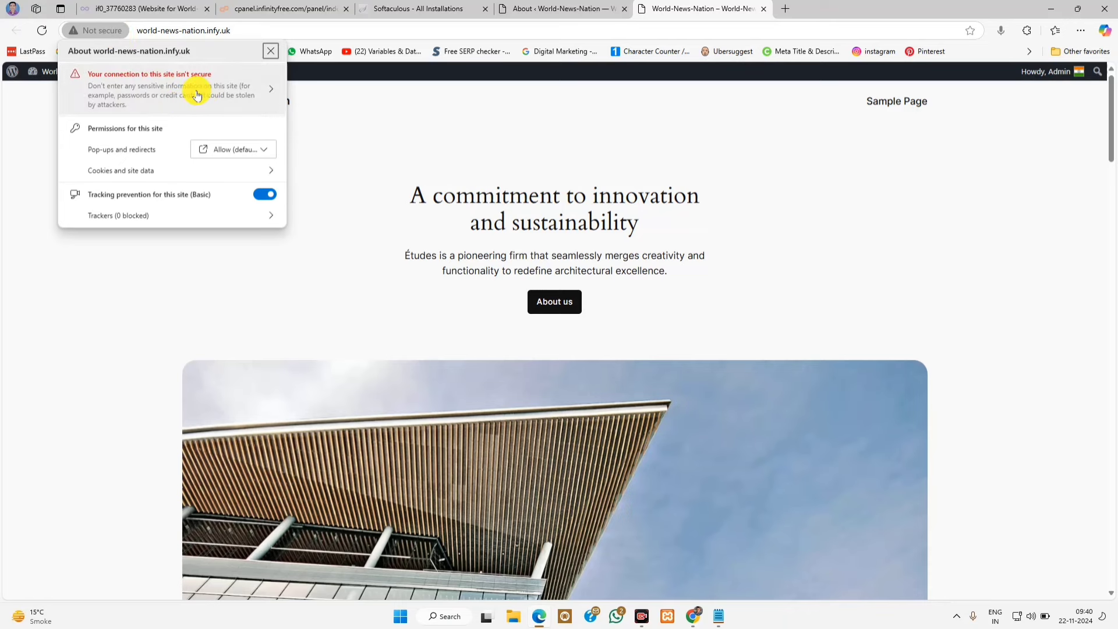
left_click(367, 169)
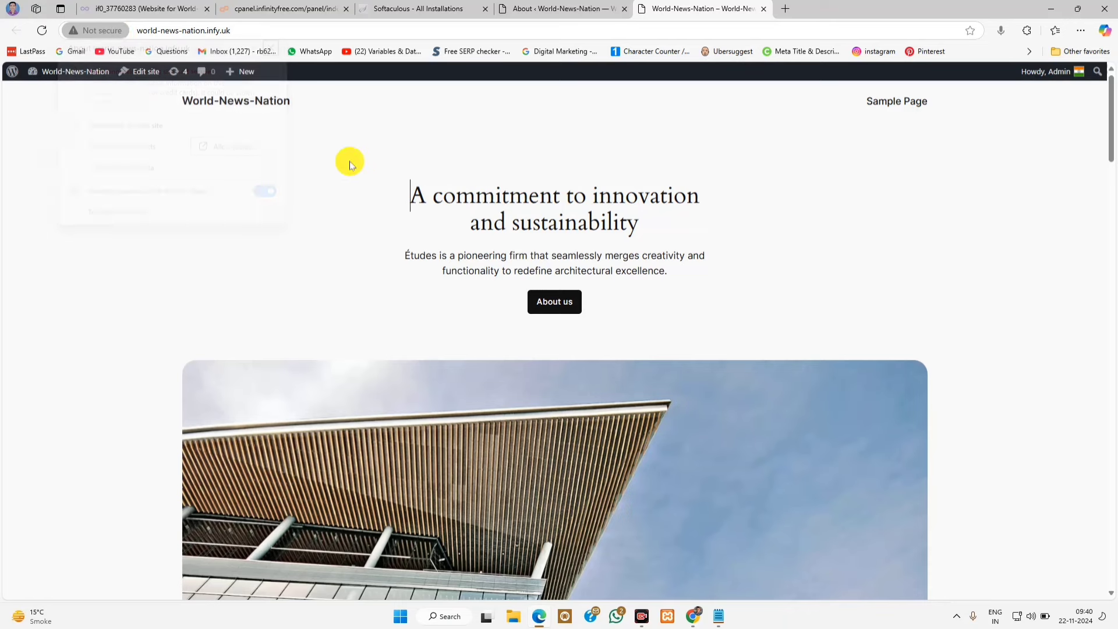
Step: Return to the site's admin area, open the Dashboard, and bring up the Notepad list of category names
left_click(535, 7)
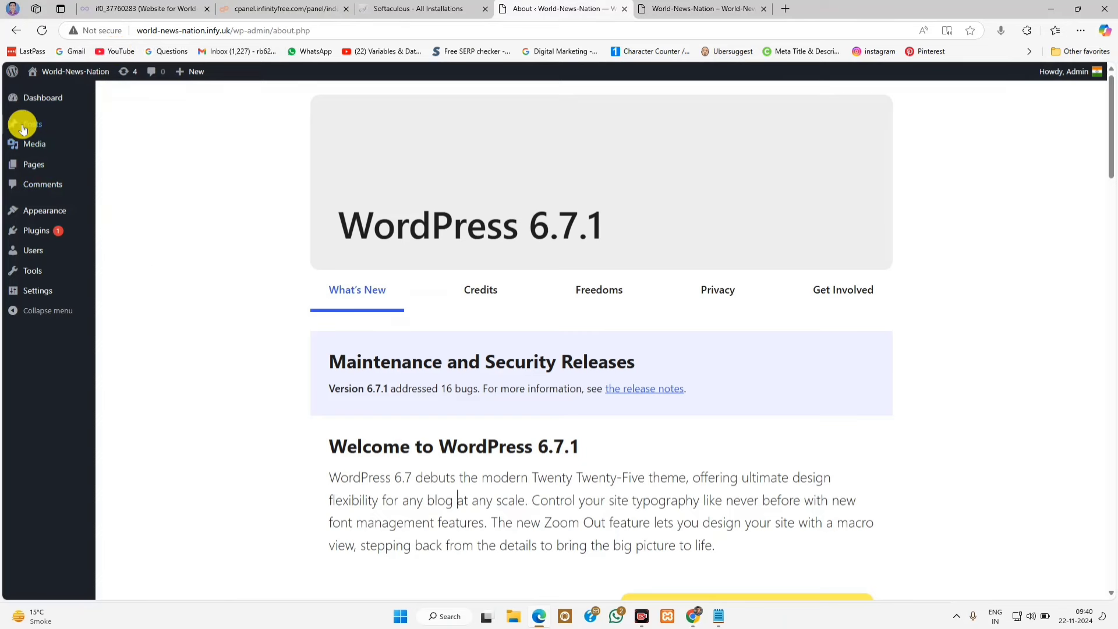
left_click(55, 99)
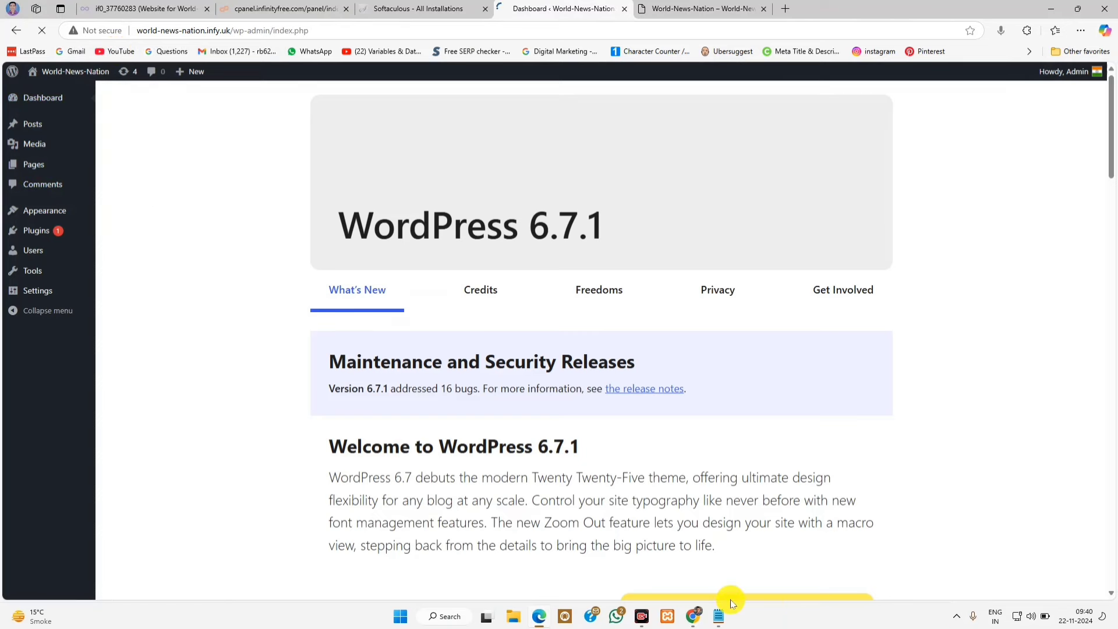
mouse_move(716, 622)
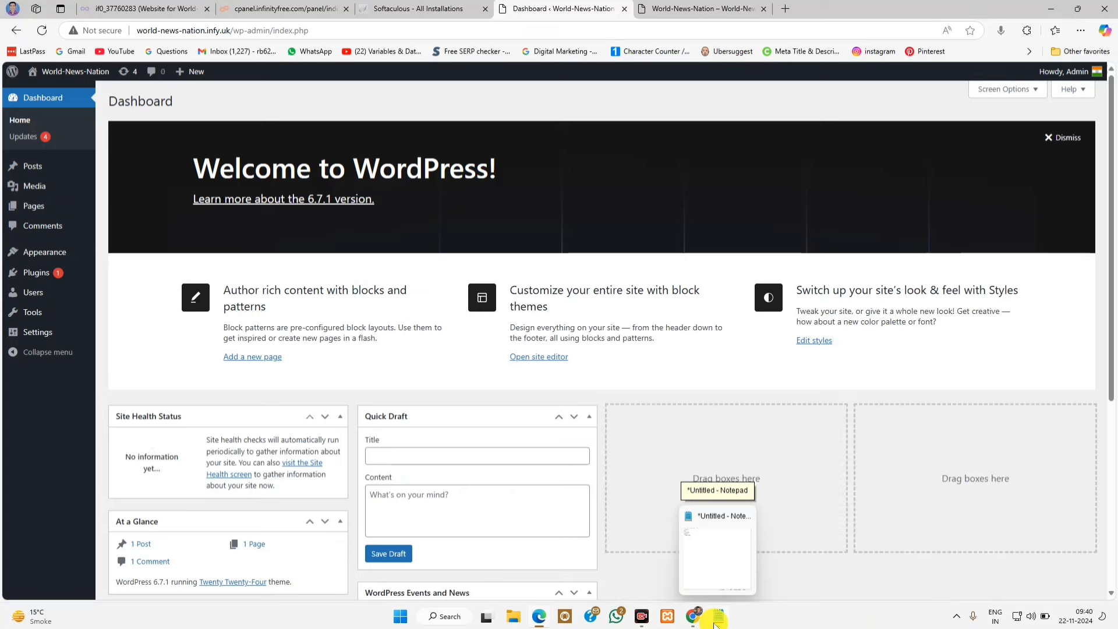
left_click(717, 624)
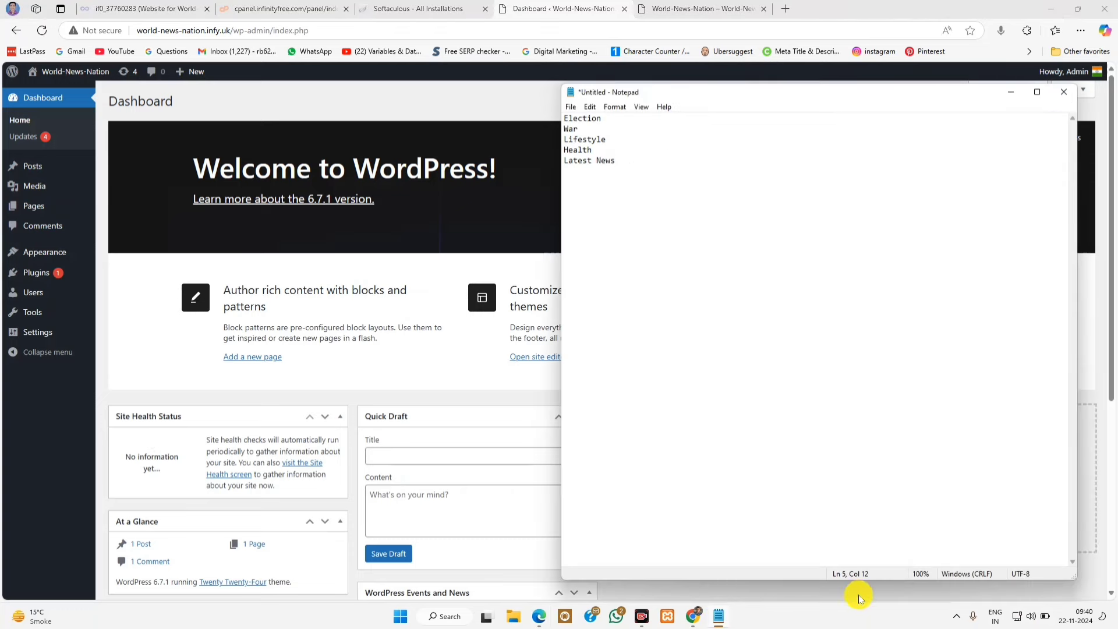
left_click(790, 586)
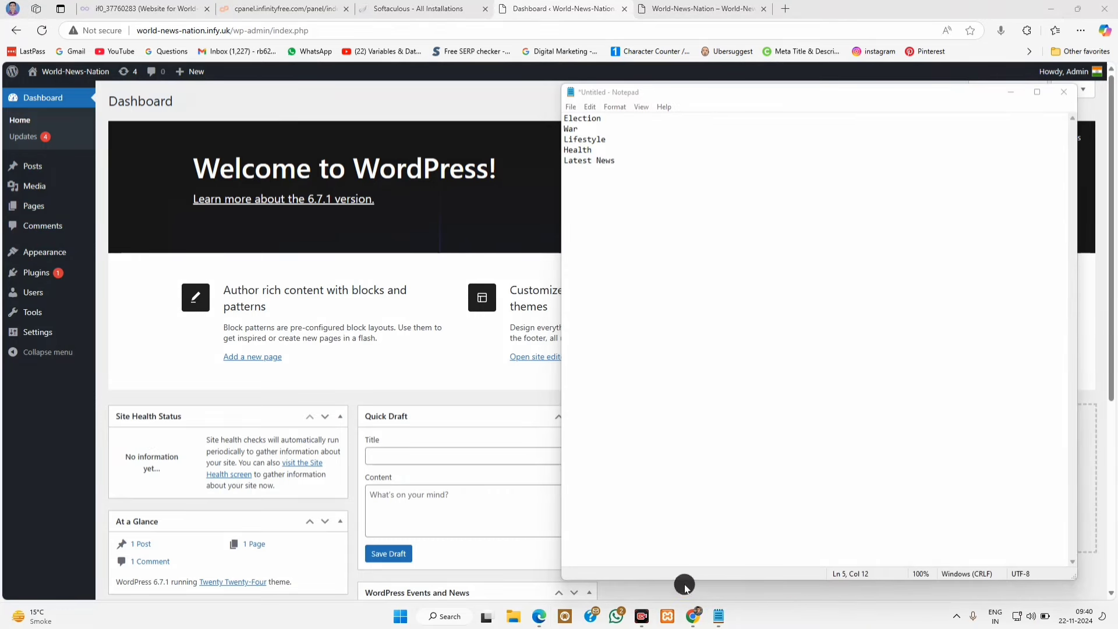
mouse_move(556, 105)
left_mouse_down()
mouse_move(594, 142)
mouse_move(666, 174)
left_mouse_up()
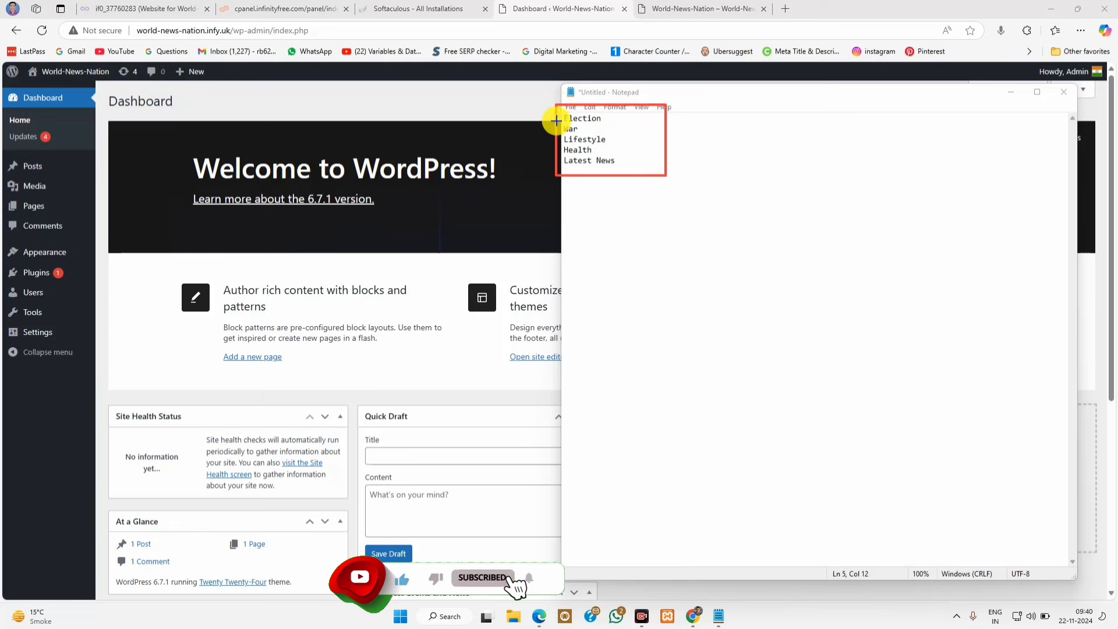
left_click_drag(555, 121, 597, 132)
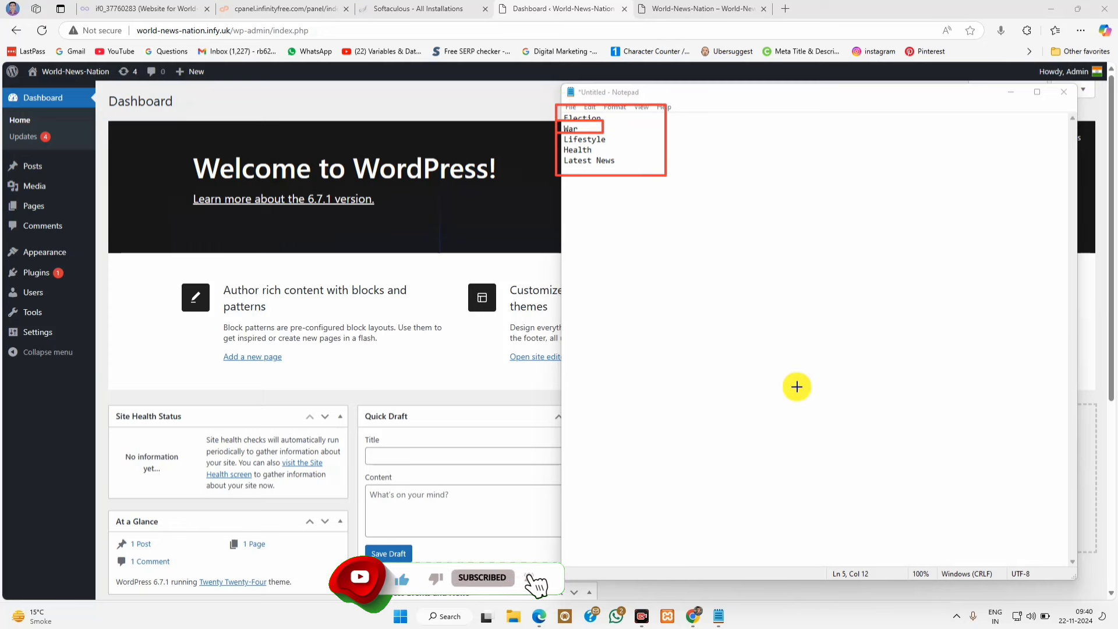
key("Escape")
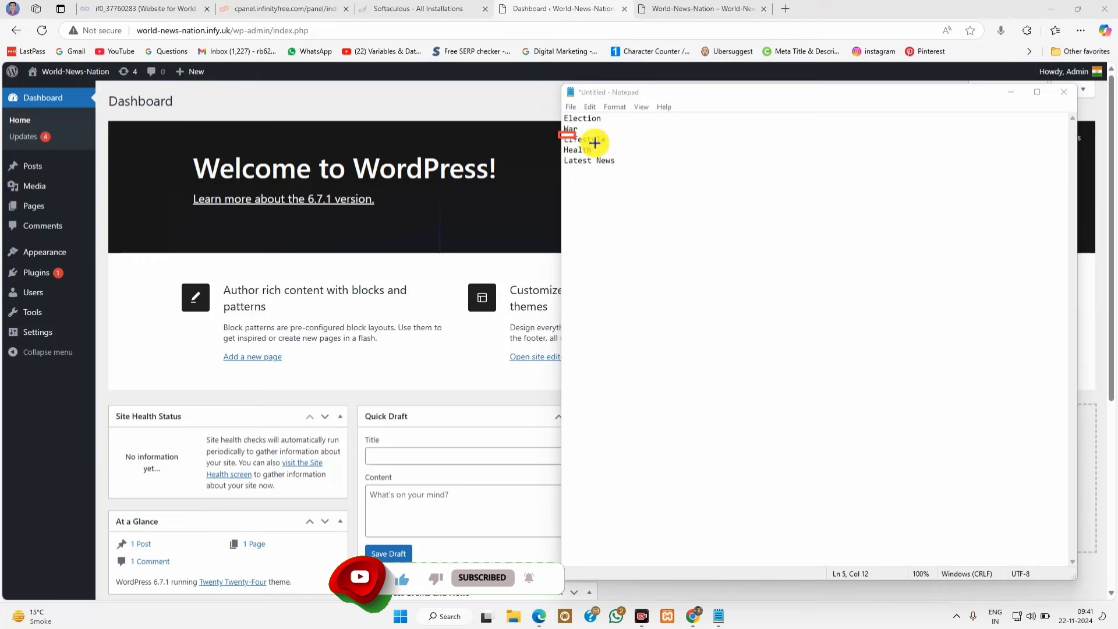
left_click_drag(594, 142, 655, 150)
left_click_drag(559, 114, 648, 179)
key("Escape")
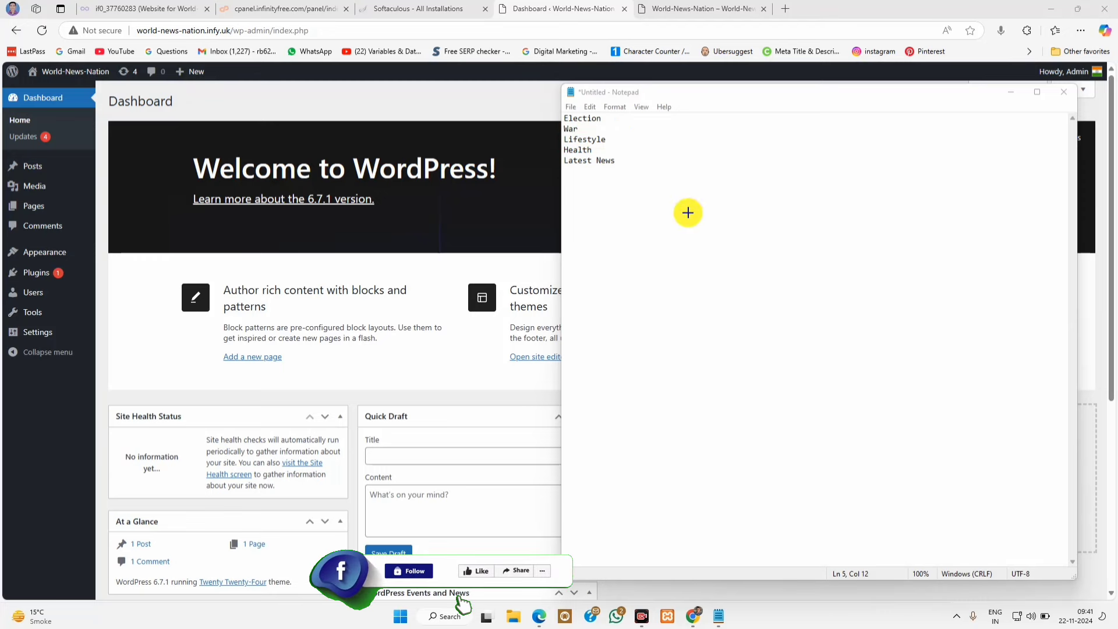
Step: Copy Election from the Notepad list and add it as a new post category in WordPress
double_click(575, 118)
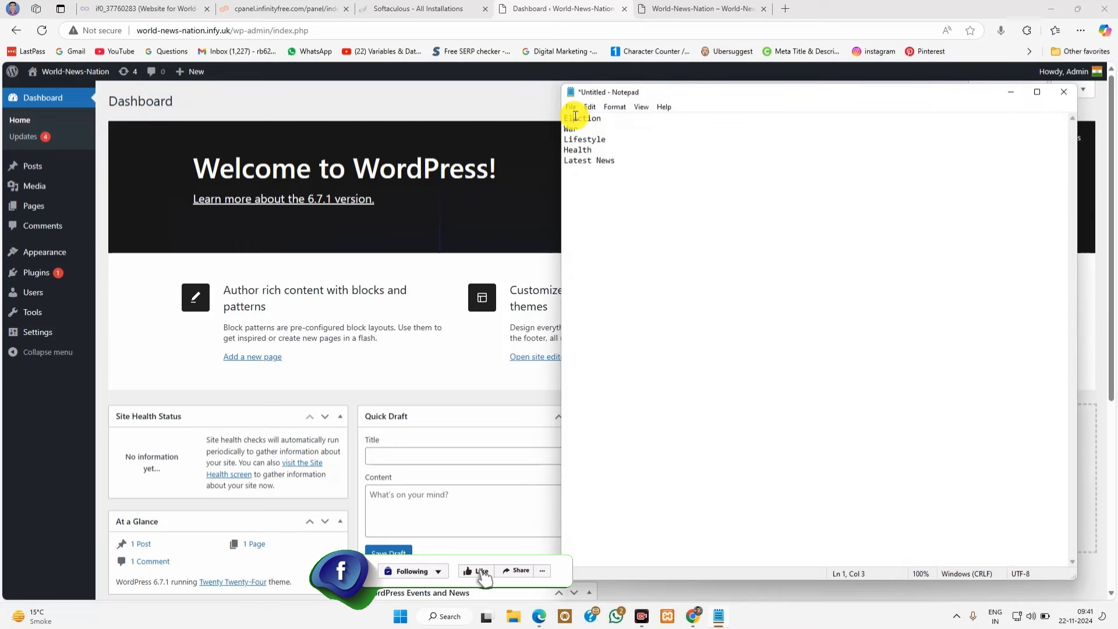
right_click(575, 116)
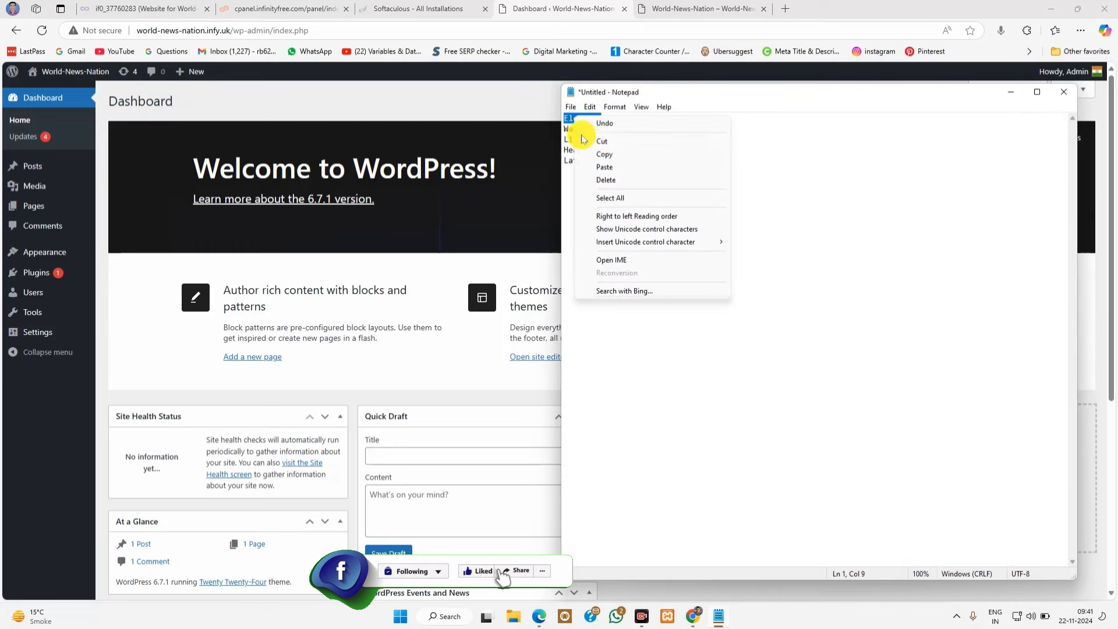
left_click(597, 151)
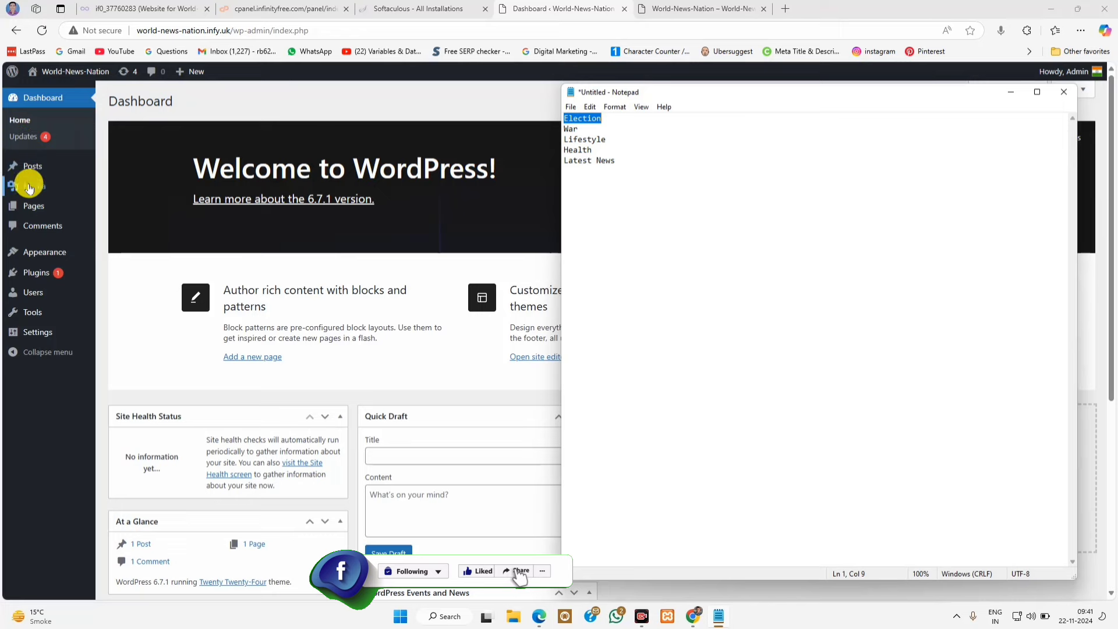
mouse_move(26, 167)
left_click(128, 204)
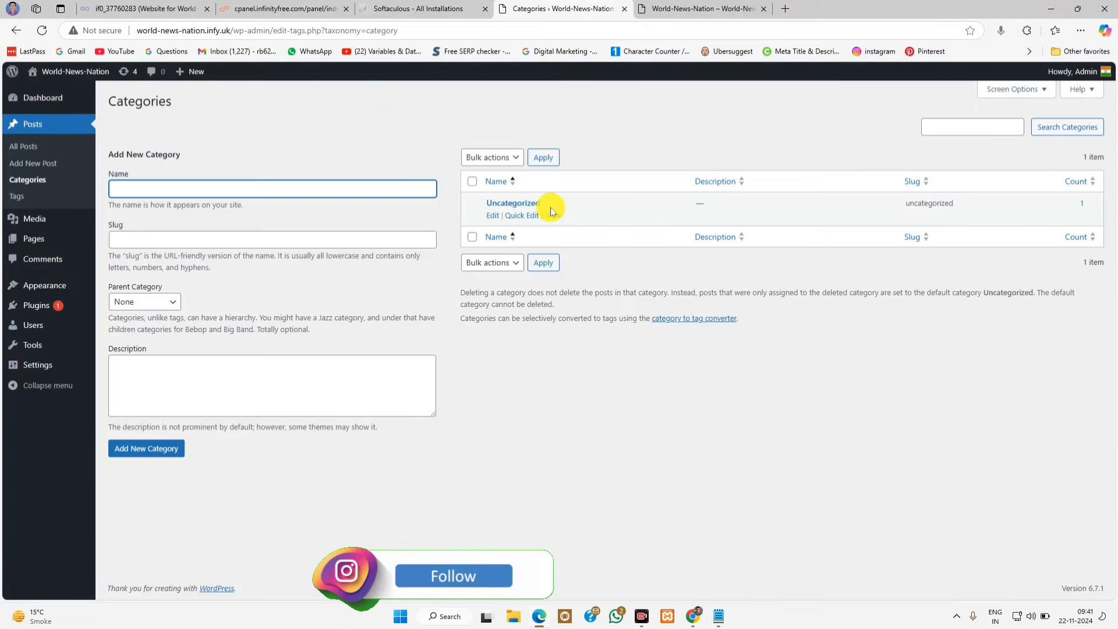
right_click(147, 188)
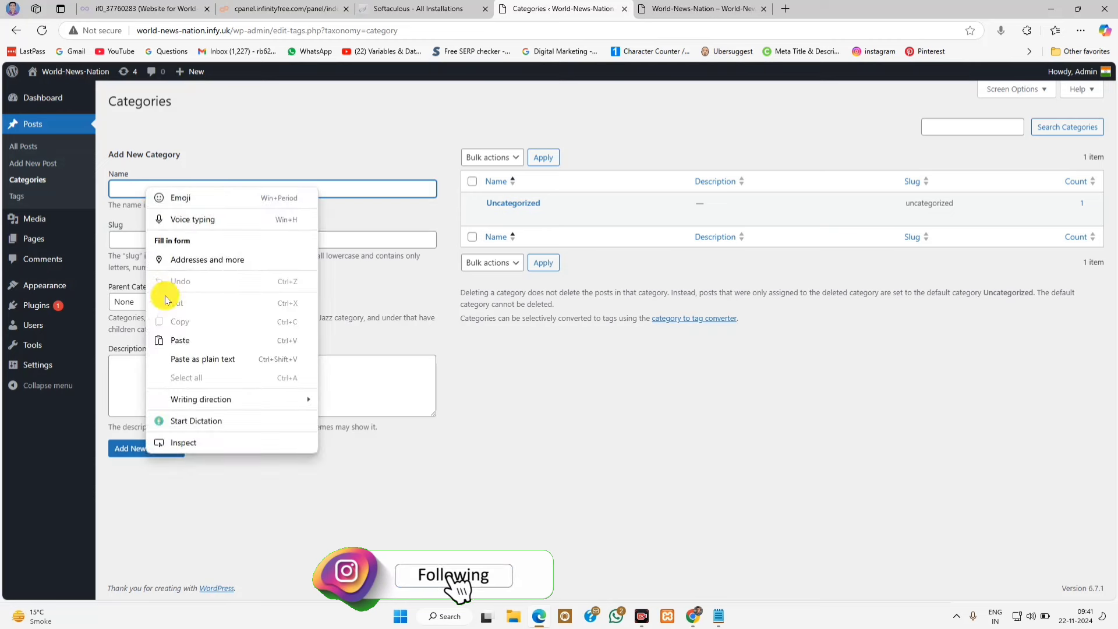
left_click(177, 339)
left_click(159, 449)
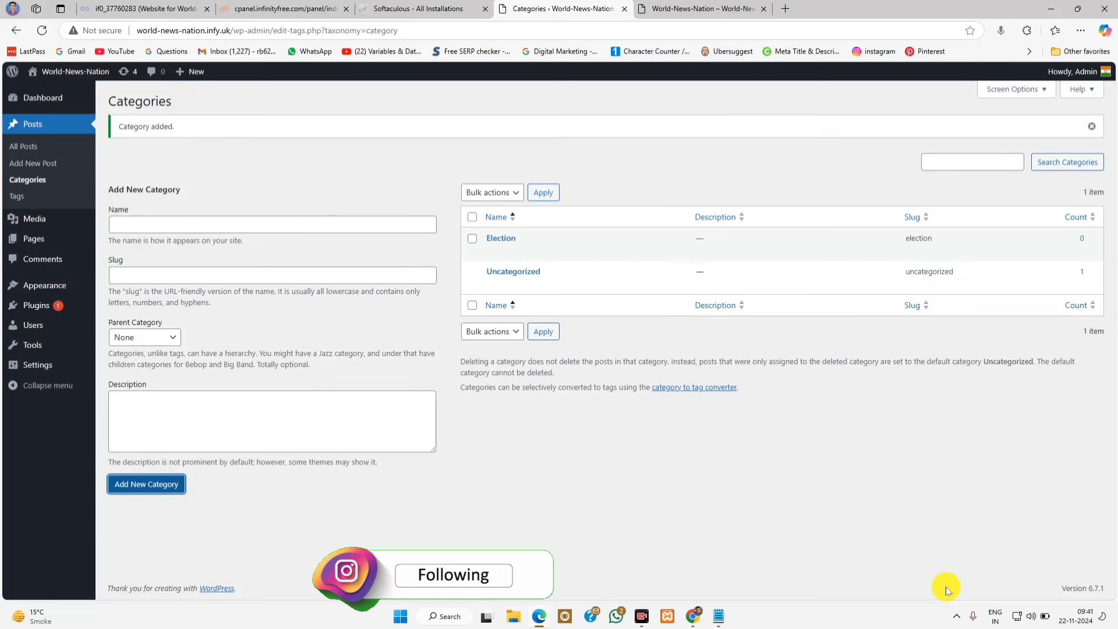
Step: Add a post category named War, copying the name from the Notepad list
key("alt+Tab")
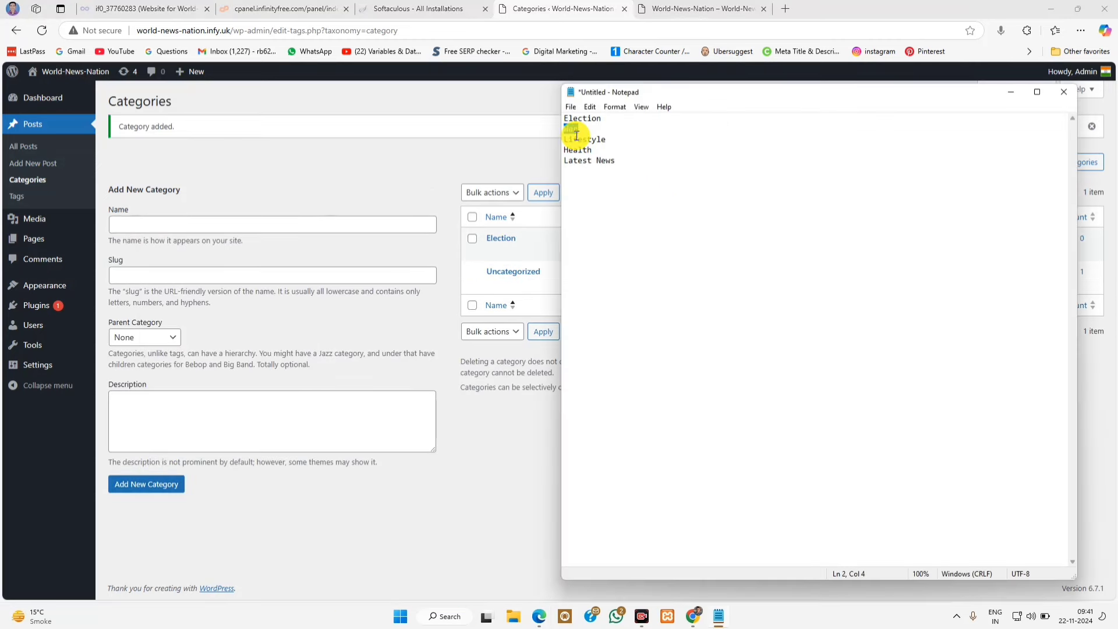
left_click(175, 226)
right_click(172, 227)
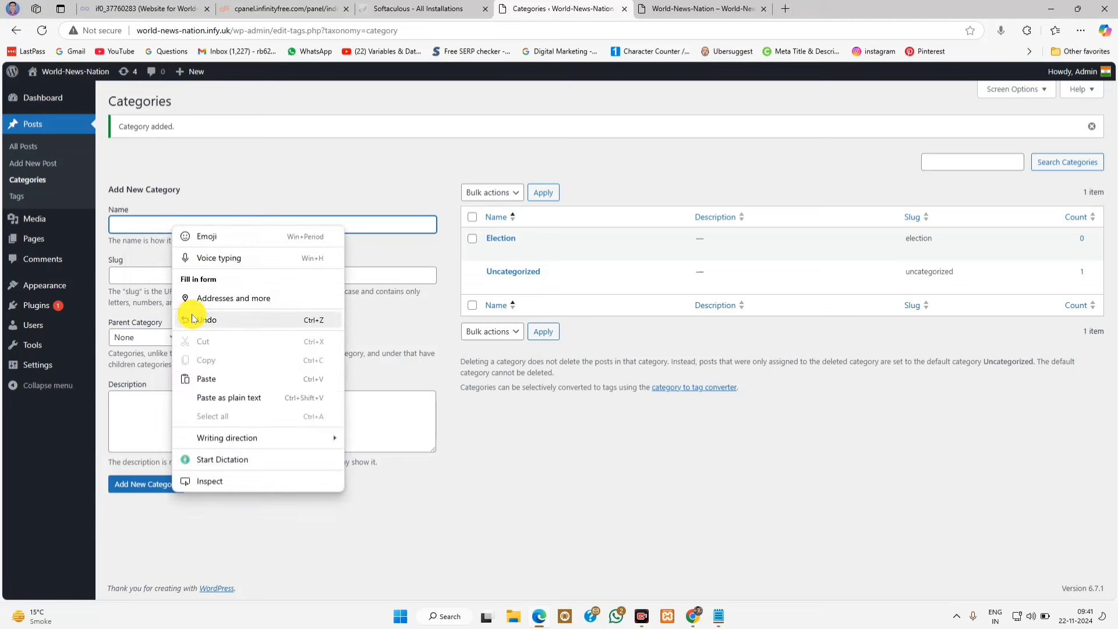
left_click(195, 377)
left_click(146, 484)
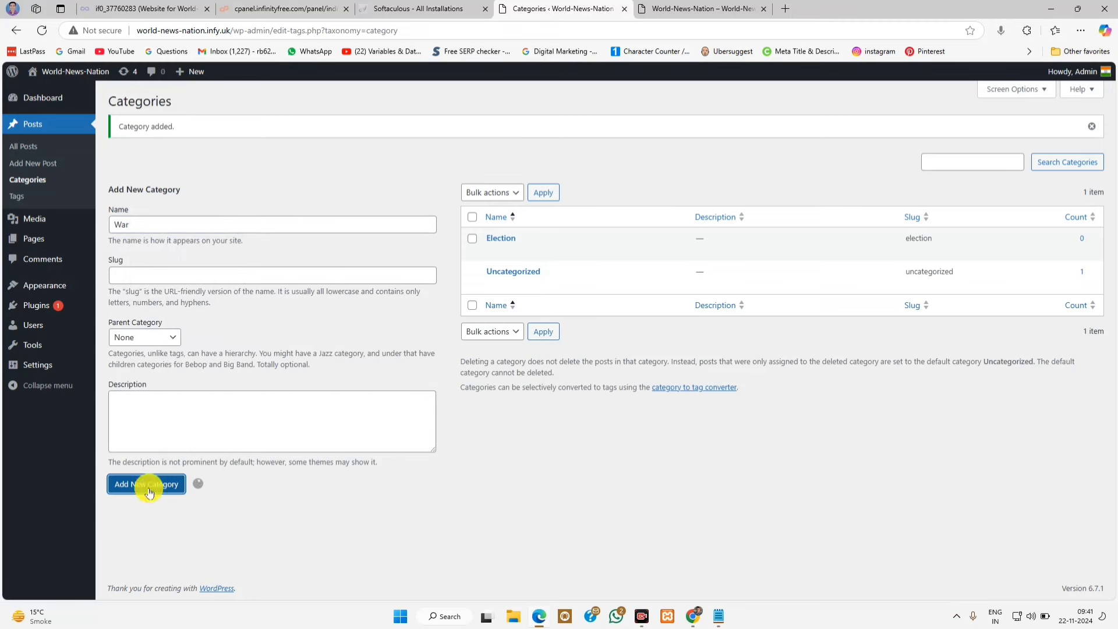
Step: Add a post category named Lifestyle, copying the name from the Notepad list
left_click(718, 616)
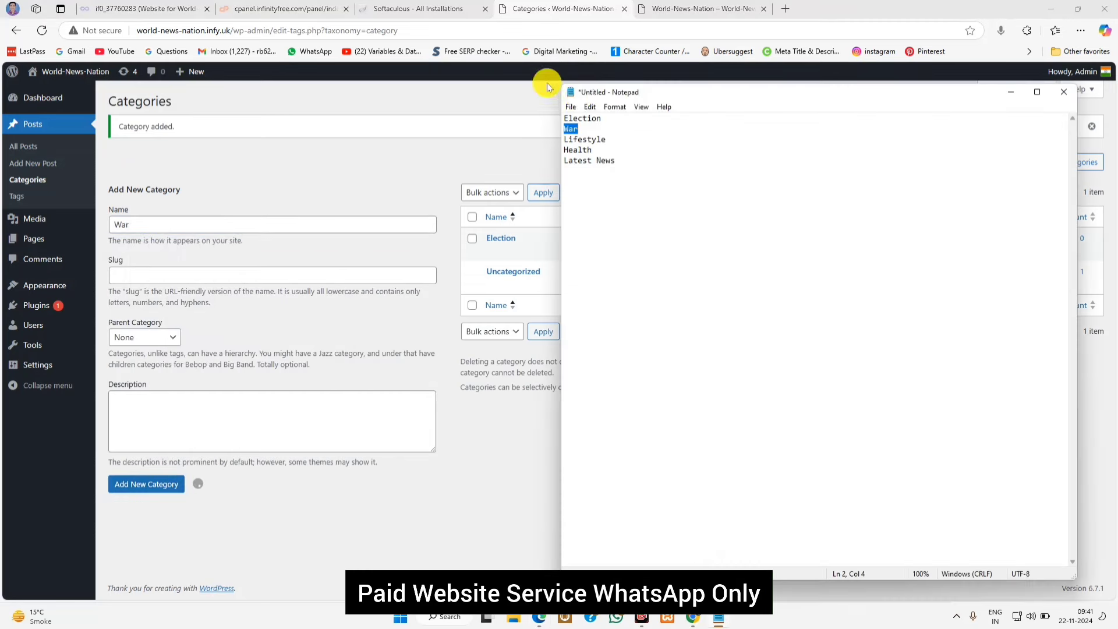
right_click(593, 140)
left_click(621, 178)
left_click(155, 226)
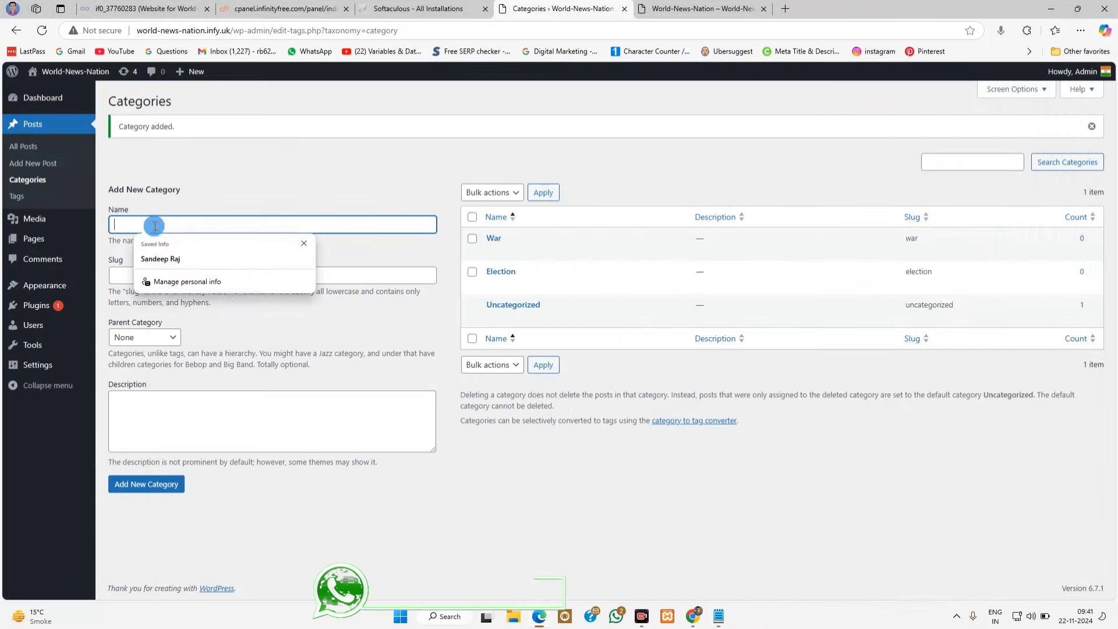
right_click(154, 226)
left_click(192, 375)
left_click(146, 484)
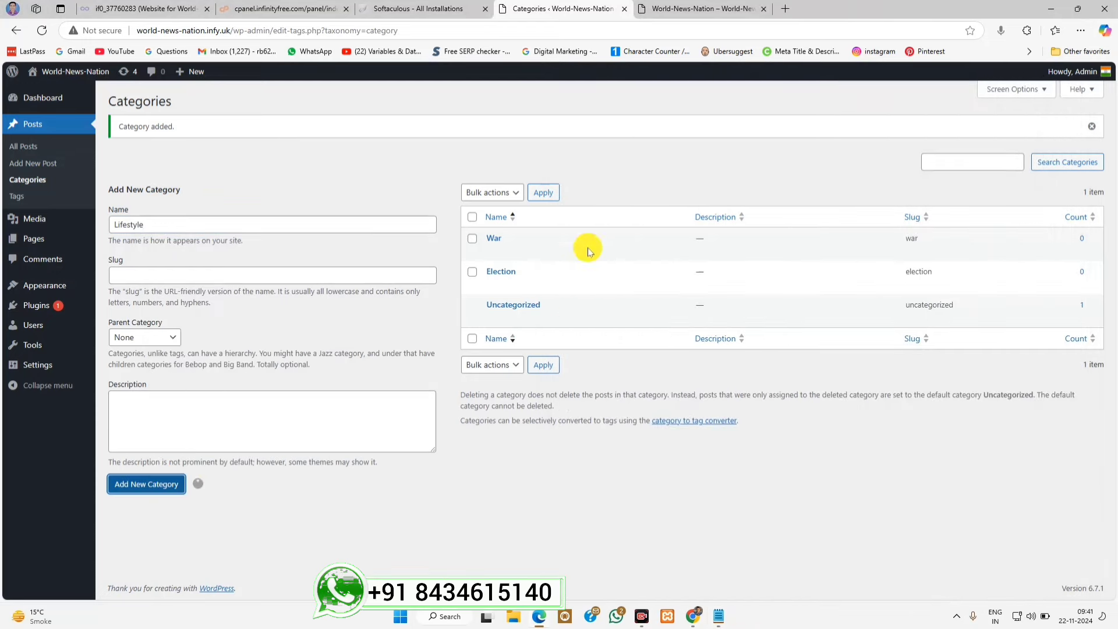
Step: Add a post category named Health, copying the name from the Notepad list
key("alt+Tab")
left_click(578, 149)
right_click(578, 149)
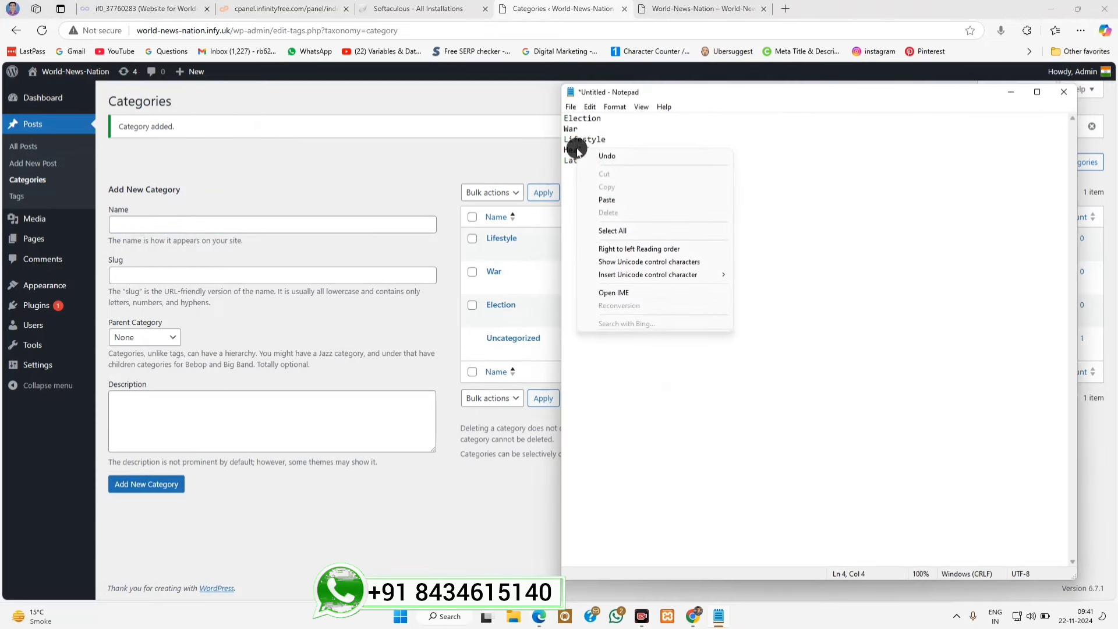
double_click(578, 149)
left_click(114, 226)
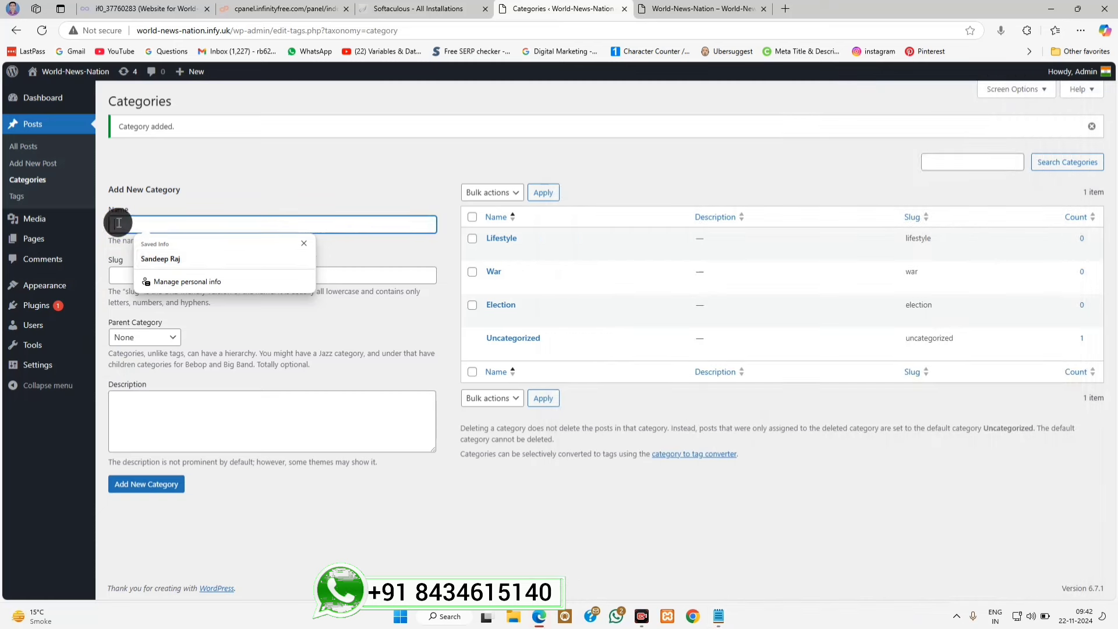
right_click(119, 223)
left_click(146, 376)
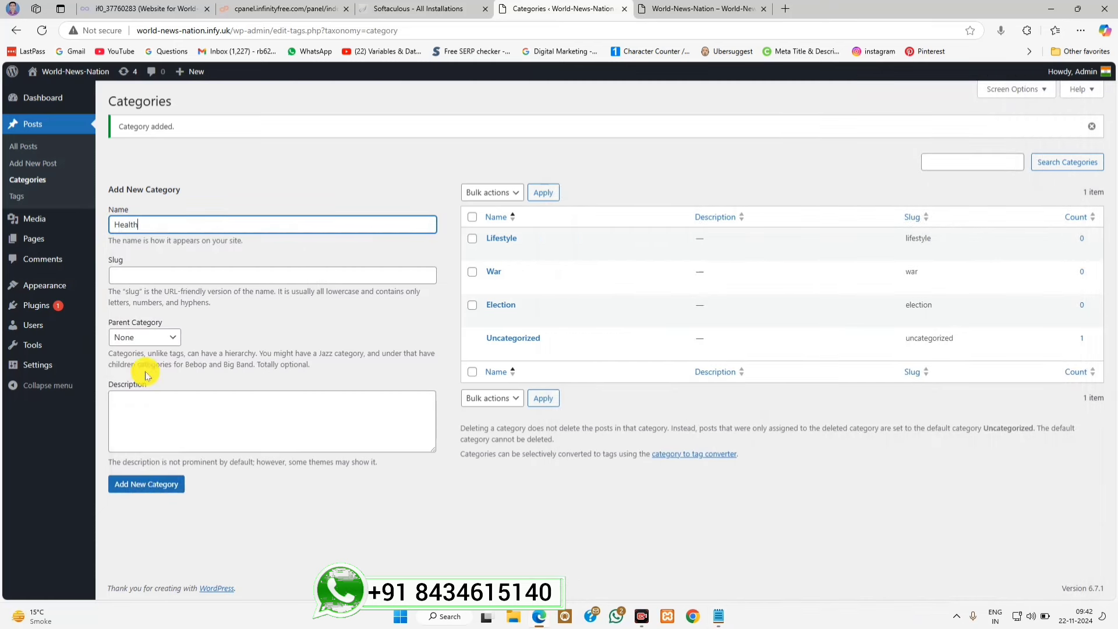
left_click(145, 486)
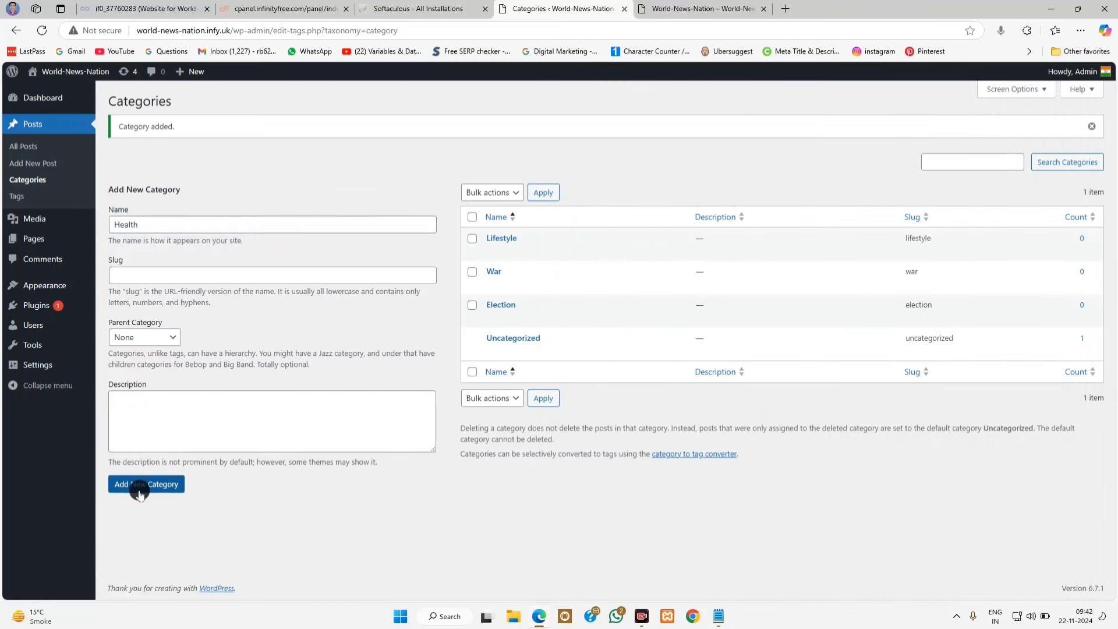
Step: Add a post category named Latest News, copying the name from the Notepad list
left_click(715, 616)
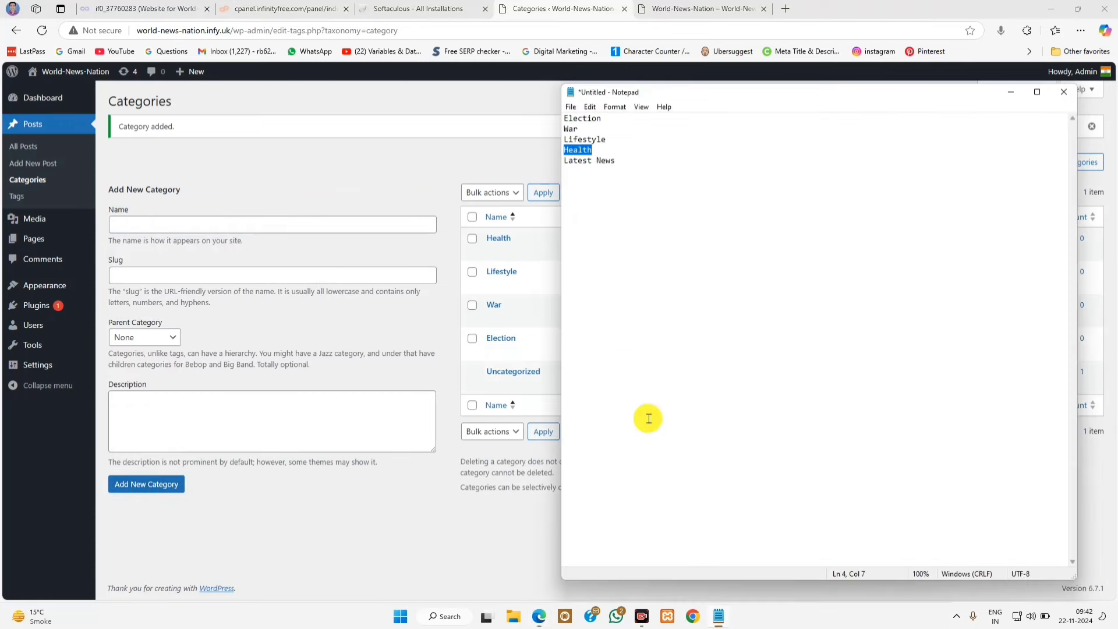
left_click_drag(618, 161, 565, 161)
right_click(592, 163)
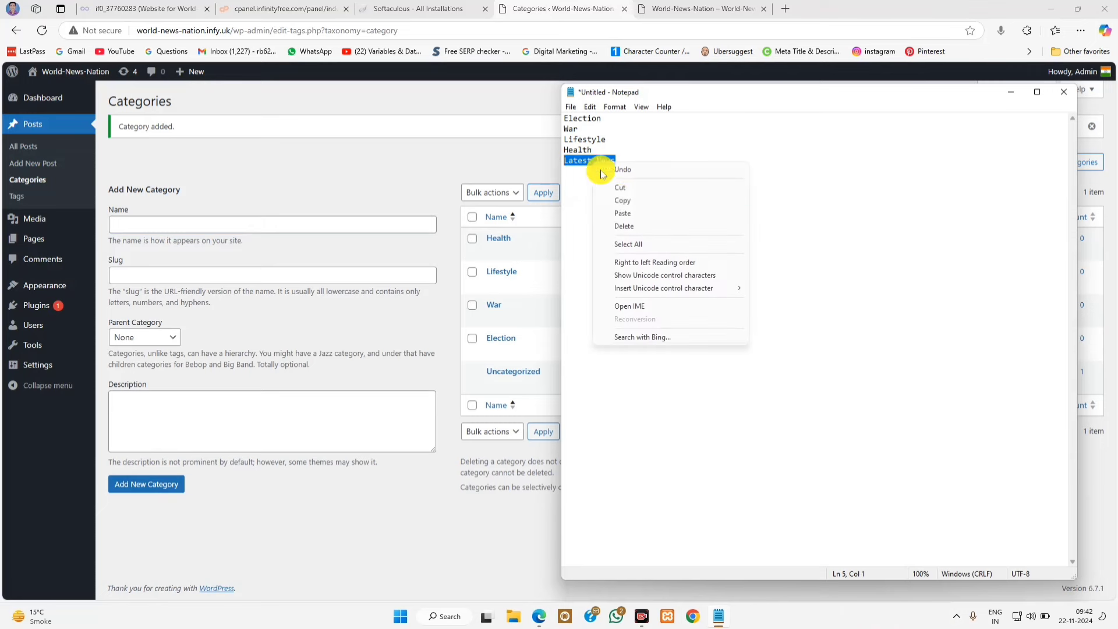
left_click(621, 201)
left_click(180, 226)
right_click(180, 227)
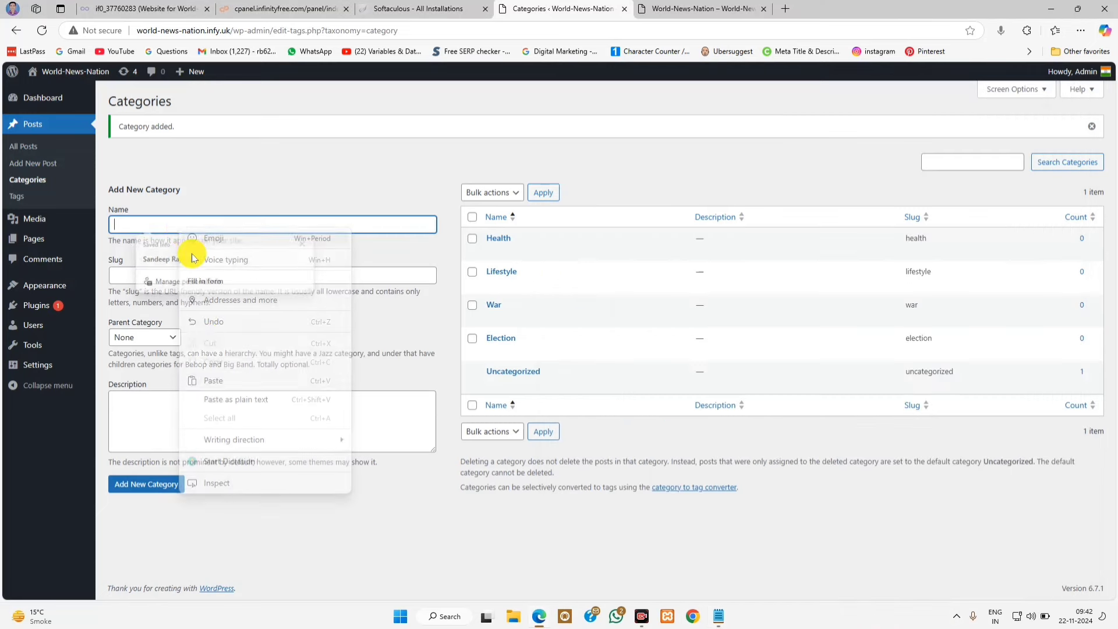
left_click(213, 381)
left_click(156, 484)
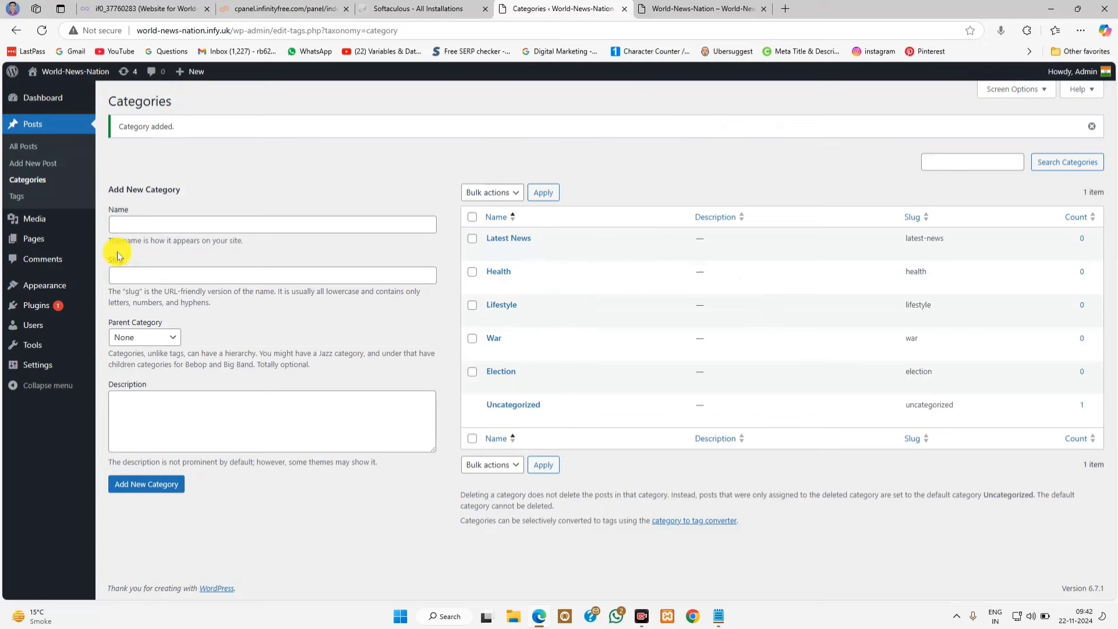
Step: Move the default "Hello world!" post to the trash from the list of all posts
left_click(19, 149)
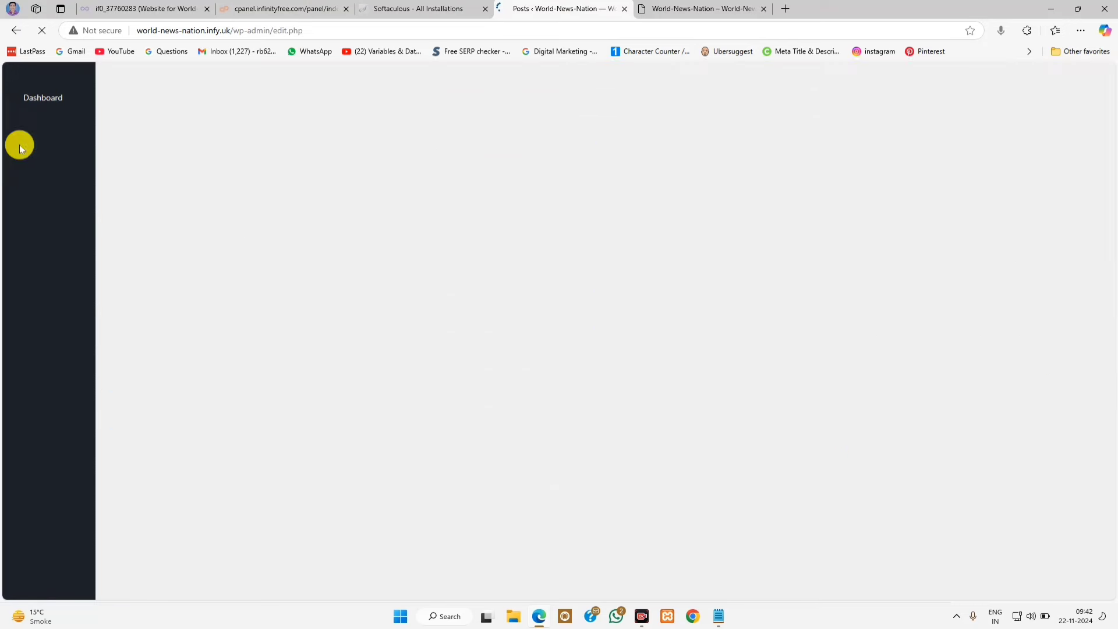
left_click(120, 202)
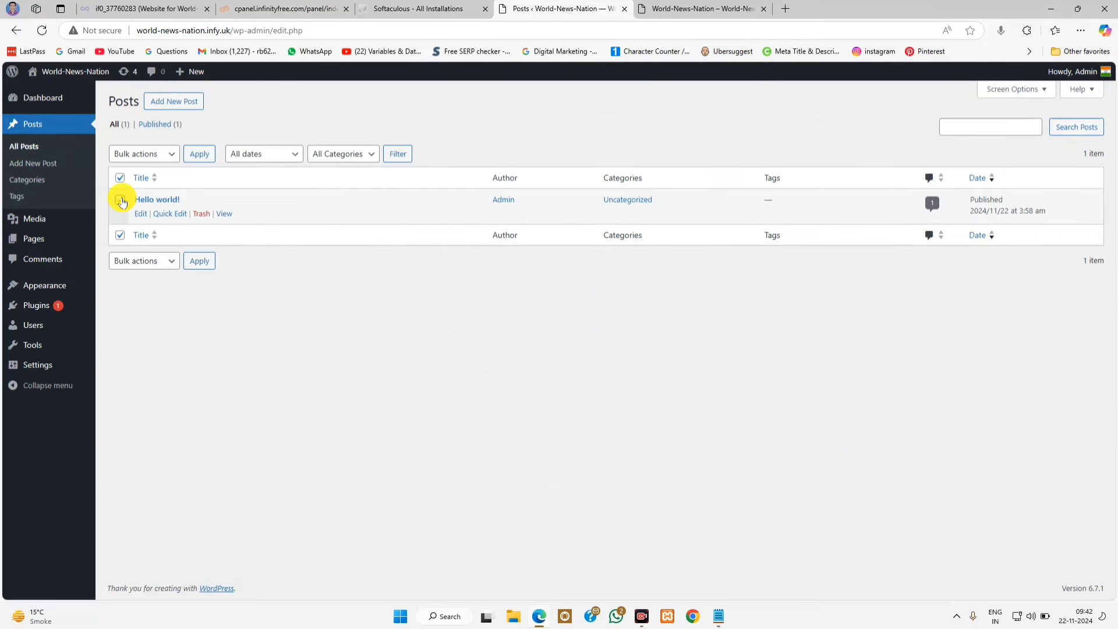
left_click(140, 155)
left_click(140, 205)
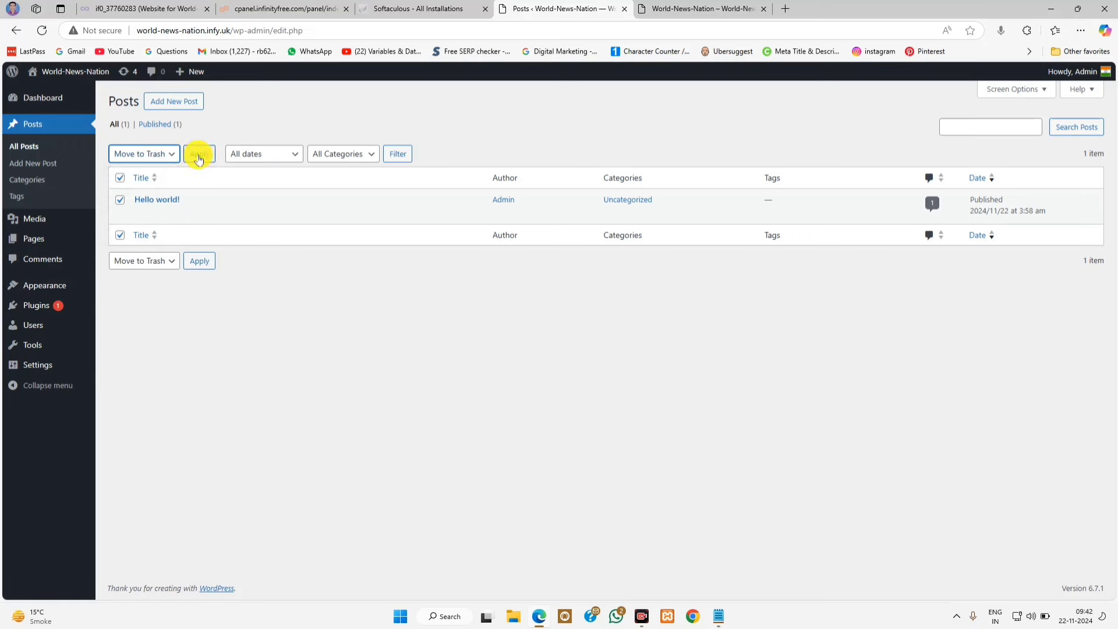
left_click(199, 153)
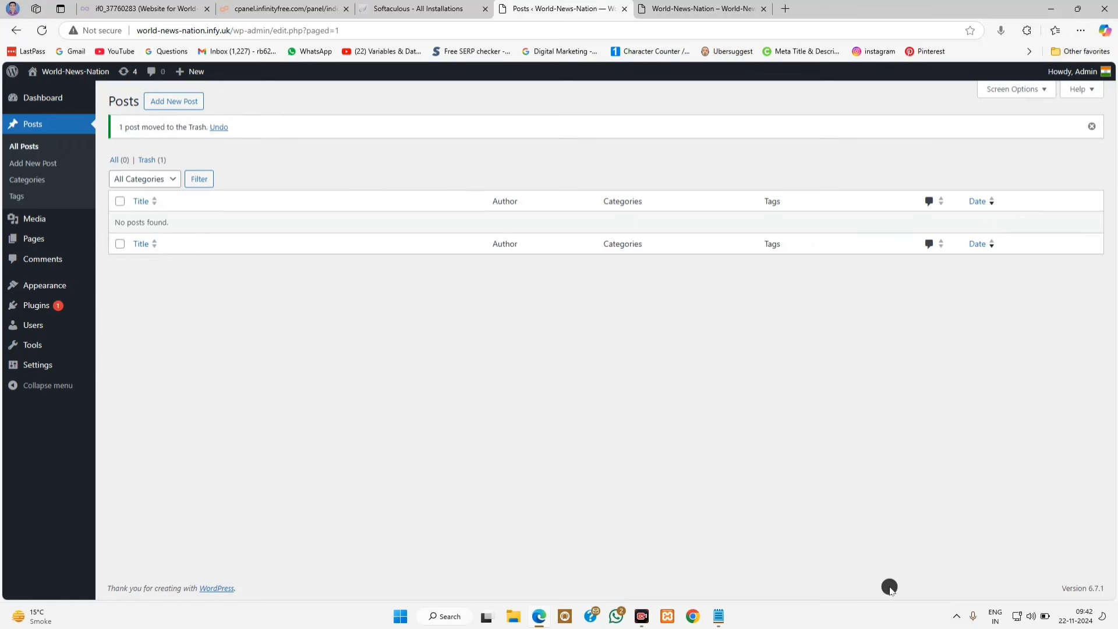
Step: Permanently delete the "Hello world!" post from the trashed posts
left_click(150, 159)
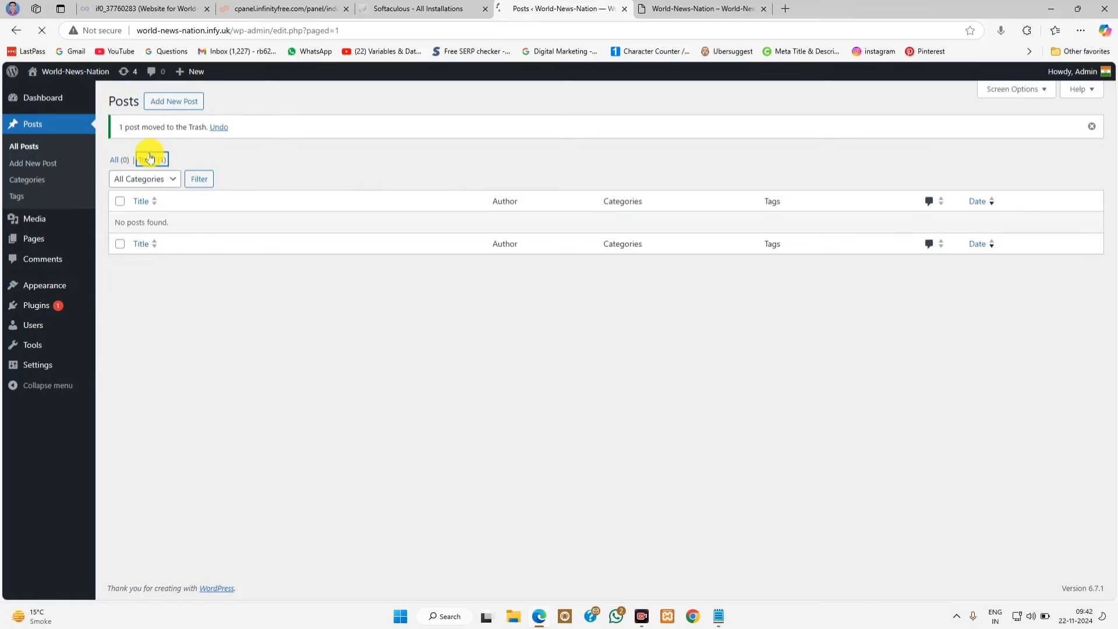
left_click(124, 154)
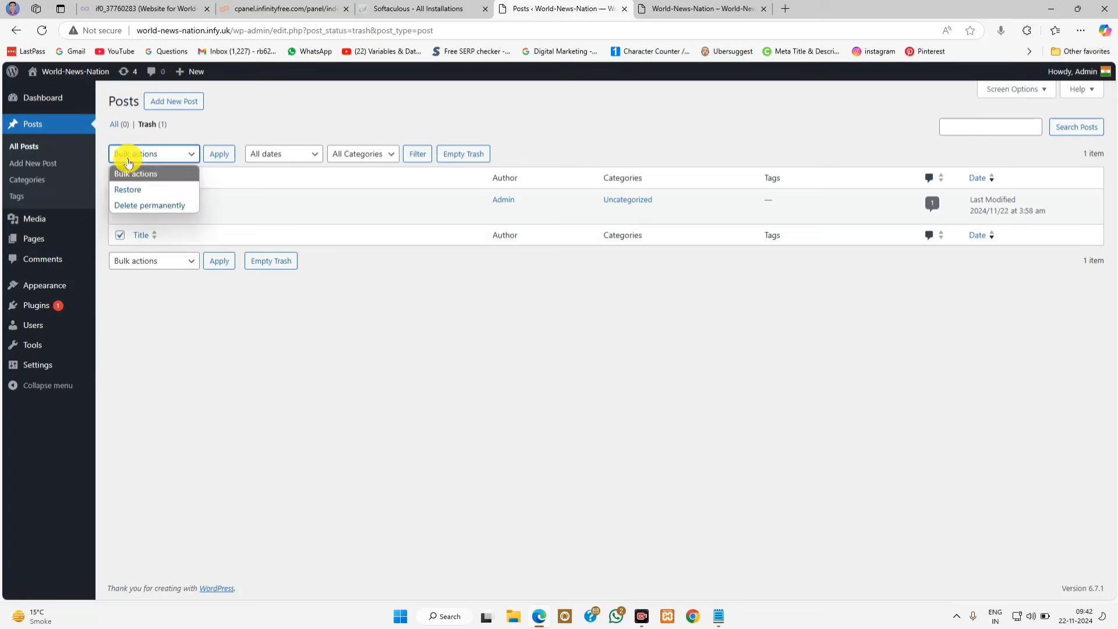
left_click(126, 204)
left_click(219, 154)
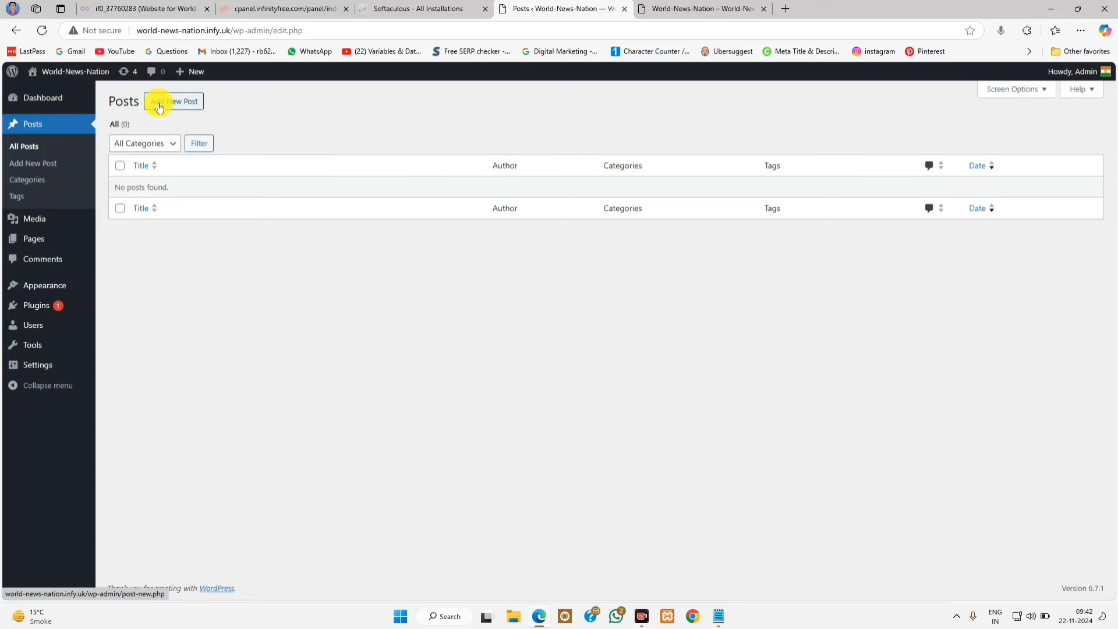
Step: Create a new post and paste the copied US currency crisis article into its body
left_click(159, 109)
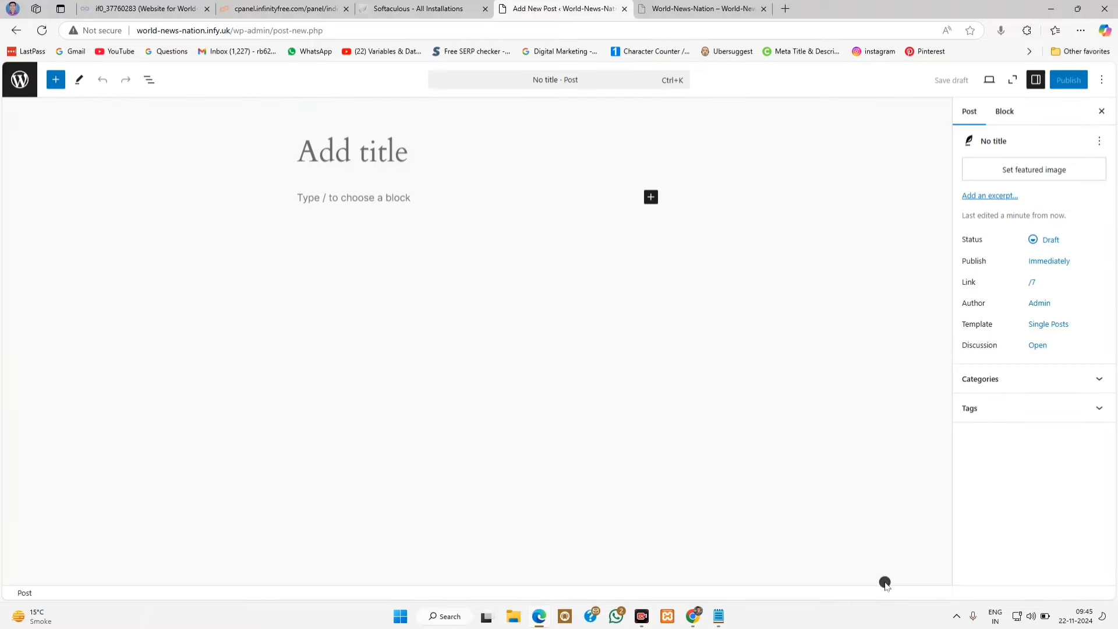
left_click(346, 200)
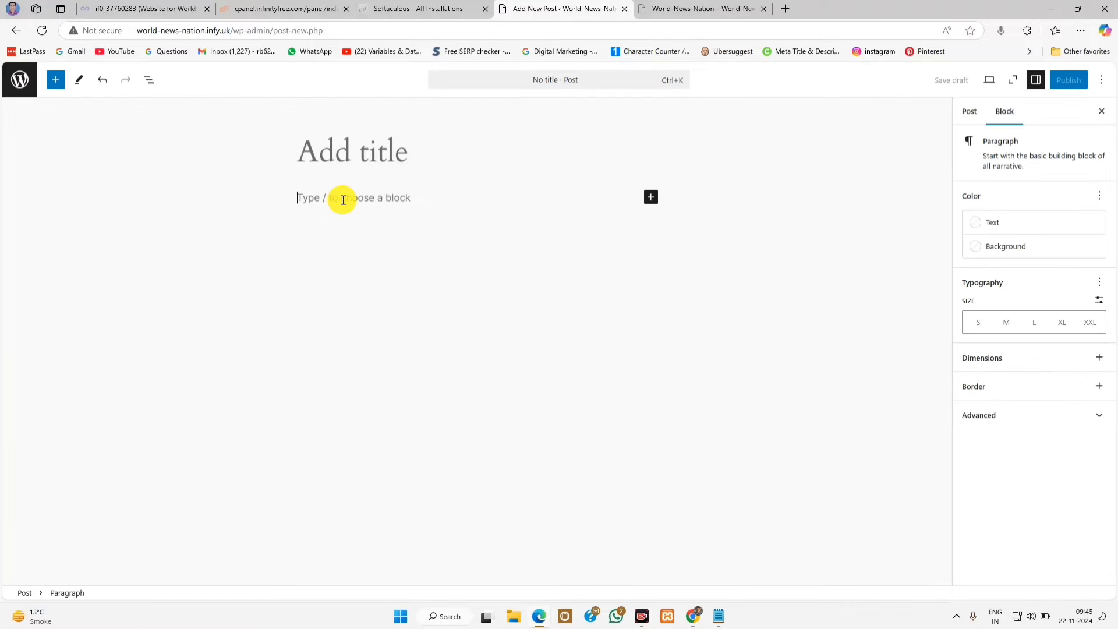
key("ctrl+v")
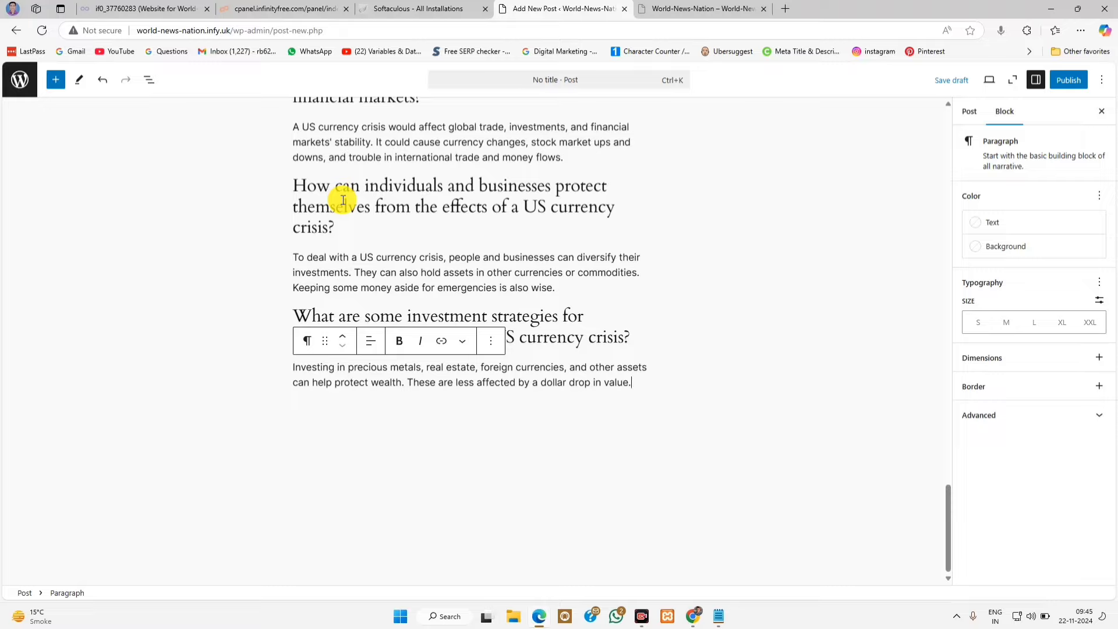
scroll(343, 200, "up", 20)
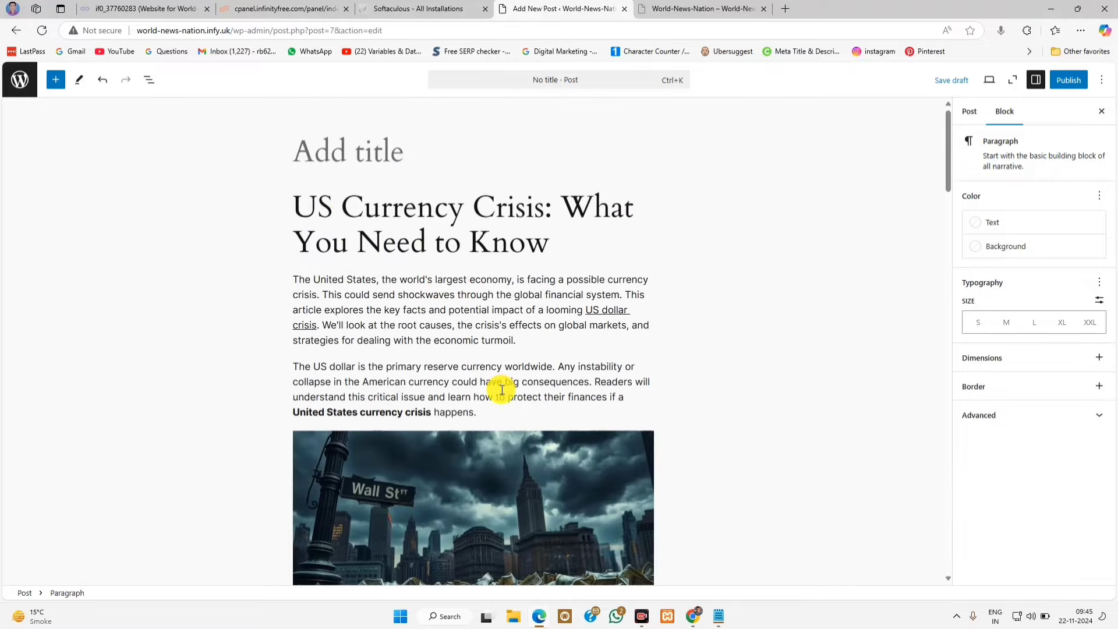
scroll(501, 390, "down", 10)
scroll(499, 390, "up", 10)
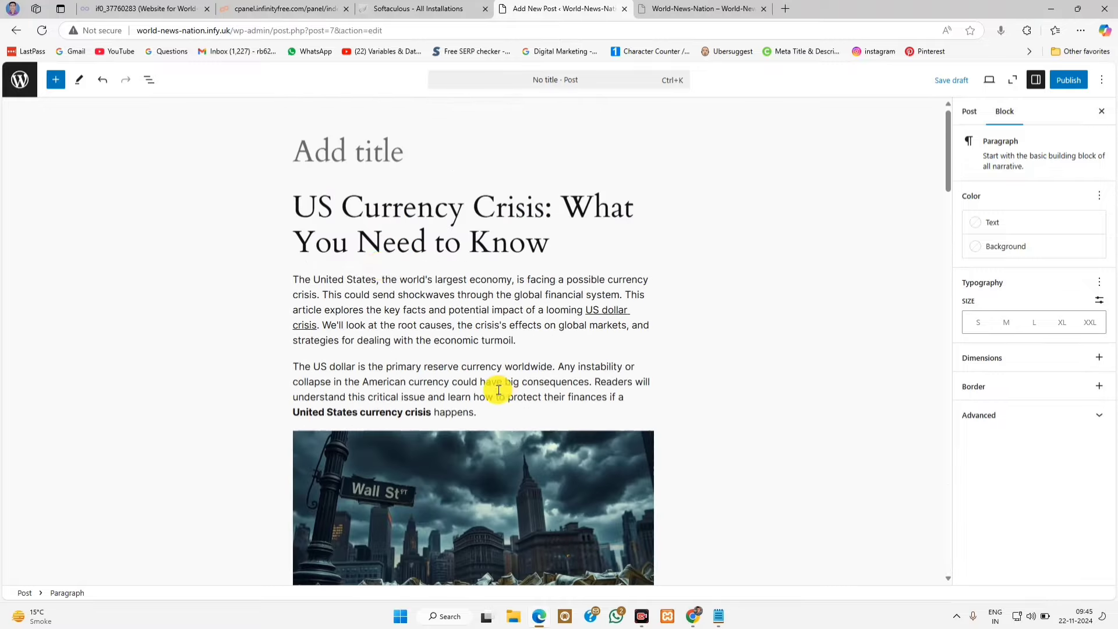
Step: Move the heading "US Currency Crisis: What You Need to Know" from the body into the post title, deleting the emptied heading block
left_click(357, 202)
triple_click(356, 203)
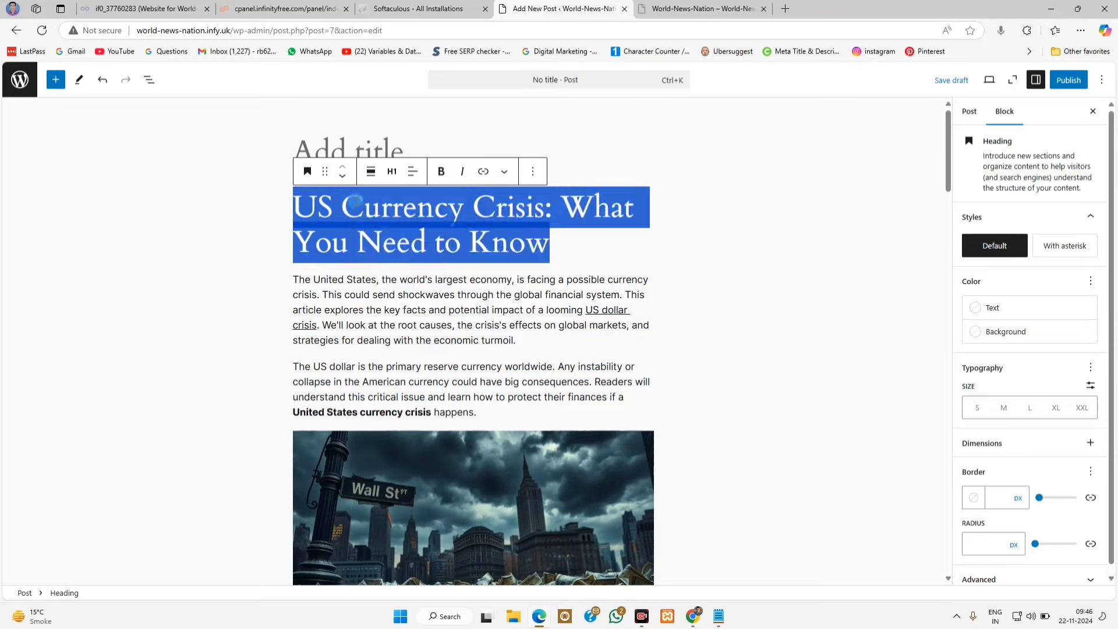
right_click(356, 201)
left_click(400, 251)
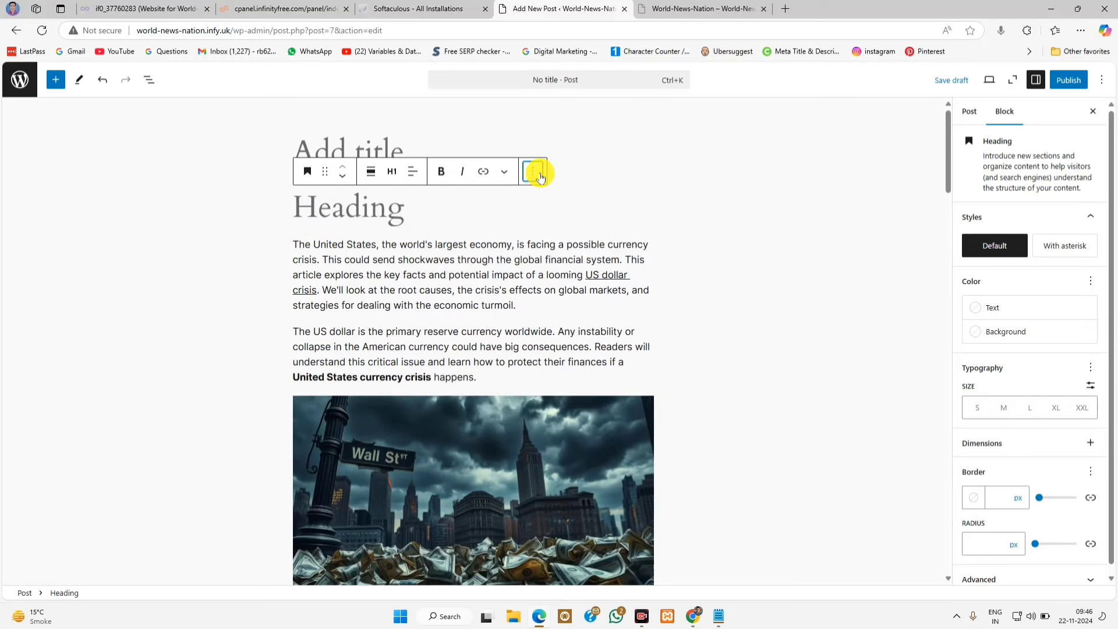
left_click(540, 176)
left_click(554, 489)
left_click(361, 153)
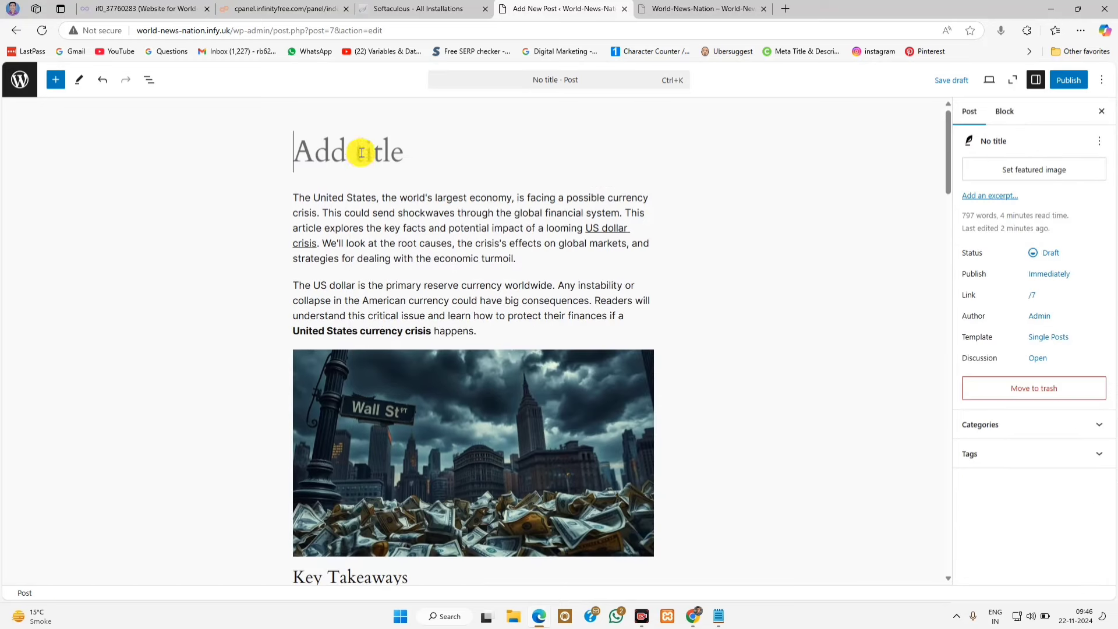
right_click(362, 153)
left_click(401, 215)
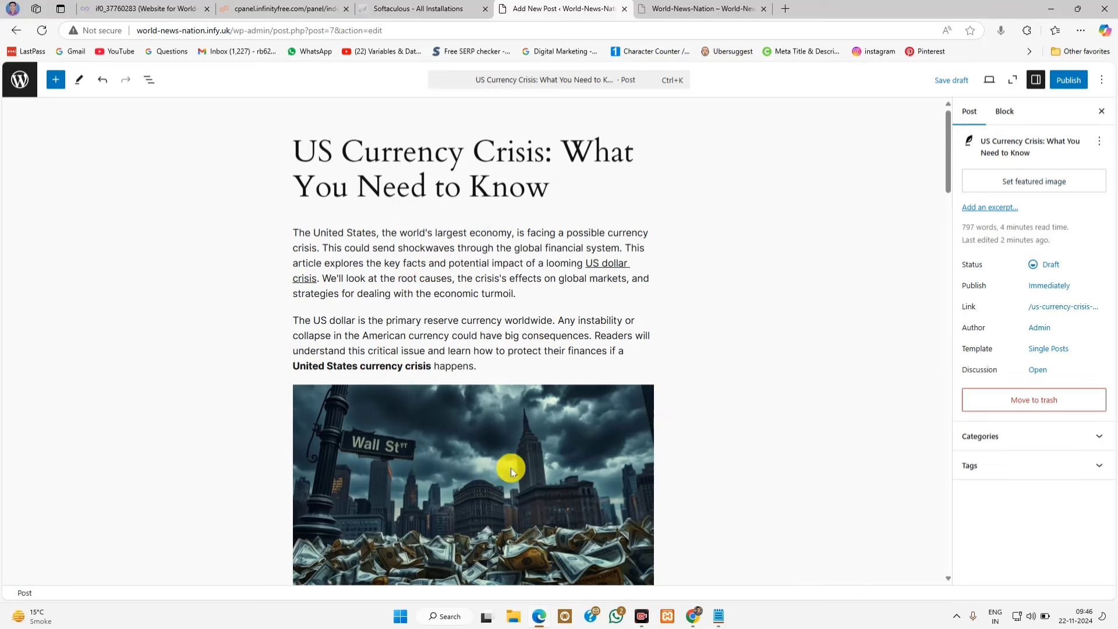
Step: Set the Wall Street picture from the media library as the post's featured image
left_click(1033, 182)
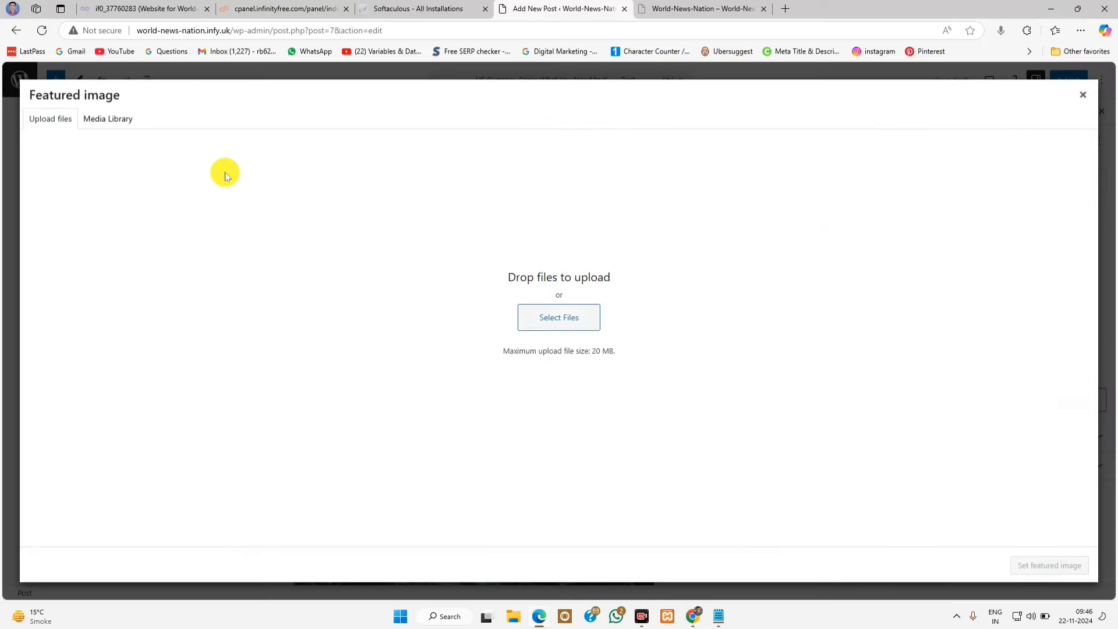
left_click(120, 120)
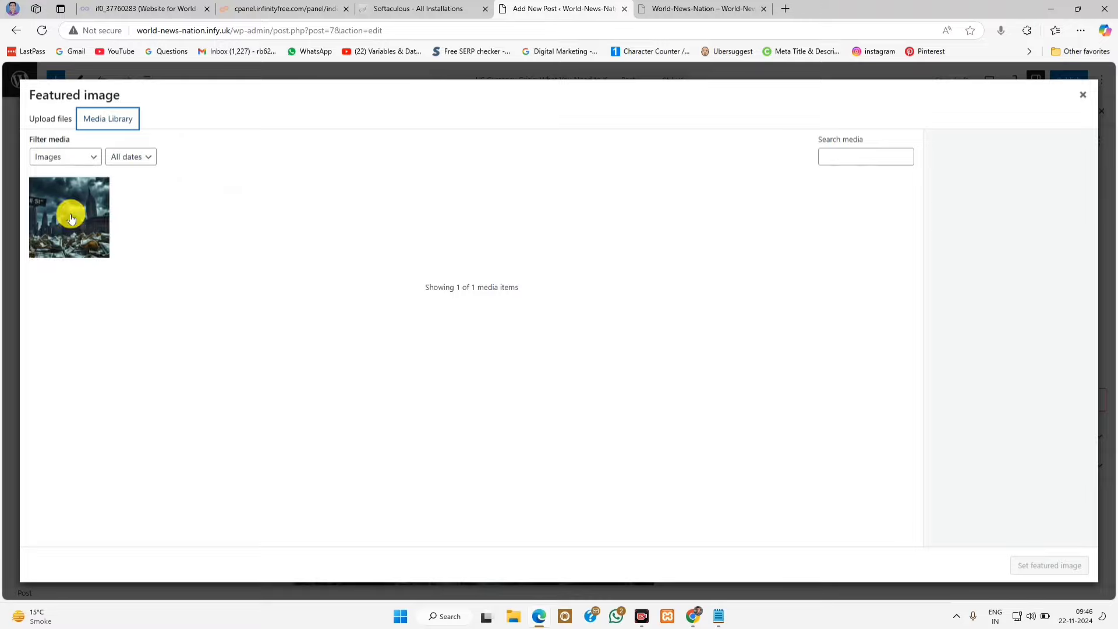
left_click(70, 215)
left_click(1048, 566)
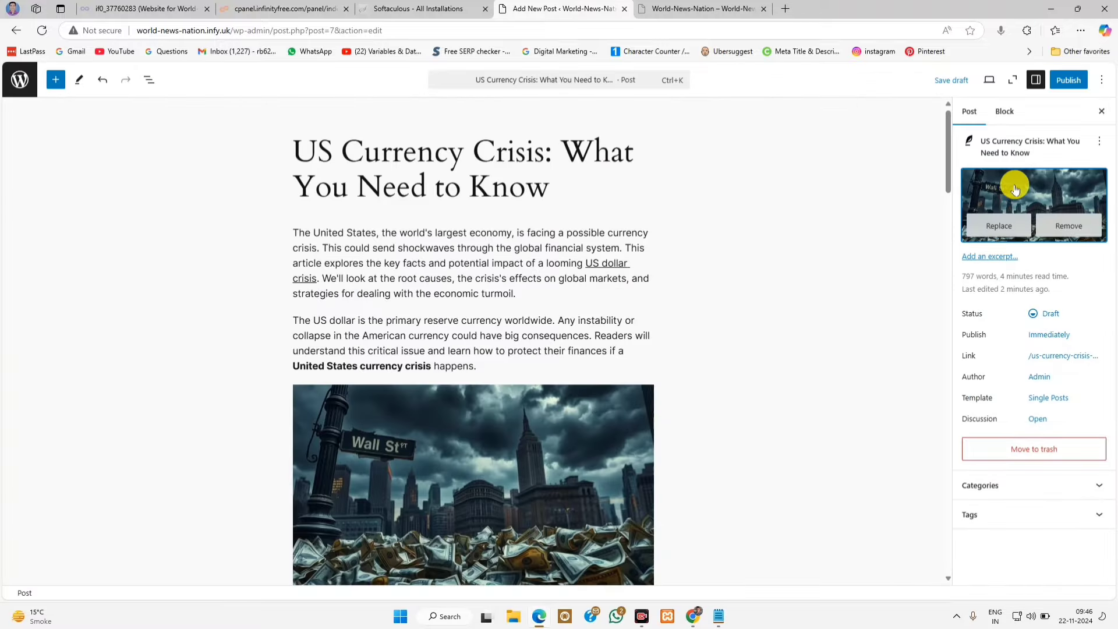
Step: Assign the post to the Latest News category and publish it
scroll(824, 372, "down", 15)
scroll(827, 373, "down", 15)
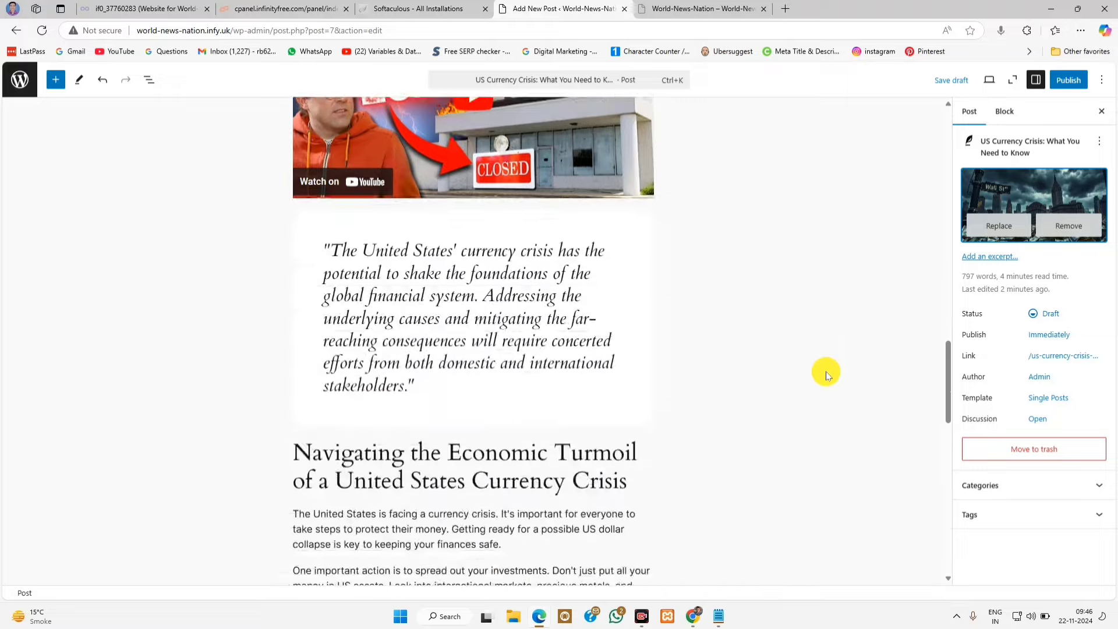
scroll(827, 373, "up", 10)
scroll(826, 375, "up", 10)
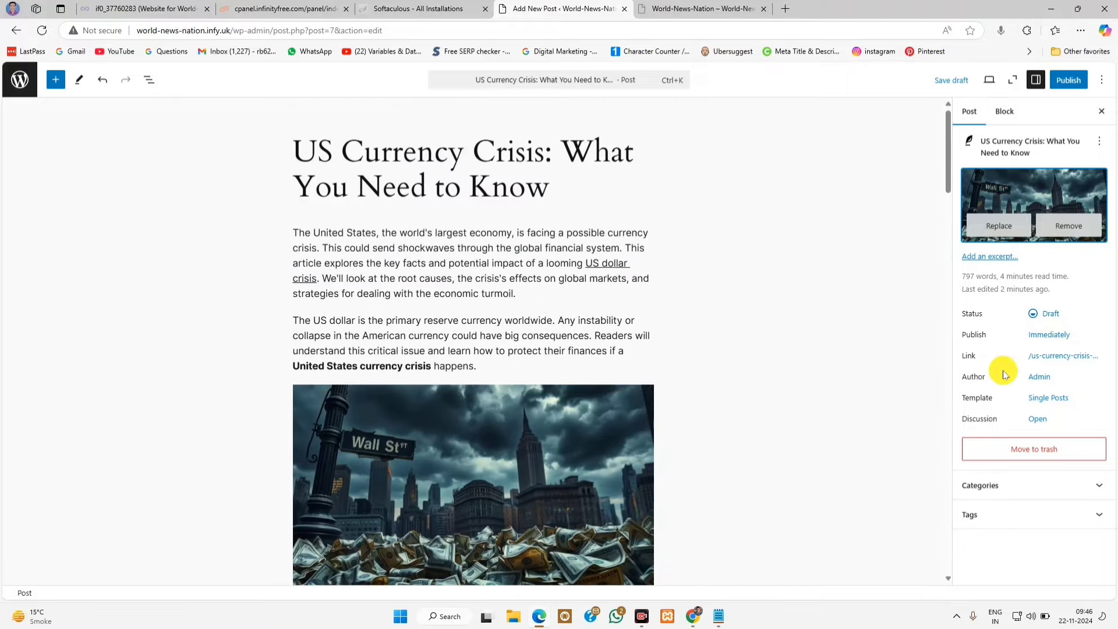
left_click(1106, 486)
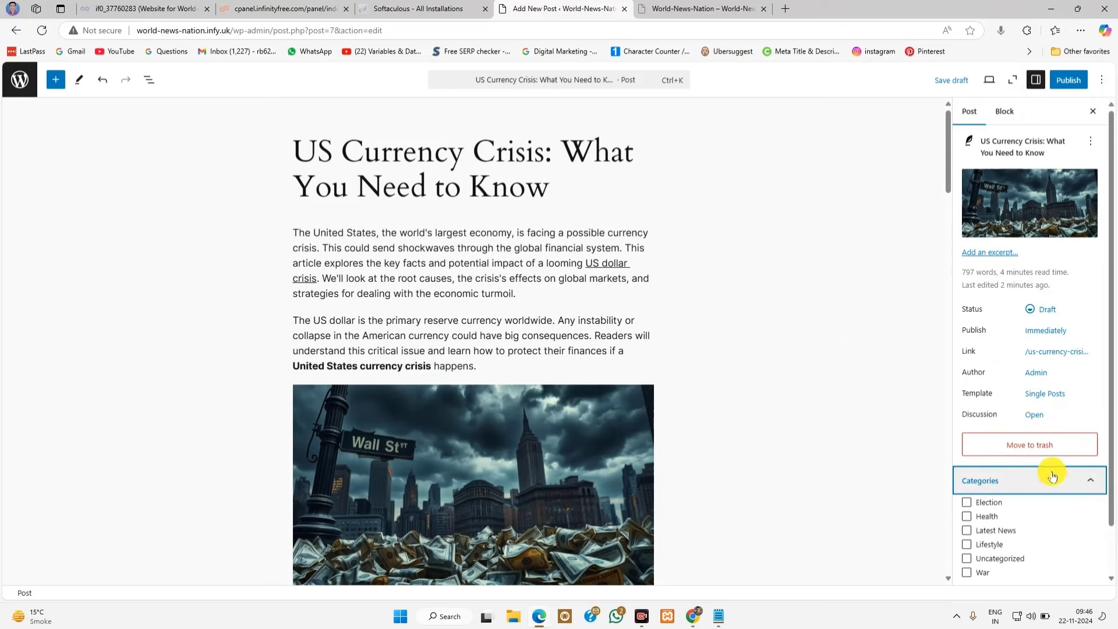
scroll(1043, 473, "down", 1)
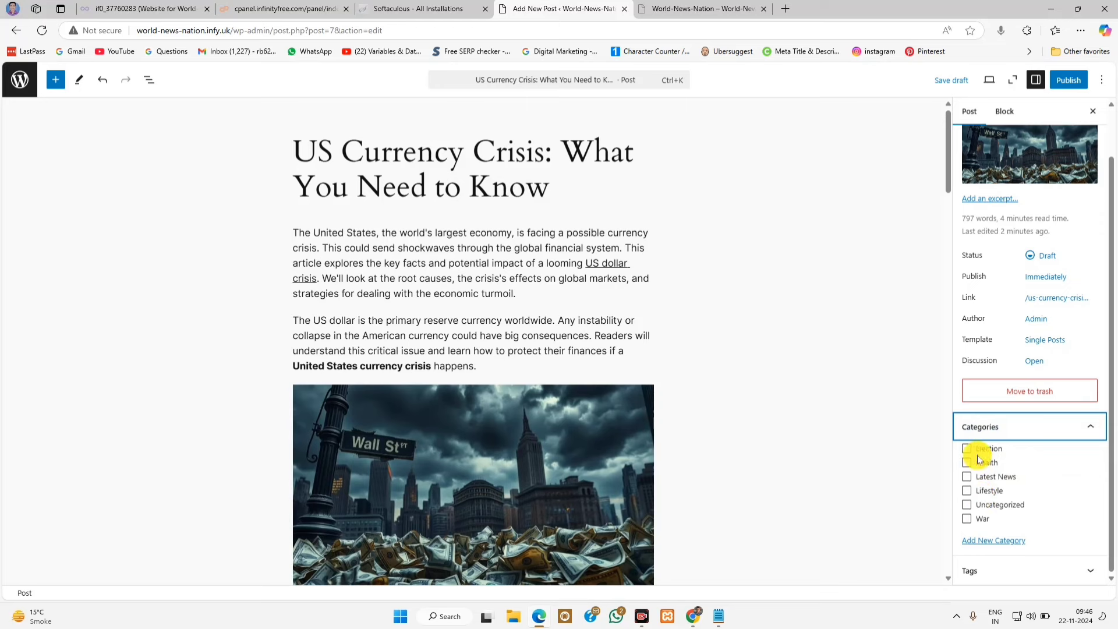
left_click(968, 478)
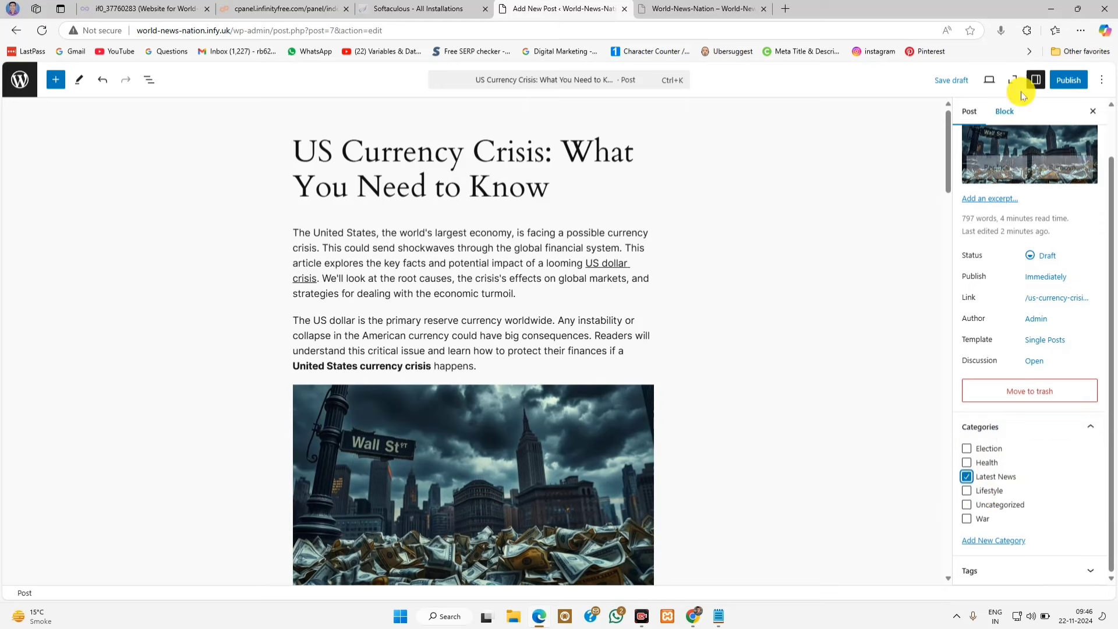
left_click(1069, 82)
left_click(1071, 82)
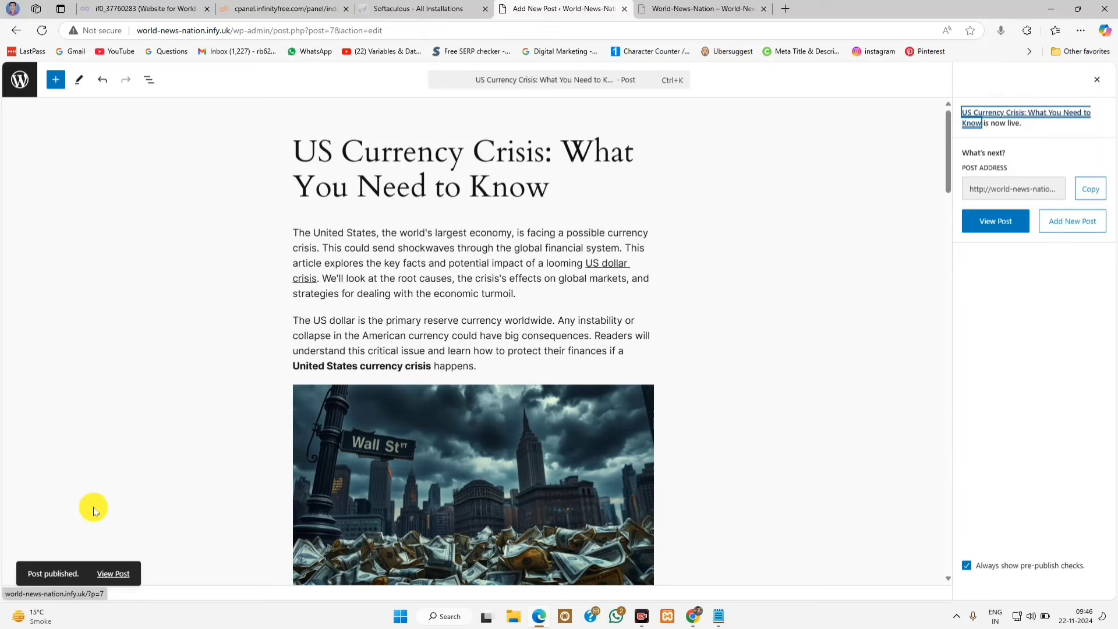
Step: View the published post on the live site, check its featured image and full article text, and leave the page
left_click(109, 573)
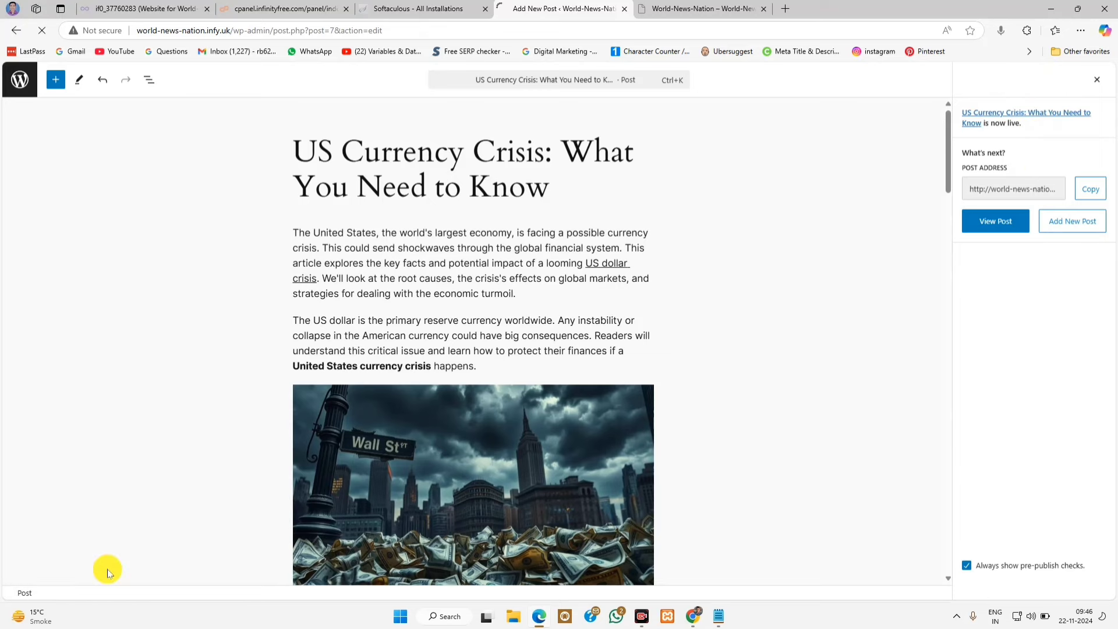
scroll(580, 454, "down", 3)
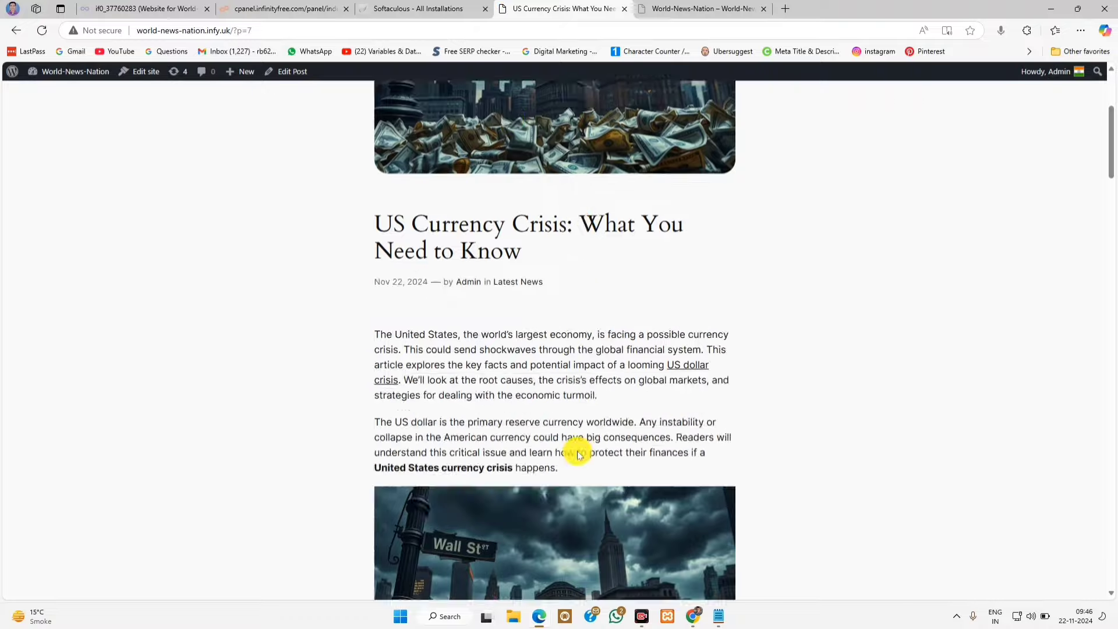
scroll(579, 455, "down", 15)
scroll(572, 445, "up", 20)
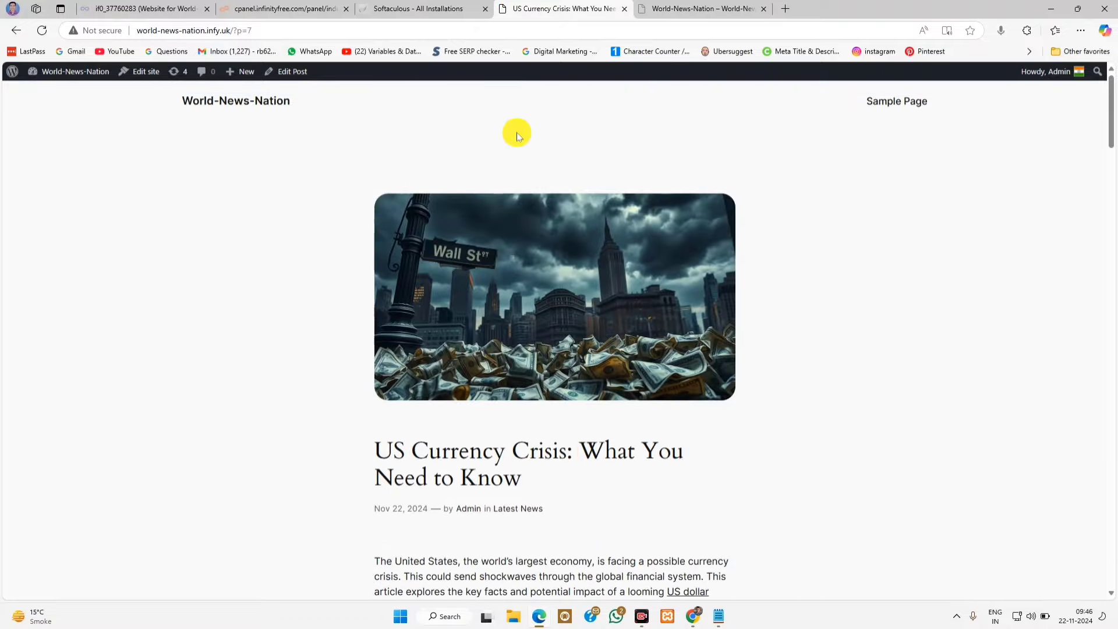
scroll(571, 491, "down", 2)
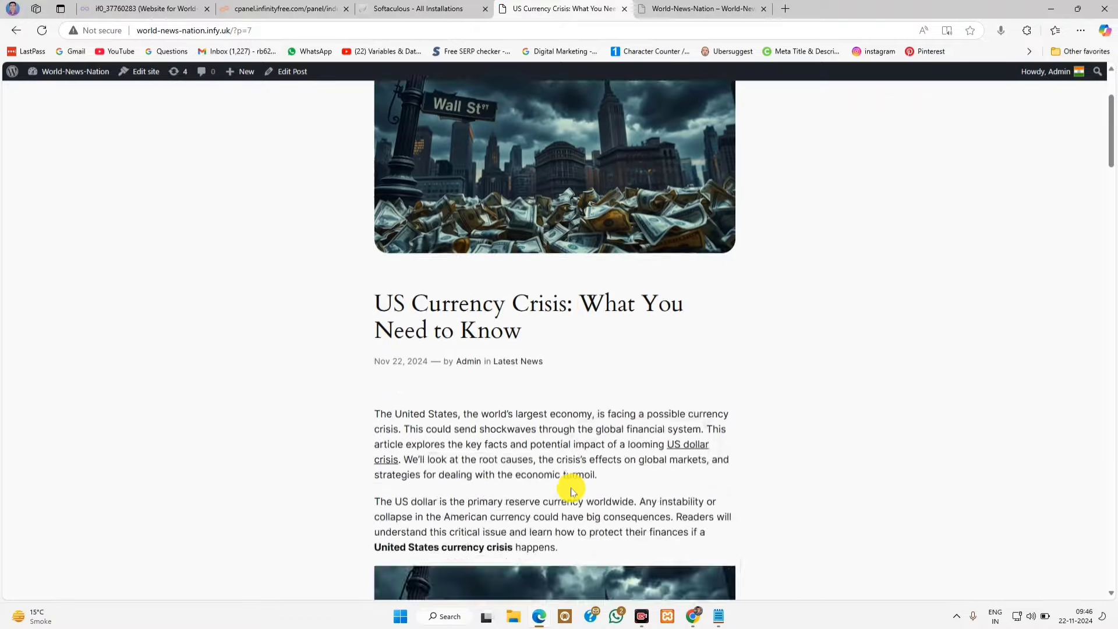
scroll(571, 491, "down", 20)
scroll(571, 491, "up", 15)
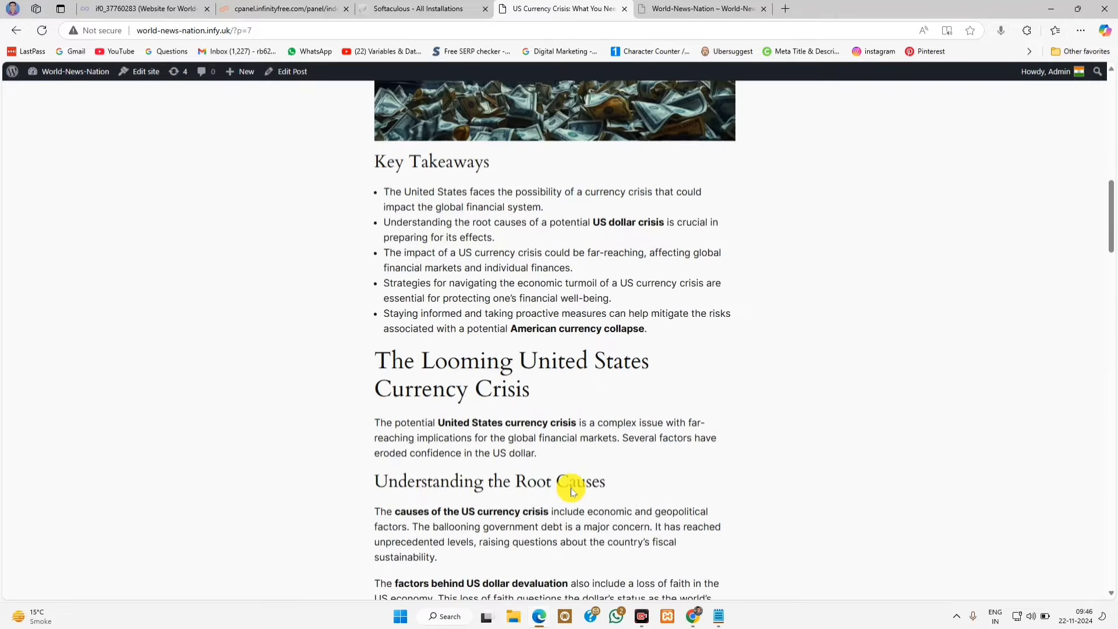
scroll(571, 491, "up", 5)
left_click(9, 29)
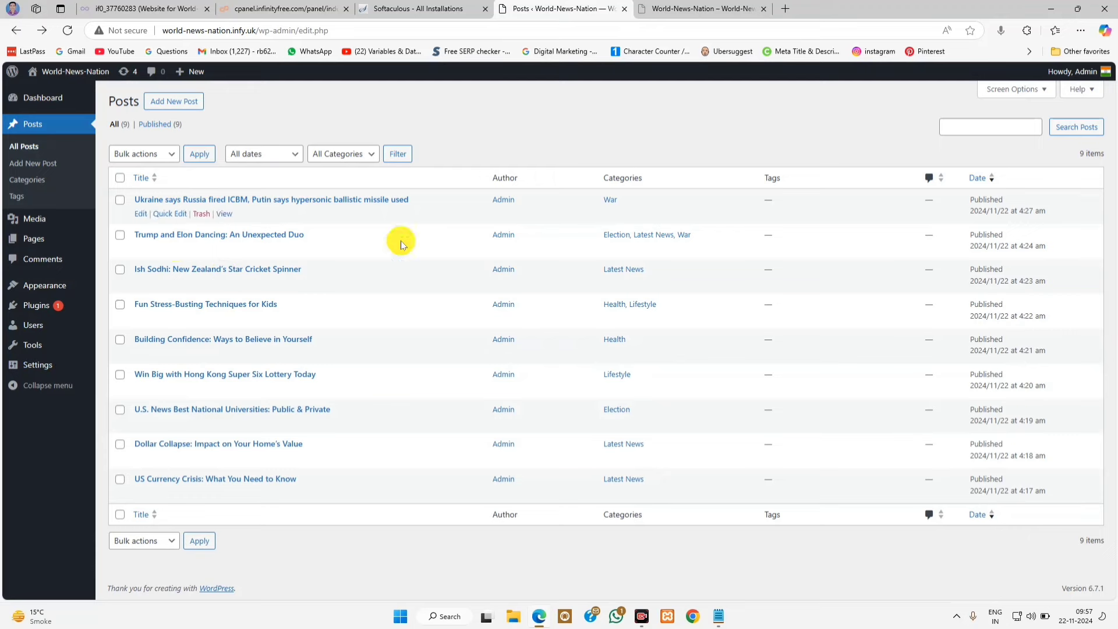
Step: View the live site's homepage to check its current design, and return to the WordPress dashboard
left_click(667, 8)
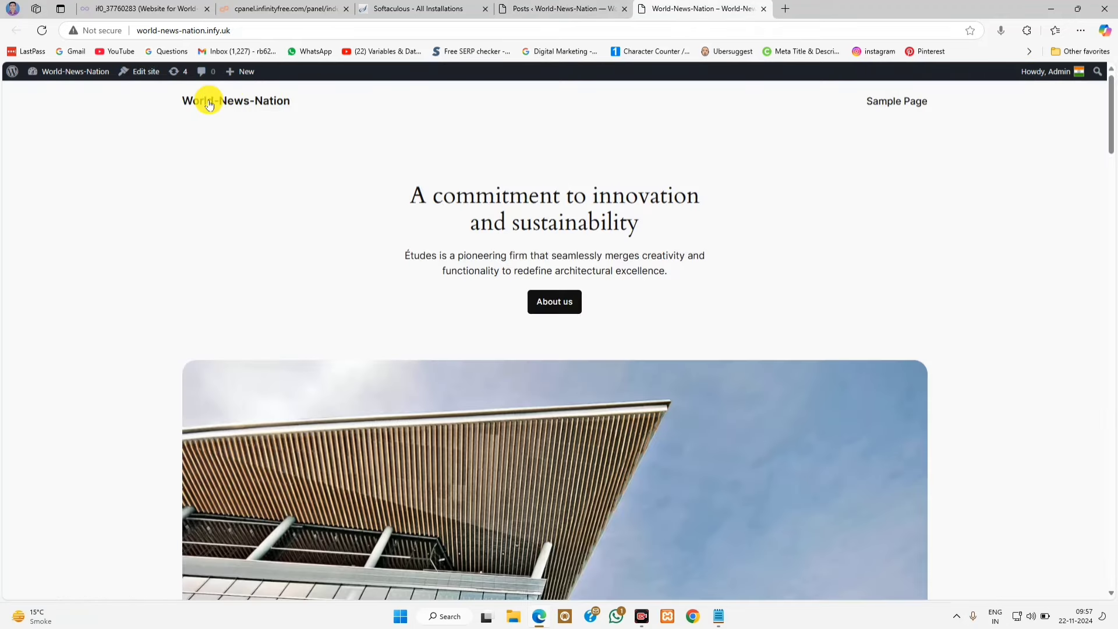
left_click(280, 102)
left_click(619, 5)
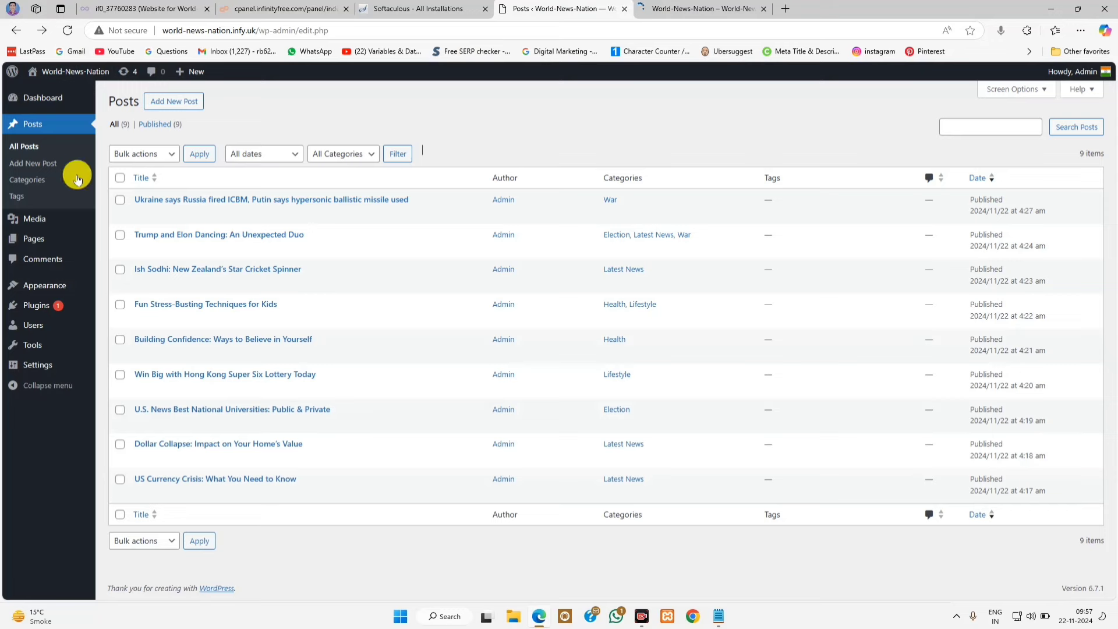
Step: Open the list of installed themes in the WordPress dashboard
mouse_move(71, 282)
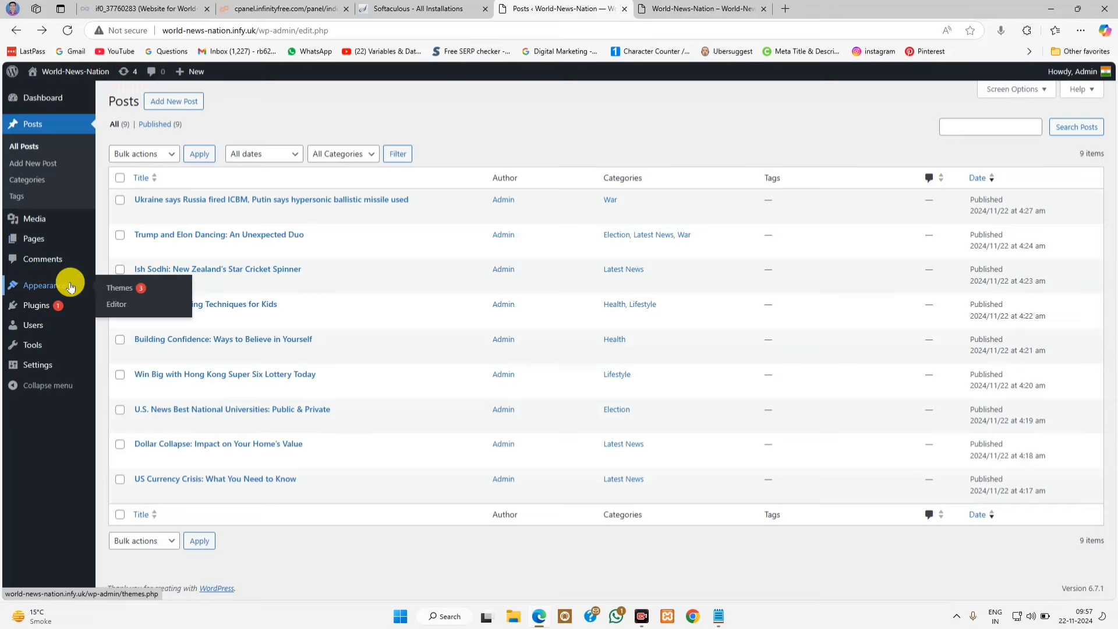
left_click(129, 290)
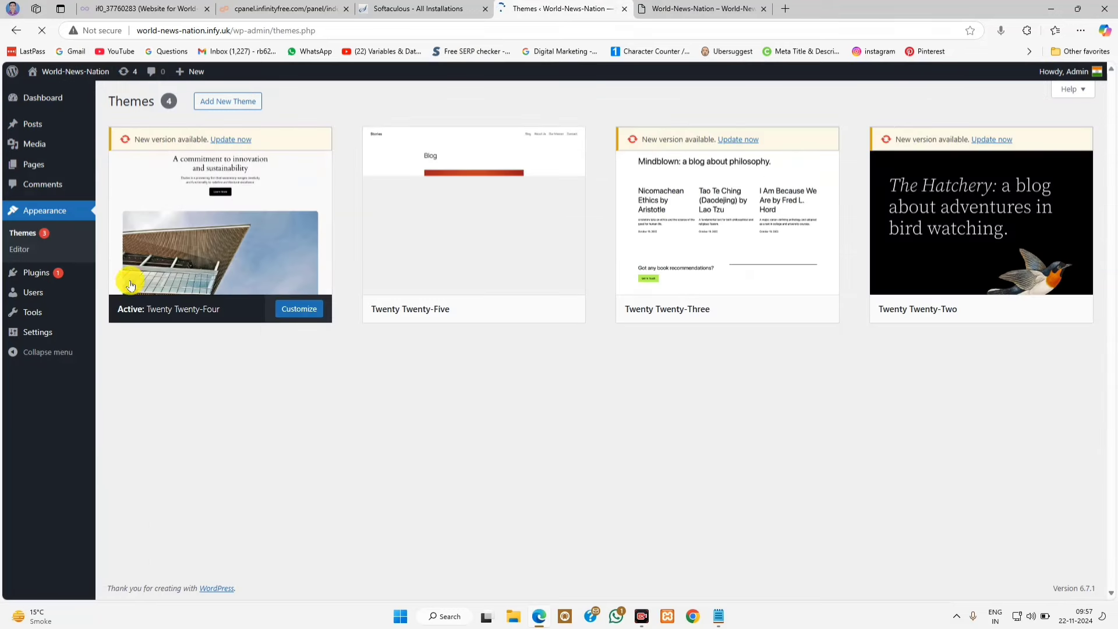
mouse_move(952, 272)
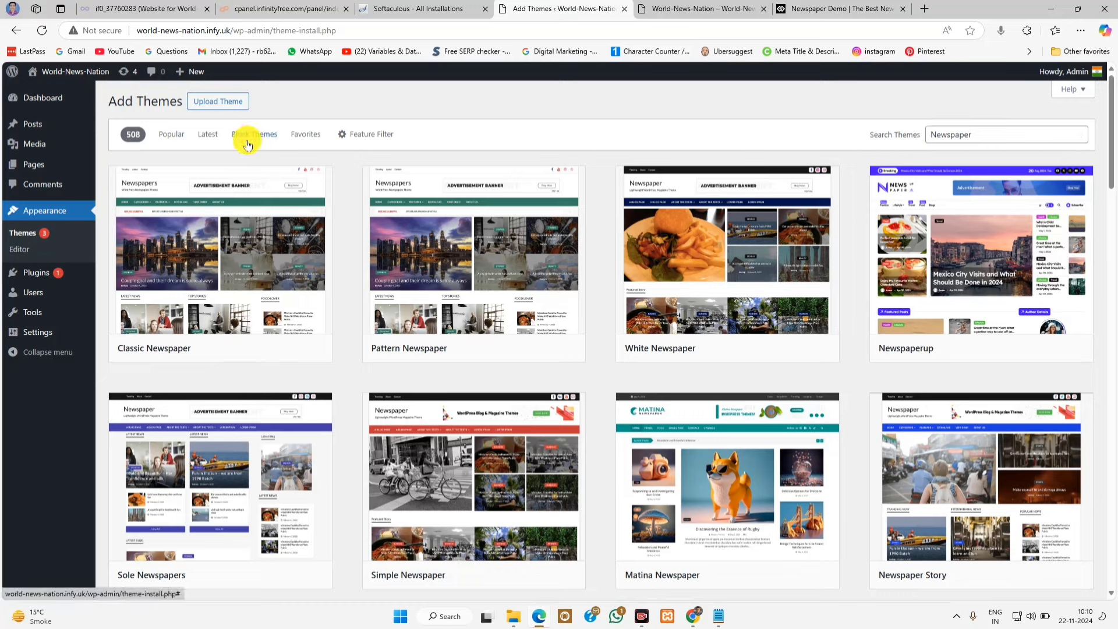
Step: Examine the Newspaper theme's demo homepage, covering its header, news sections, sidebar blocks and footer, and return to its start
left_click(839, 7)
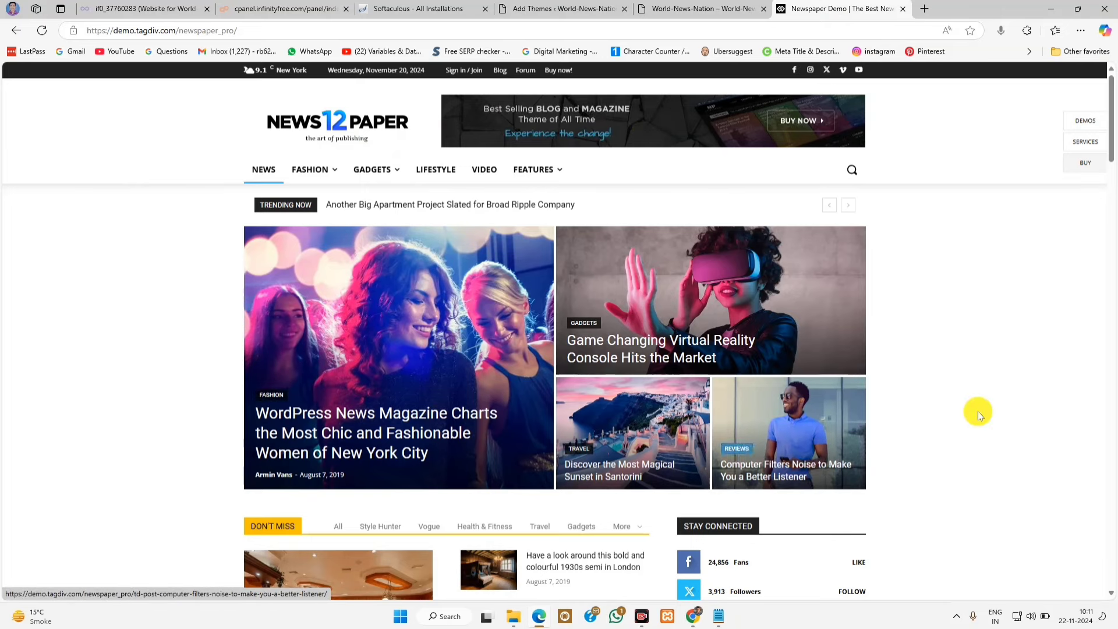
scroll(1020, 375, "down", 3)
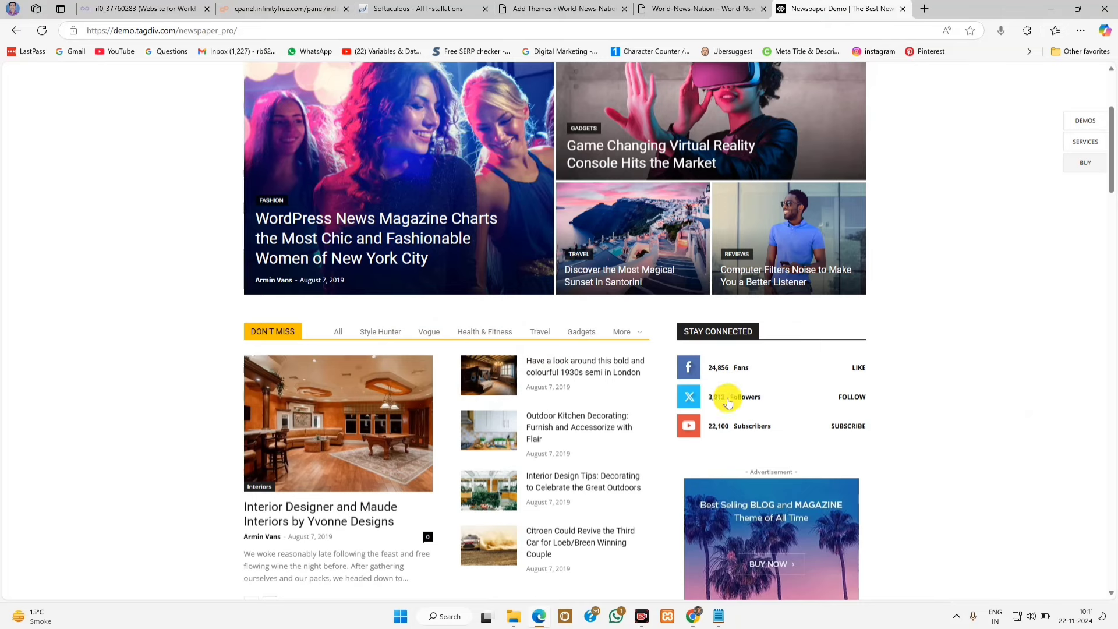
scroll(1012, 377, "down", 6)
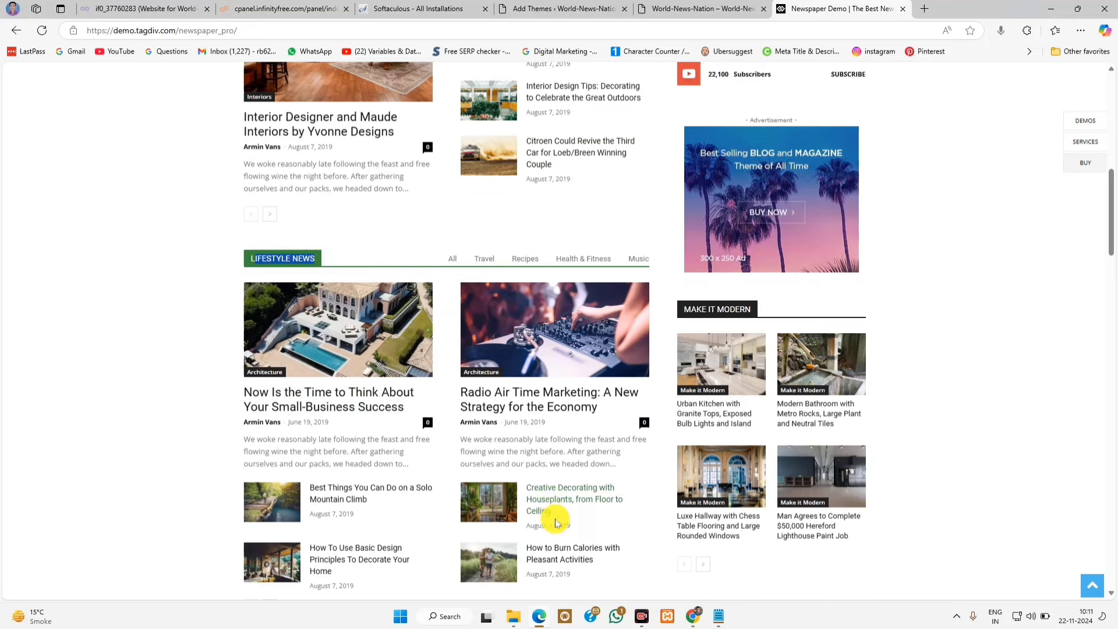
left_click(950, 338)
scroll(952, 342, "down", 2)
scroll(952, 339, "down", 2)
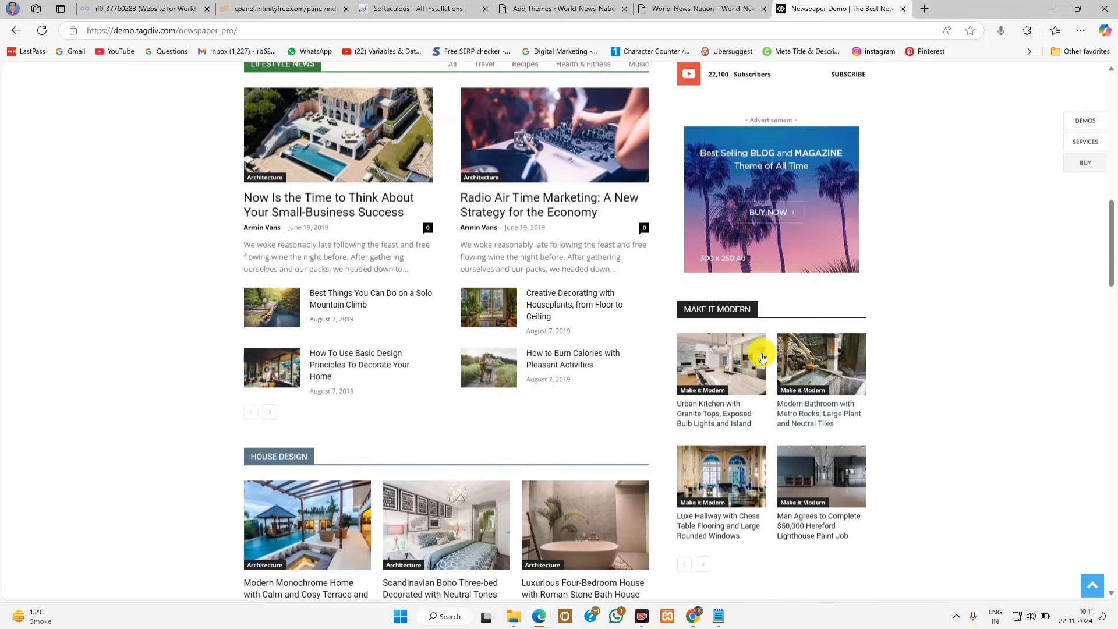
scroll(913, 403, "down", 10)
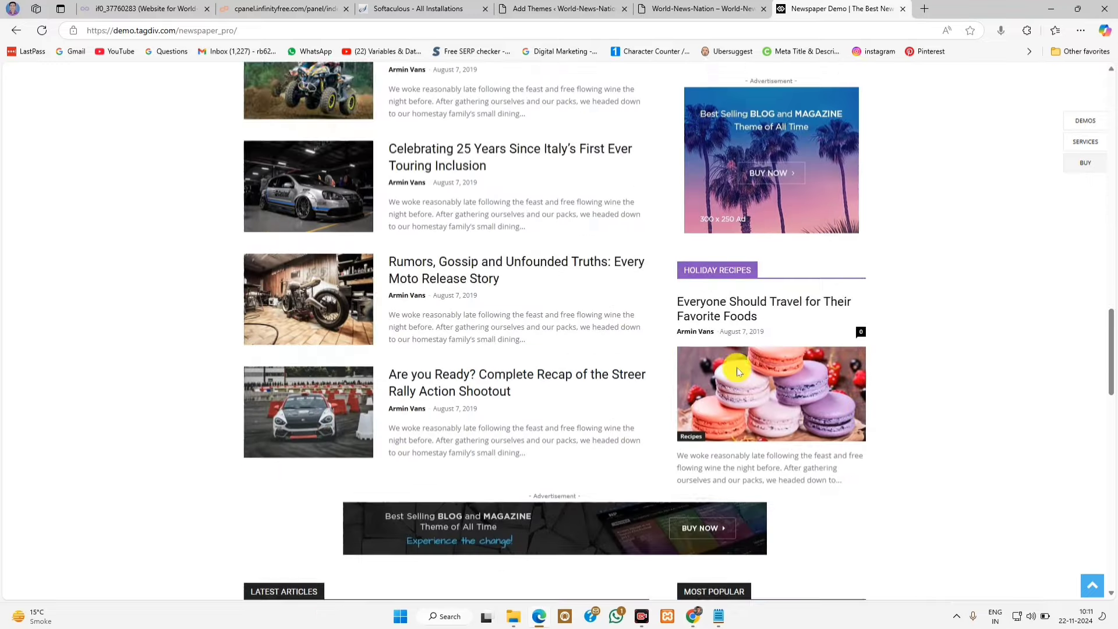
scroll(920, 429, "down", 3)
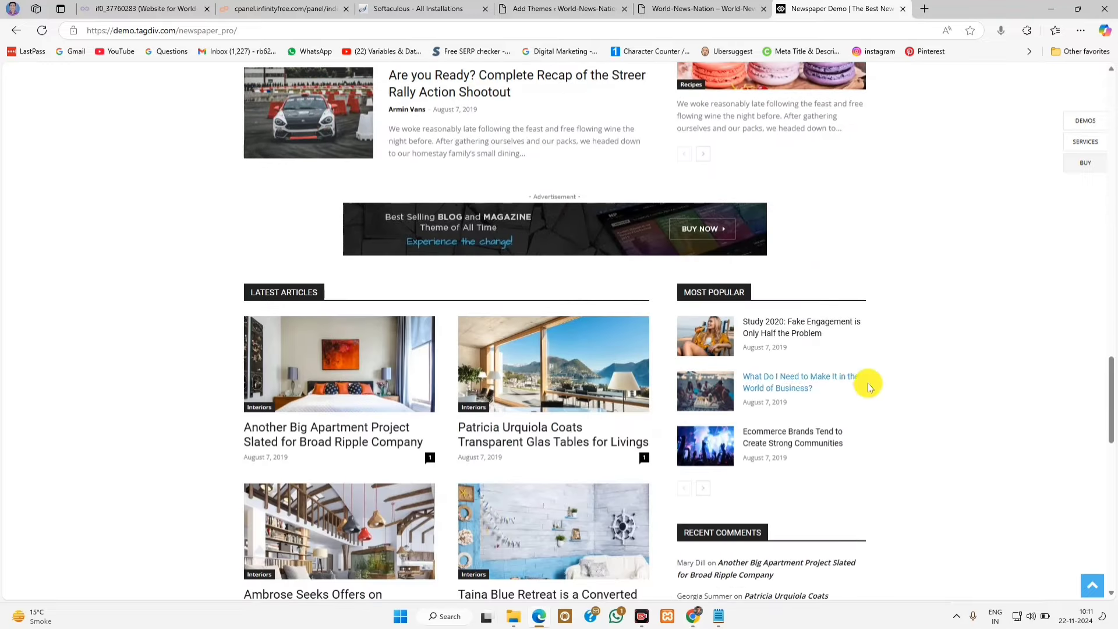
scroll(1036, 375, "down", 10)
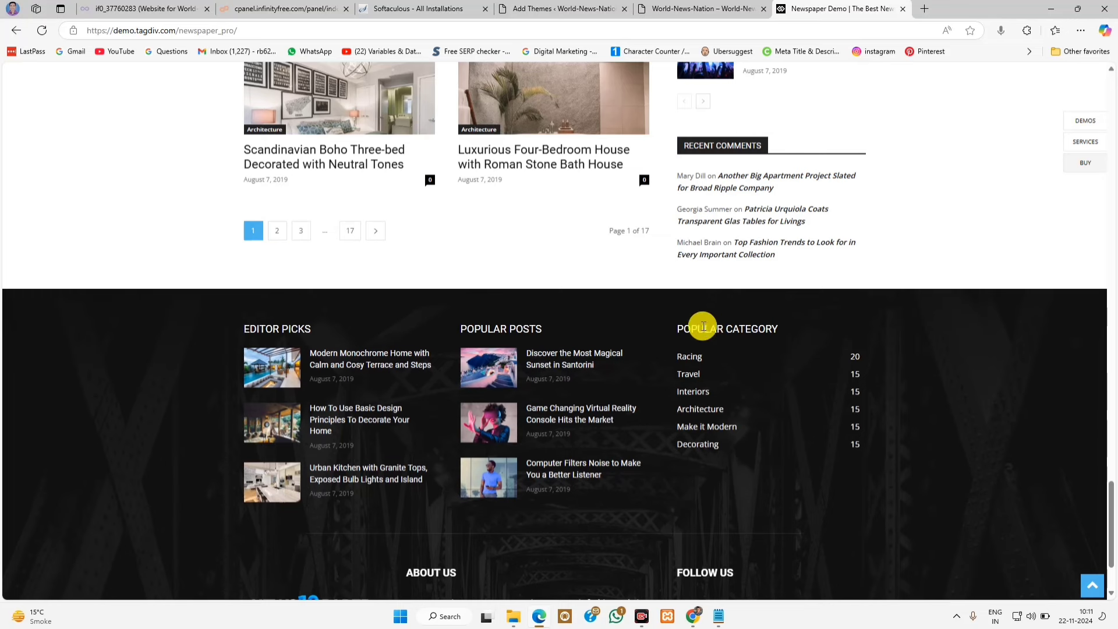
scroll(1030, 437, "down", 2)
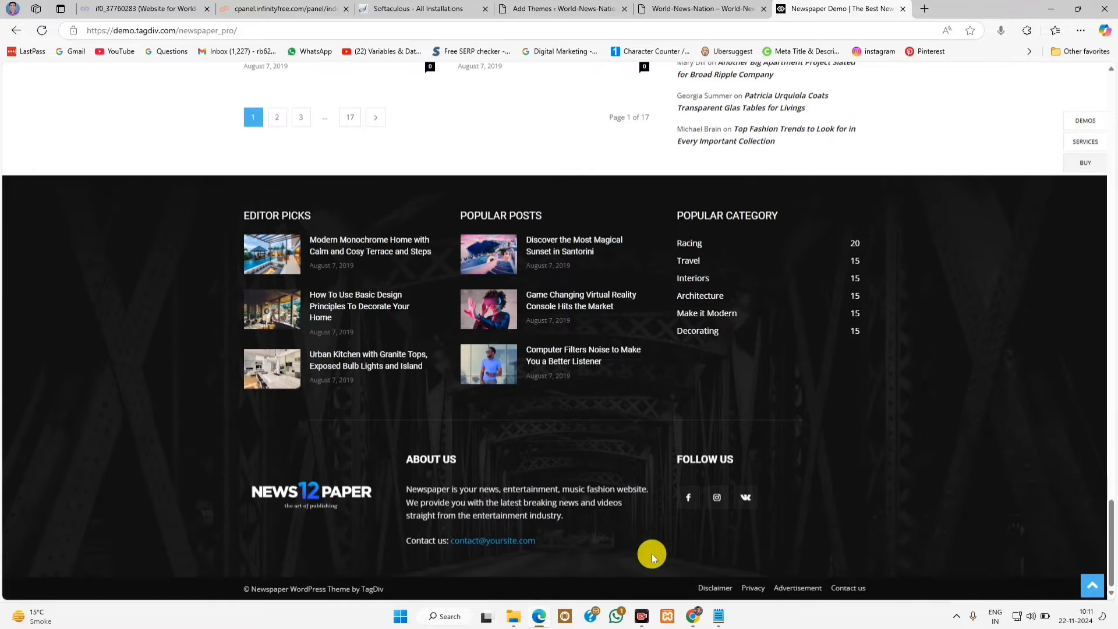
key("Home")
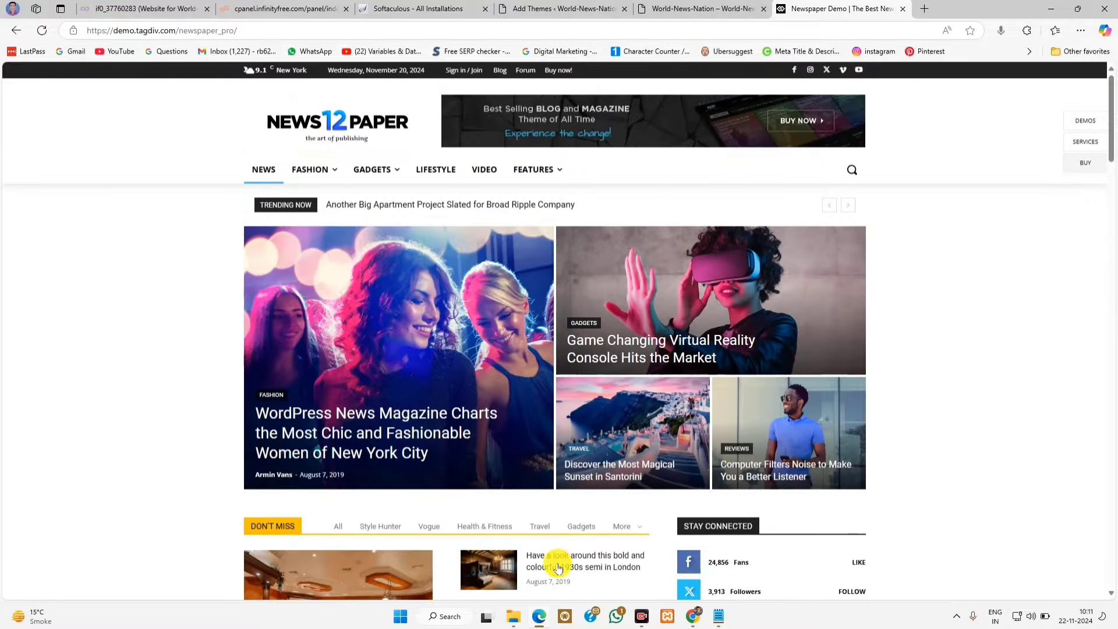
Step: Look over the Newspaper theme search results in WordPress, then search the web for "newspaper 12 demo" and open the theme's ThemeForest page
mouse_move(533, 605)
left_click(608, 6)
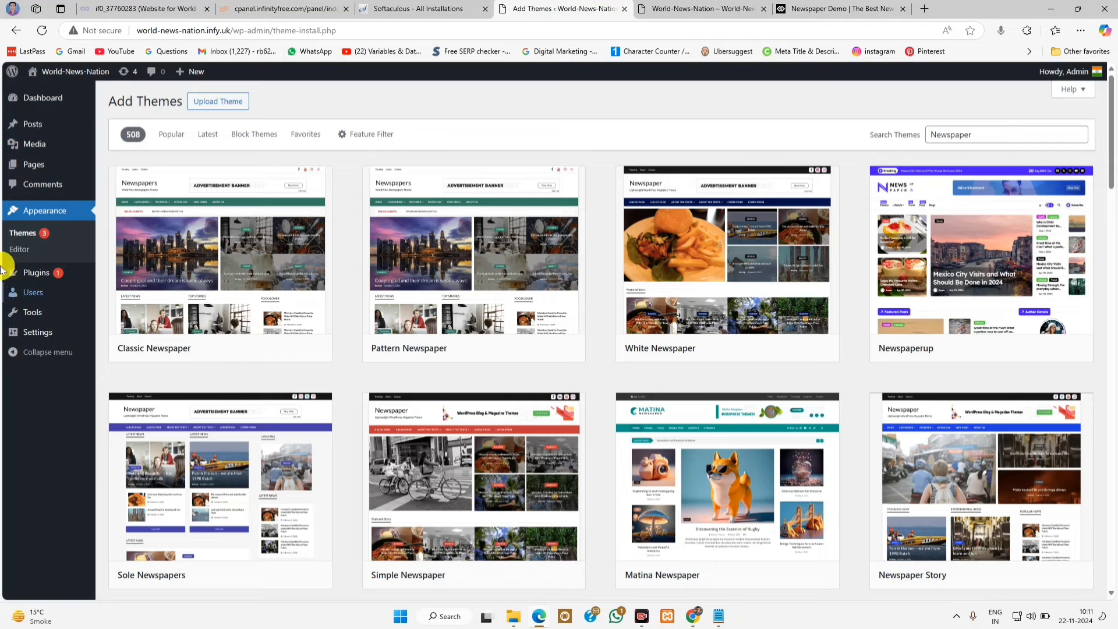
mouse_move(941, 257)
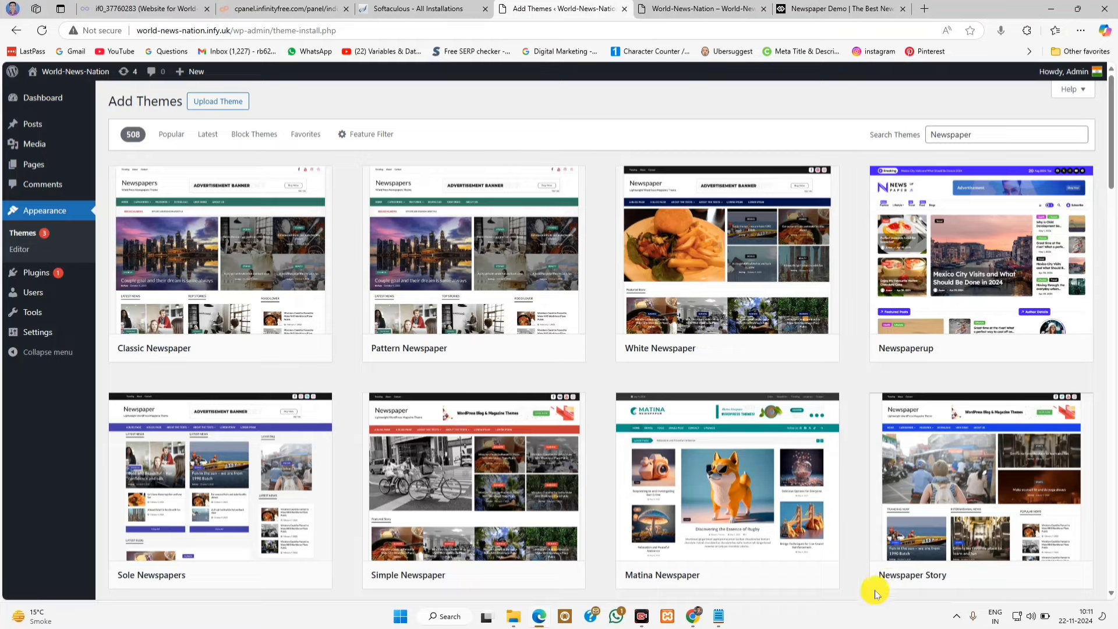
left_click(812, 8)
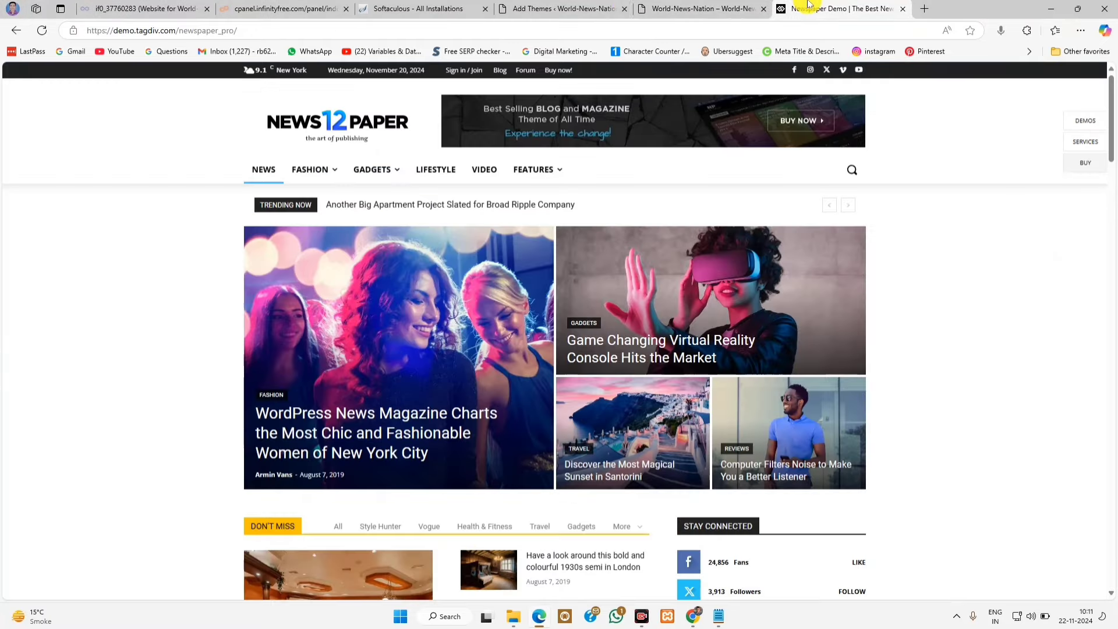
left_click(920, 8)
type("n")
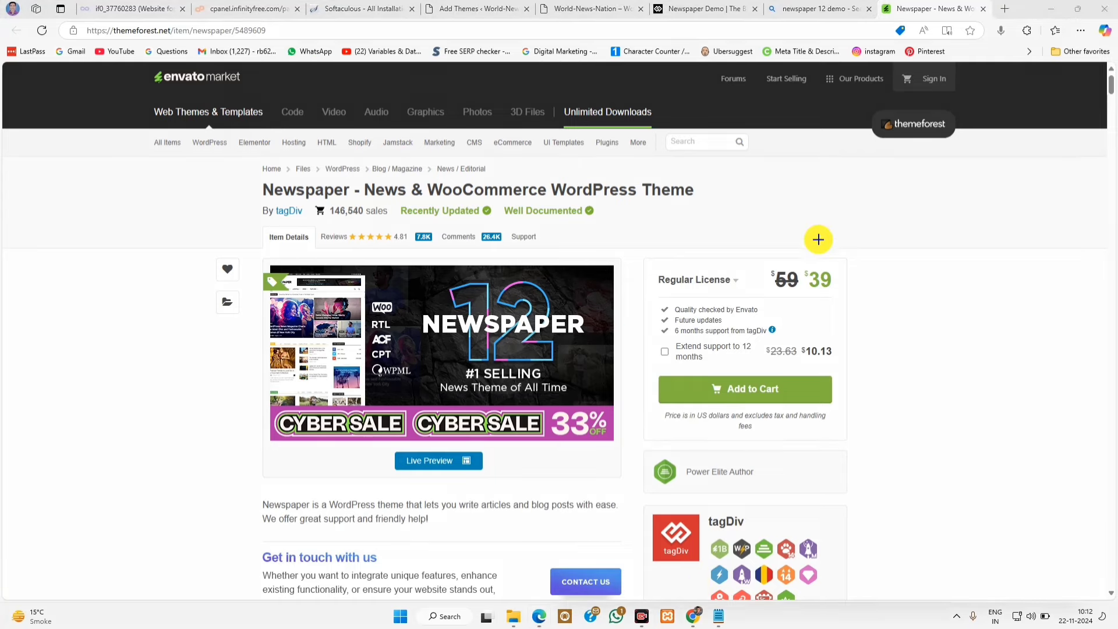
left_click_drag(788, 251, 863, 320)
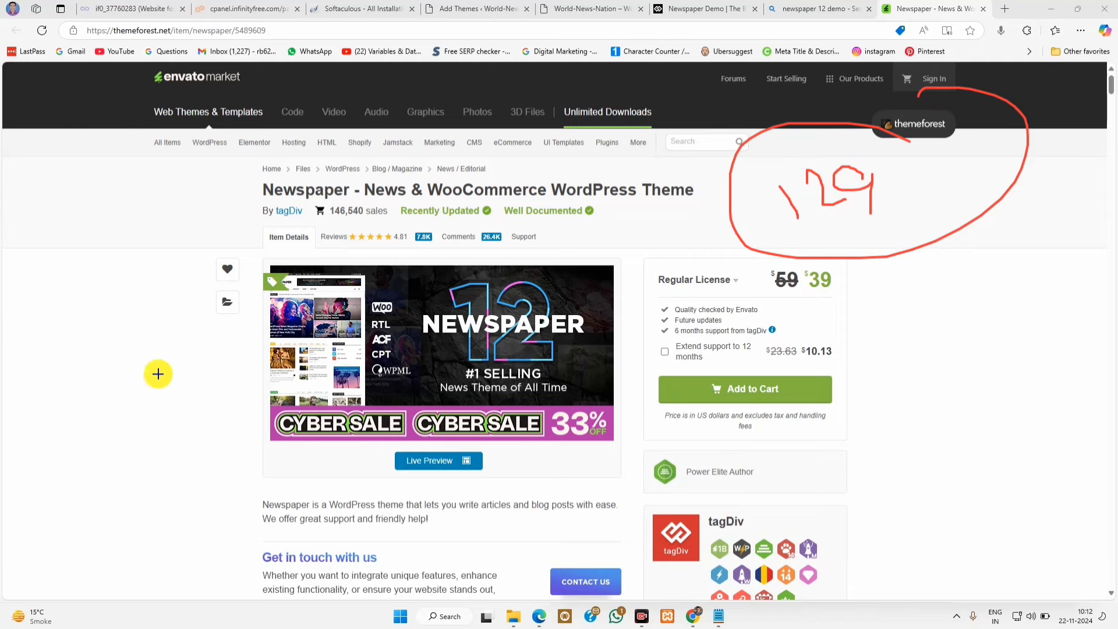
mouse_move(83, 387)
left_mouse_down()
mouse_move(117, 399)
mouse_move(192, 377)
mouse_move(199, 387)
mouse_move(277, 340)
mouse_move(88, 452)
mouse_move(148, 462)
left_mouse_up()
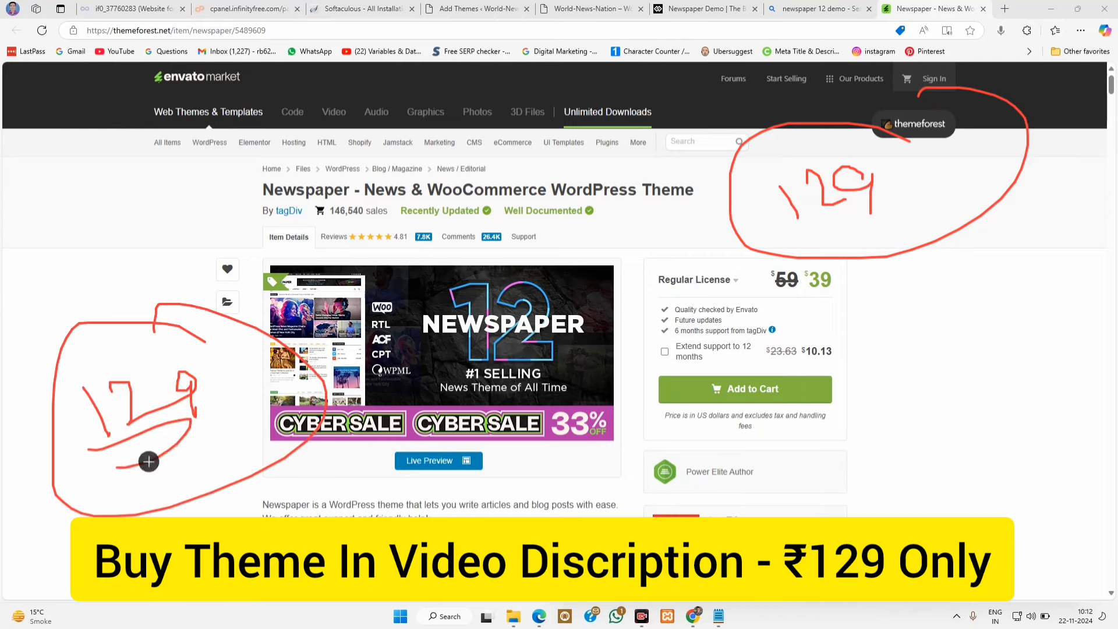
left_click_drag(252, 453, 369, 464)
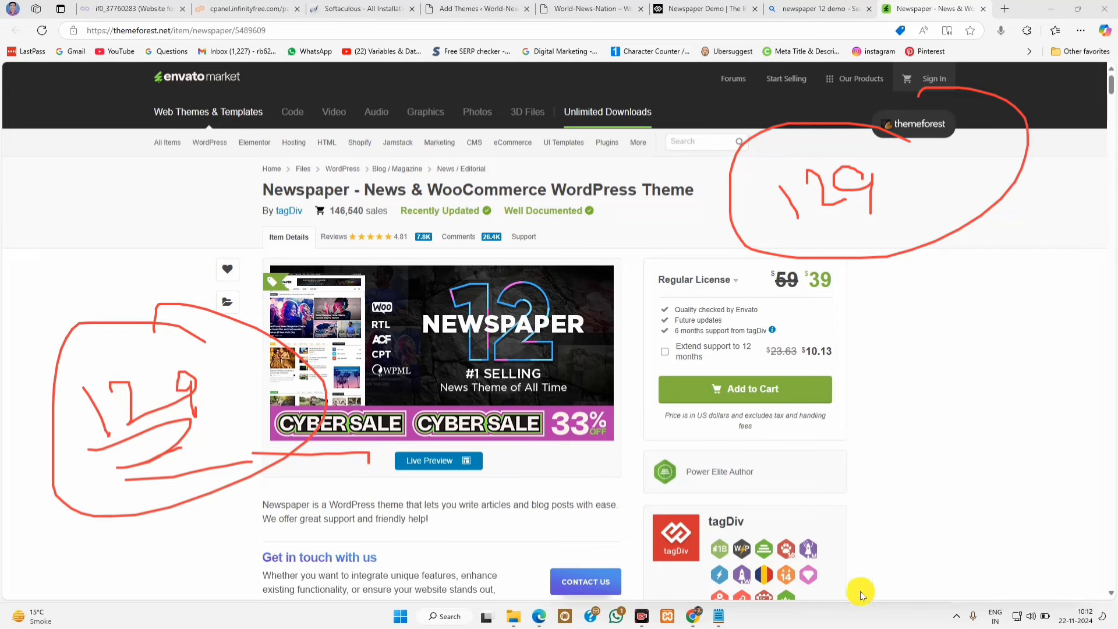
key("Escape")
mouse_move(629, 406)
left_mouse_down()
mouse_move(856, 487)
mouse_move(635, 386)
left_mouse_up()
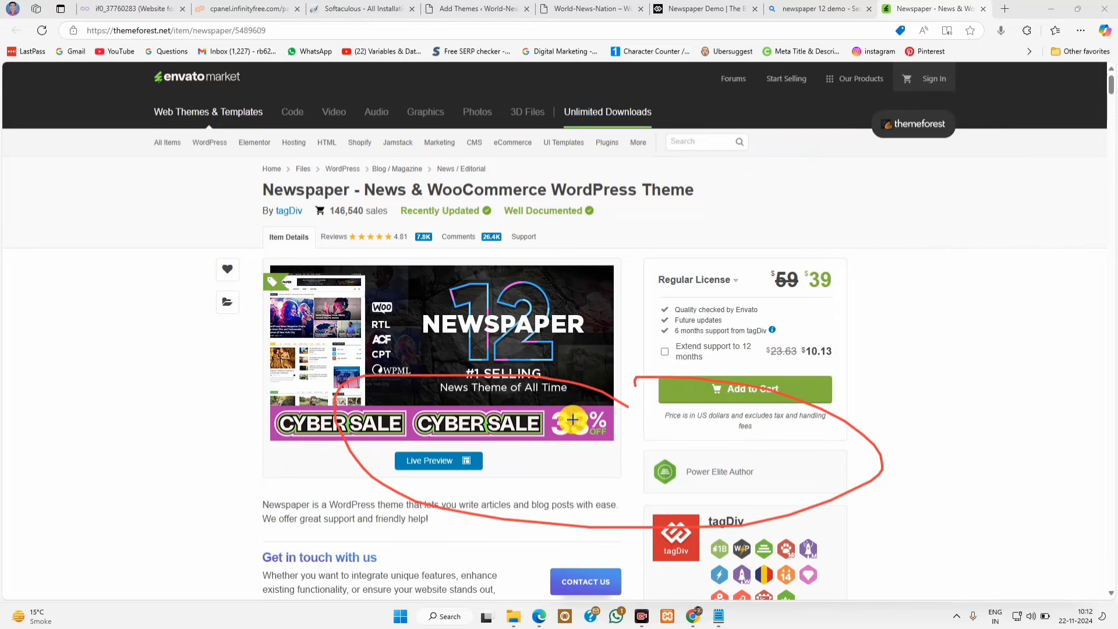
left_click_drag(559, 428, 716, 425)
left_click_drag(614, 466, 710, 456)
mouse_move(899, 309)
left_mouse_down()
mouse_move(936, 267)
mouse_move(894, 313)
mouse_move(804, 367)
left_mouse_up()
Step: Switch to the WordPress dashboard in Chrome and open the theme upload form for adding a new theme
key("ctrl+4")
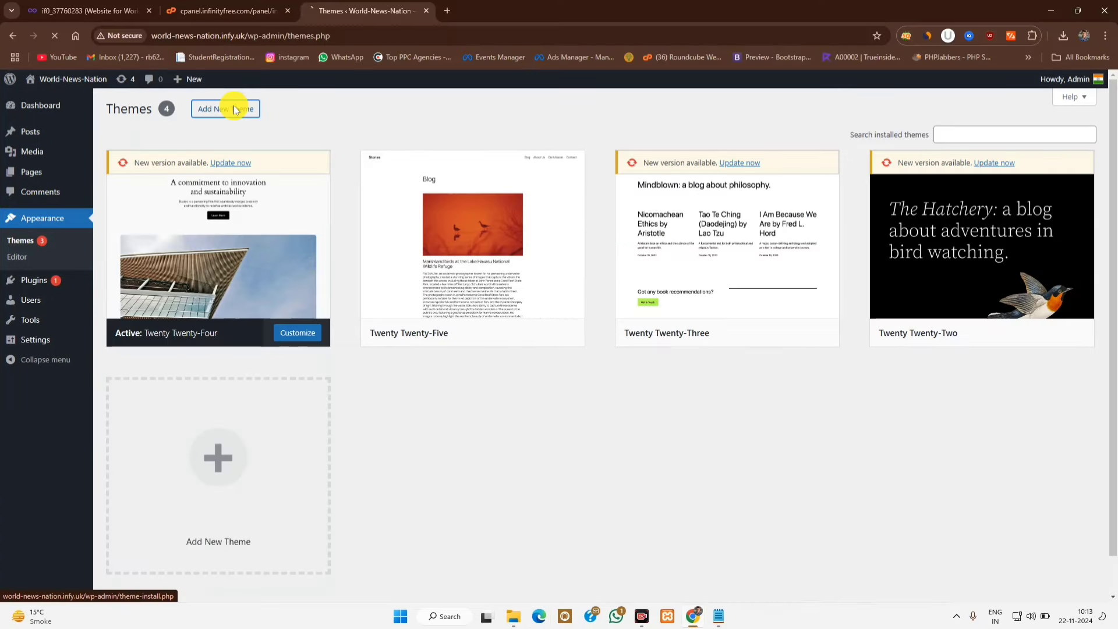
left_click(233, 106)
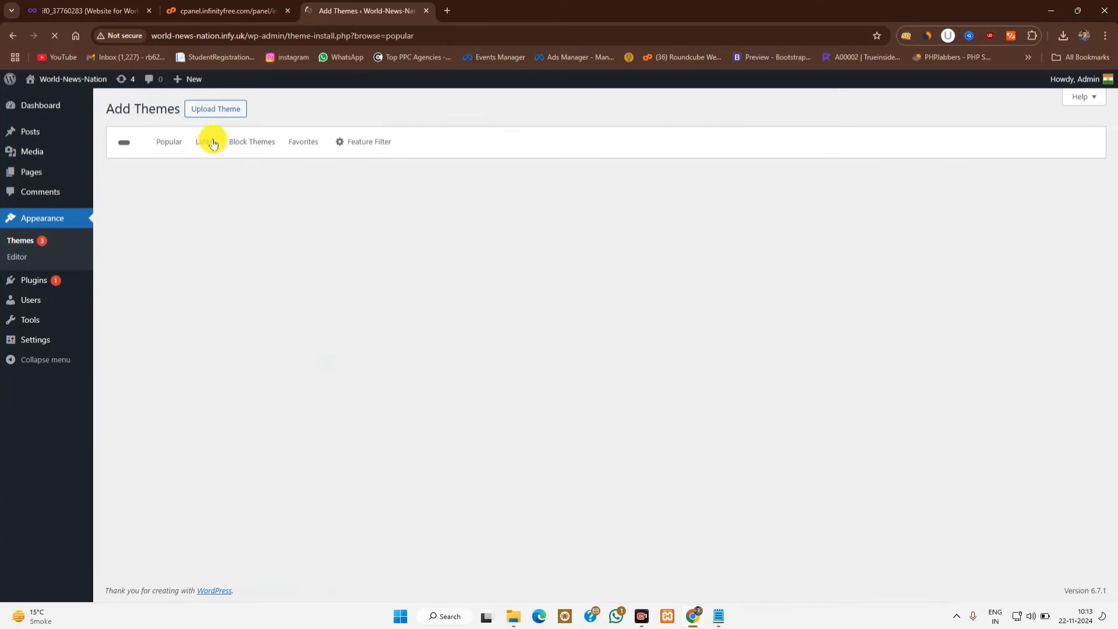
left_click(206, 112)
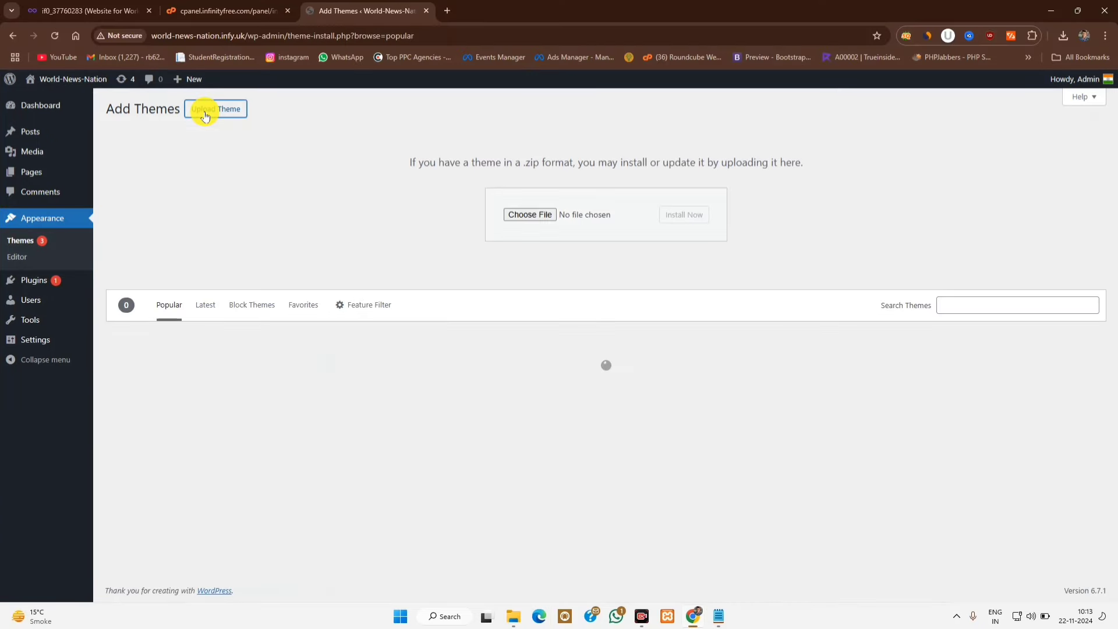
Step: Select Newspaper.zip from Downloads > Newspaper 12 Theme > newspaper-1268n > Newspaper-tf and install it as a theme
left_click(526, 214)
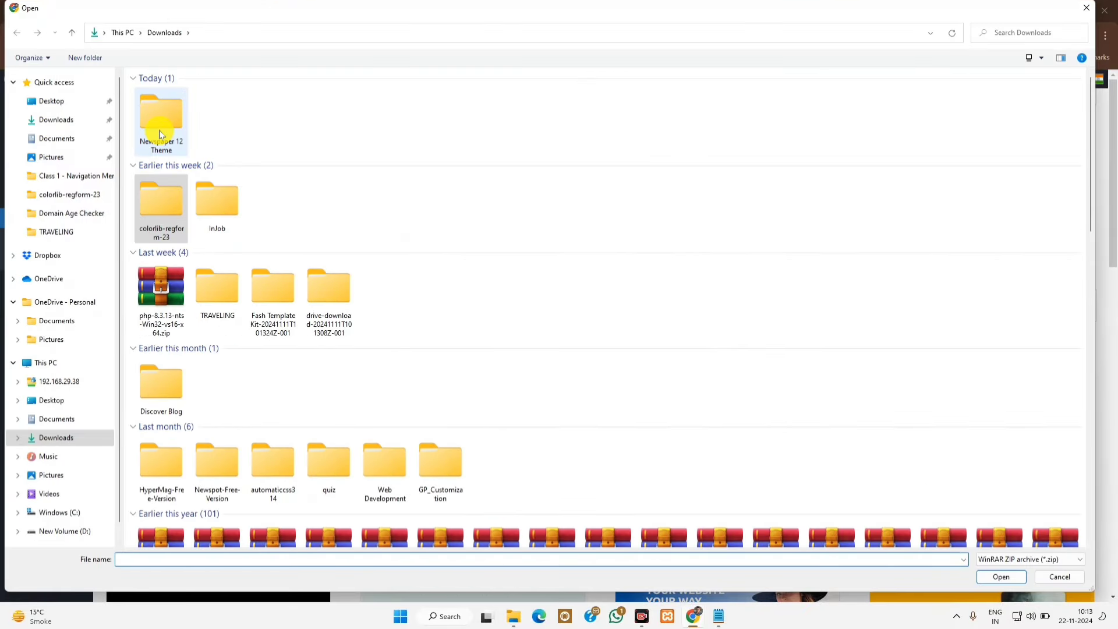
double_click(159, 131)
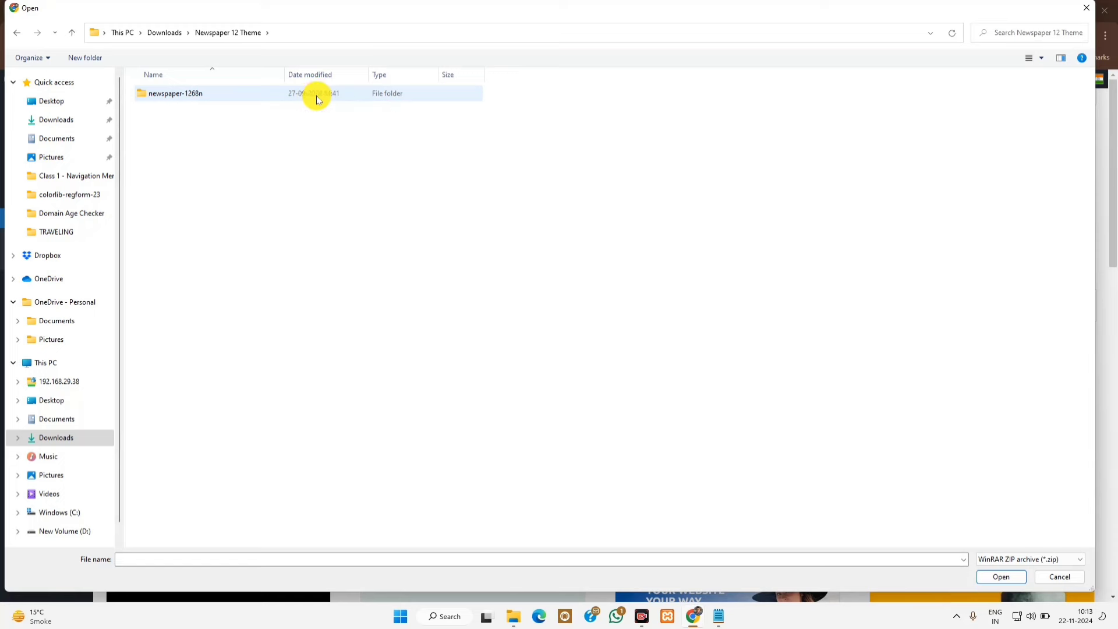
double_click(314, 98)
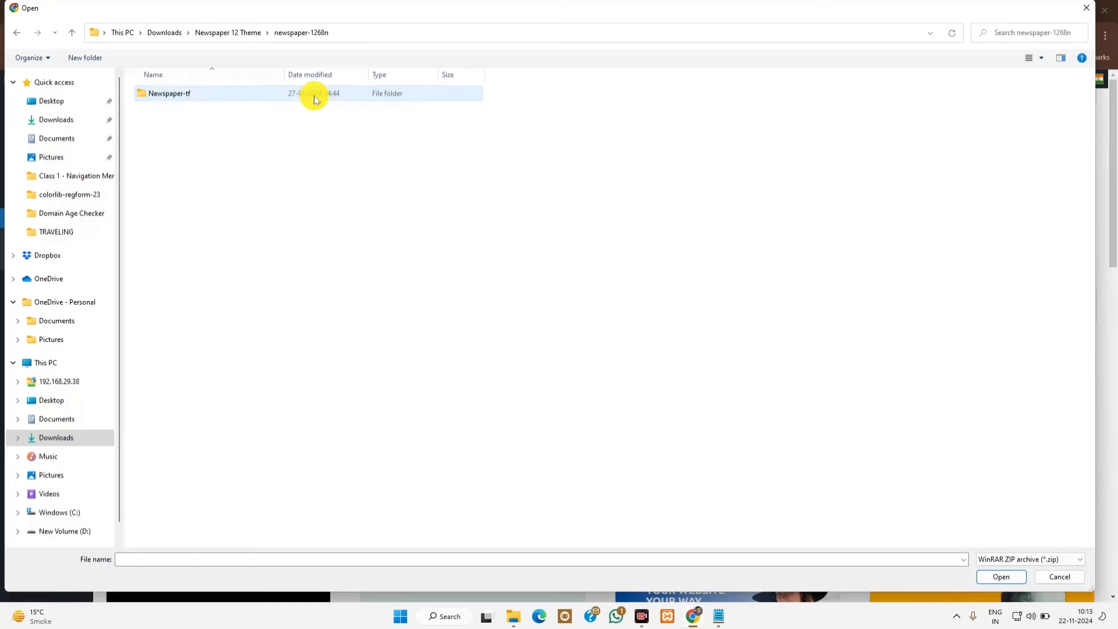
double_click(284, 88)
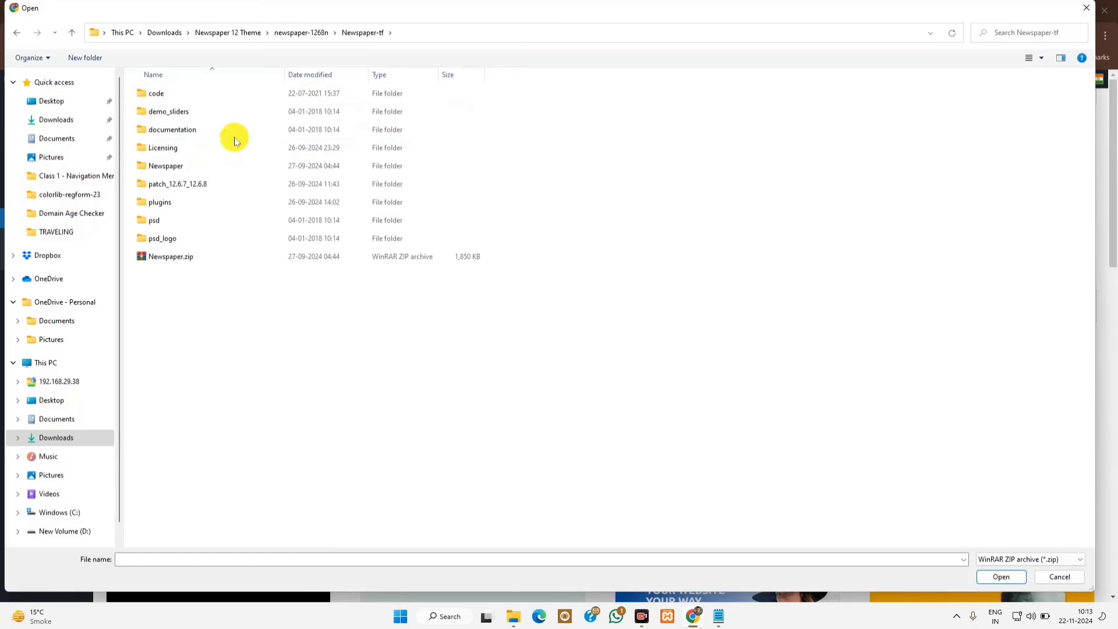
left_click(198, 258)
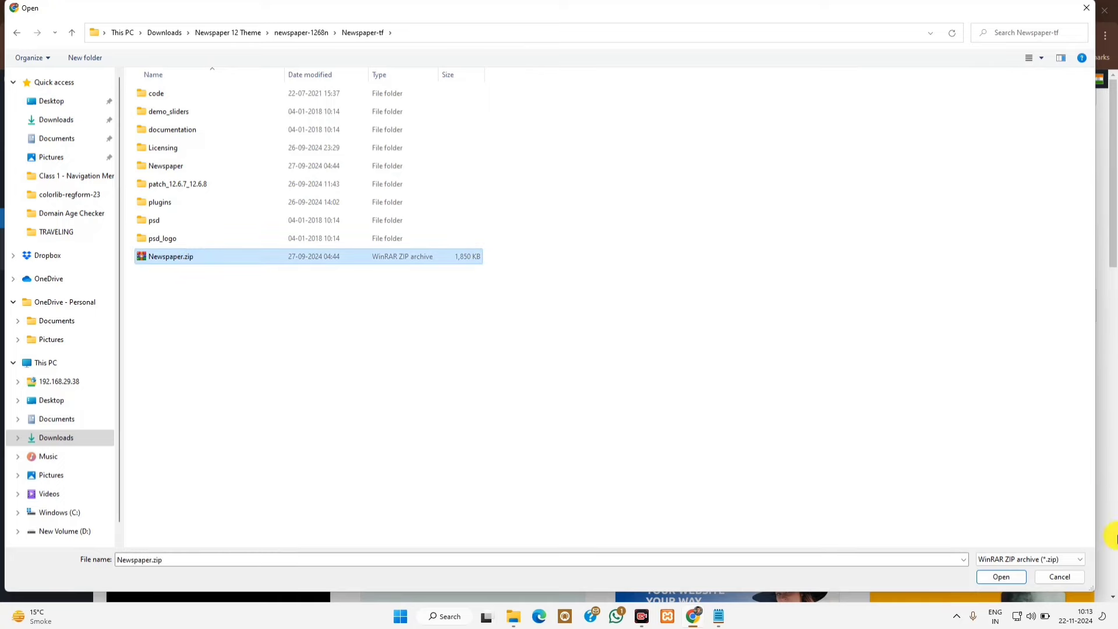
left_click(1001, 577)
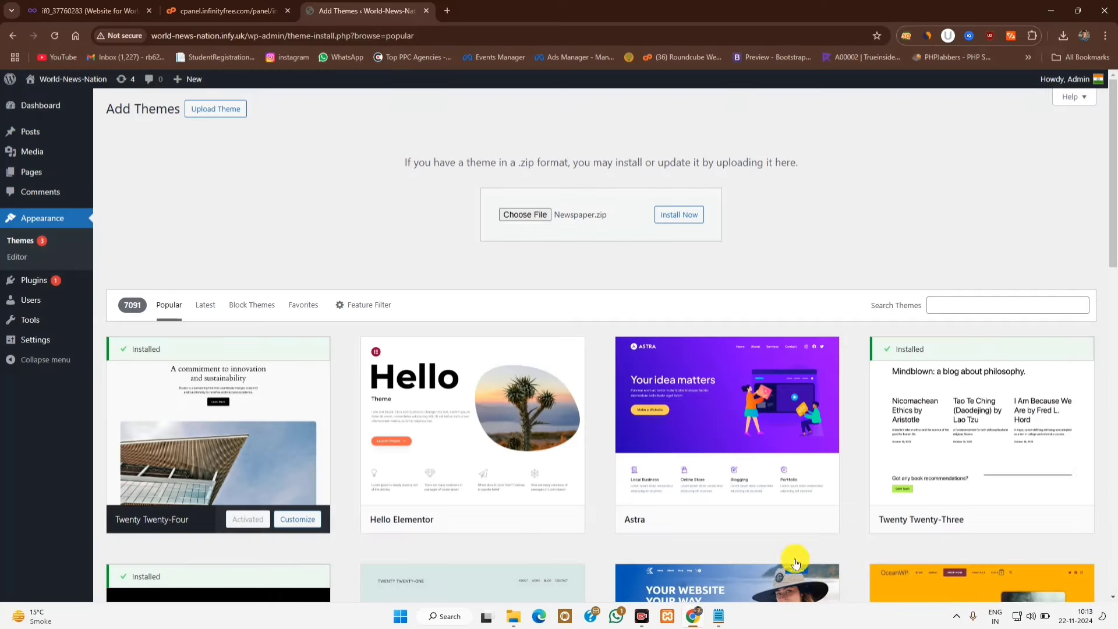
left_click(680, 214)
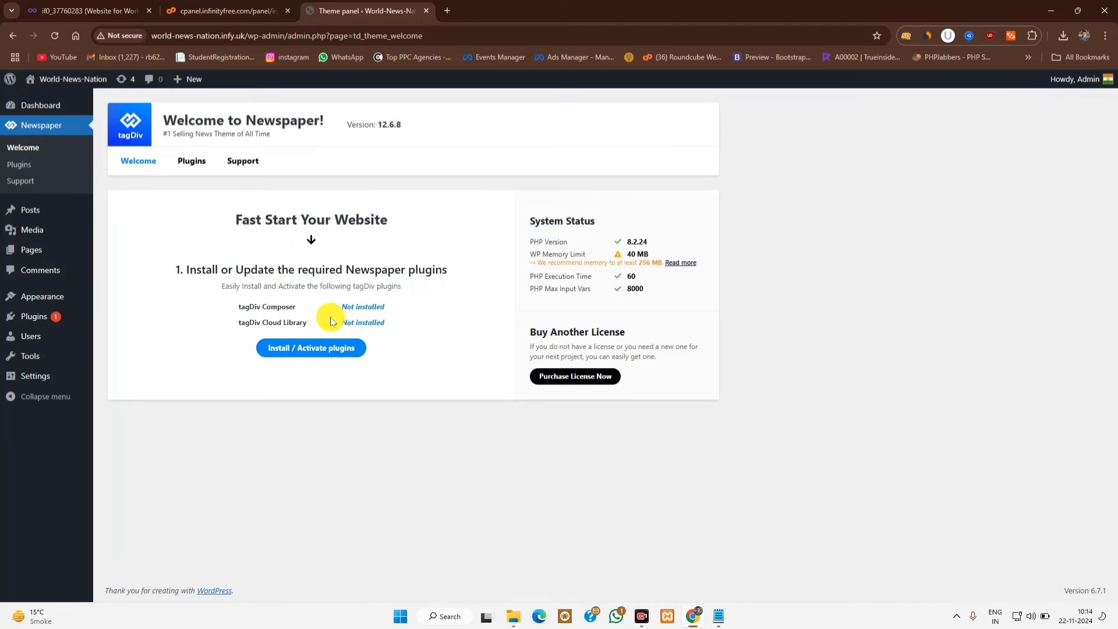
Step: Install and activate the required tagDiv Composer and tagDiv Cloud Library plugins, and open the theme's prebuilt websites
left_click(324, 346)
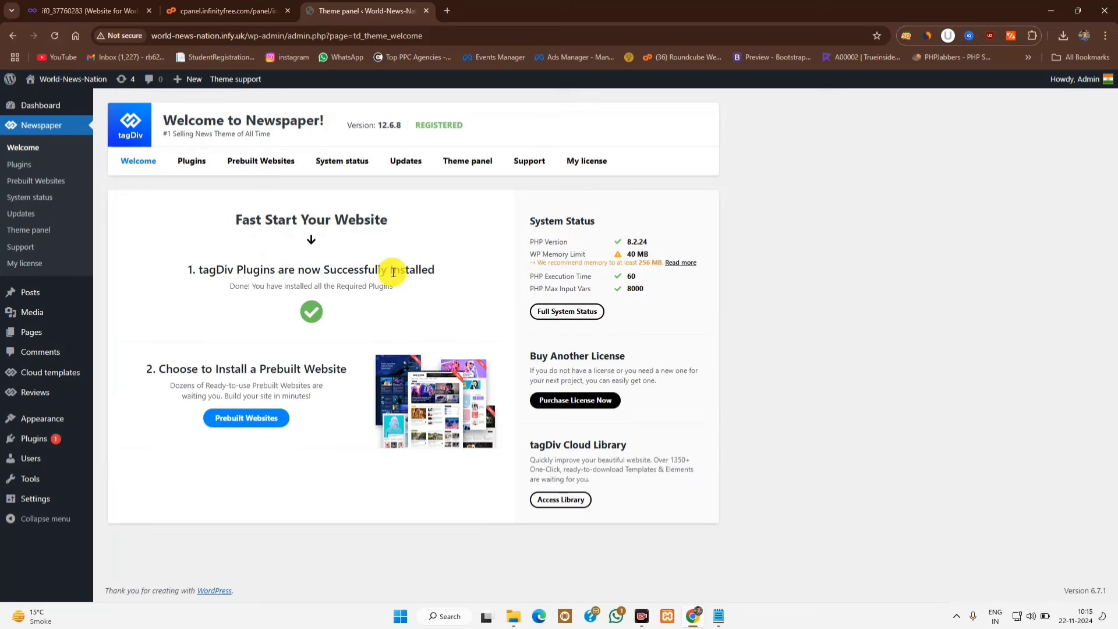
left_click_drag(244, 367, 338, 365)
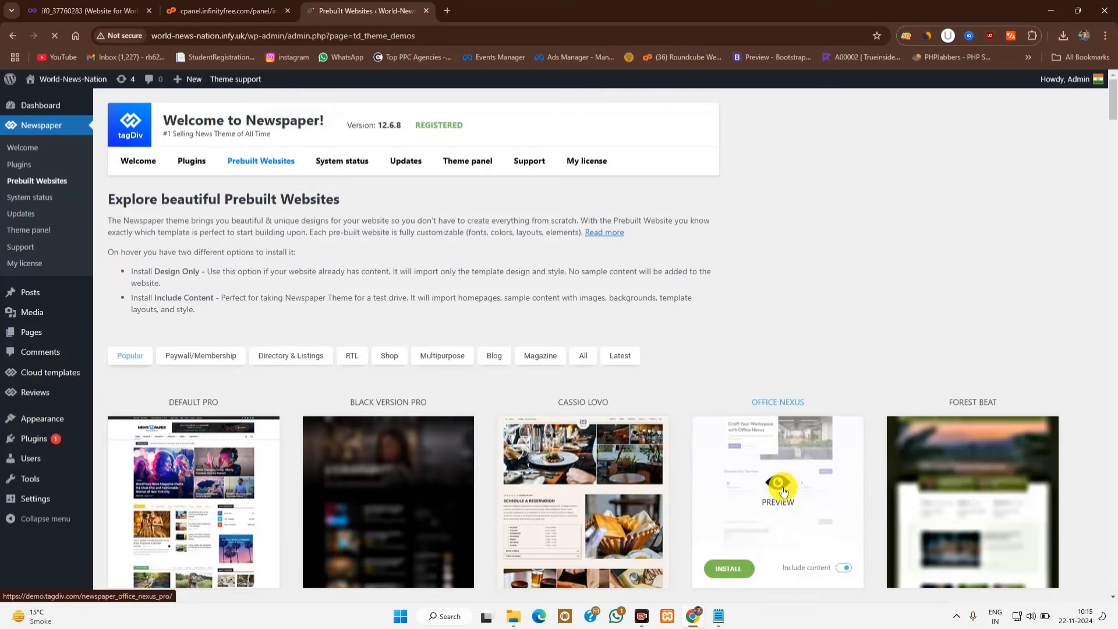
Step: Browse the prebuilt website designs and install the full Default PRO demo with its sample content included
scroll(142, 228, "down", 6)
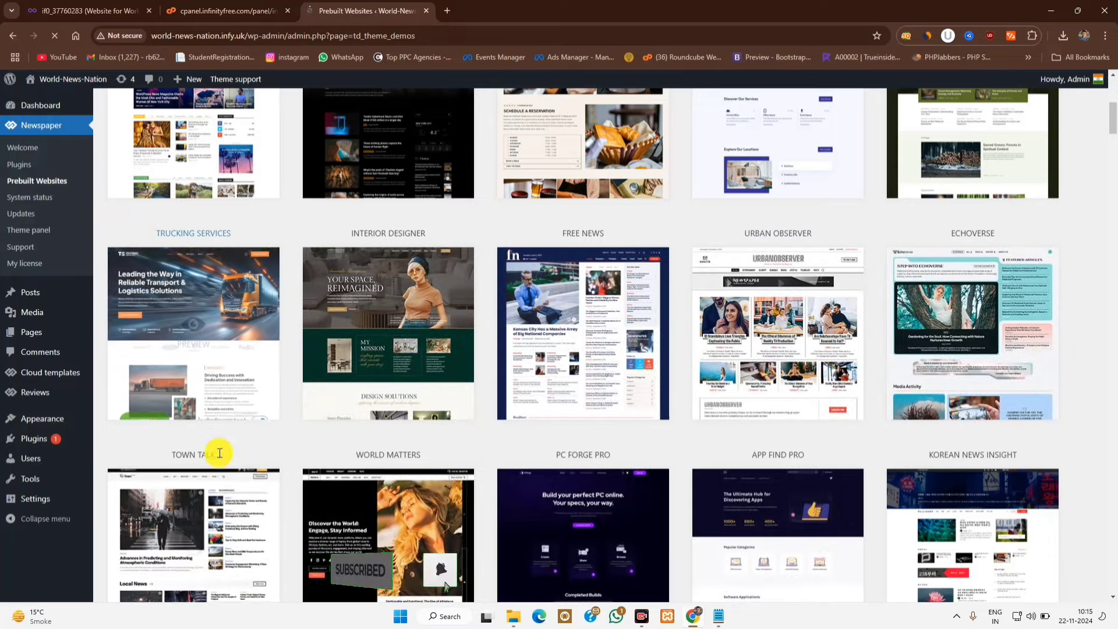
scroll(675, 443, "down", 3)
scroll(365, 374, "down", 12)
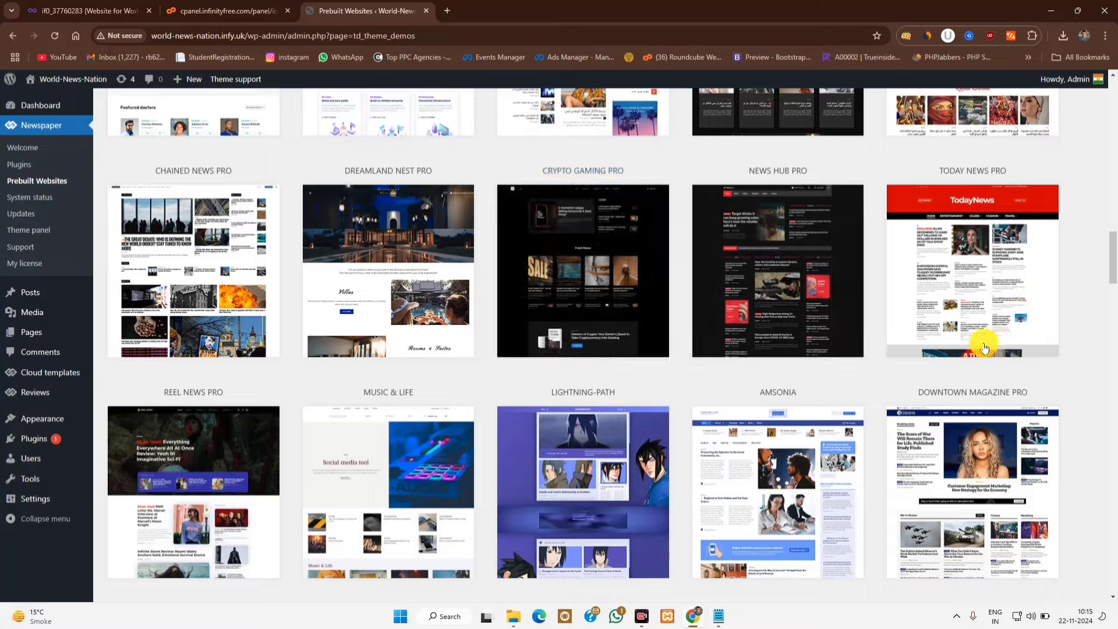
scroll(984, 343, "up", 20)
scroll(389, 257, "down", 3)
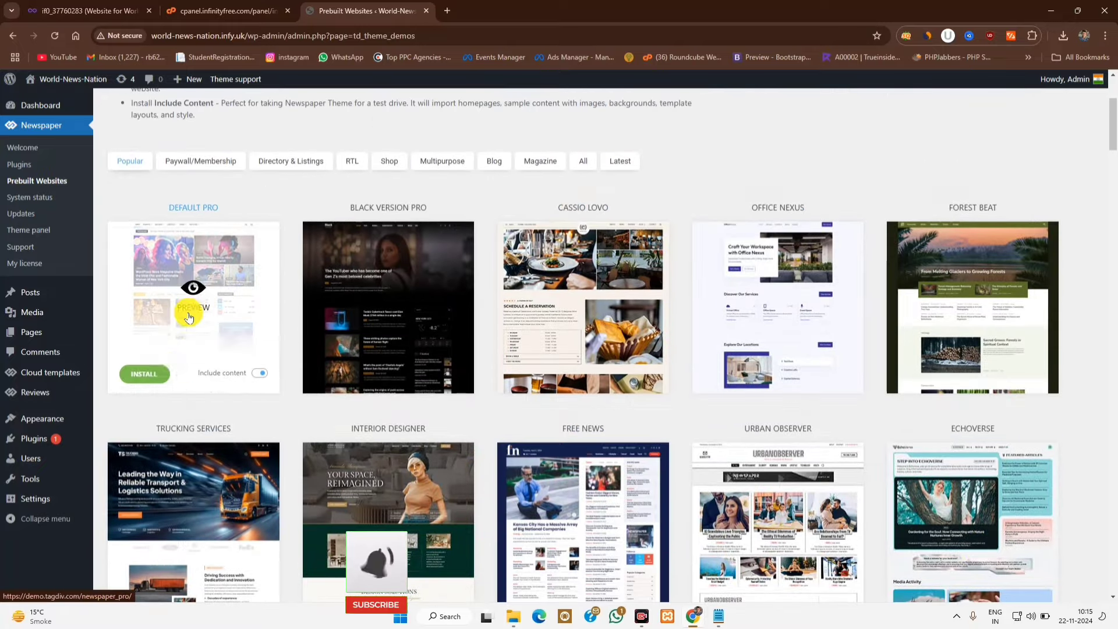
left_click(144, 373)
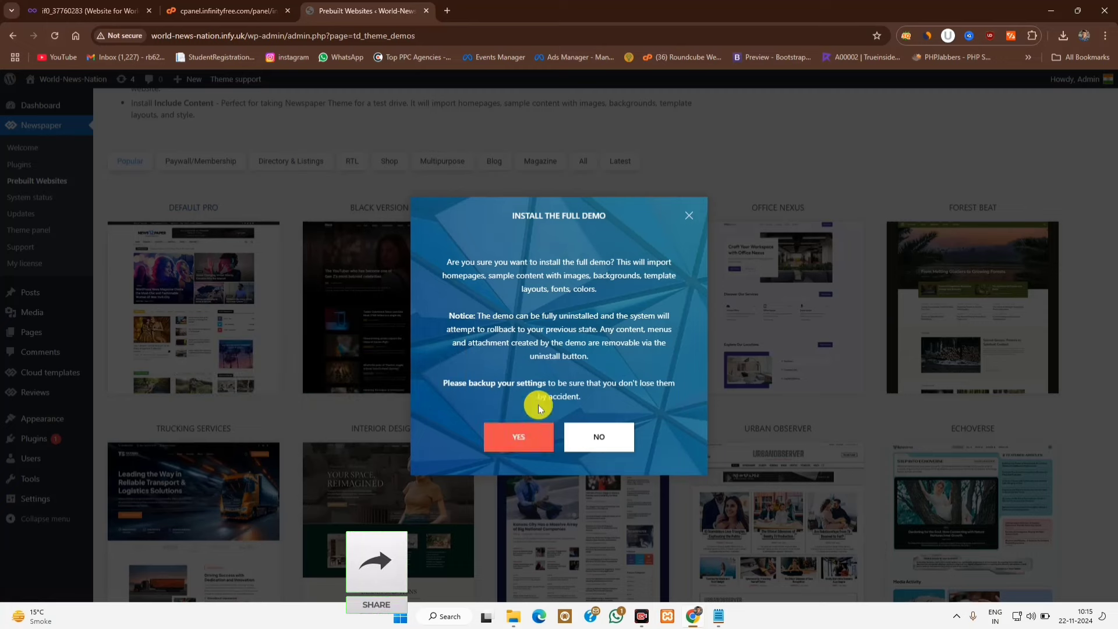
left_click(520, 441)
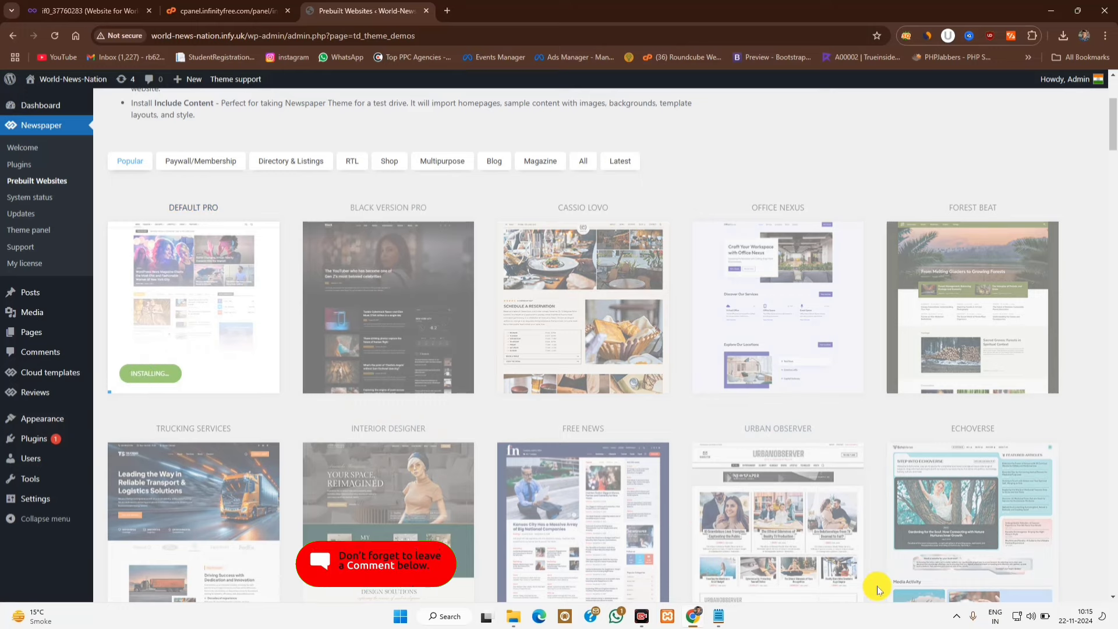
scroll(299, 227, "up", 3)
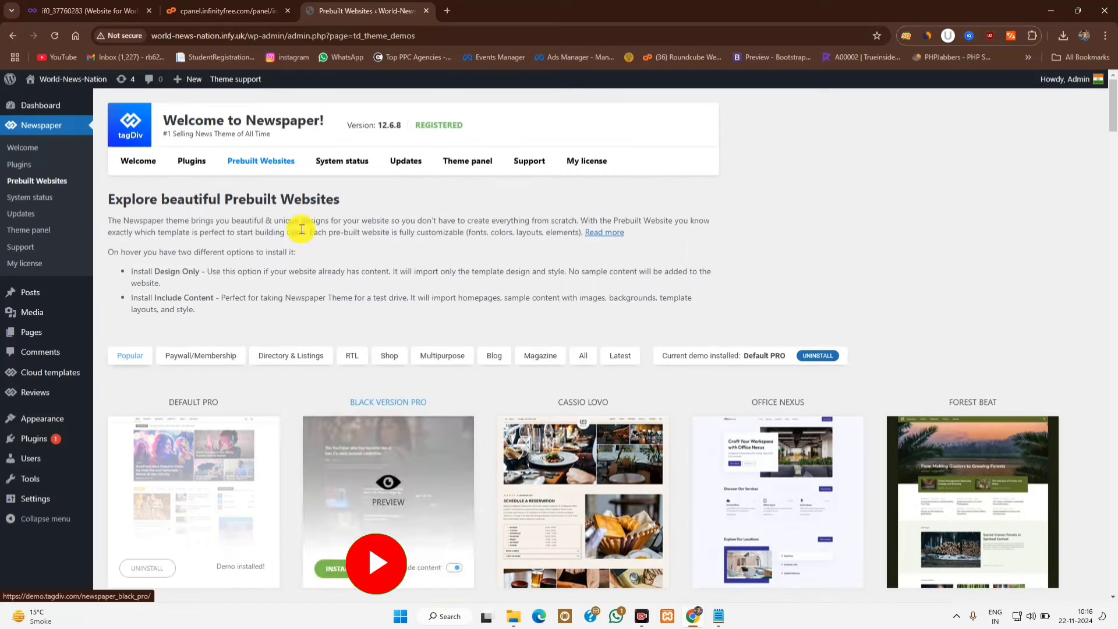
Step: Open the live World-News-Nation site in a new browser tab and switch to it
mouse_move(47, 83)
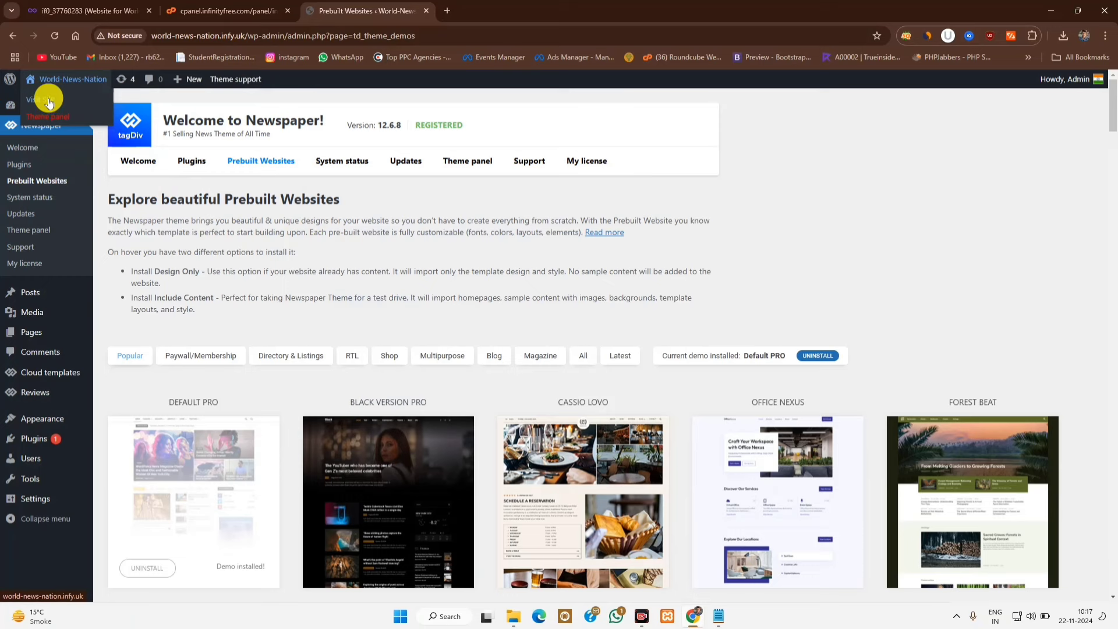
right_click(50, 103)
left_click(70, 116)
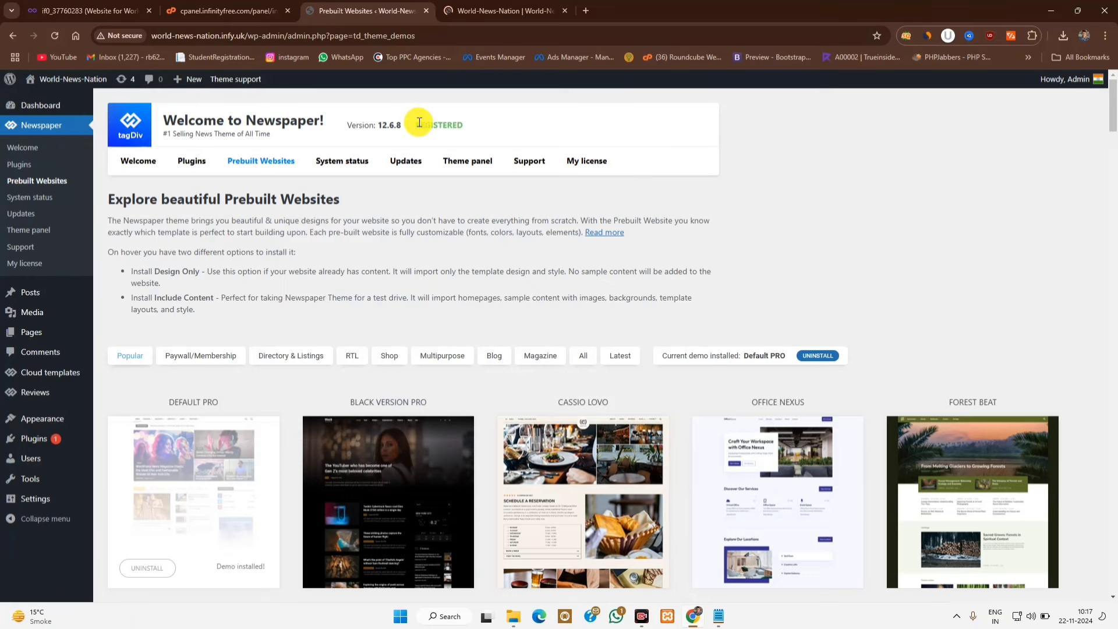
left_click_drag(420, 125, 478, 126)
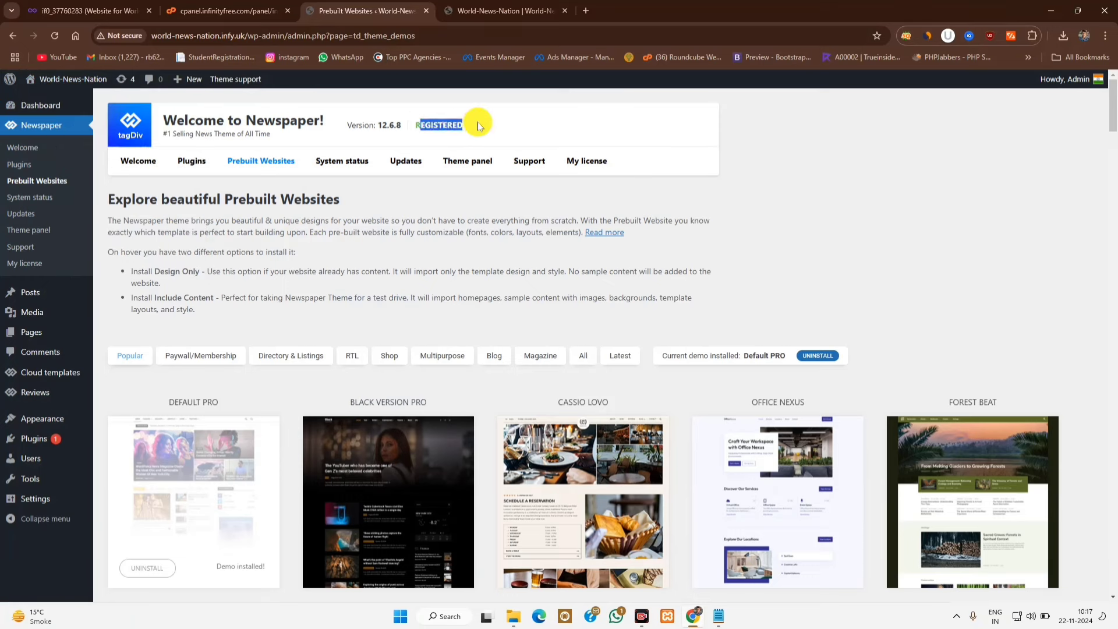
left_click(458, 4)
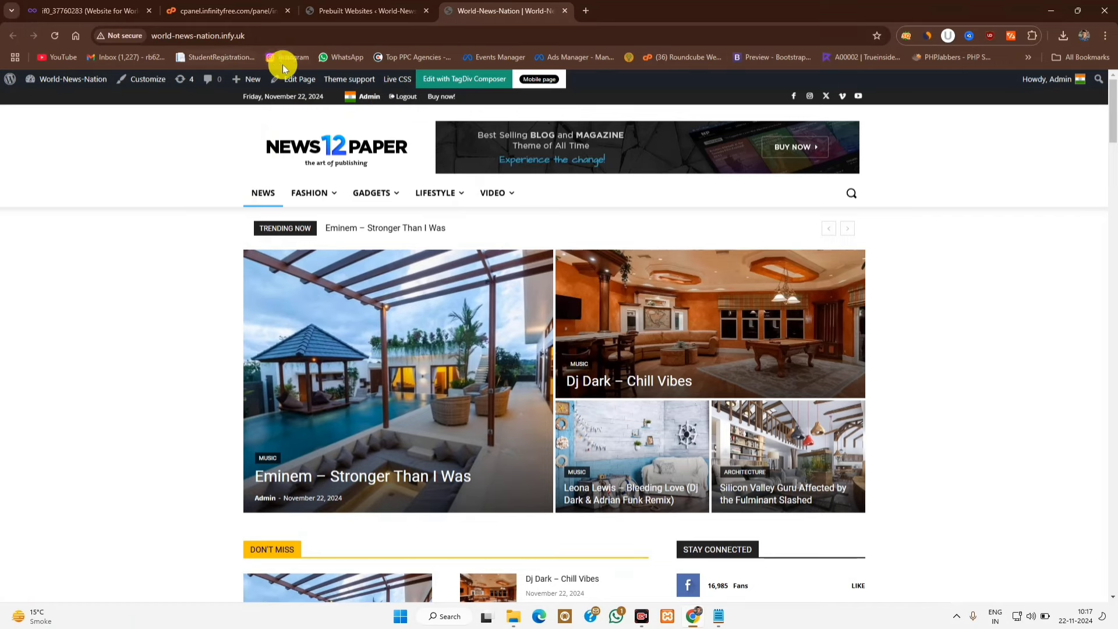
Step: Examine the site's new homepage, covering its header, news sections, sidebar blocks and footer, and return to its start
mouse_move(385, 199)
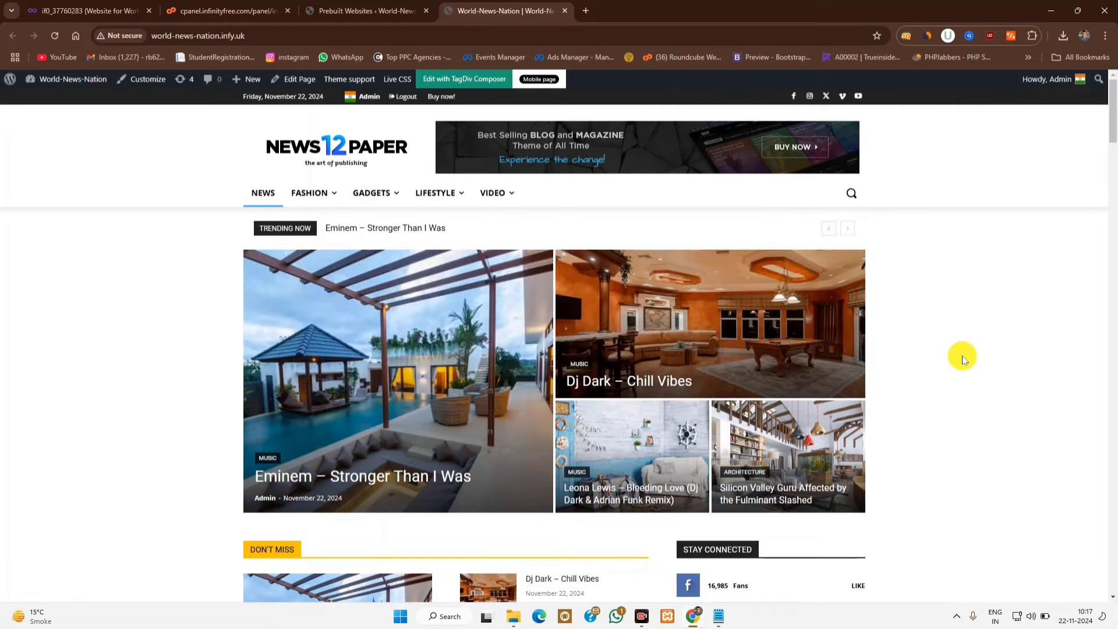
scroll(962, 359, "down", 10)
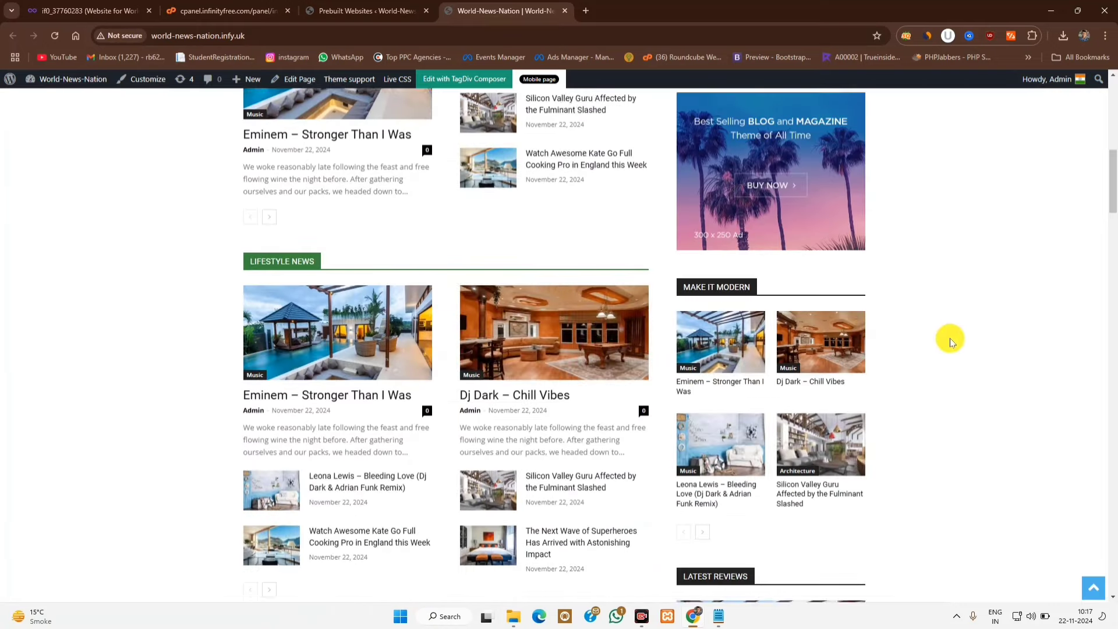
scroll(926, 320, "down", 7)
scroll(568, 401, "down", 10)
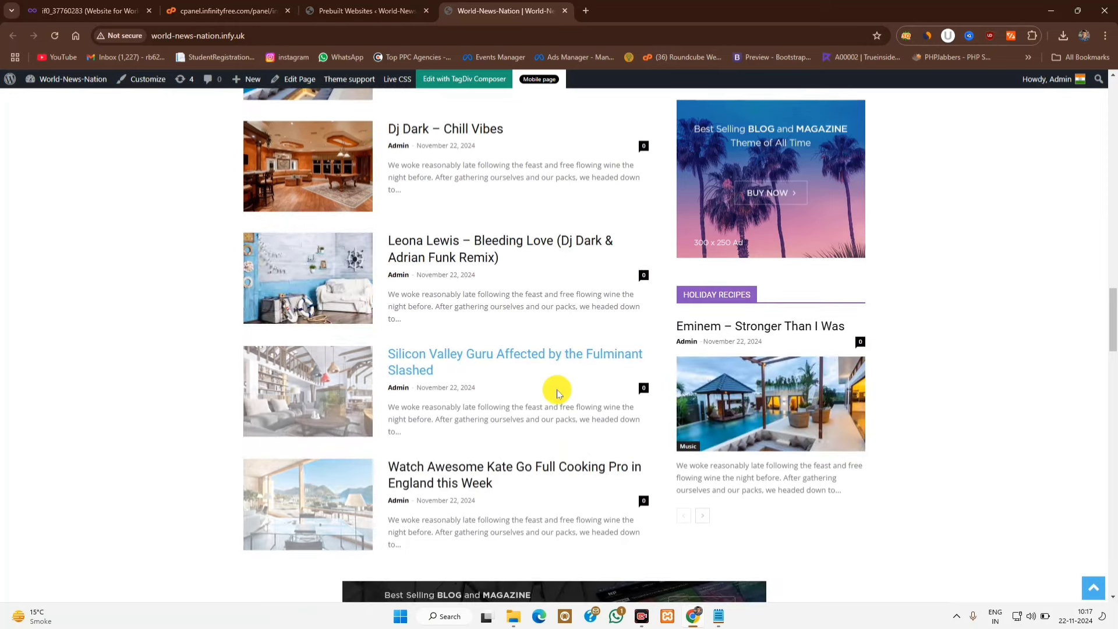
scroll(558, 394, "down", 5)
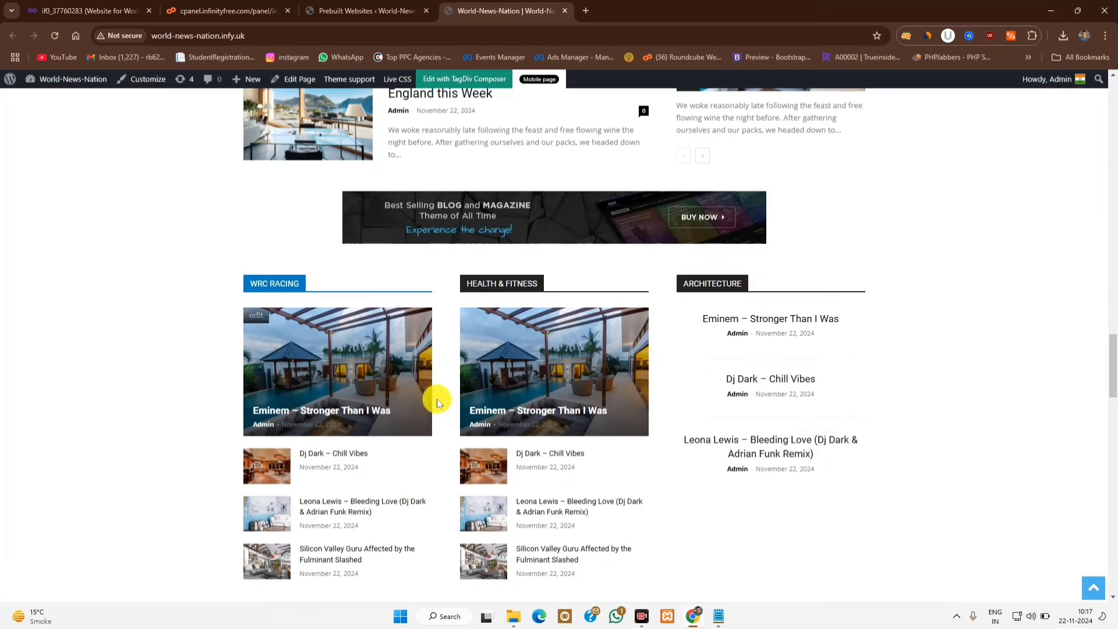
scroll(657, 374, "down", 5)
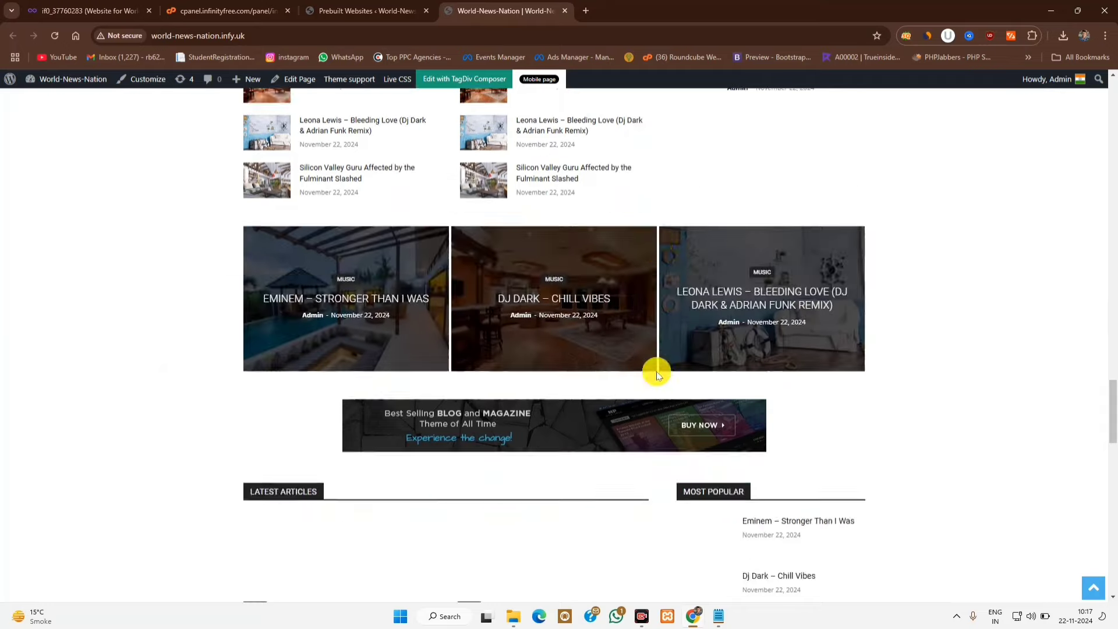
scroll(657, 374, "down", 3)
scroll(657, 378, "down", 3)
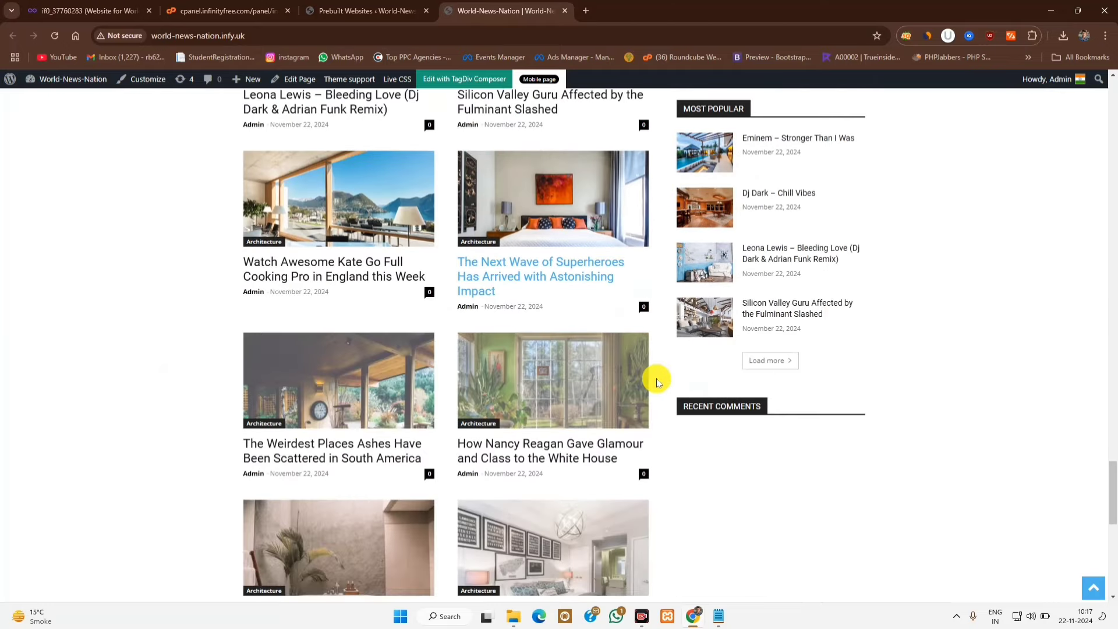
scroll(657, 380, "down", 8)
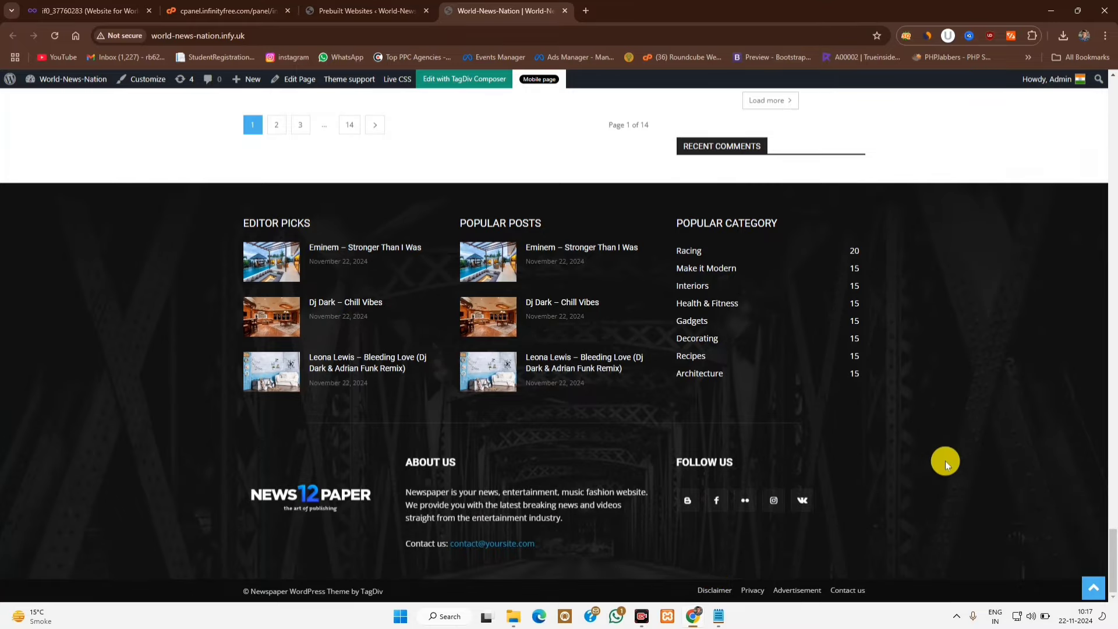
scroll(946, 464, "up", 15)
scroll(945, 464, "up", 10)
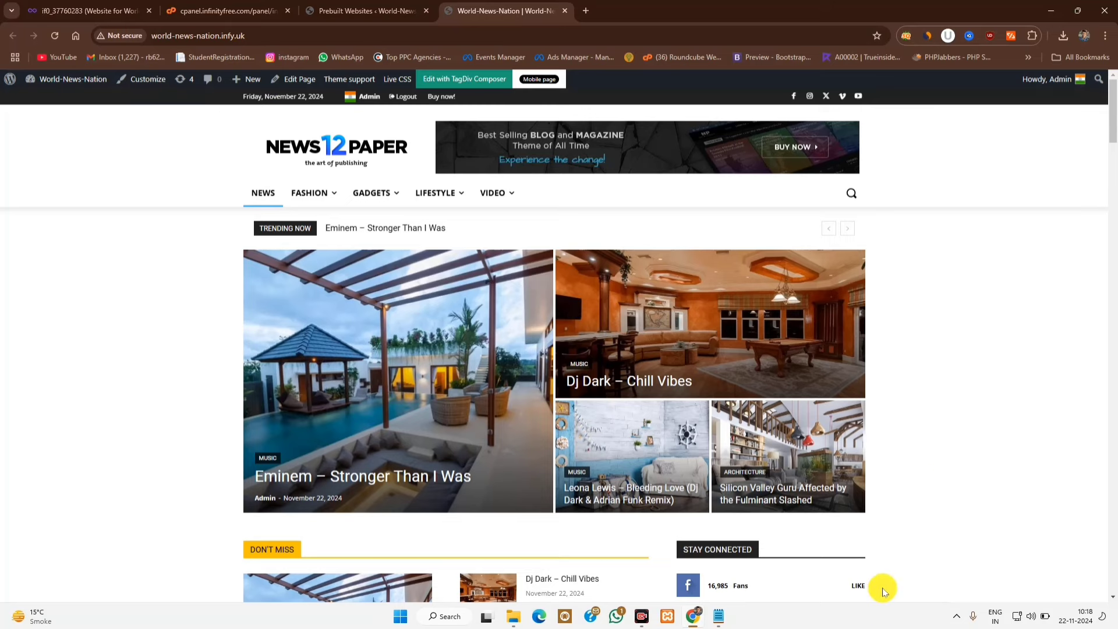
Step: Return to the WordPress dashboard and open the list of all posts
left_click(415, 4)
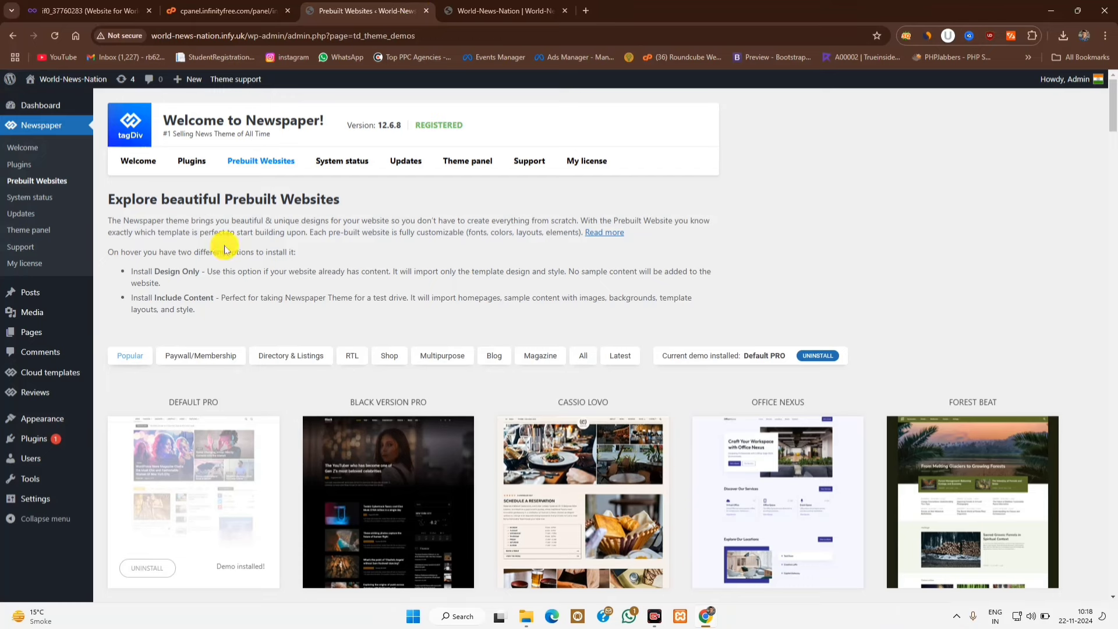
mouse_move(87, 292)
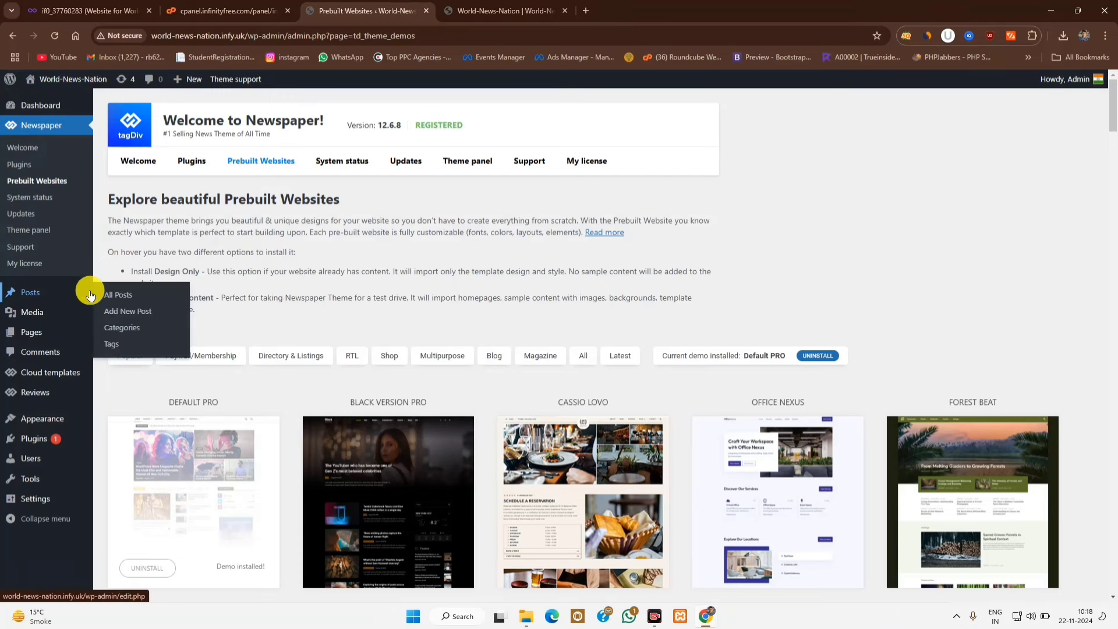
left_click(123, 296)
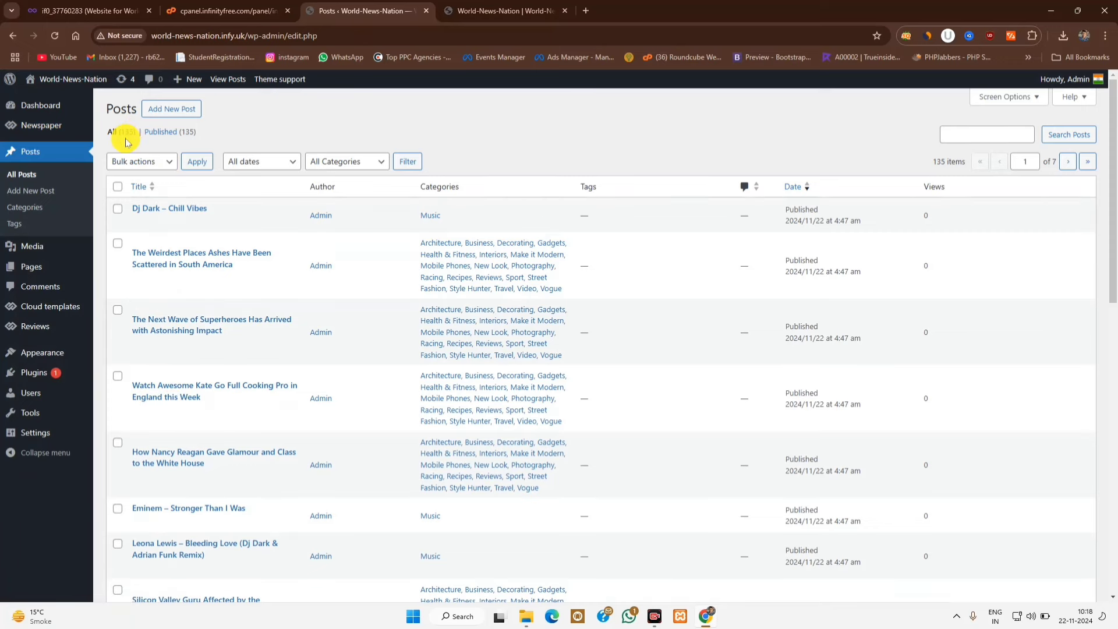
Step: Open the "Eminem – Stronger Than I Was" article from the live homepage and look through its layout and content
left_click(505, 10)
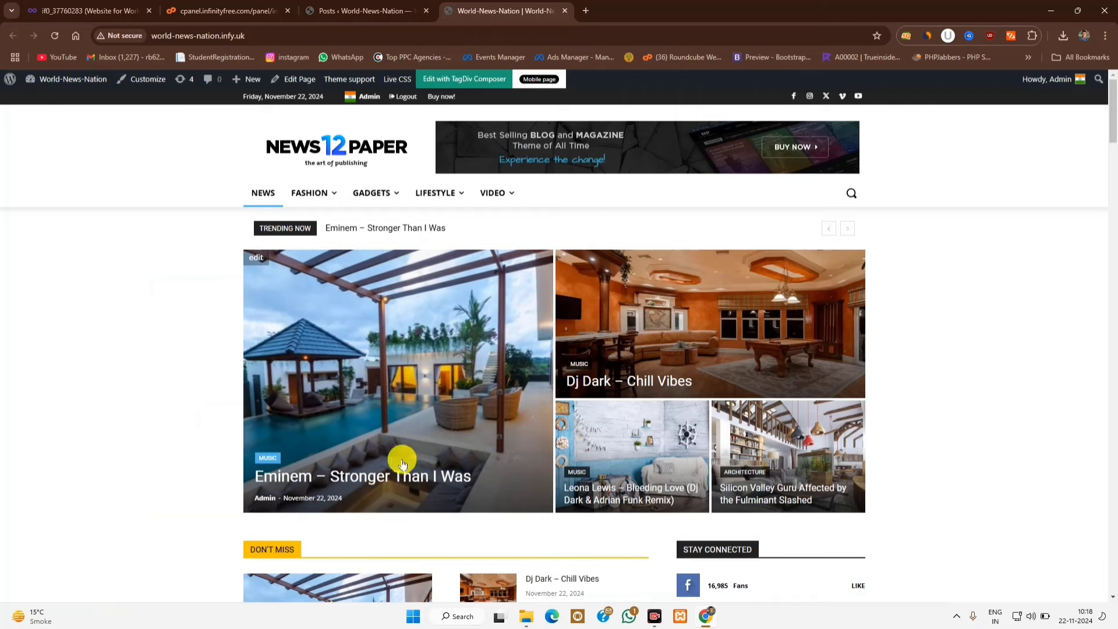
left_click(367, 478)
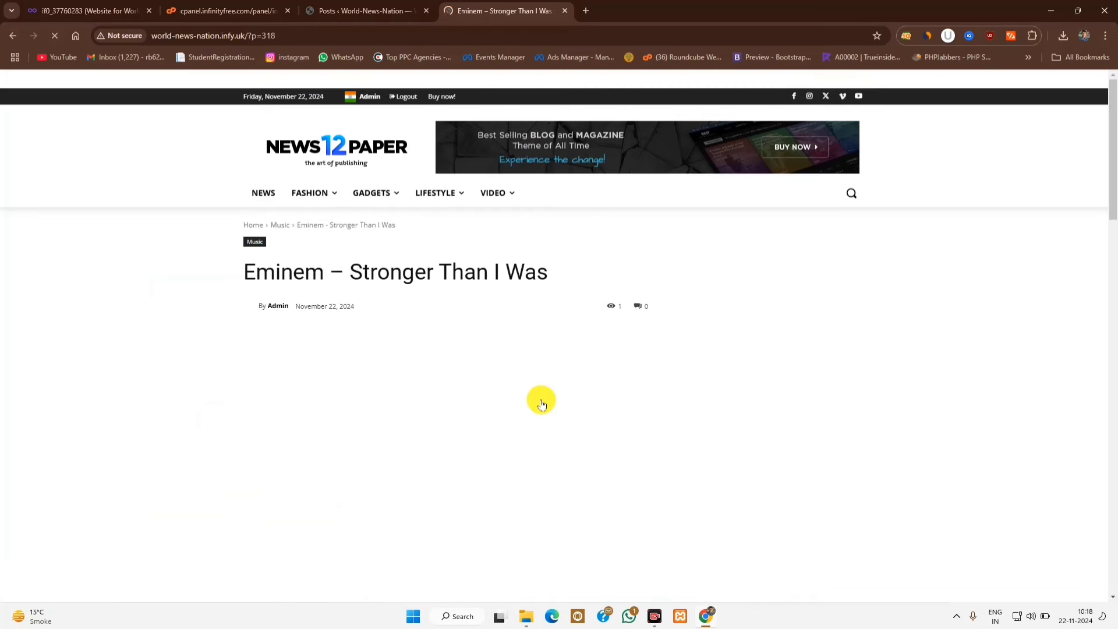
scroll(610, 432, "down", 15)
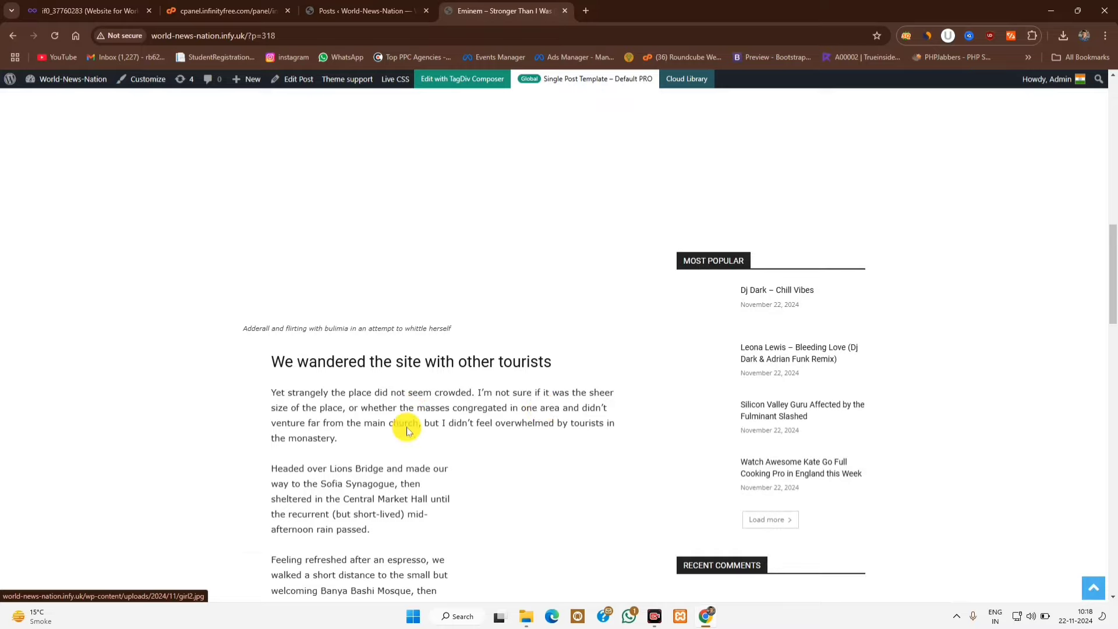
scroll(409, 432, "down", 3)
scroll(409, 432, "up", 8)
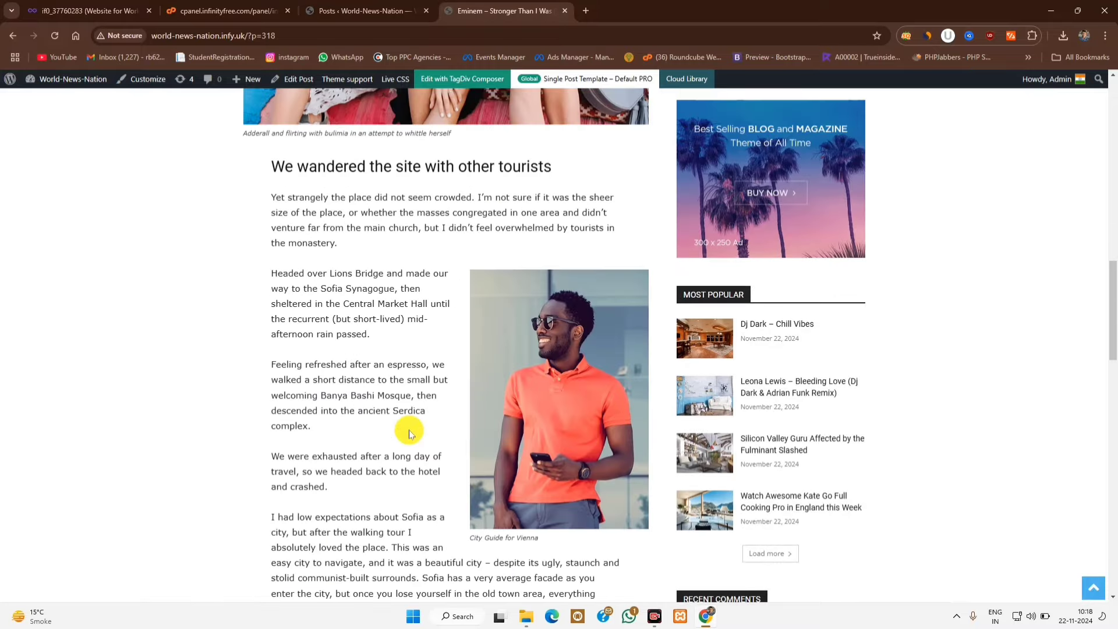
scroll(409, 432, "up", 6)
scroll(409, 429, "up", 10)
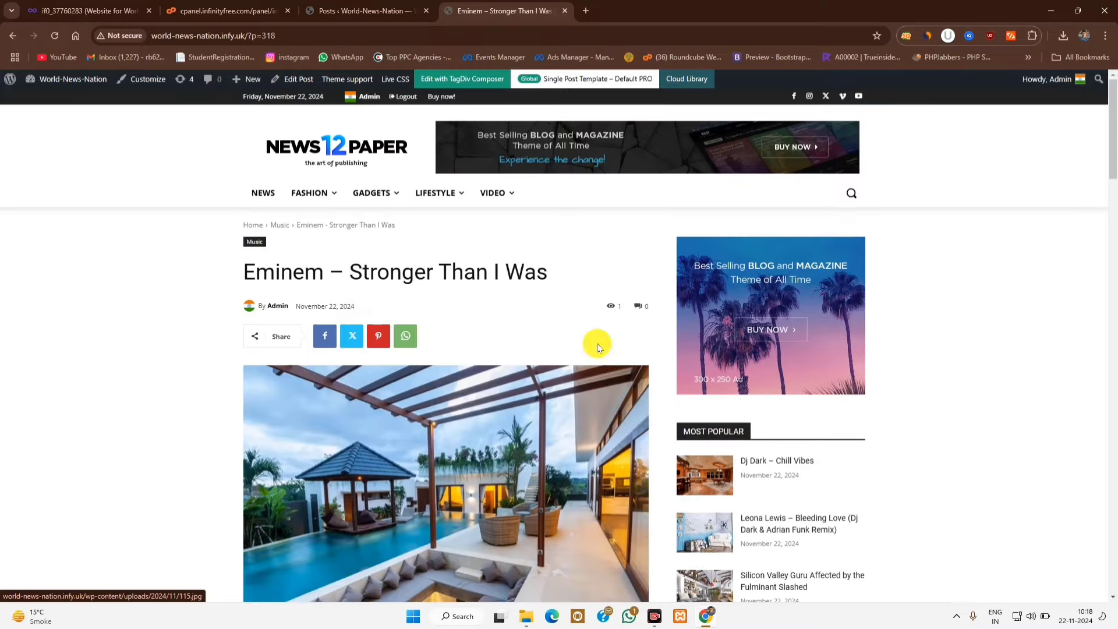
Step: Copy the live homepage's address and open it in a new incognito window
left_click(367, 11)
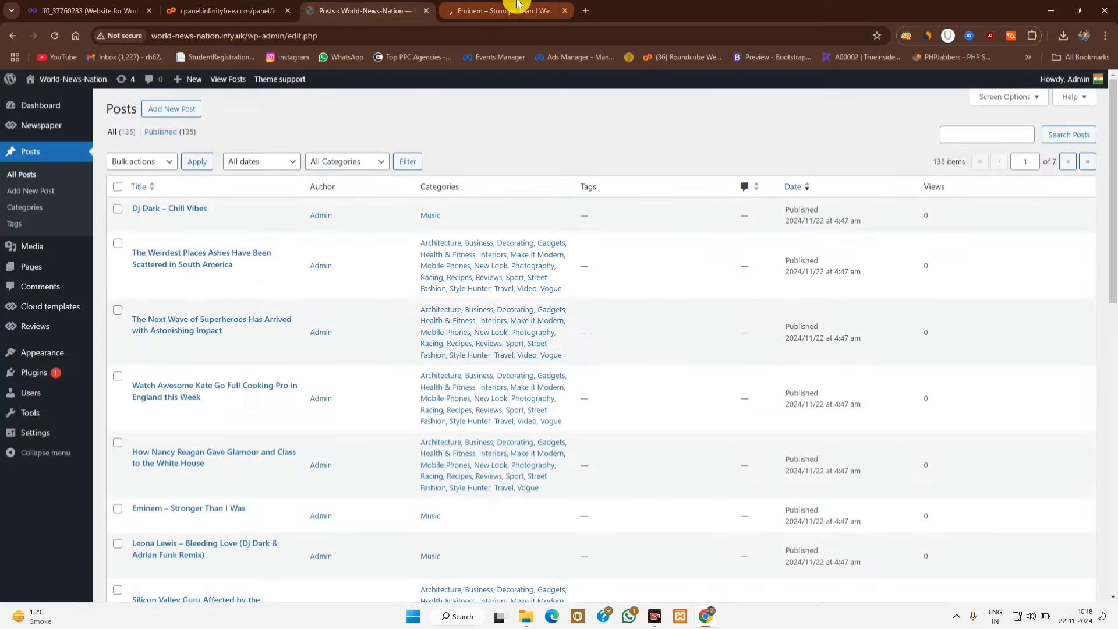
left_click(488, 9)
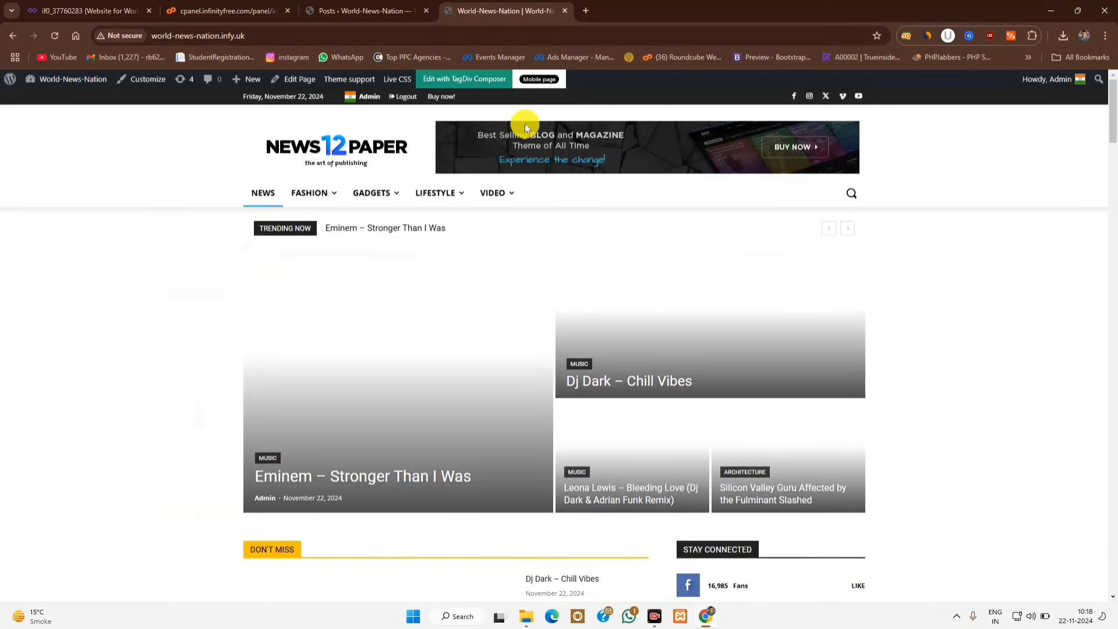
right_click(376, 36)
left_click(426, 150)
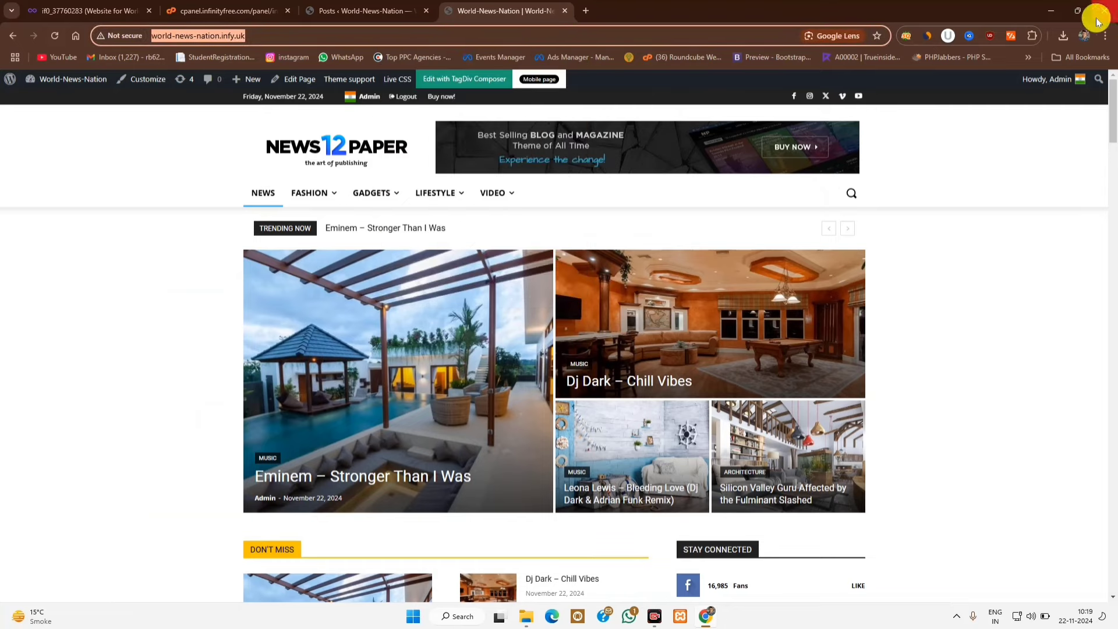
left_click(1108, 36)
left_click(1029, 92)
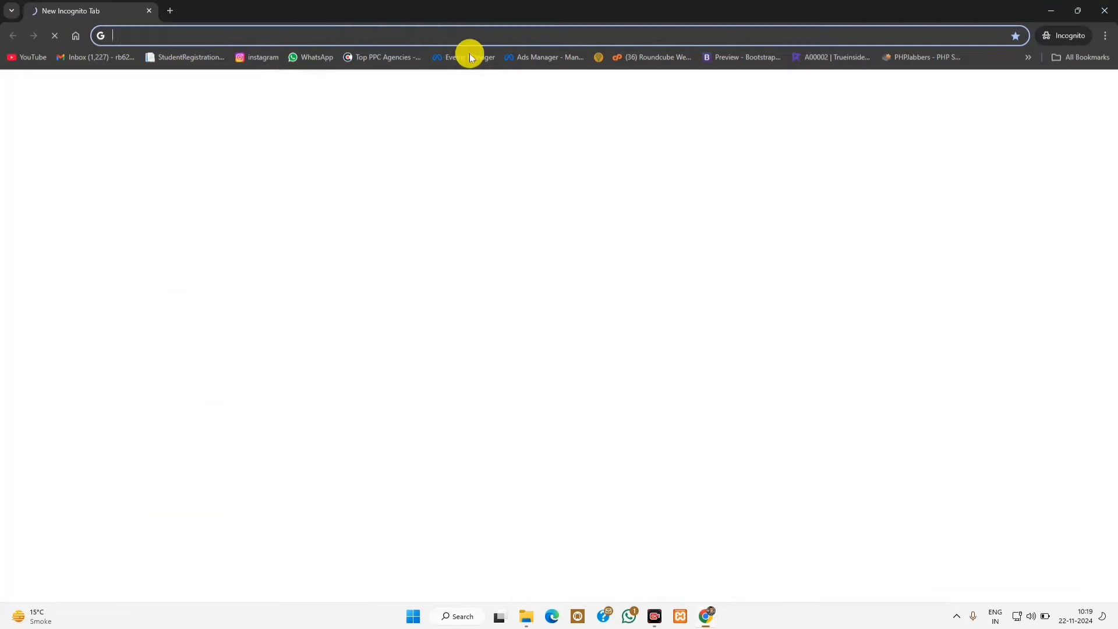
right_click(426, 35)
left_click(464, 150)
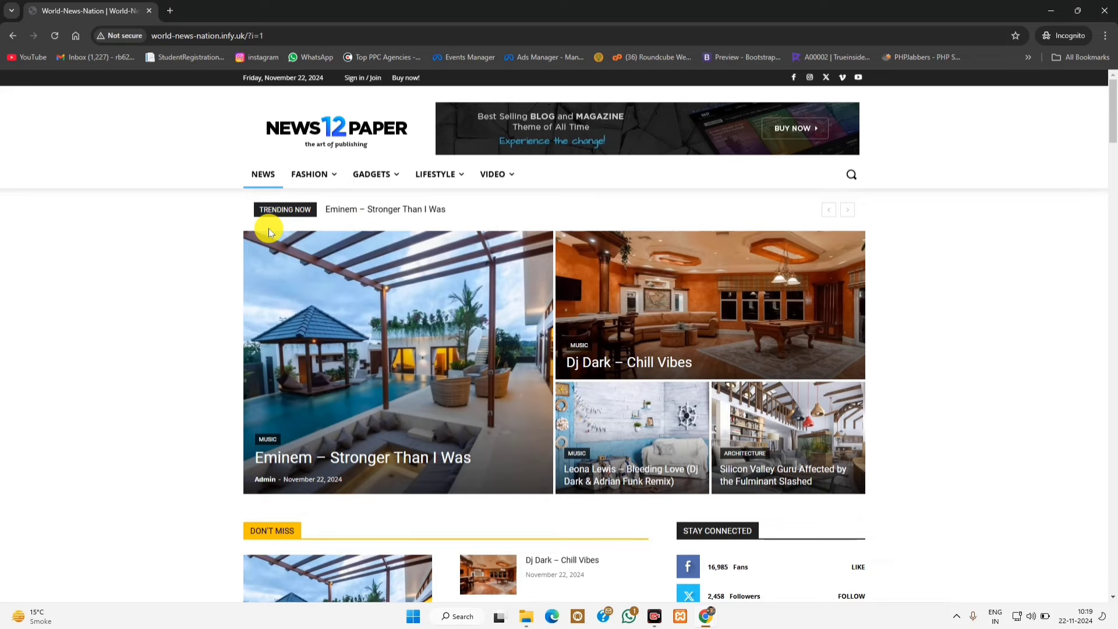
Step: Switch to the logged-in browser window and back to the incognito window showing the site
mouse_move(703, 620)
left_click(673, 565)
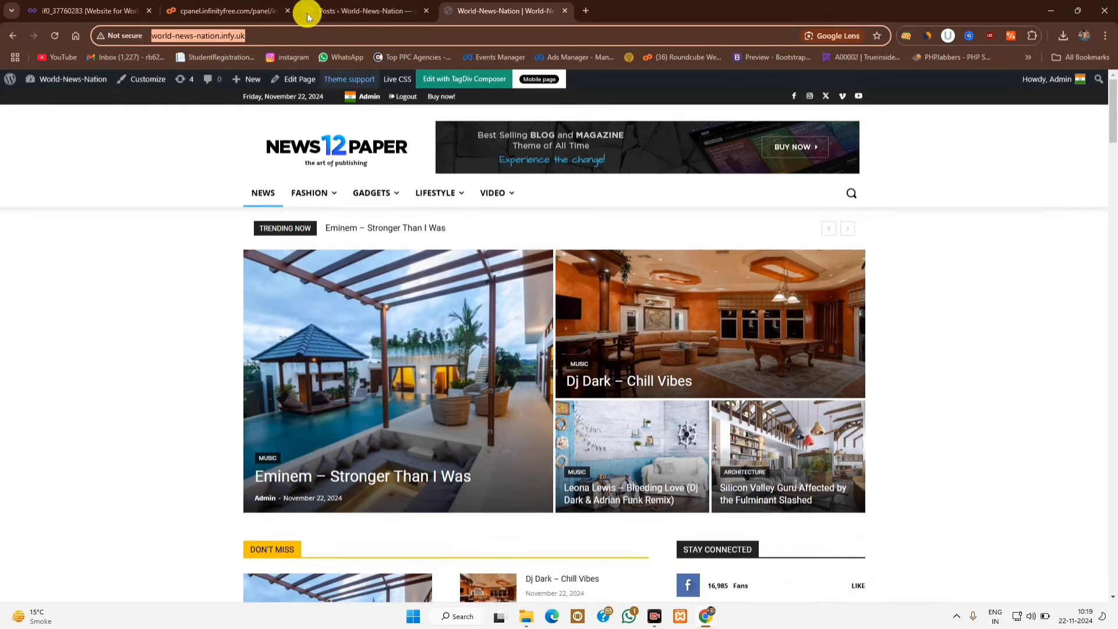
left_click(1040, 6)
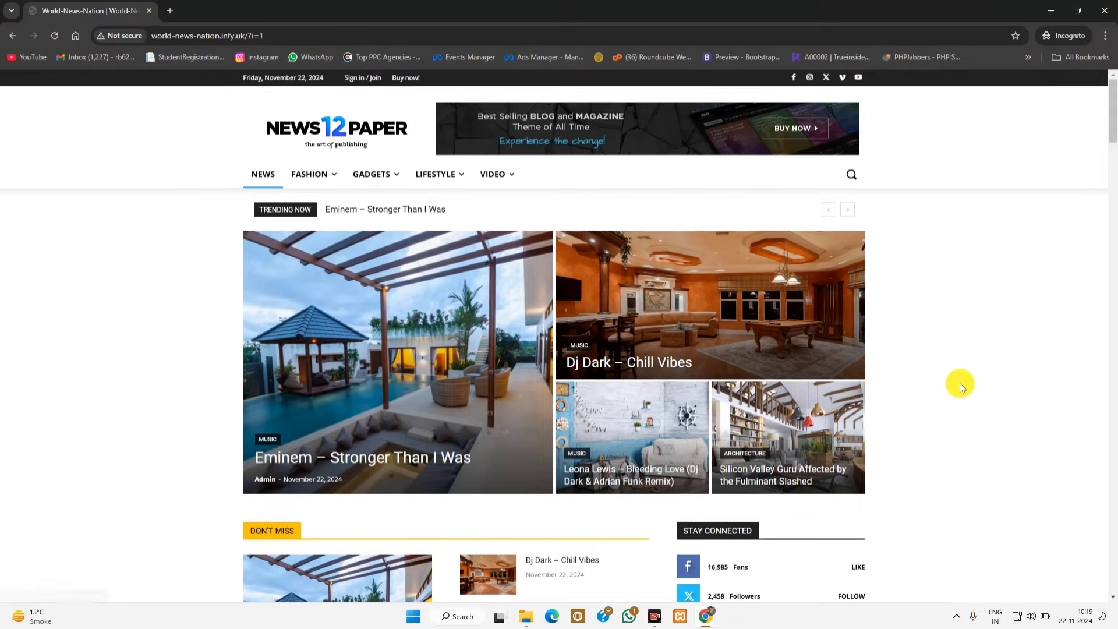
Step: Look through the live homepage down to the footer in the incognito window, close that window and return to the regular browser
scroll(973, 338, "down", 20)
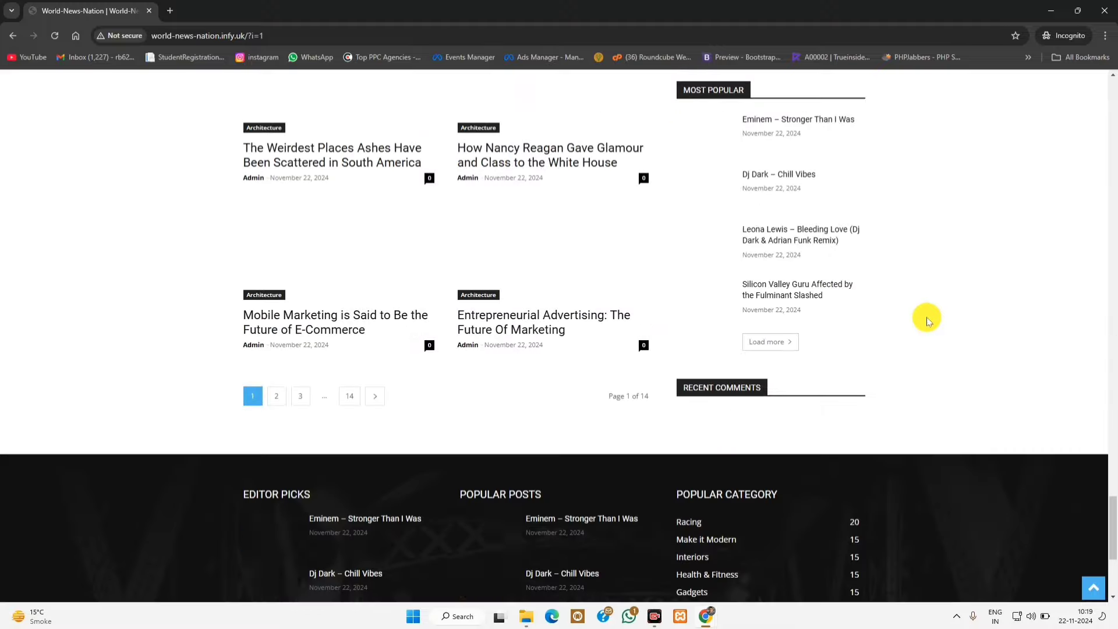
scroll(558, 412, "down", 5)
scroll(921, 365, "up", 15)
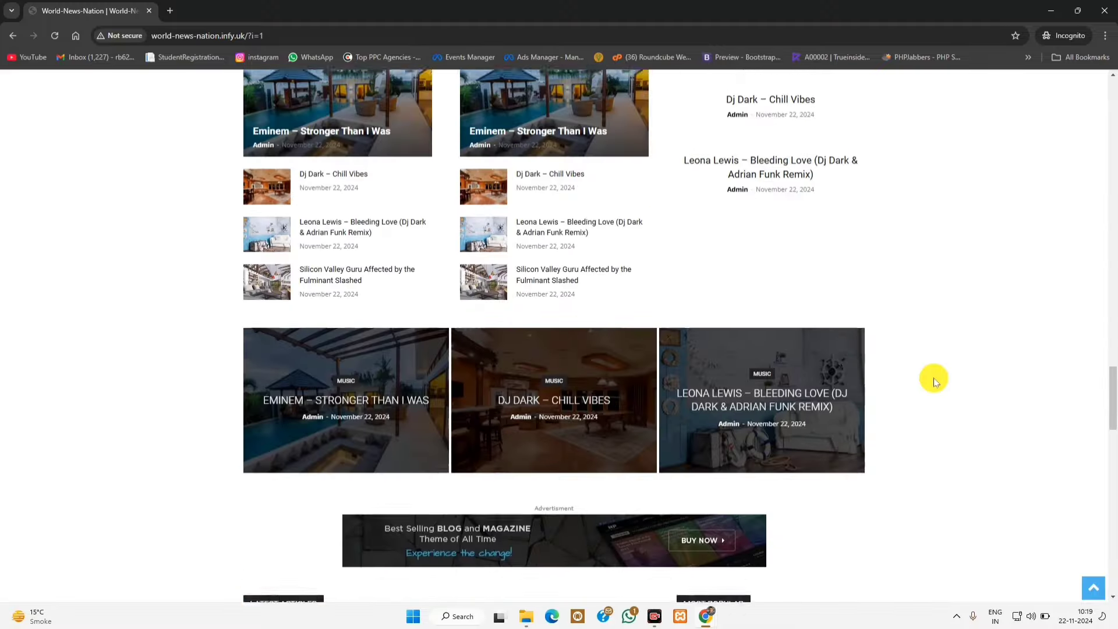
scroll(934, 382, "up", 10)
left_click(1104, 10)
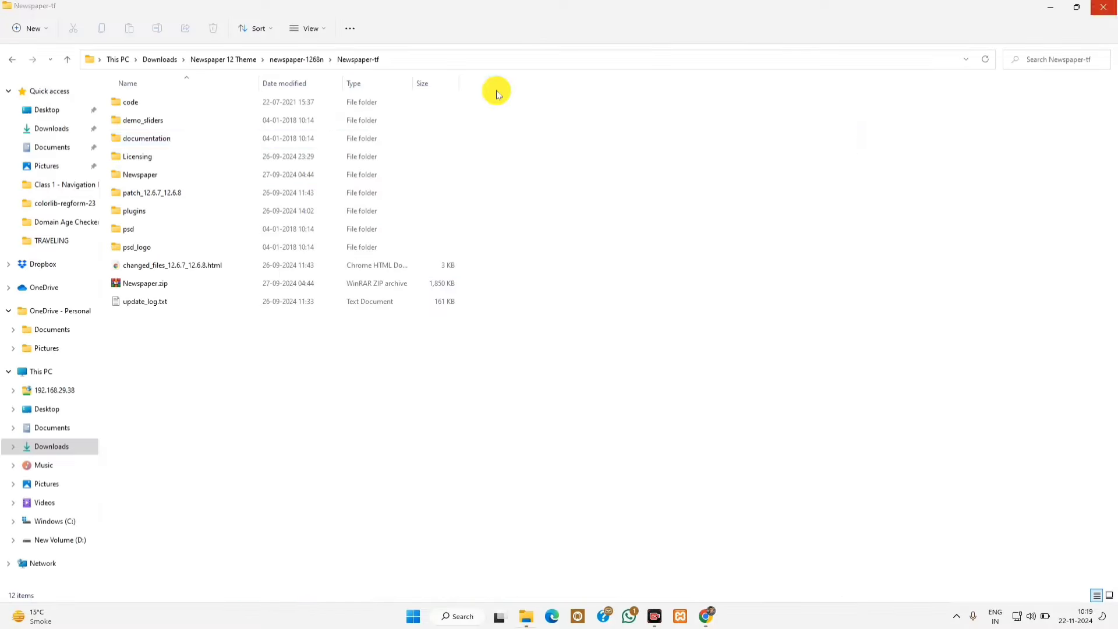
left_click(707, 615)
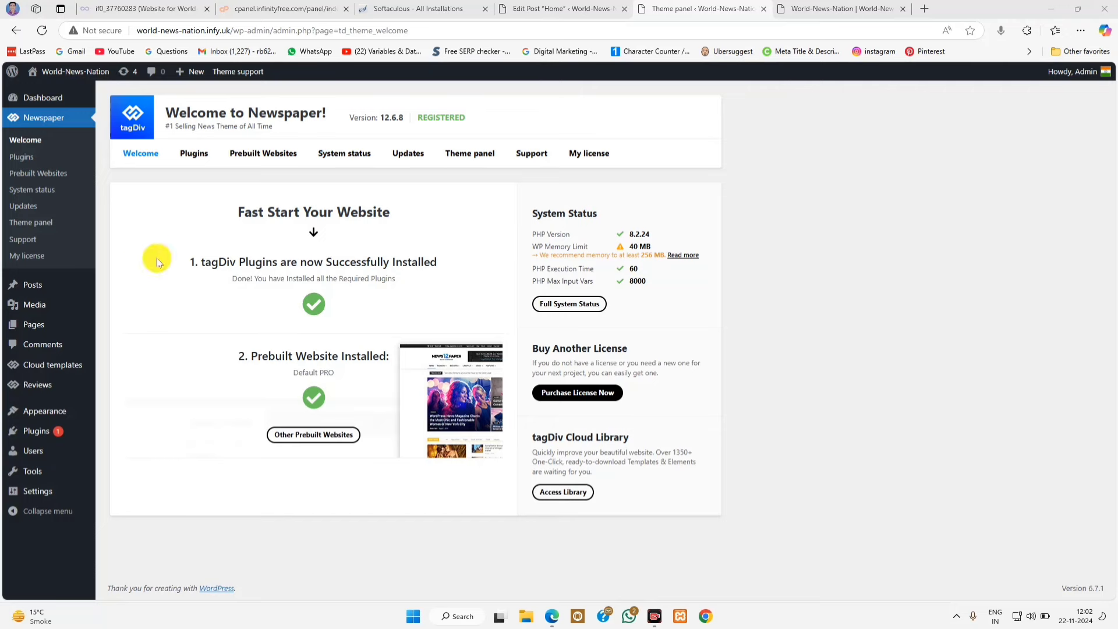
Step: Open the list of all pages in the WordPress dashboard and open the Home page in tagDiv Composer
mouse_move(82, 324)
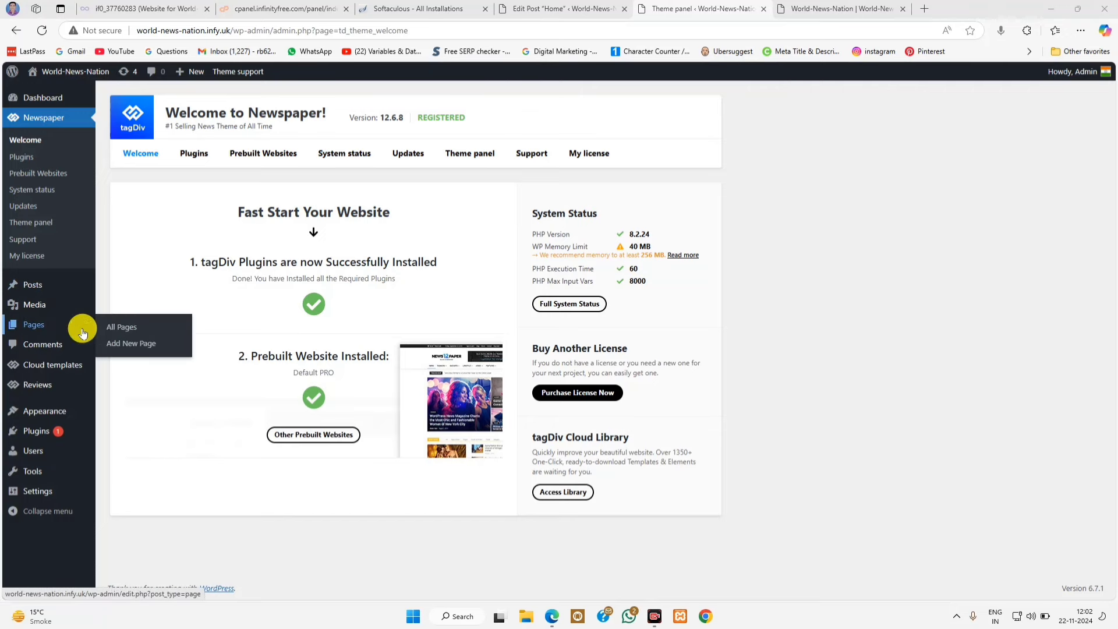
left_click(123, 327)
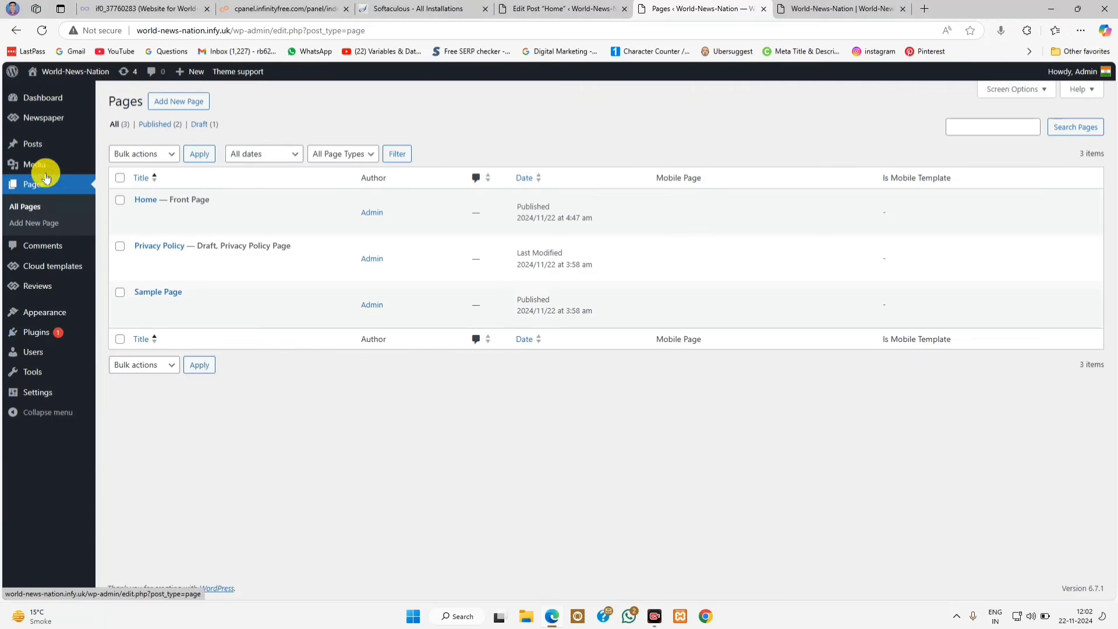
mouse_move(153, 222)
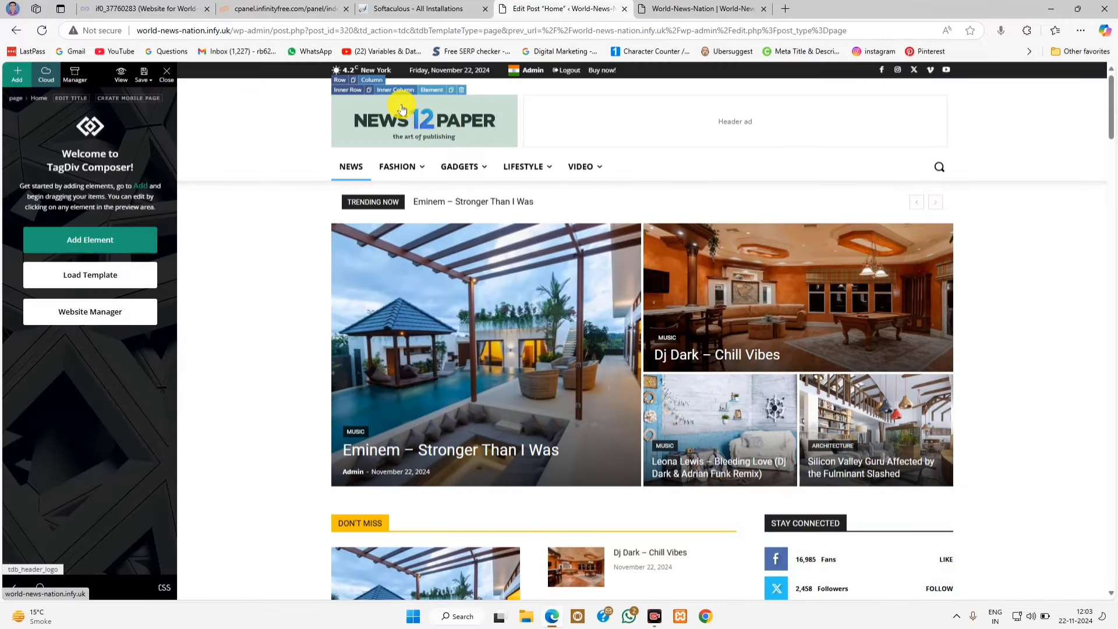
Step: Replace the header logo image with the World News logo, uploading Untitled design (81).png from the Downloads folder
left_click(423, 111)
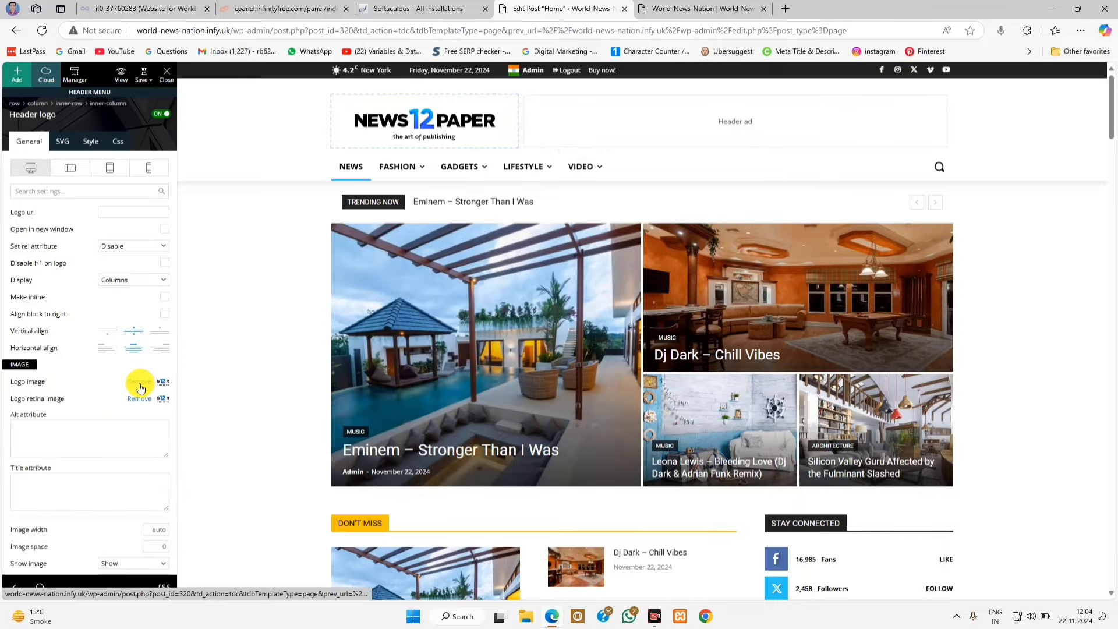
left_click(139, 383)
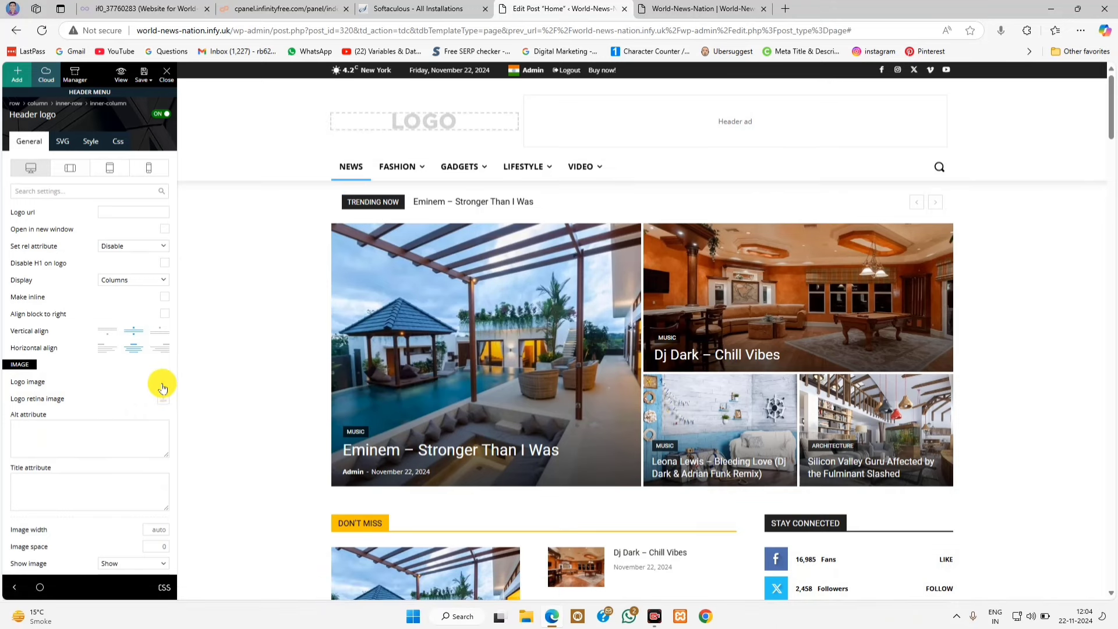
left_click(162, 386)
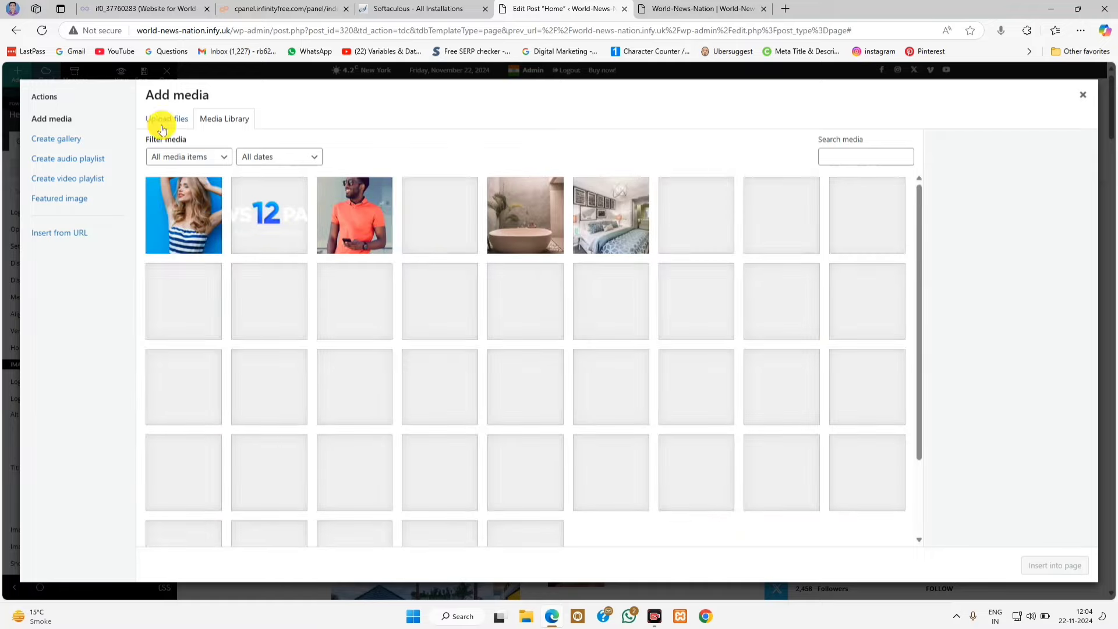
left_click(160, 121)
left_click(617, 317)
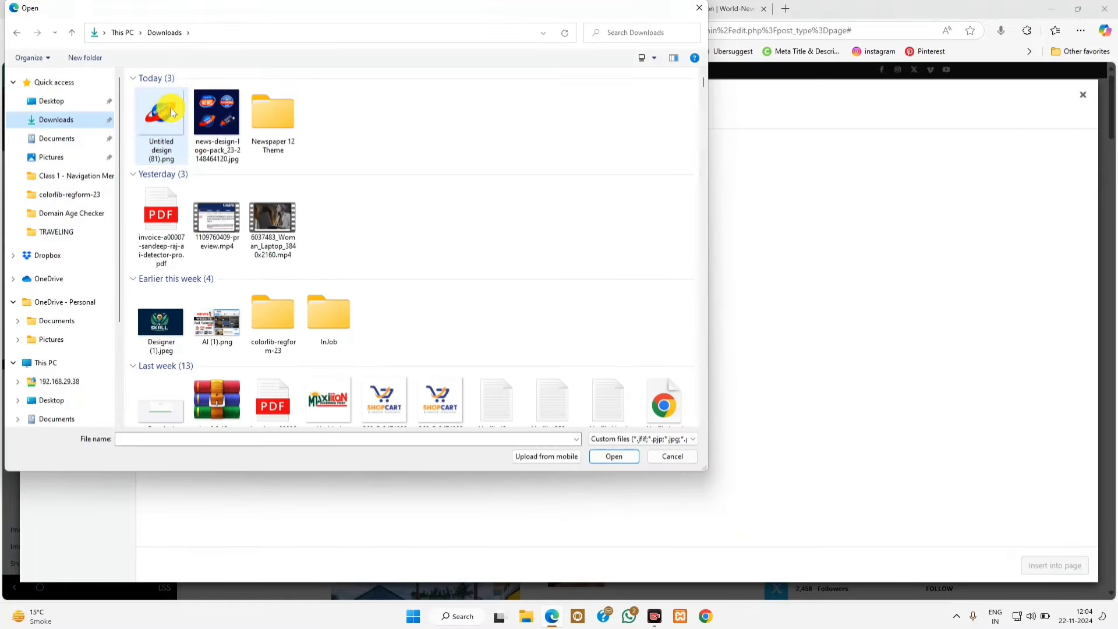
left_click(615, 456)
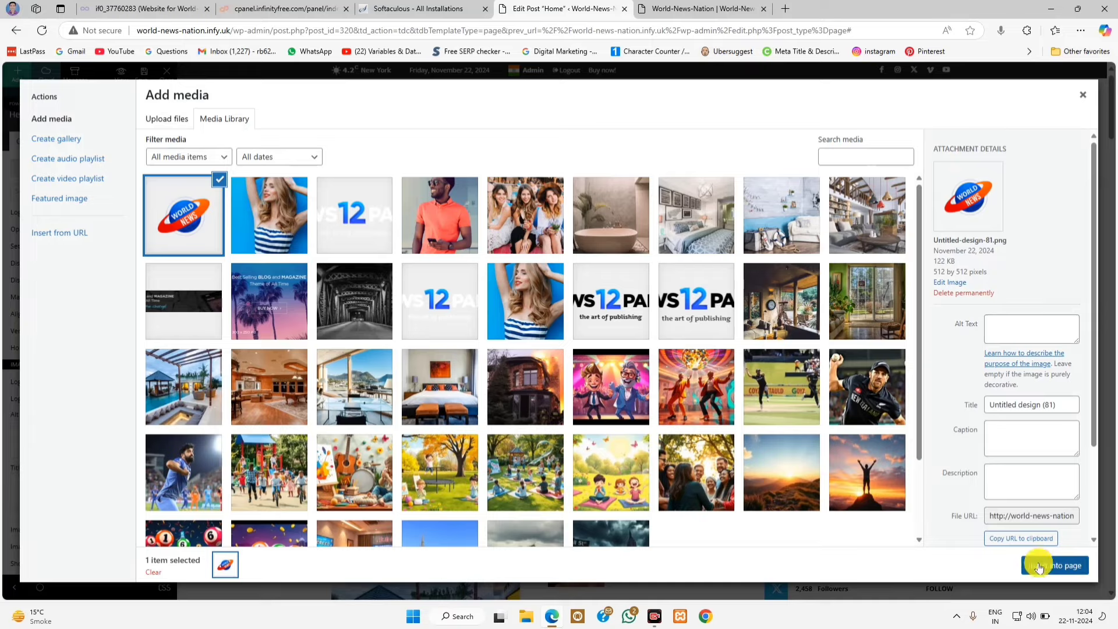
left_click(1042, 568)
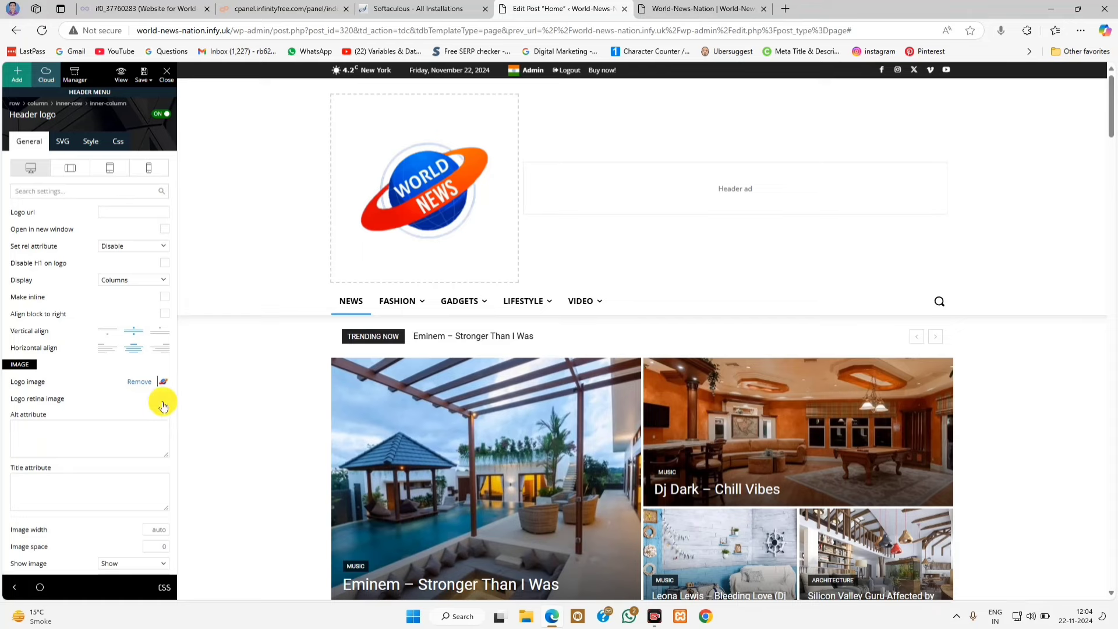
Step: Set the header logo's retina image to the World News logo from the media library
left_click(163, 405)
left_click(224, 225)
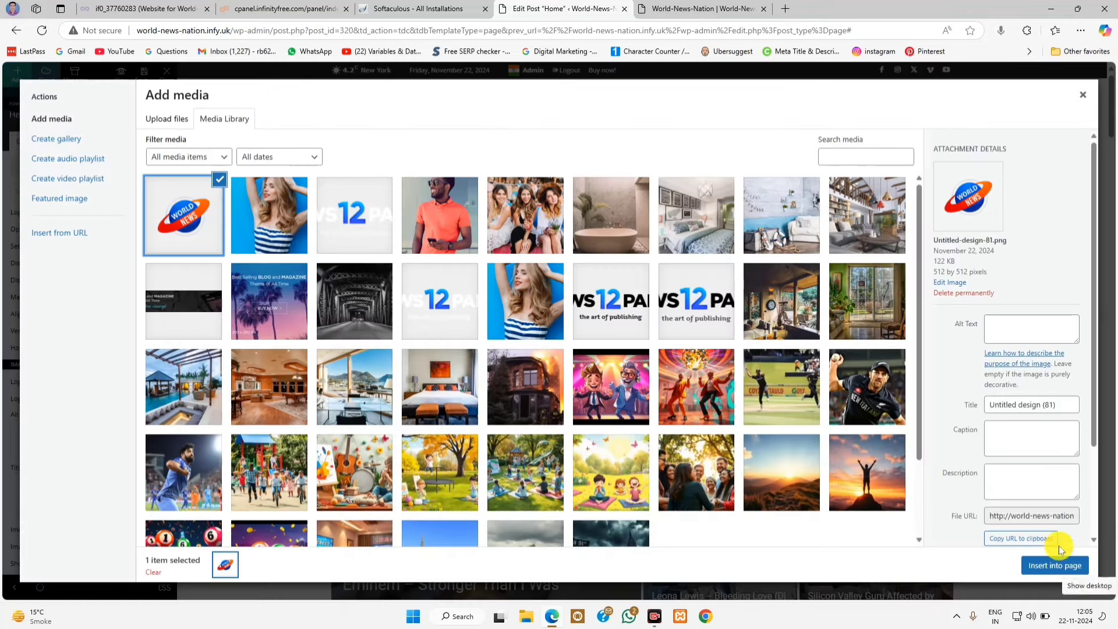
left_click(1045, 565)
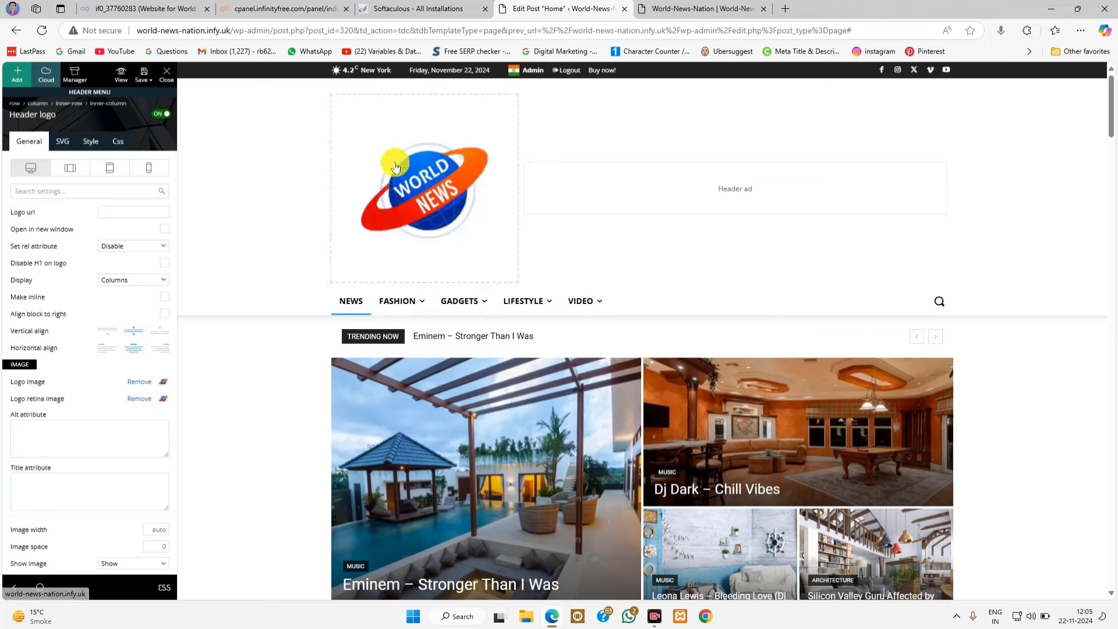
Step: Reduce the World News header logo's image width to 150 and delete the header logo element
left_click(882, 587)
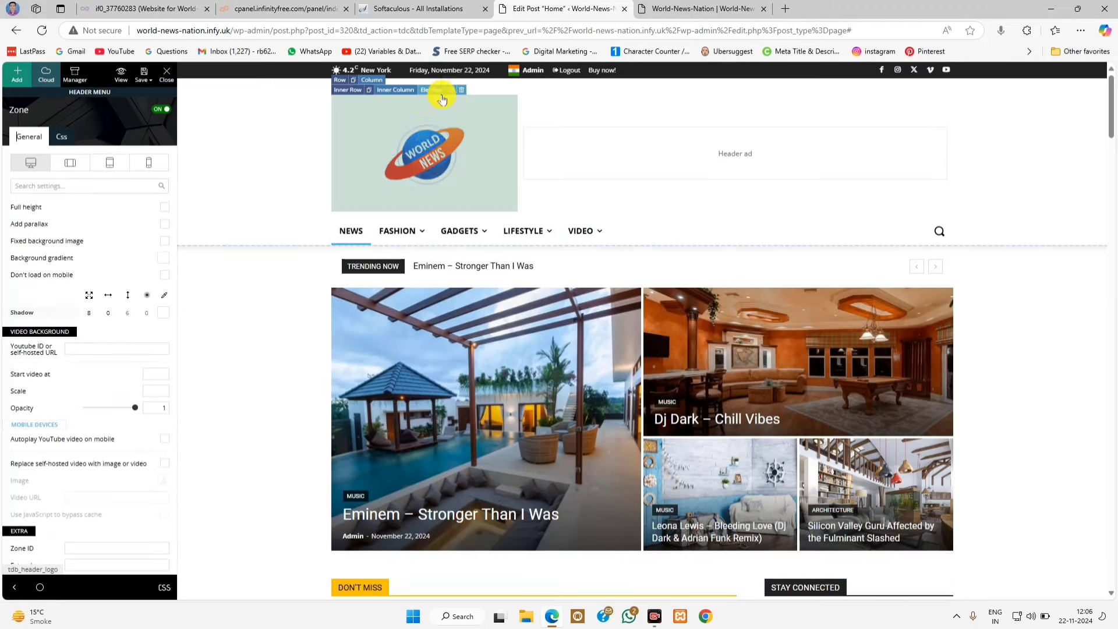
left_click(431, 149)
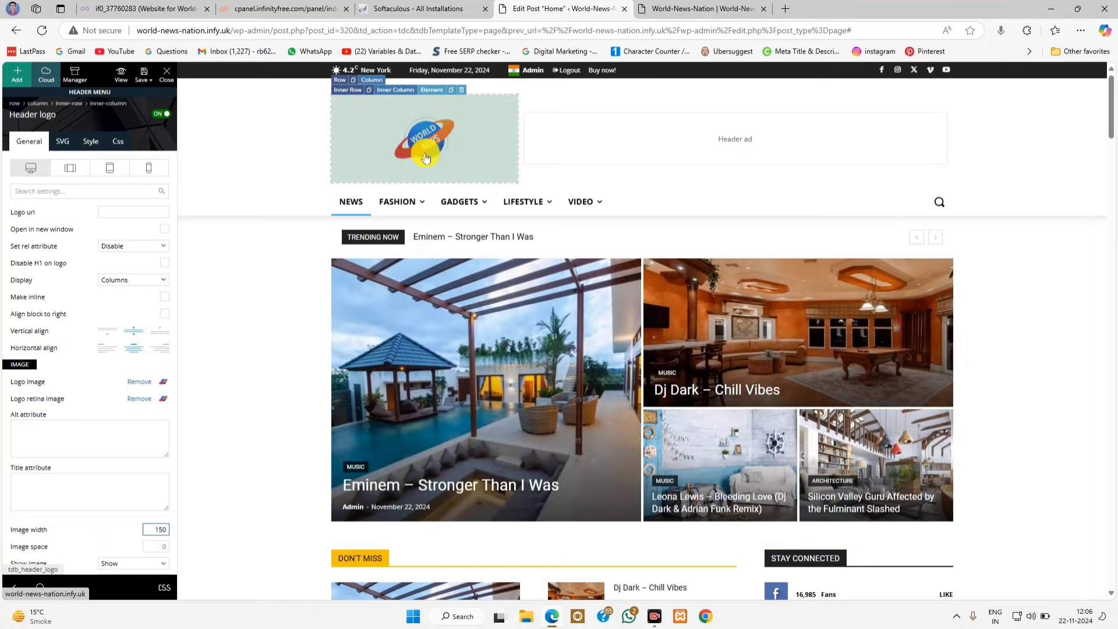
left_click(459, 94)
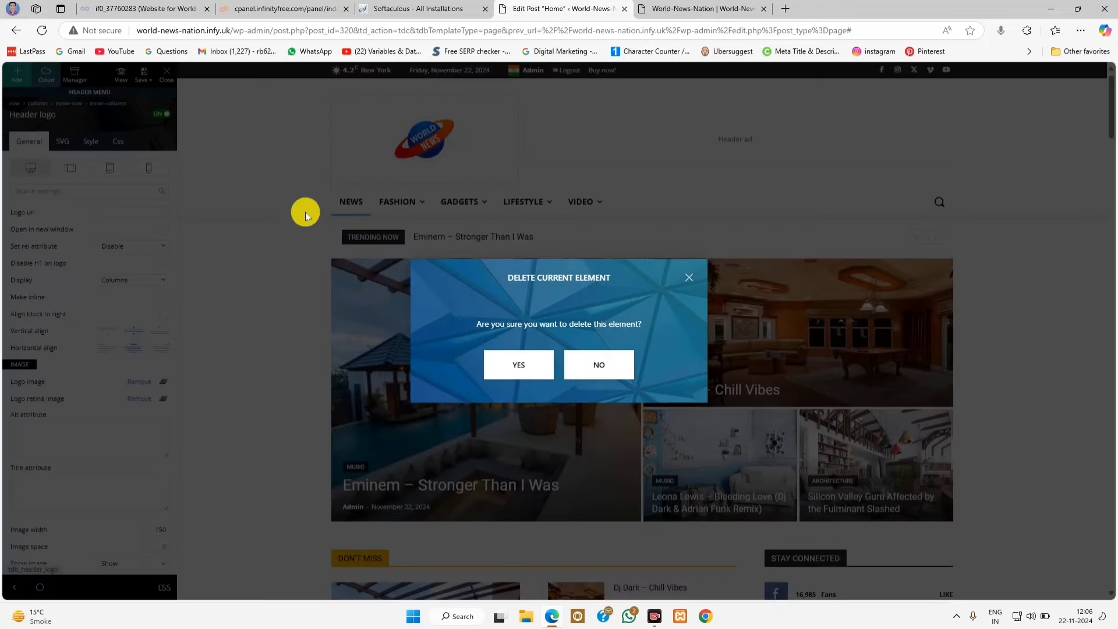
left_click(518, 368)
Step: Use the Maxiicon Morning Post image as the header logo and set its image width to 150 after trying 200
left_click(400, 108)
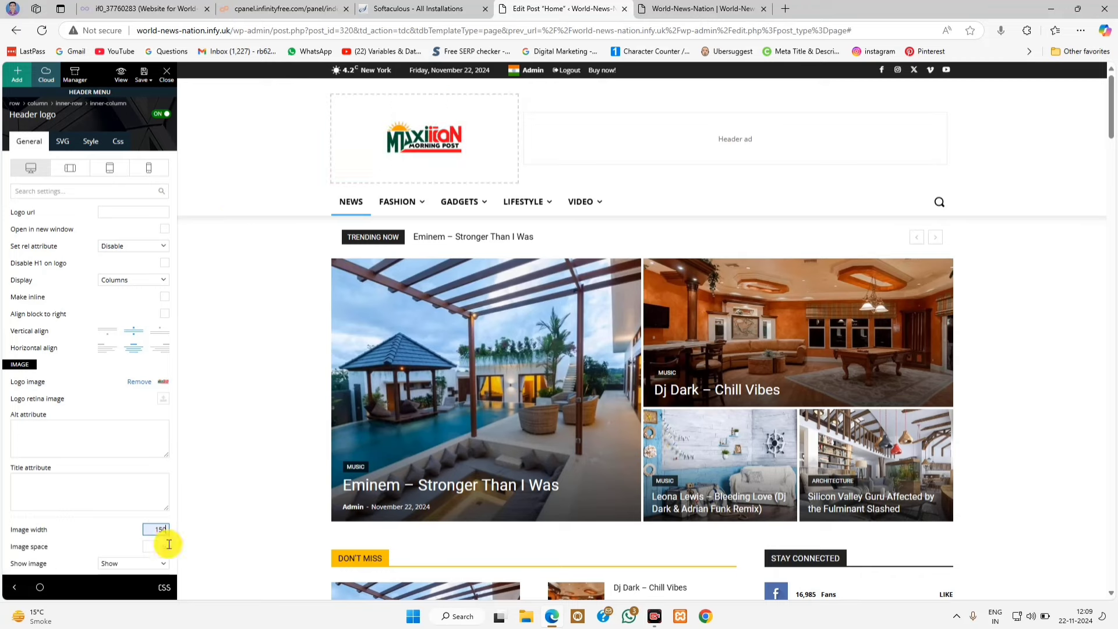
type("150")
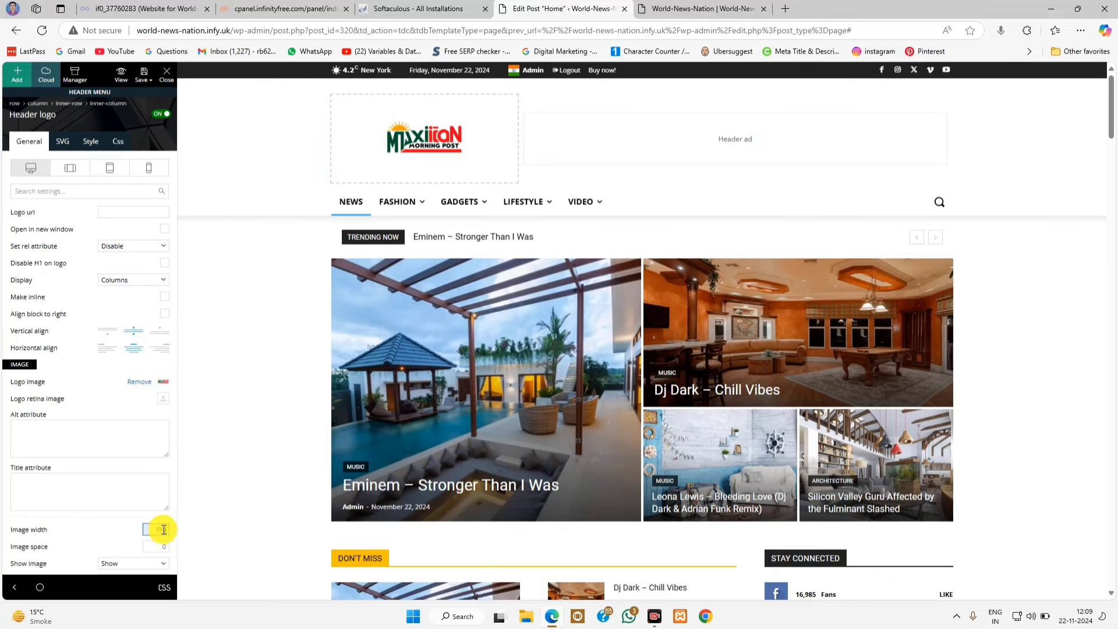
left_click_drag(163, 529, 177, 534)
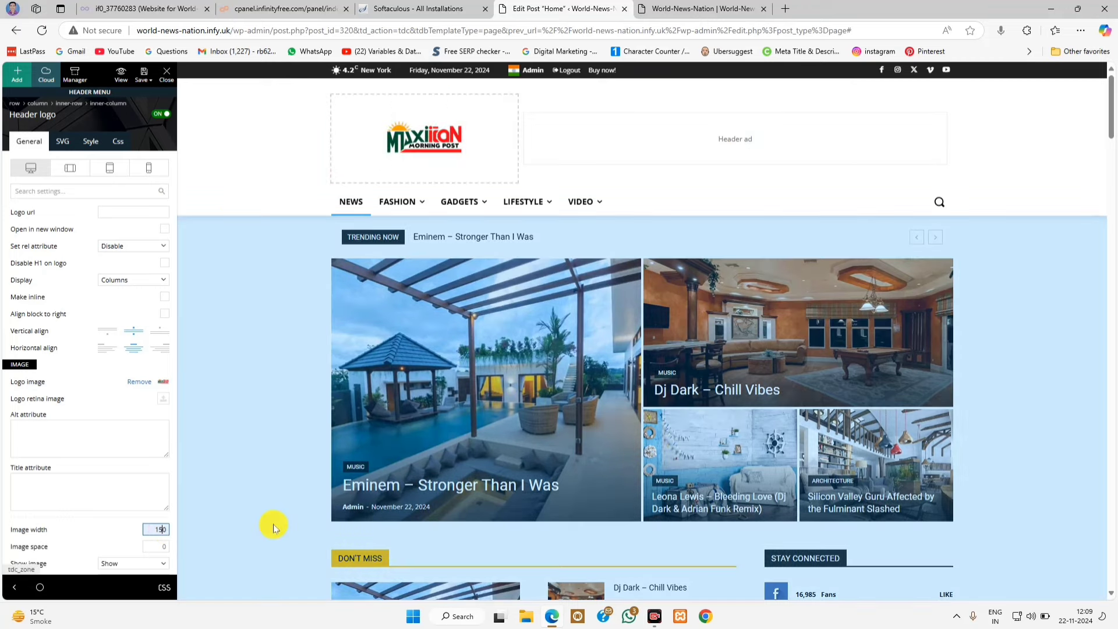
key("BackSpace")
type("200")
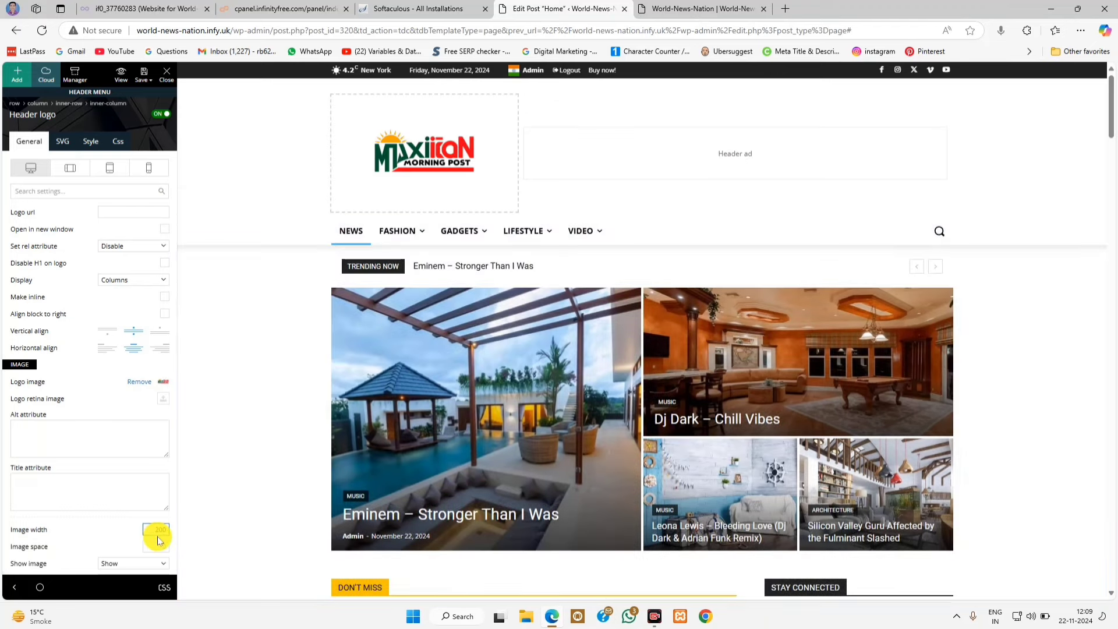
type("150")
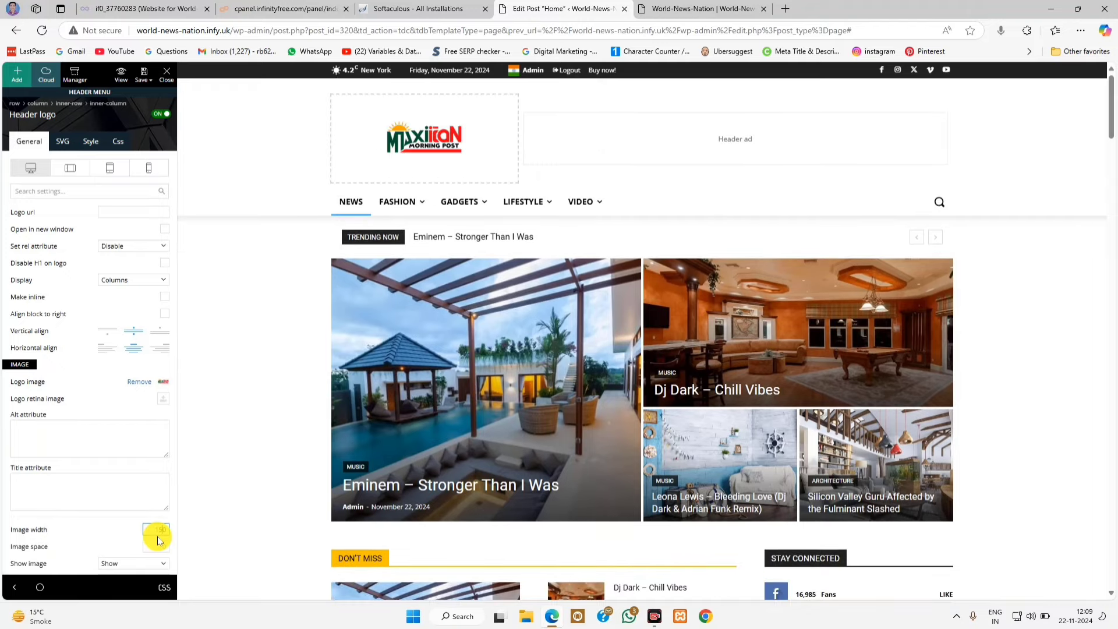
Step: Set the header logo's retina image to the Maxiicon Morning Post logo from the media library and save all changes
left_click(166, 401)
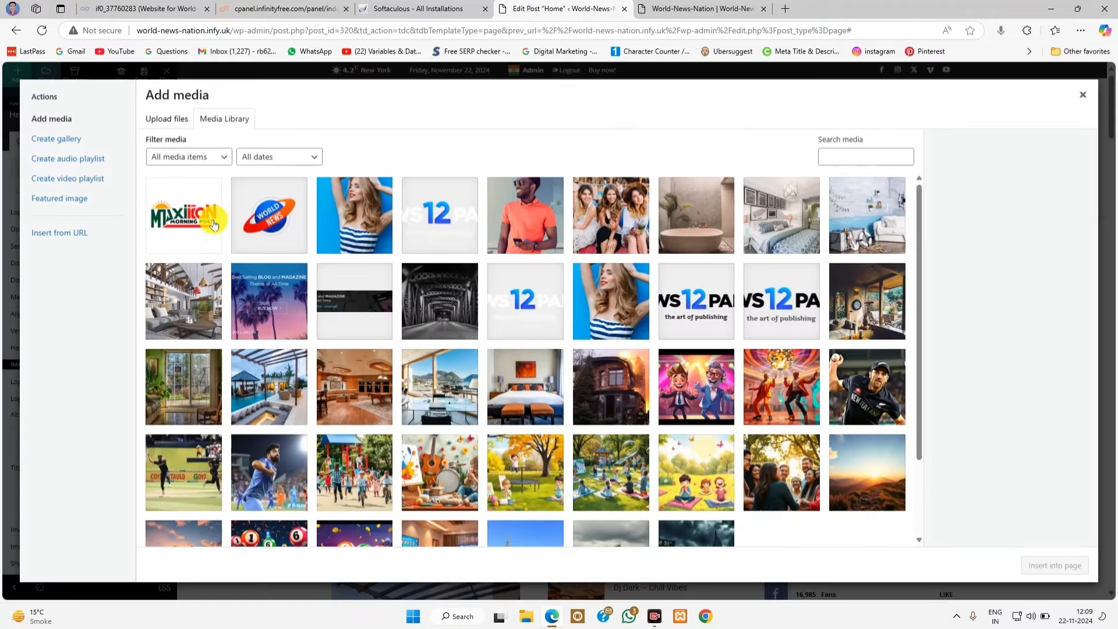
left_click(207, 220)
left_click(1041, 565)
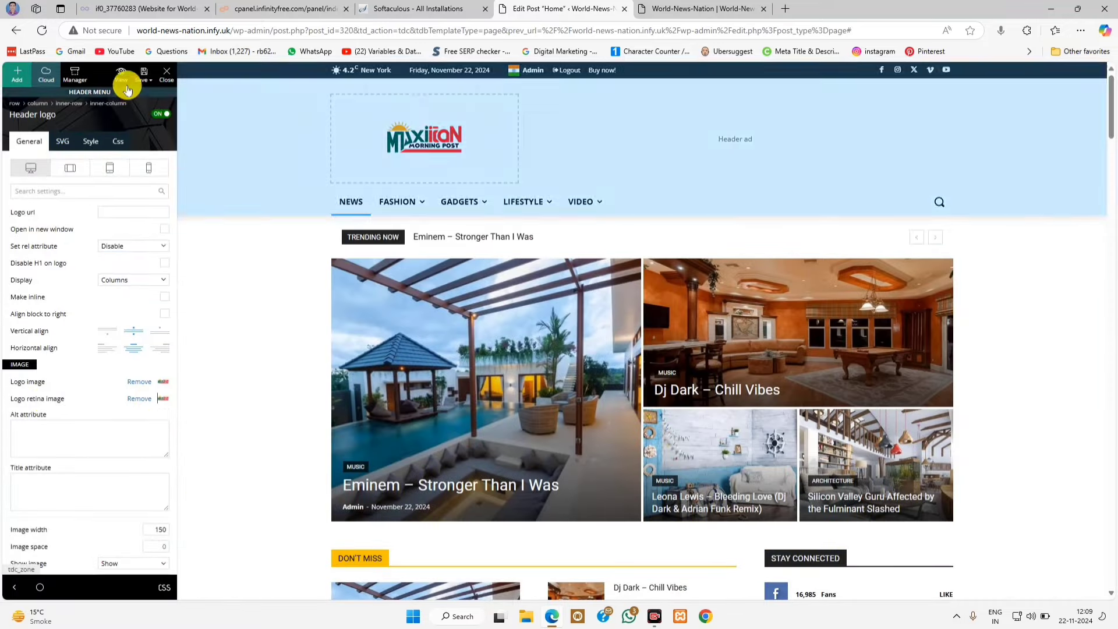
mouse_move(140, 75)
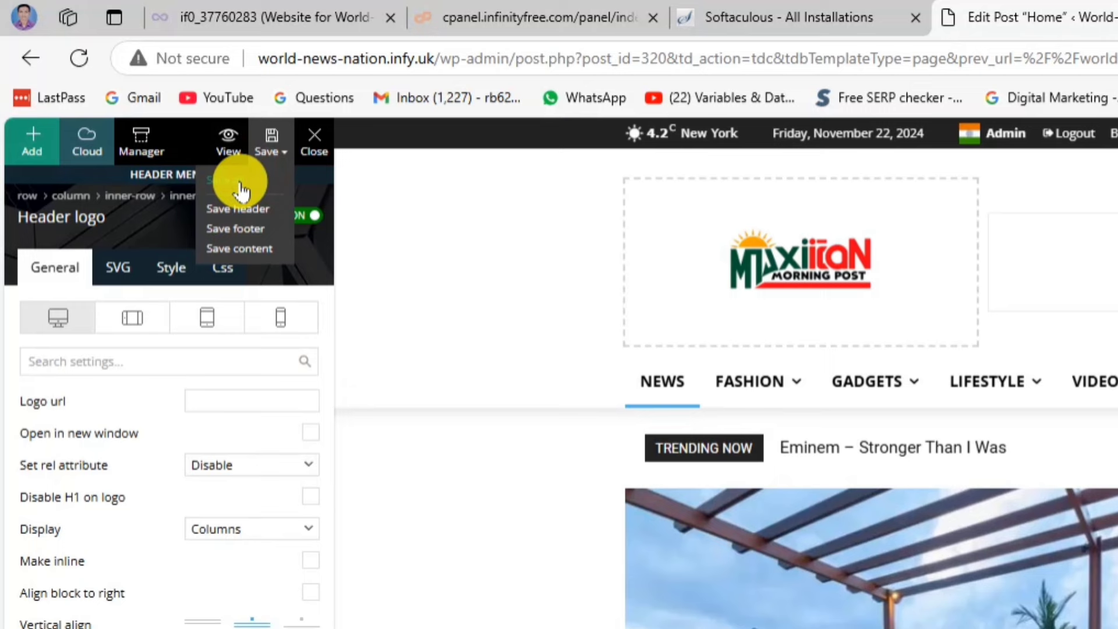
left_click(127, 101)
left_click(1117, 628)
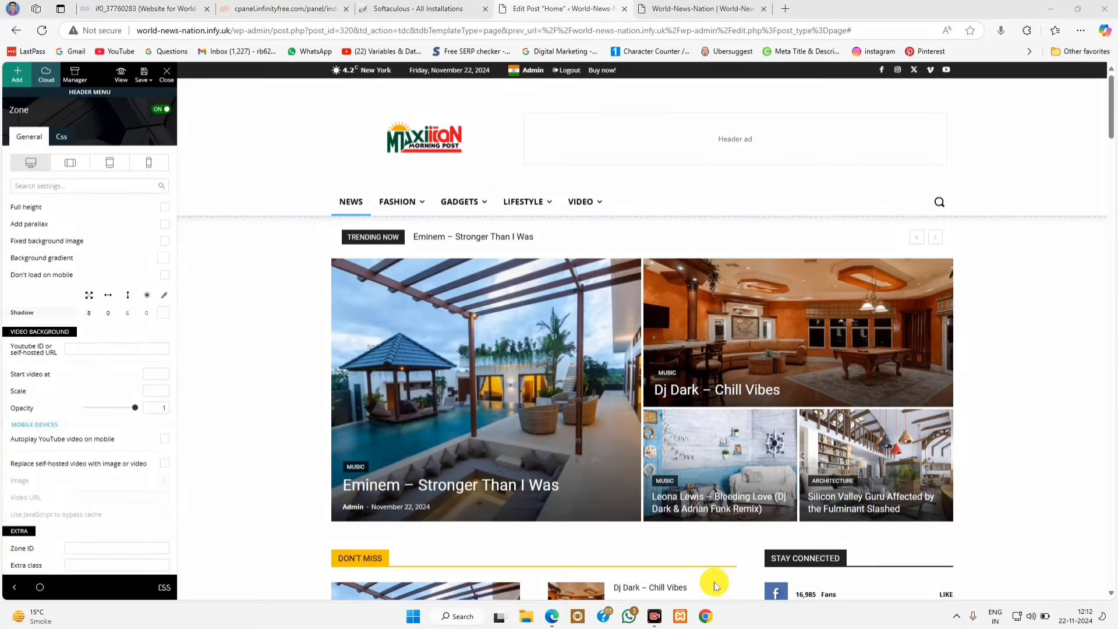
Step: Delete the header ad element beside the logo and clear the empty inner column it occupied
mouse_move(518, 102)
left_mouse_down()
mouse_move(664, 184)
mouse_move(979, 195)
mouse_move(982, 184)
left_mouse_up()
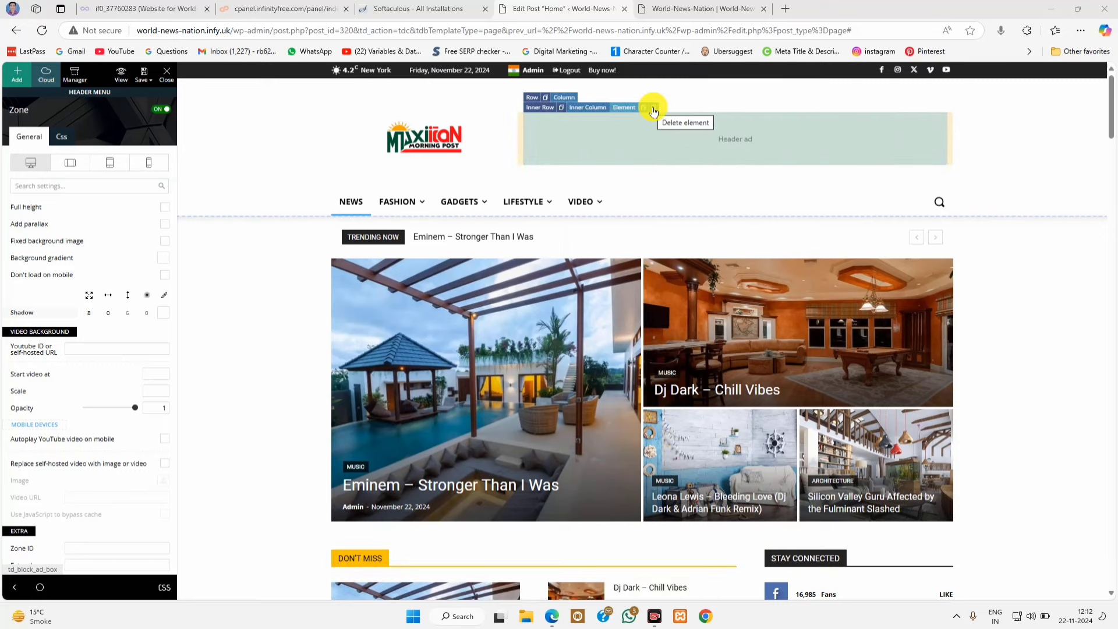
left_click(653, 110)
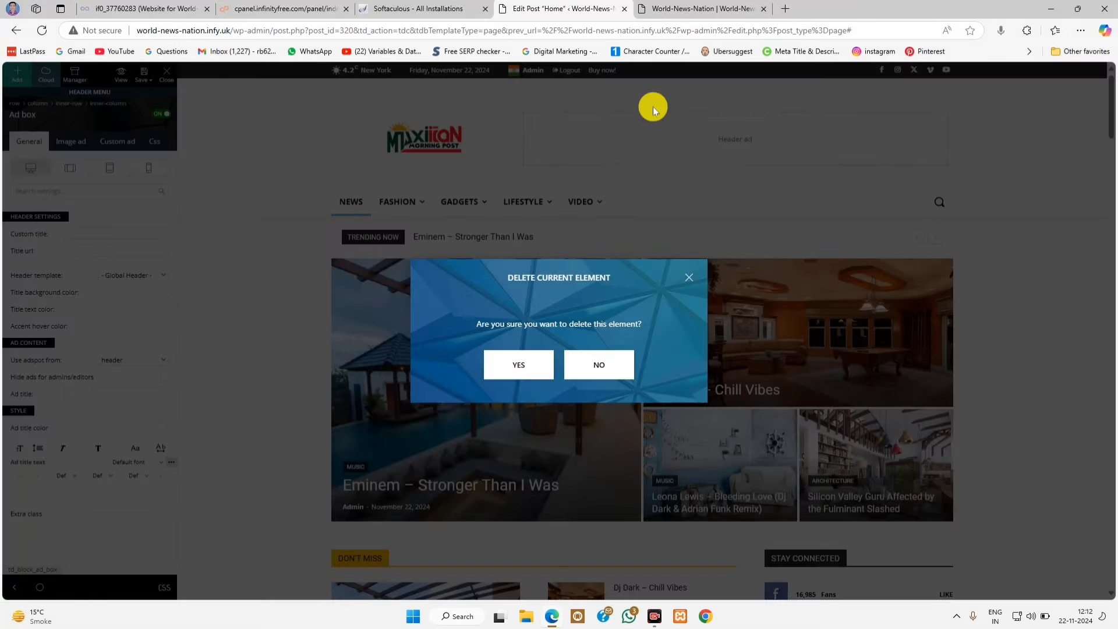
left_click(524, 362)
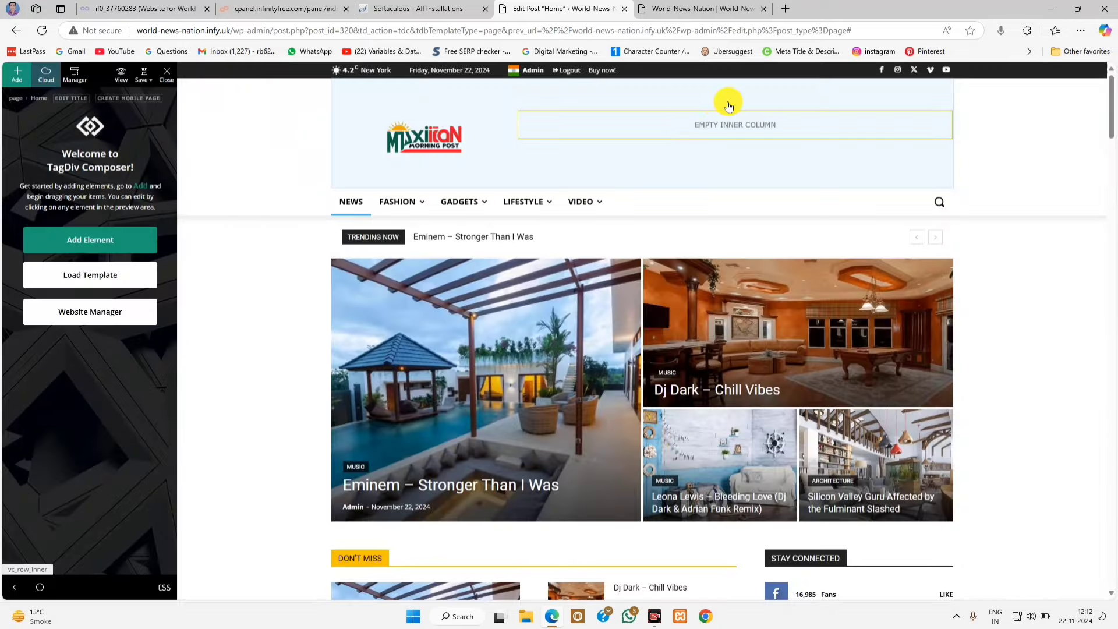
right_click(576, 120)
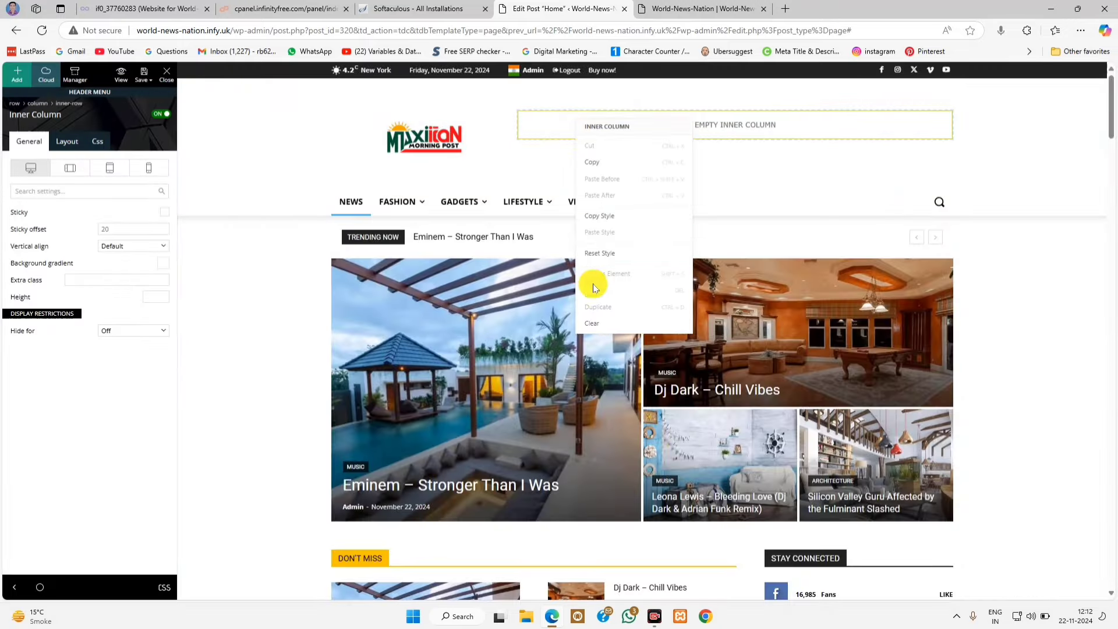
left_click(594, 323)
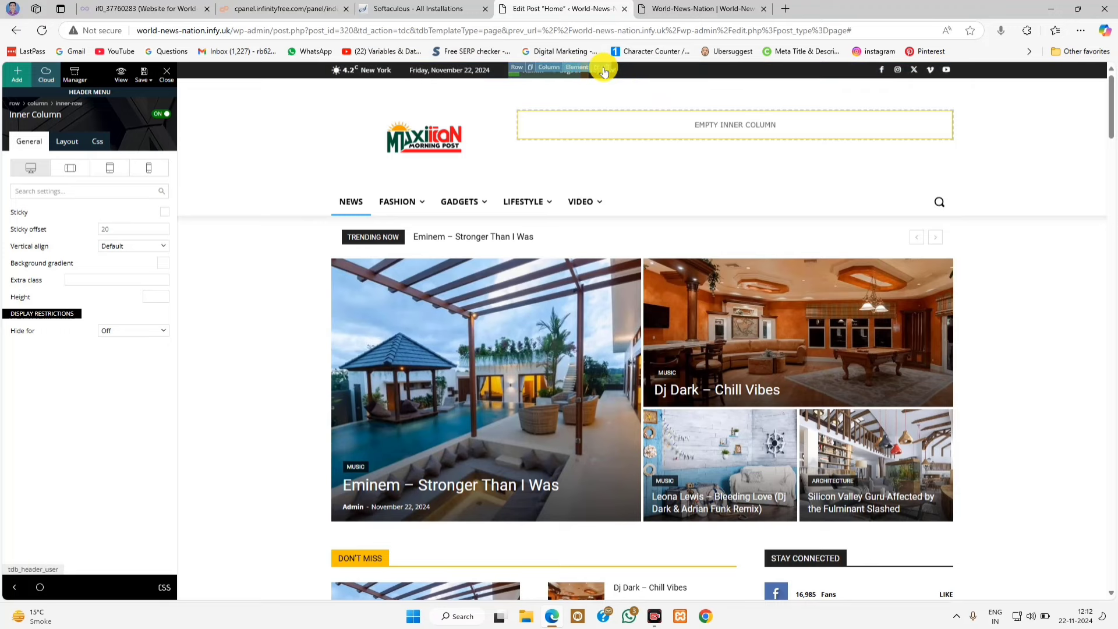
Step: Delete the user login element and the horizontal menu element from the header's top bar and save all changes
left_click(604, 70)
left_click(523, 364)
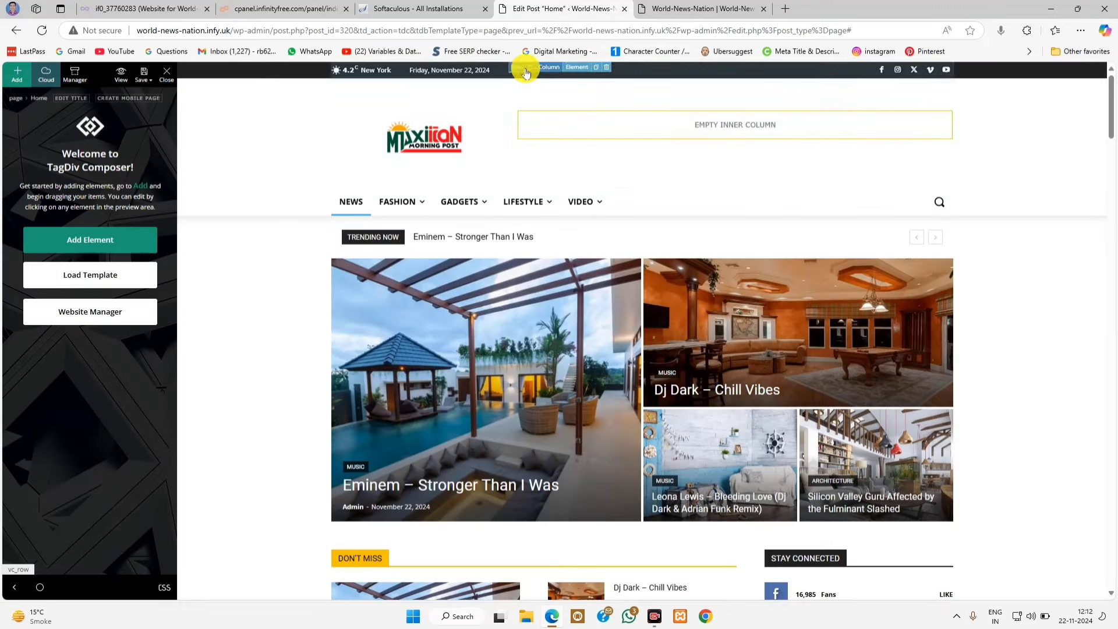
left_click(604, 70)
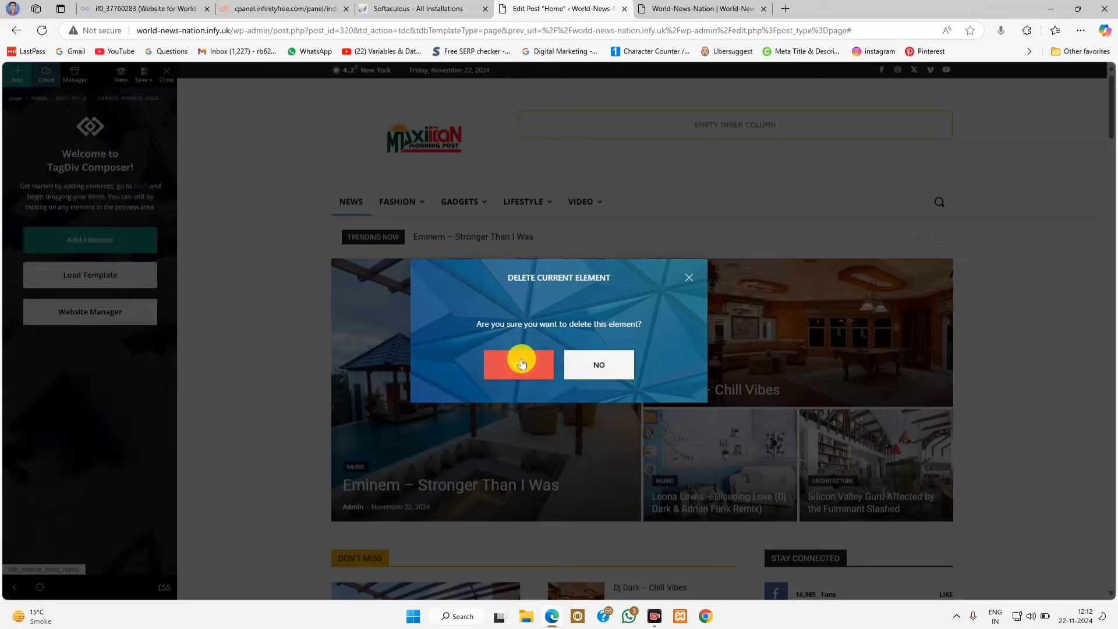
left_click(520, 361)
mouse_move(146, 77)
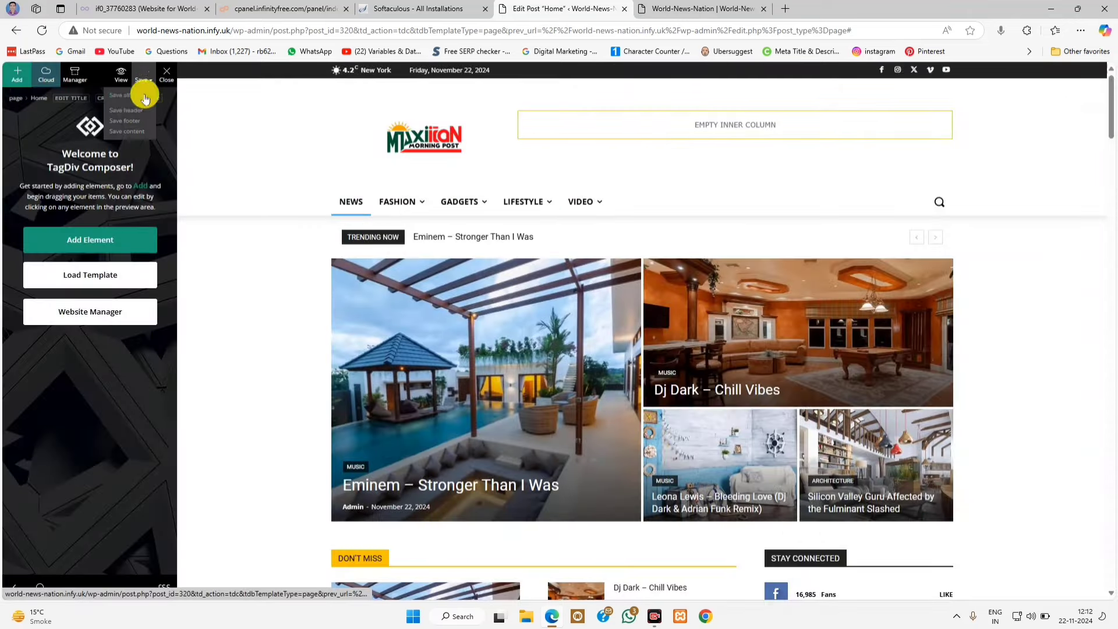
left_click(145, 96)
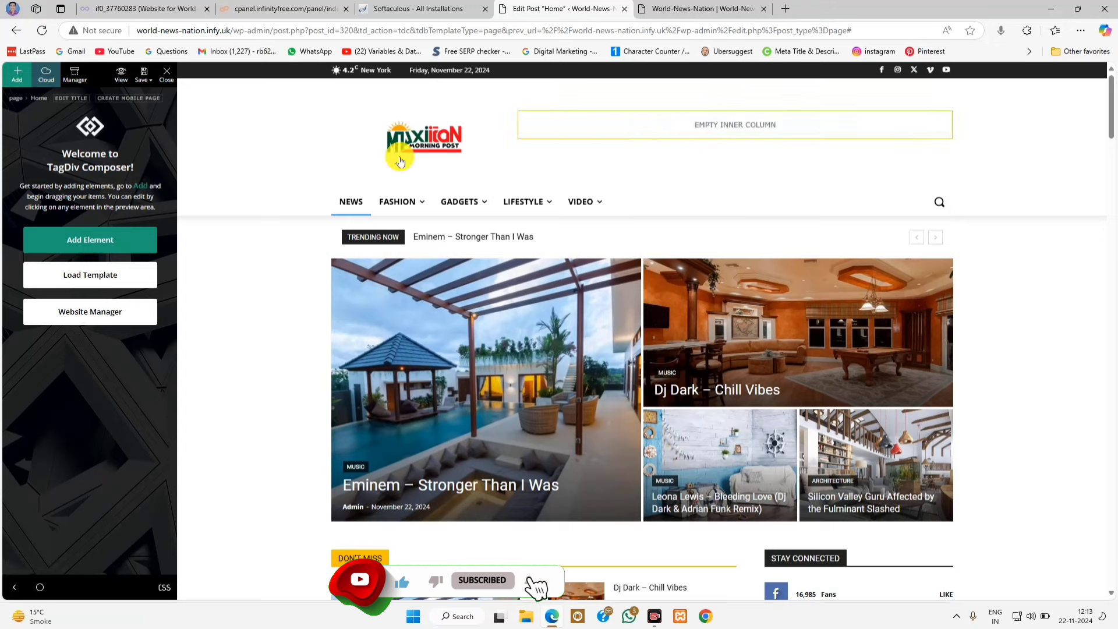
Step: Check the header on the live site and view the settings of the top bar's row and zone in the composer
left_click(689, 15)
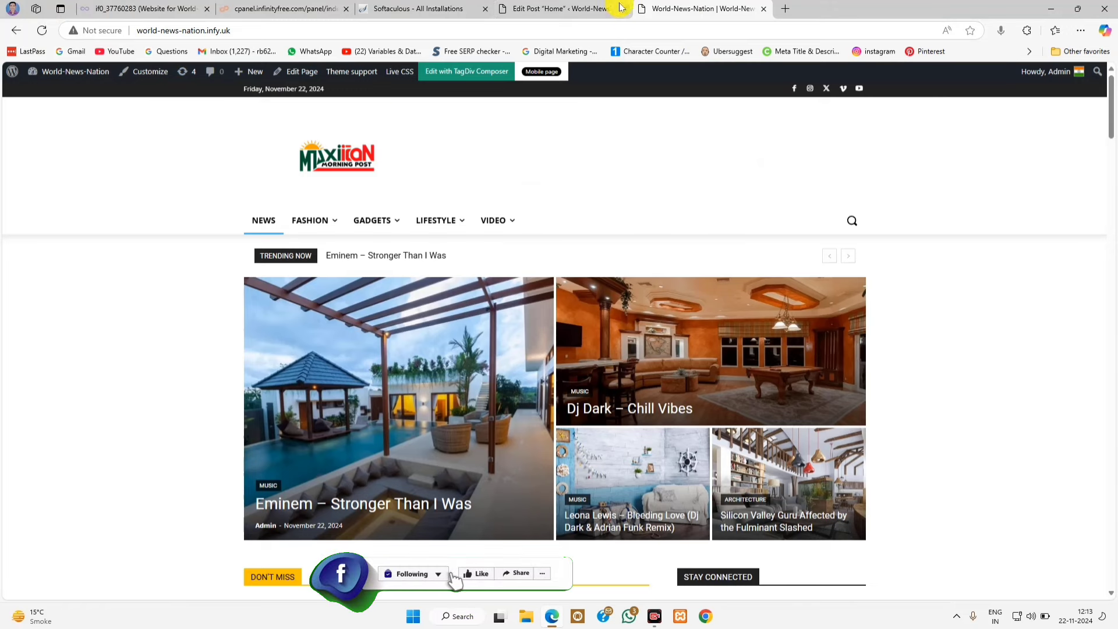
left_click(565, 8)
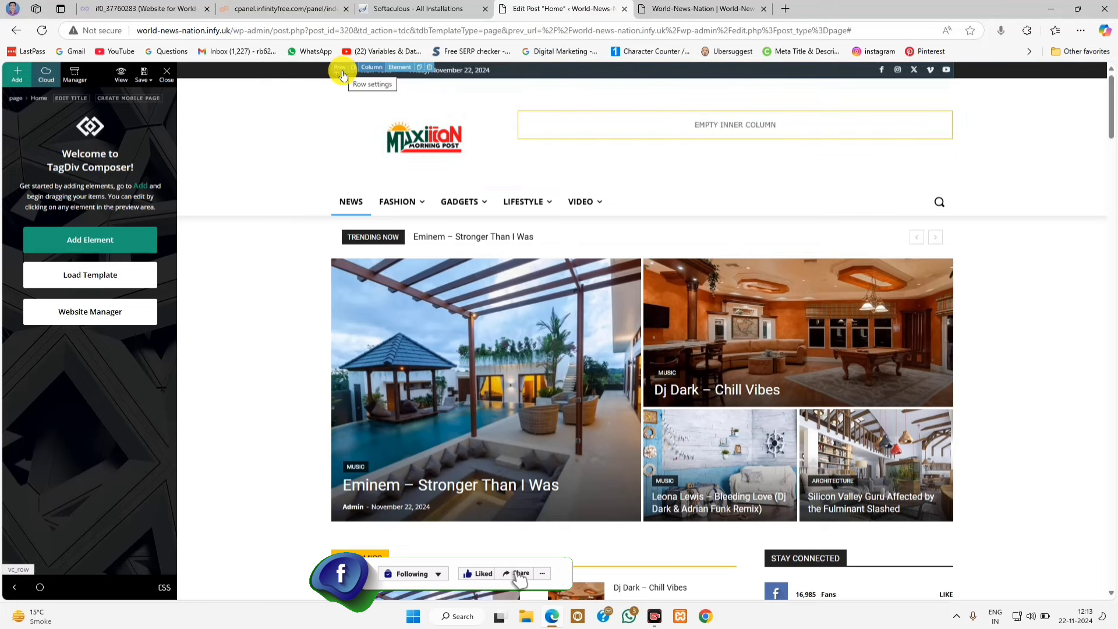
left_click(343, 75)
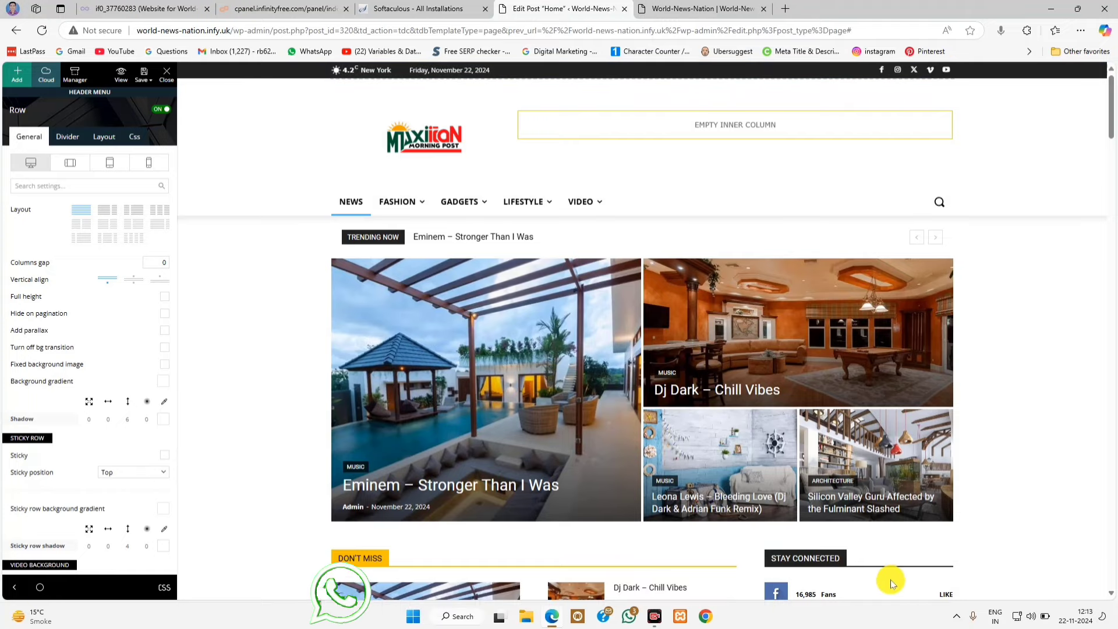
left_click(917, 85)
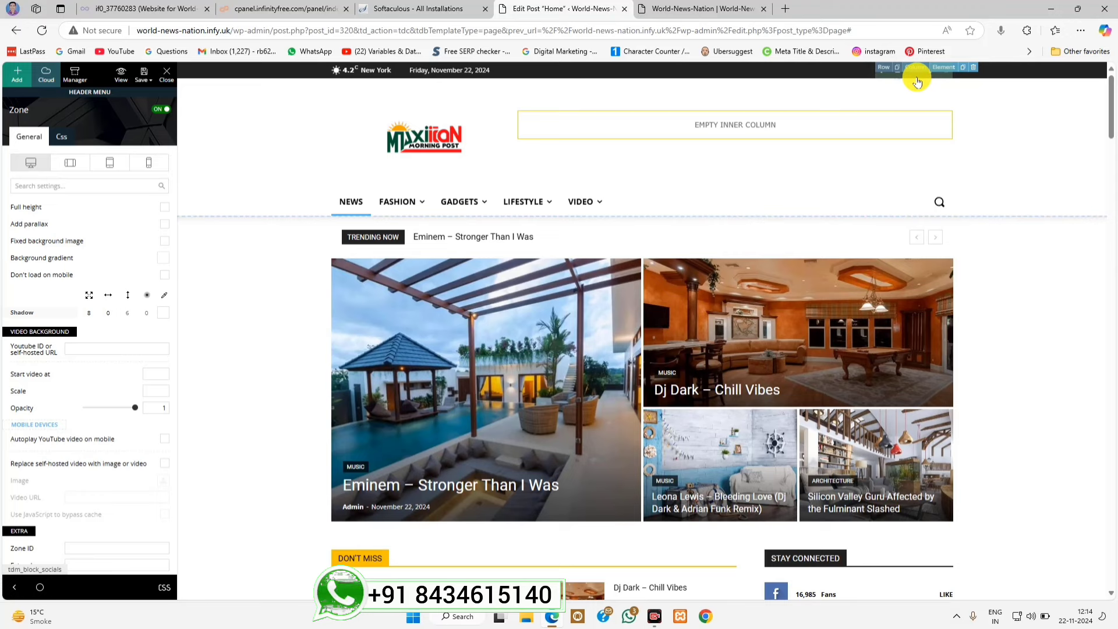
Step: Examine the top bar's social icons settings, including the Facebook, Instagram, Twitter and Vimeo link fields, rel attribute and icon order
left_click(918, 82)
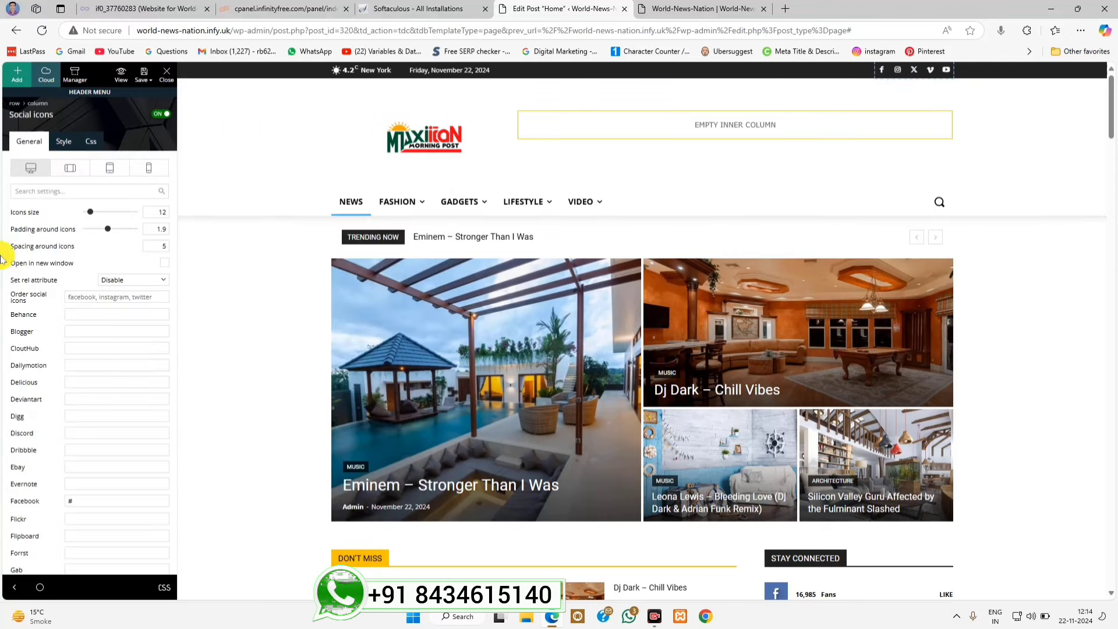
scroll(132, 345, "down", 3)
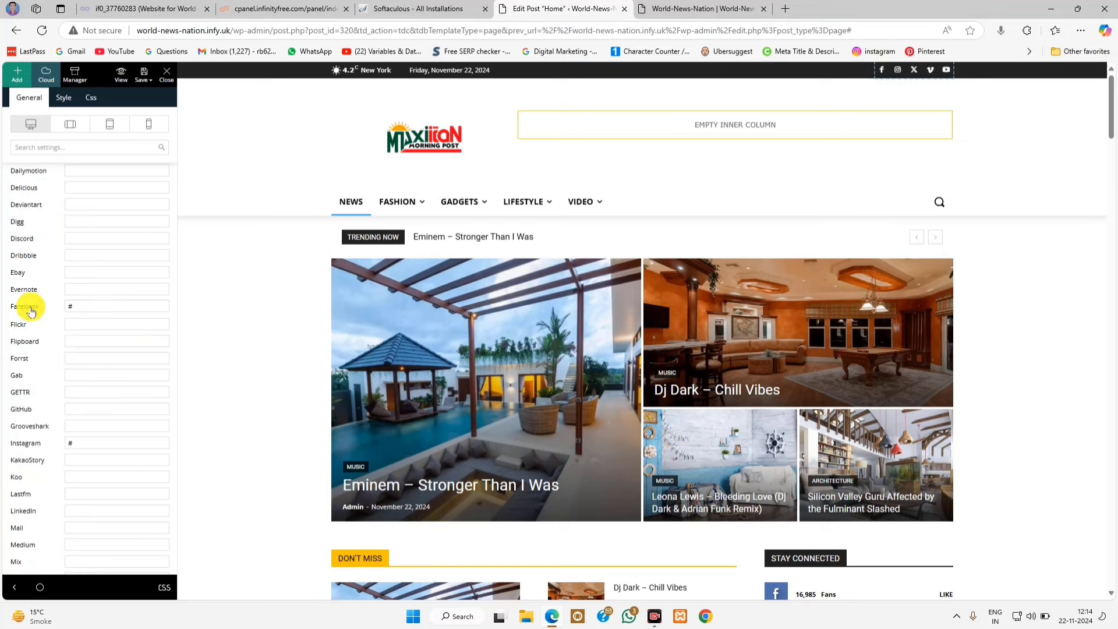
type("#")
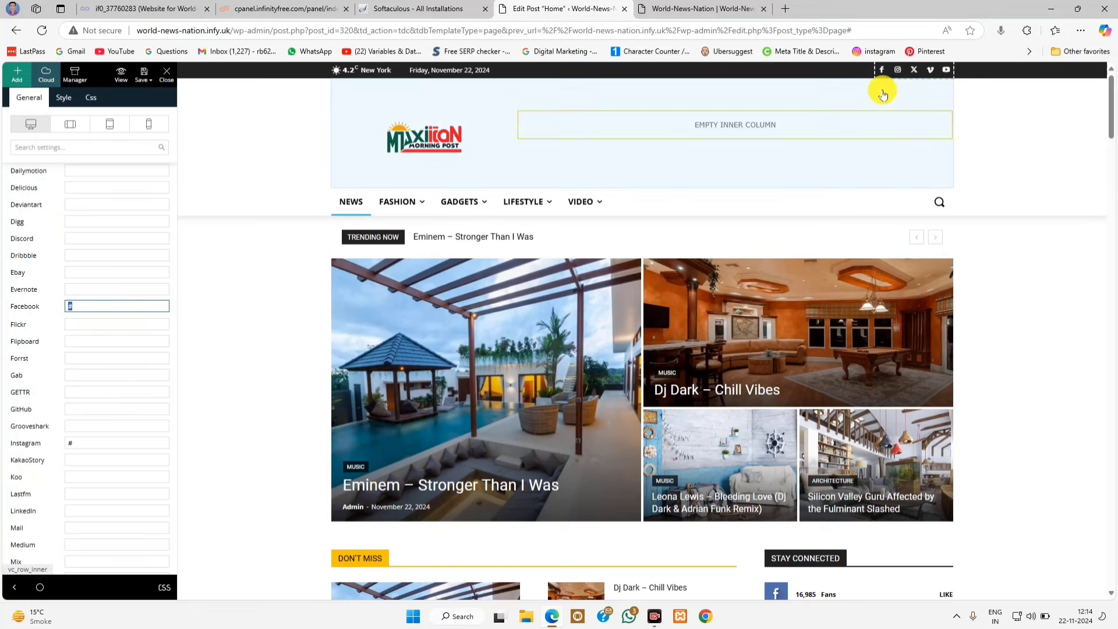
left_click(80, 444)
scroll(119, 464, "down", 3)
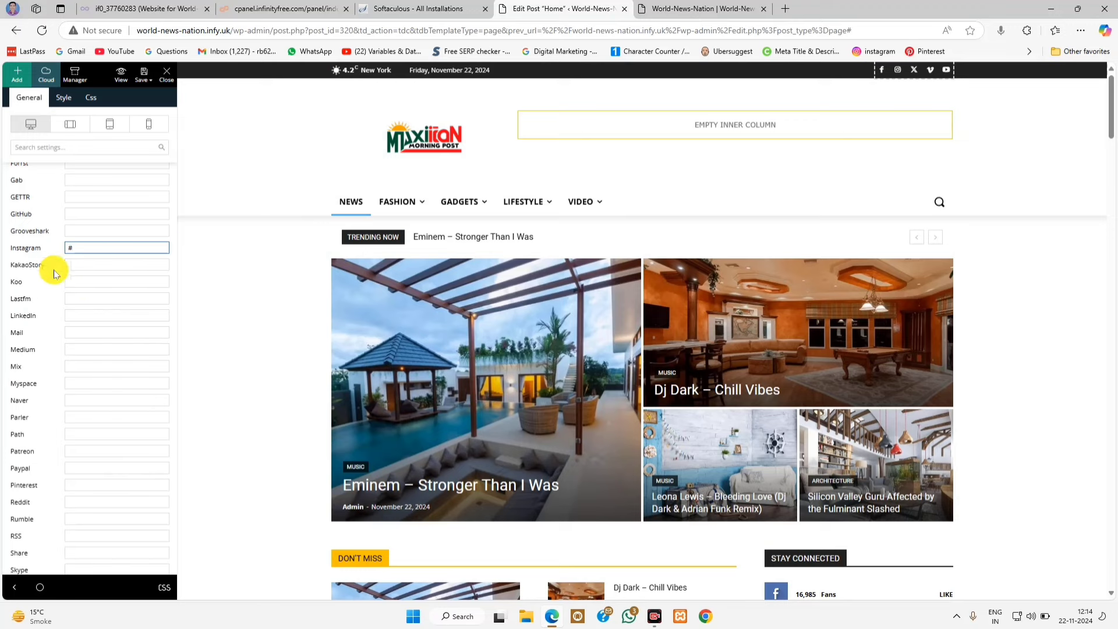
scroll(113, 466, "down", 3)
scroll(113, 466, "down", 3)
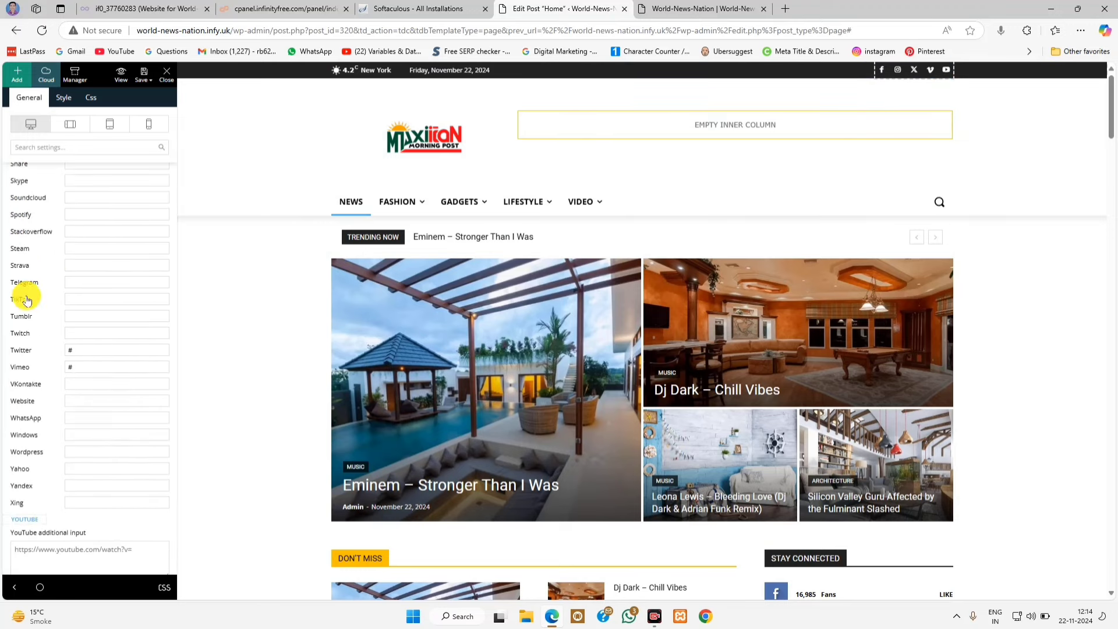
scroll(121, 405, "up", 20)
scroll(122, 405, "up", 1)
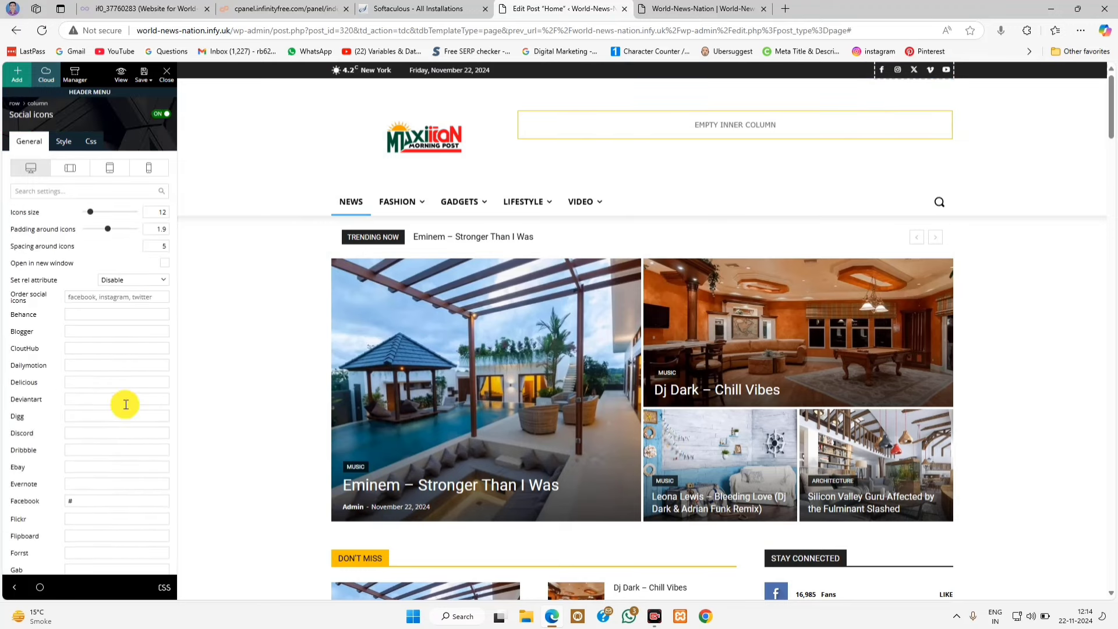
left_click(120, 281)
left_click(120, 280)
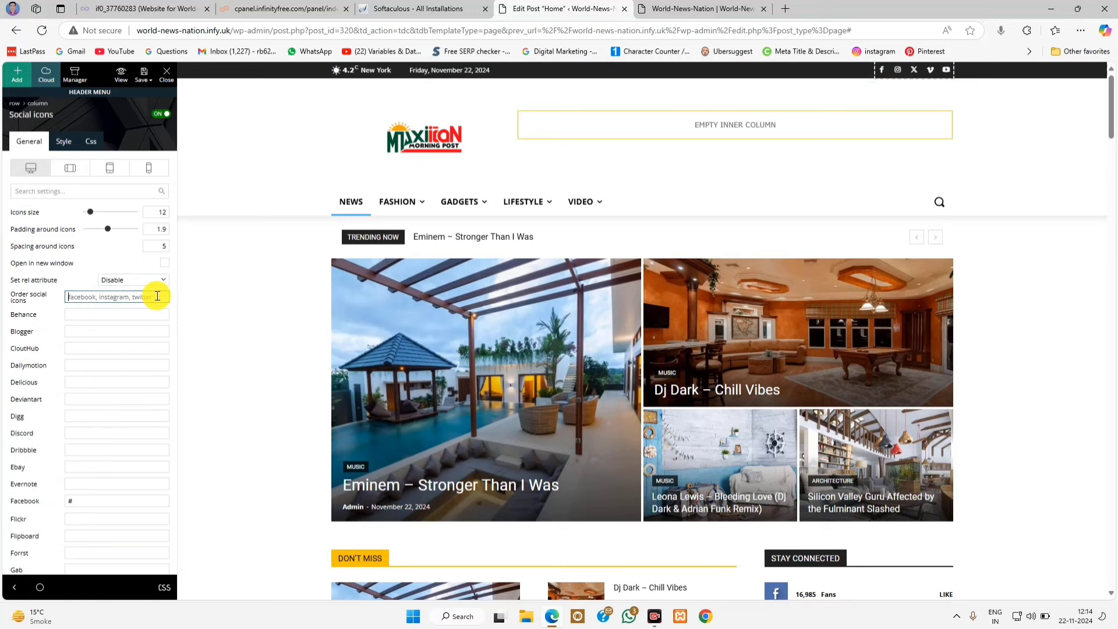
Step: Save all changes to the page and close the composer
mouse_move(144, 74)
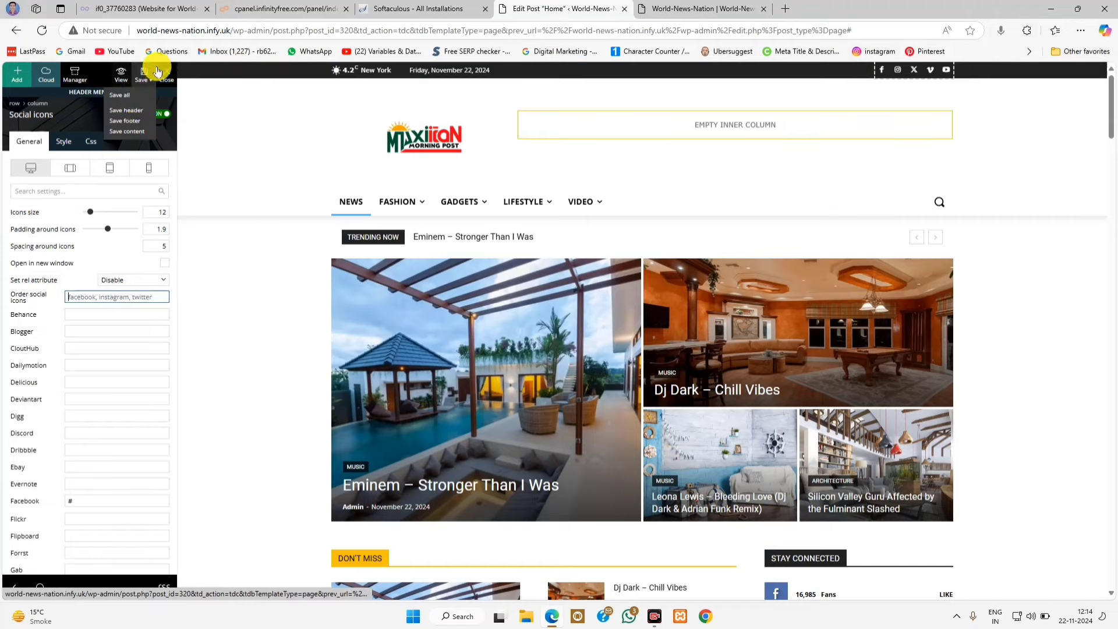
left_click(132, 99)
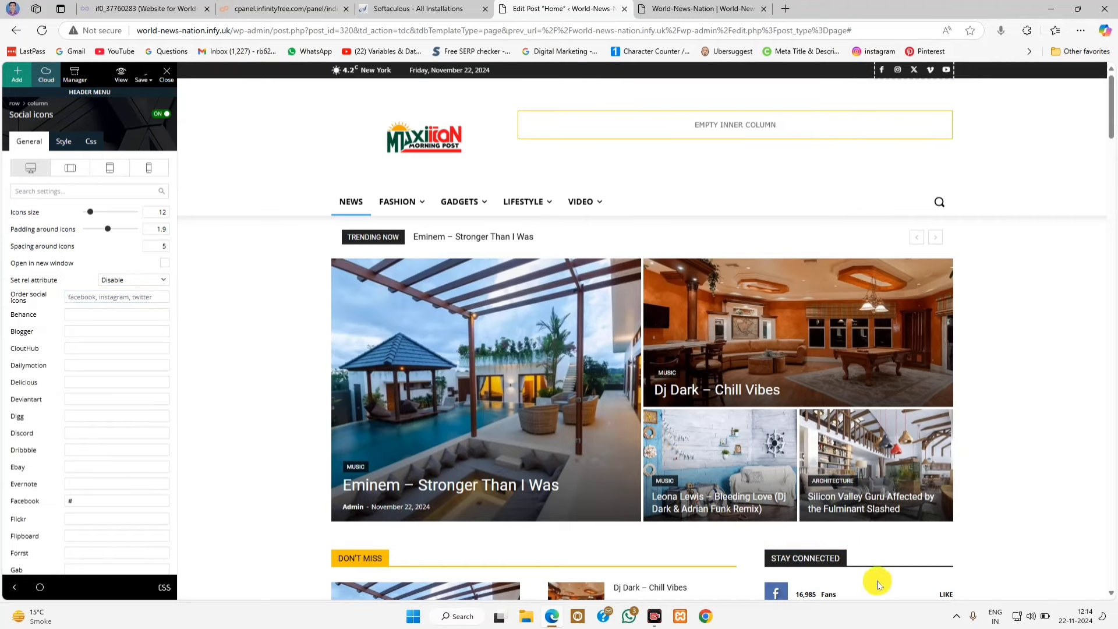
left_click(883, 589)
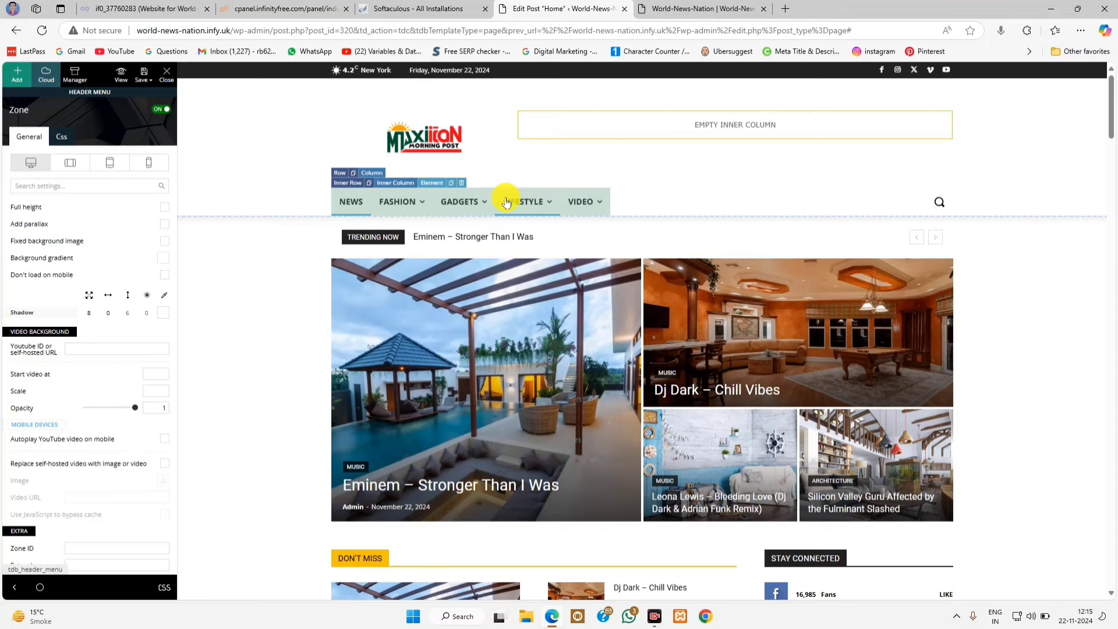
left_click(160, 77)
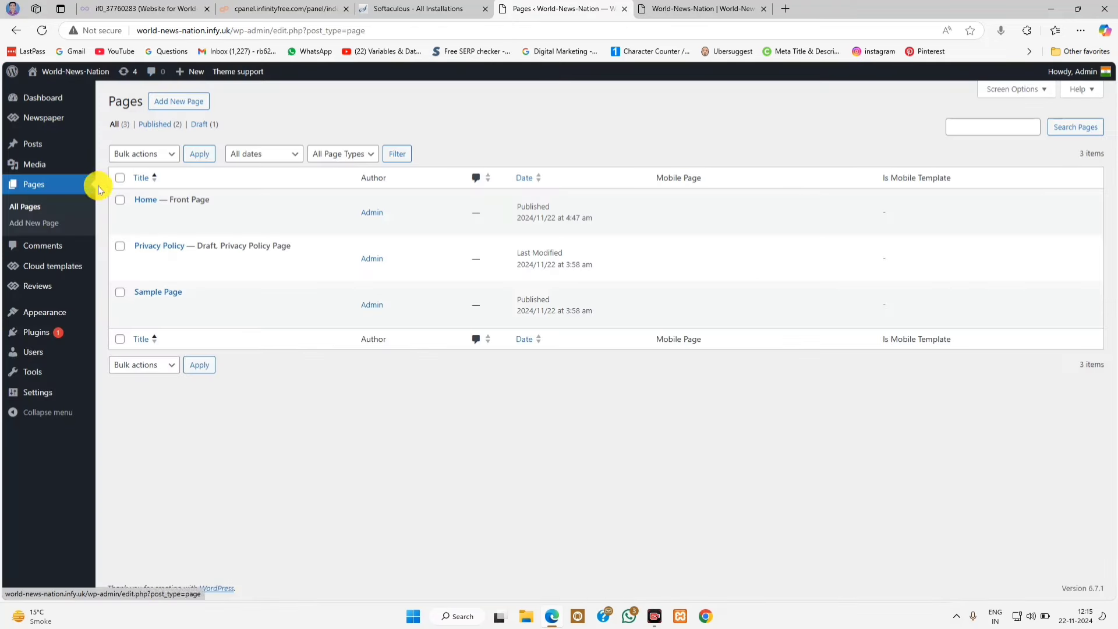
Step: Open the site's navigation menus and select td-demo-top-menu for editing
mouse_move(41, 316)
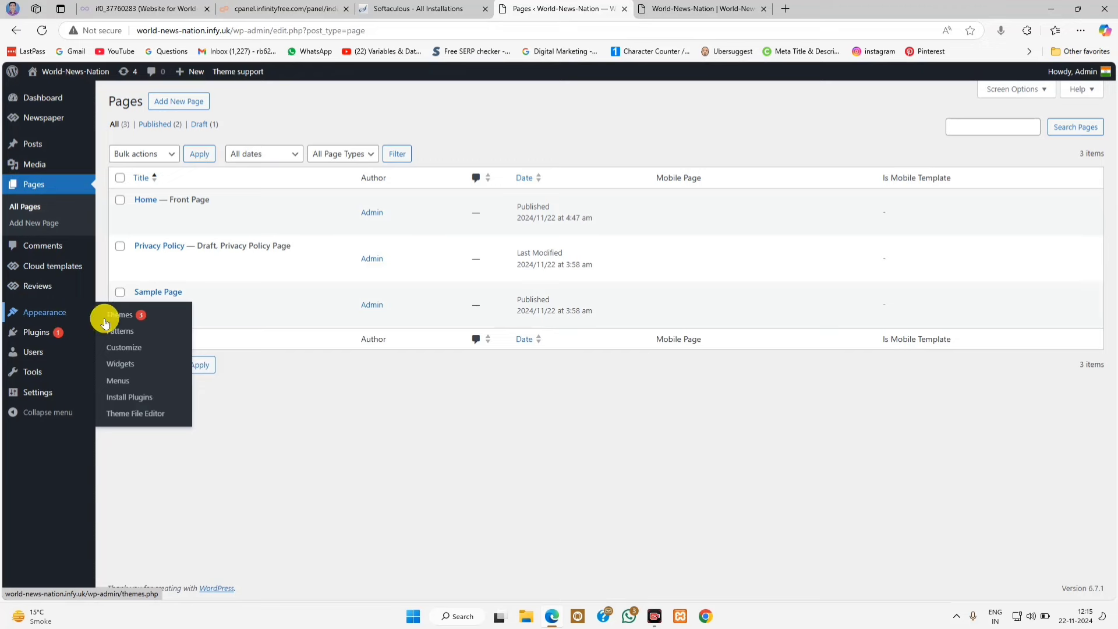
left_click(114, 382)
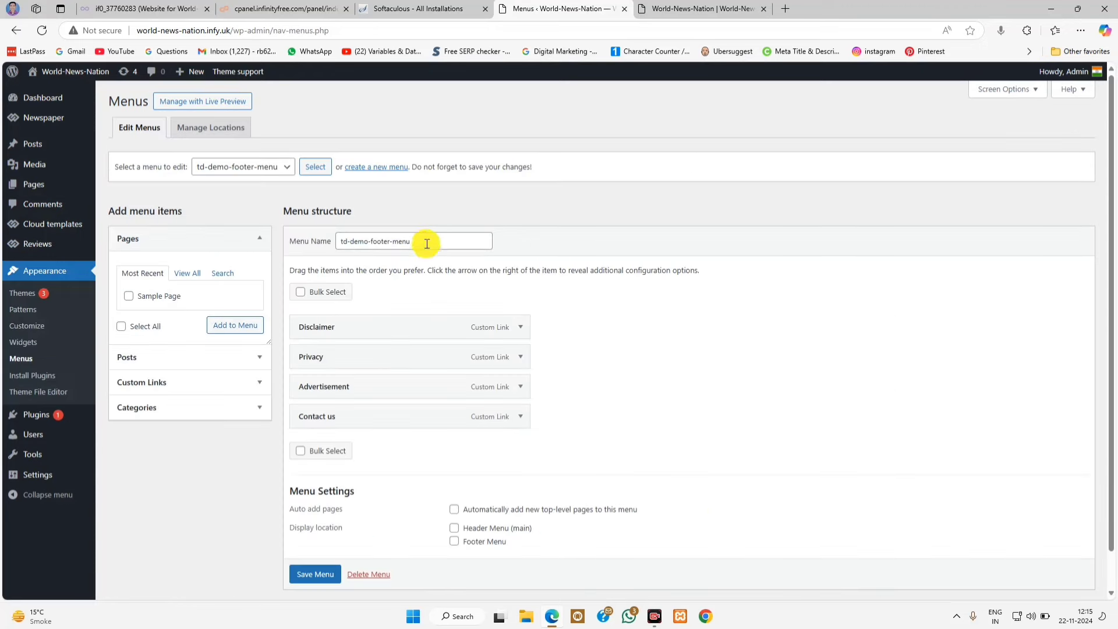
left_click_drag(449, 244, 277, 232)
left_click(239, 169)
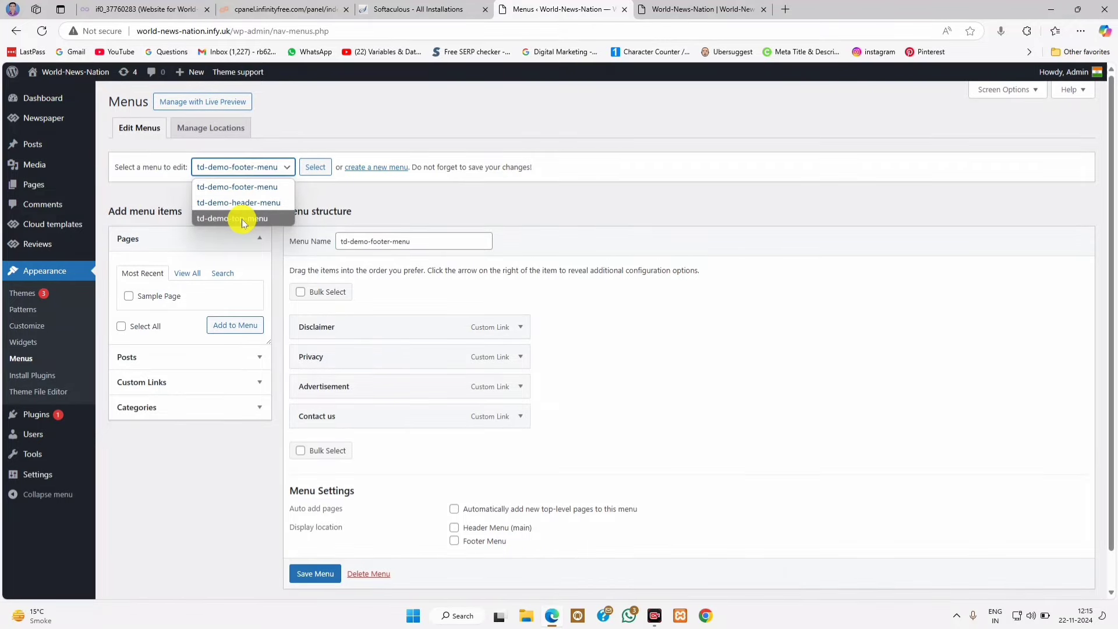
left_click(242, 219)
left_click(315, 175)
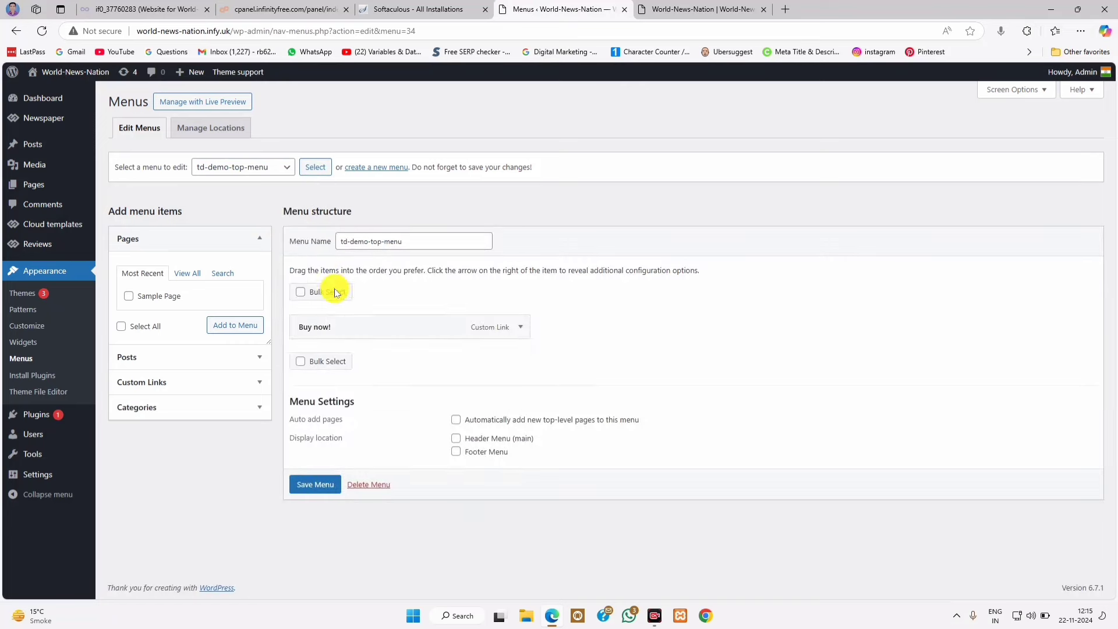
Step: Remove the "Buy now!" custom link from the td-demo-top-menu structure
left_click(520, 325)
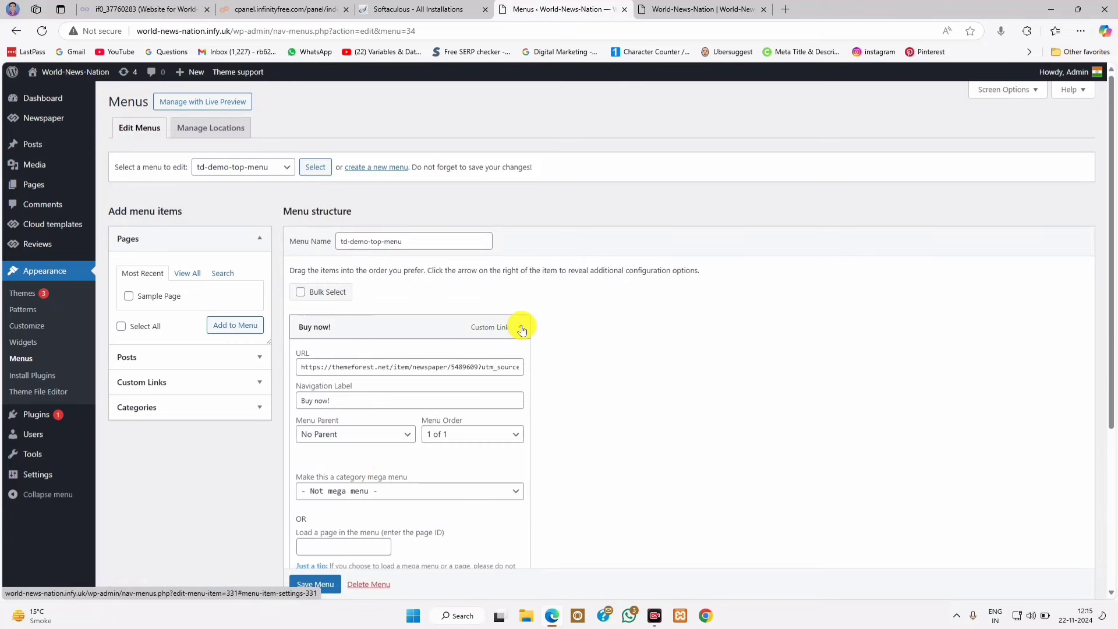
scroll(420, 397, "down", 3)
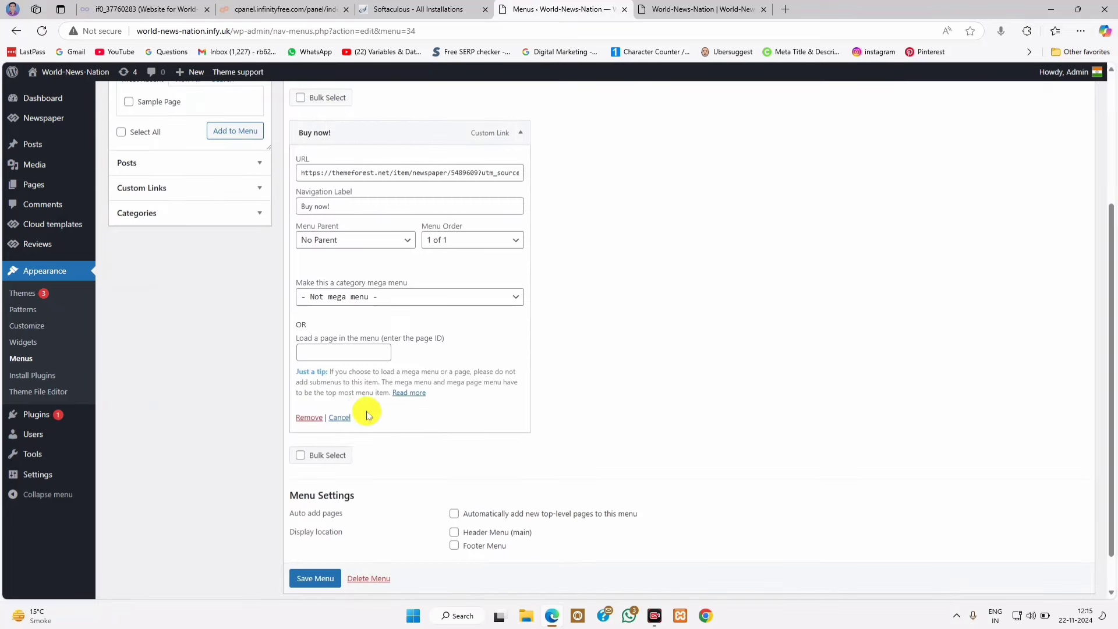
left_click(310, 417)
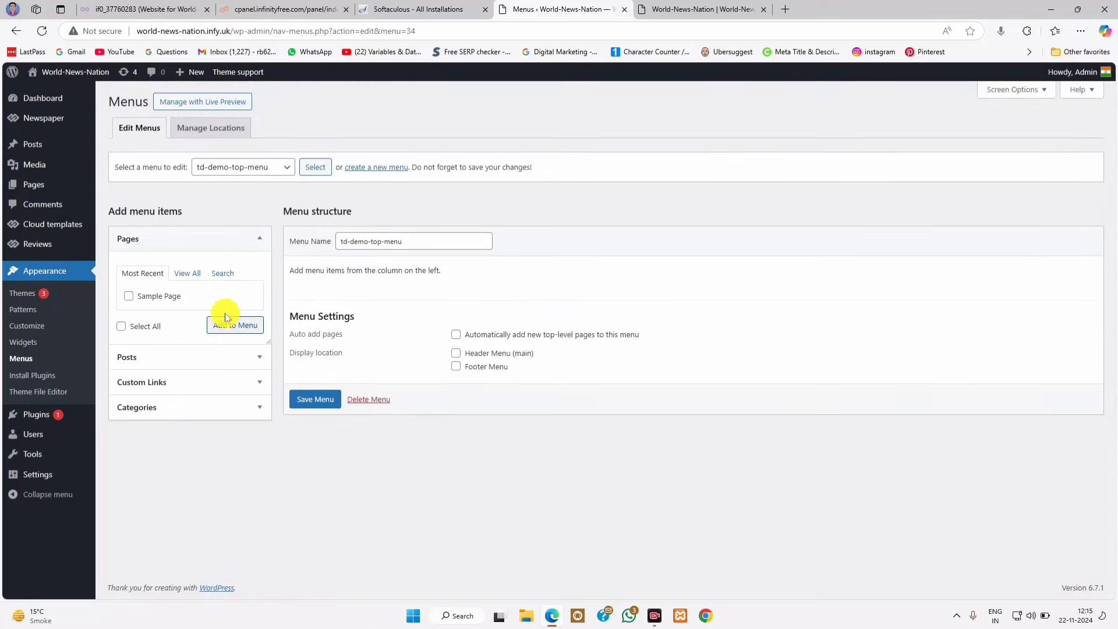
Step: Add the Election, Health, Latest News and Lifestyle categories to td-demo-top-menu
left_click(186, 274)
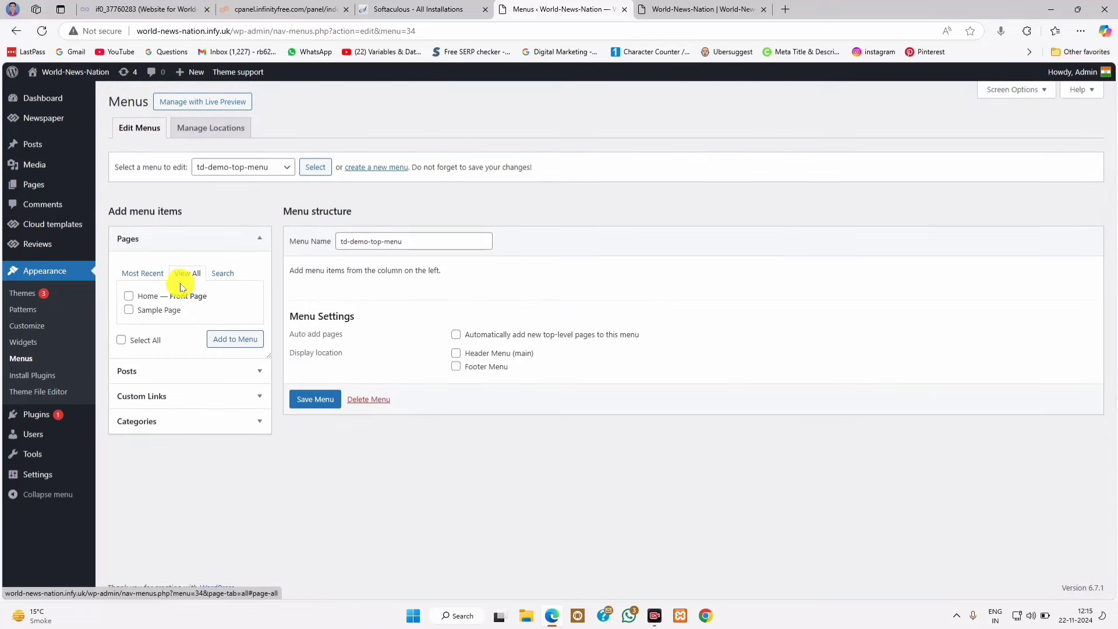
left_click(158, 420)
left_click(182, 348)
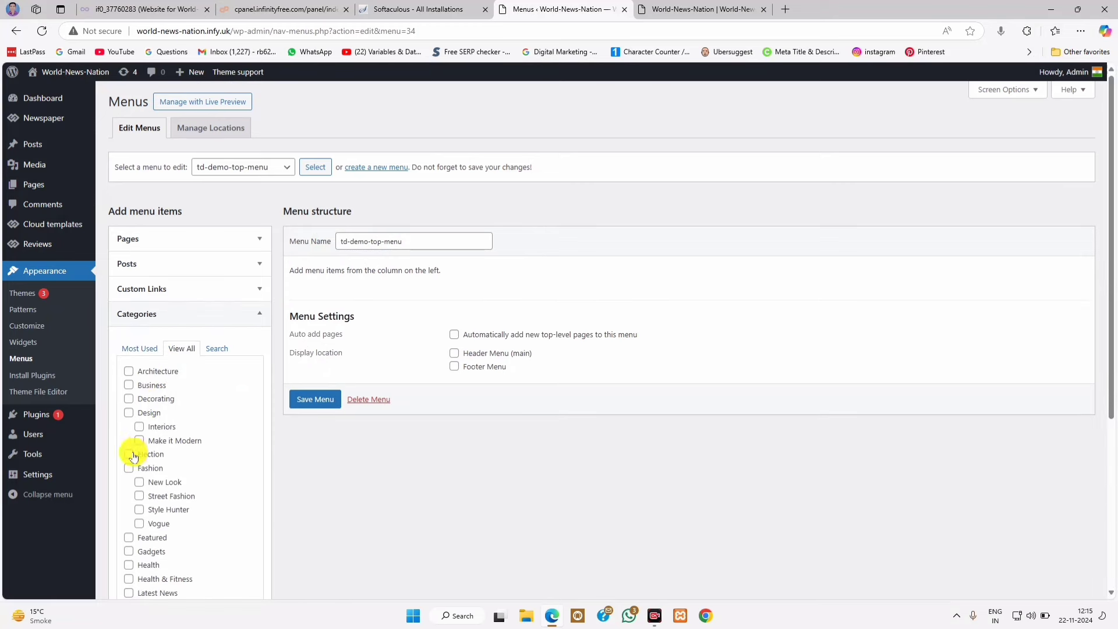
left_click(129, 565)
scroll(198, 477, "down", 3)
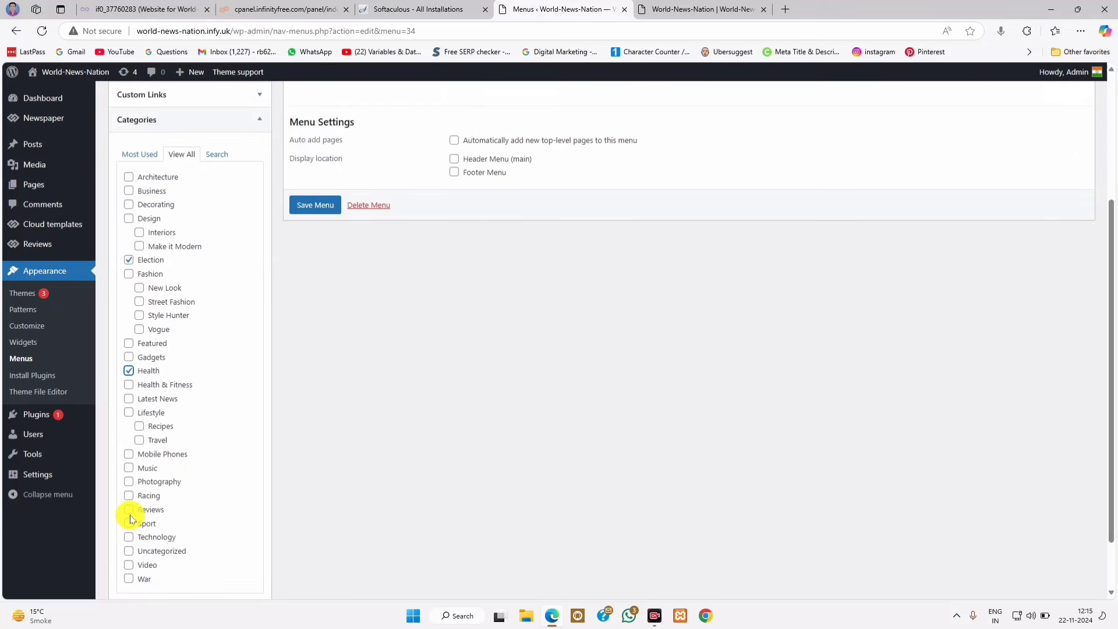
left_click(128, 399)
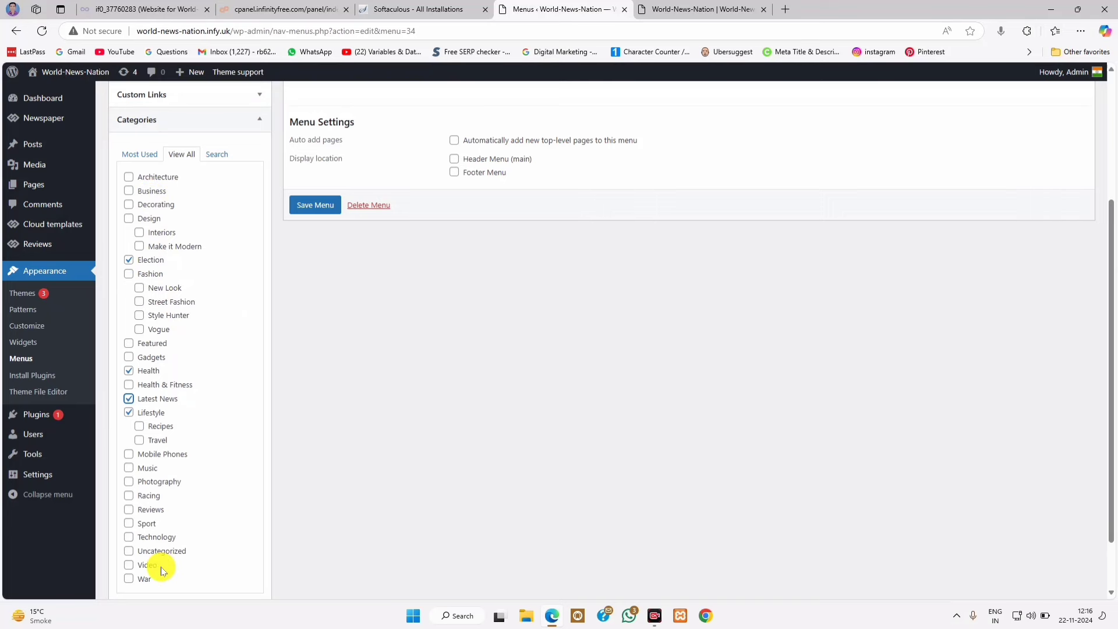
scroll(196, 307, "down", 2)
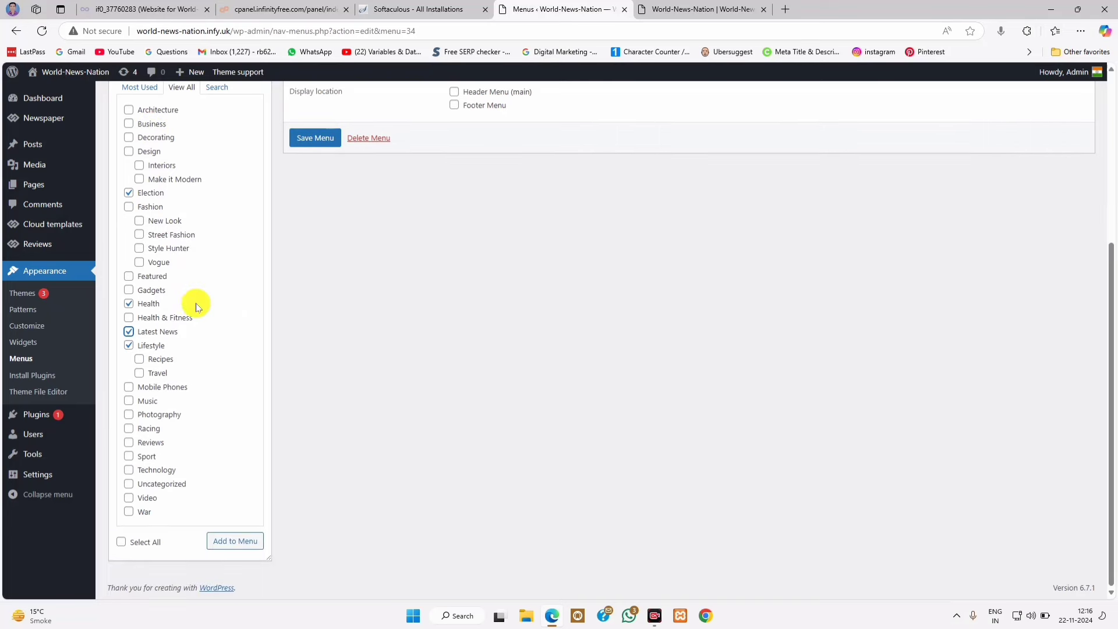
left_click(226, 537)
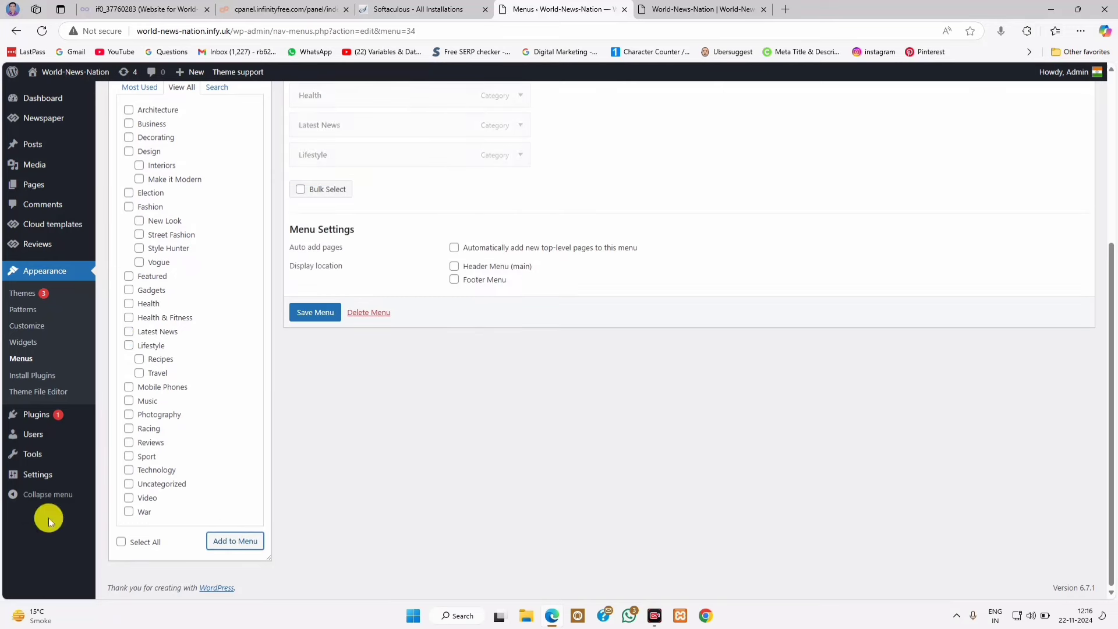
Step: Add the War category to td-demo-top-menu and collapse the category list
left_click(129, 512)
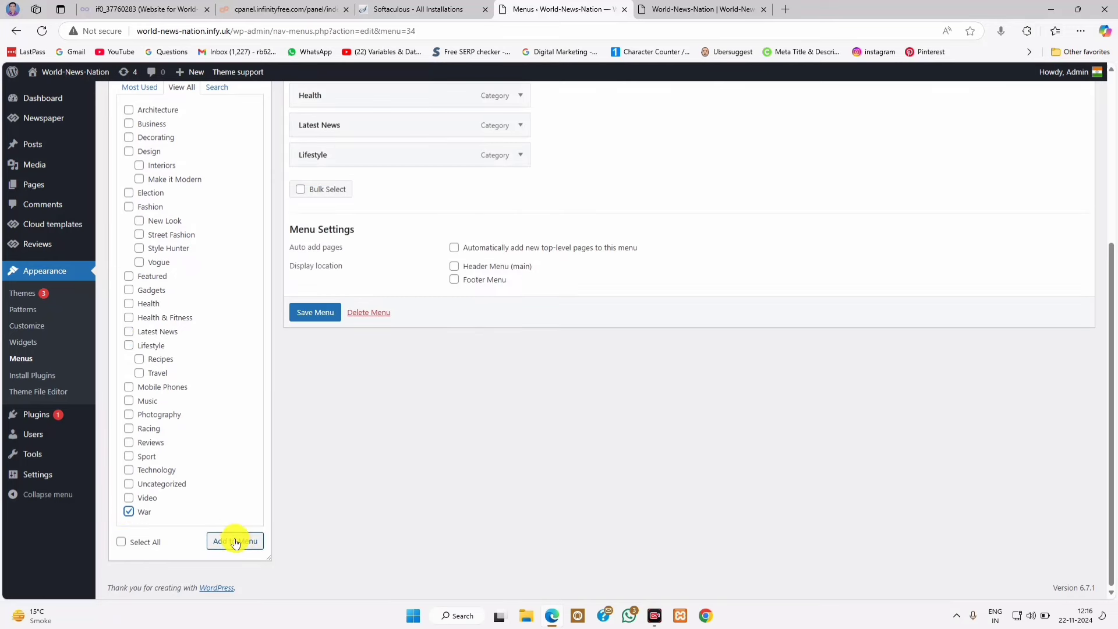
left_click(236, 541)
scroll(423, 218, "up", 3)
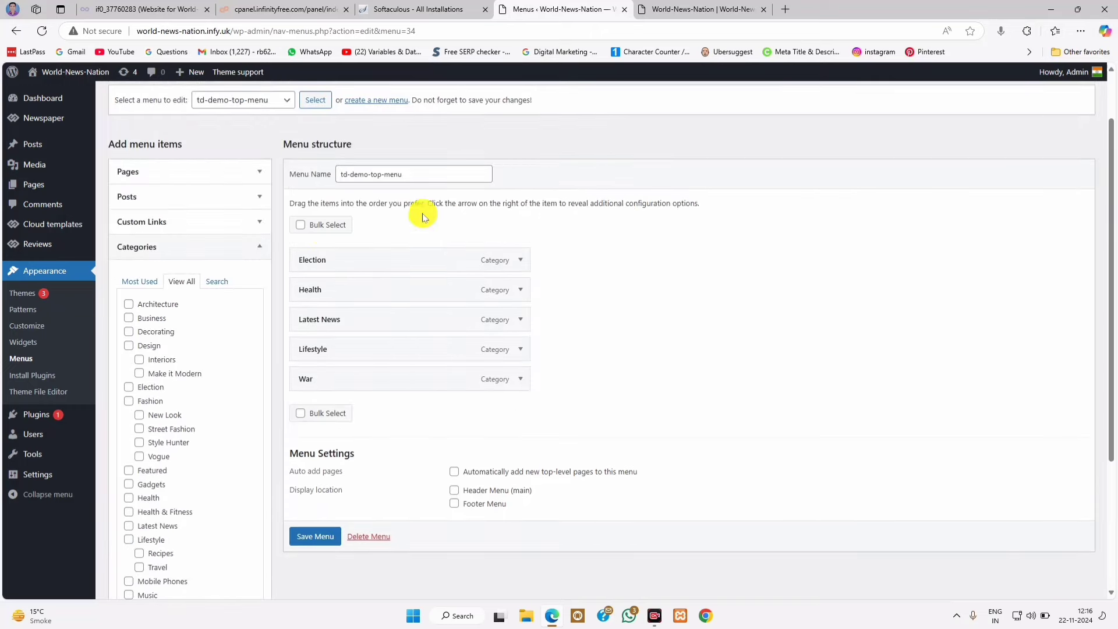
left_click(241, 247)
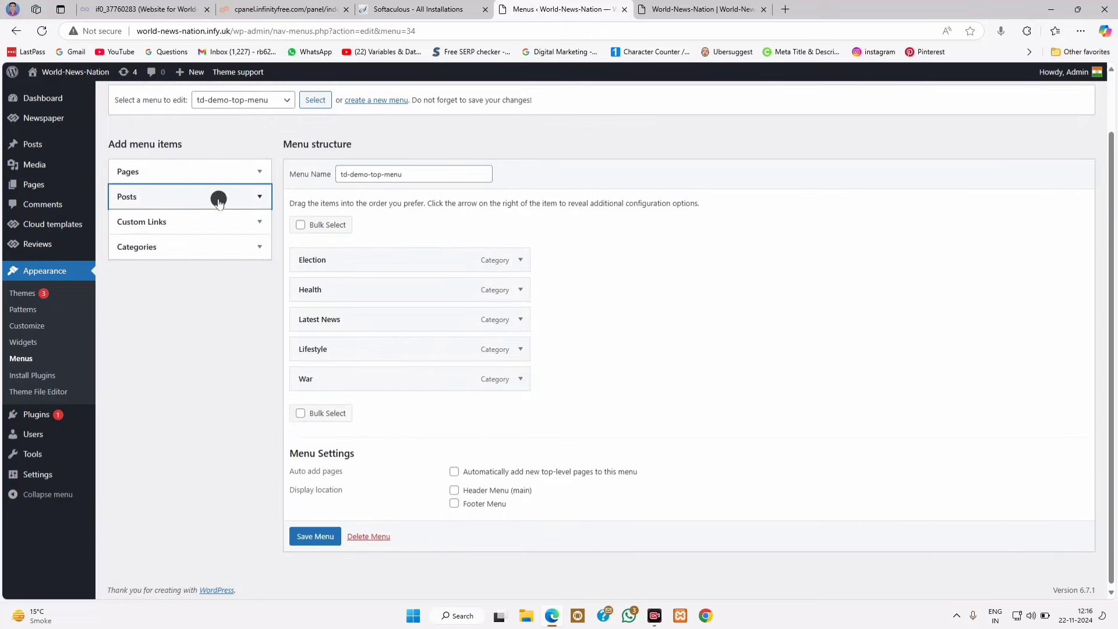
Step: Add the Home front page as the first item of td-demo-top-menu, assign it to Header Menu (main) and save the menu
left_click(219, 196)
left_click(218, 188)
left_click(217, 175)
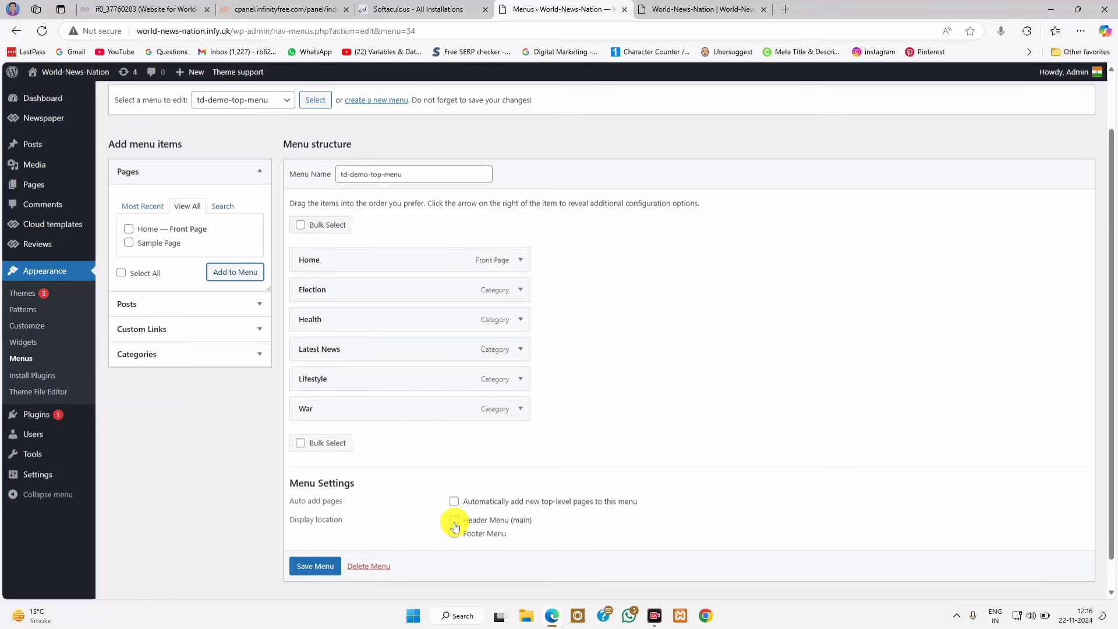
left_click(309, 564)
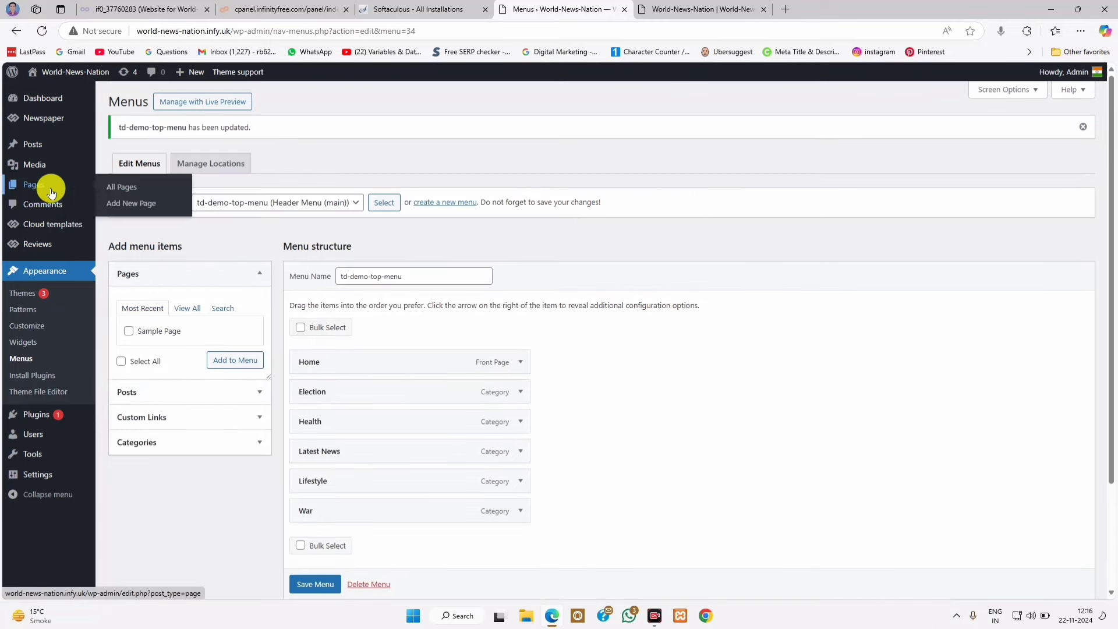
Step: Open the Home page in TagDiv Composer and set its header main menu to td-demo-top-menu
left_click(119, 187)
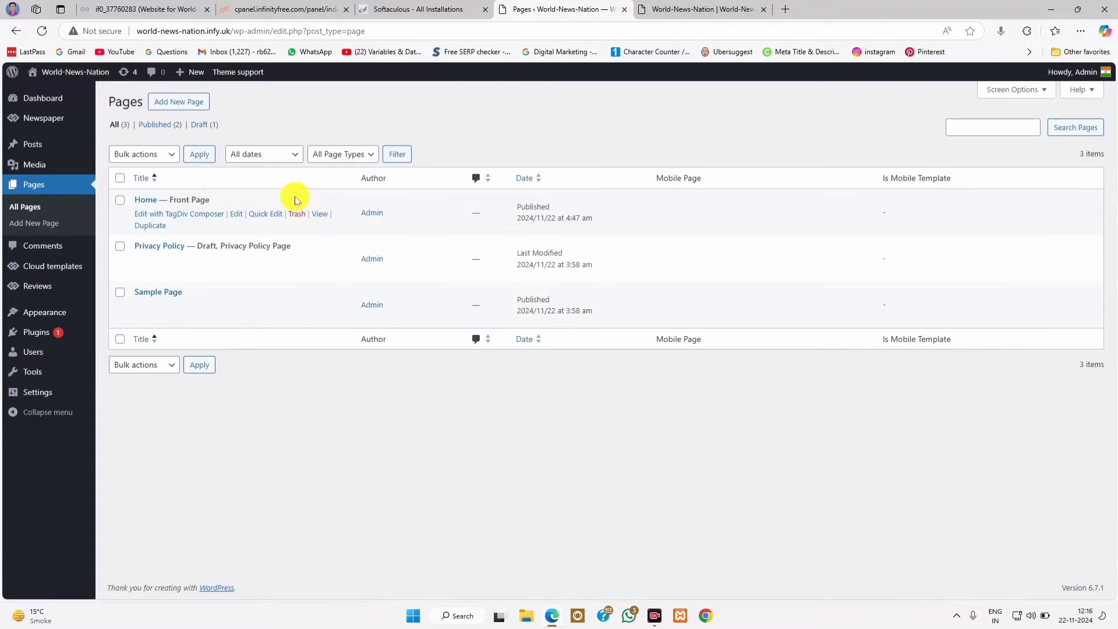
left_click(180, 214)
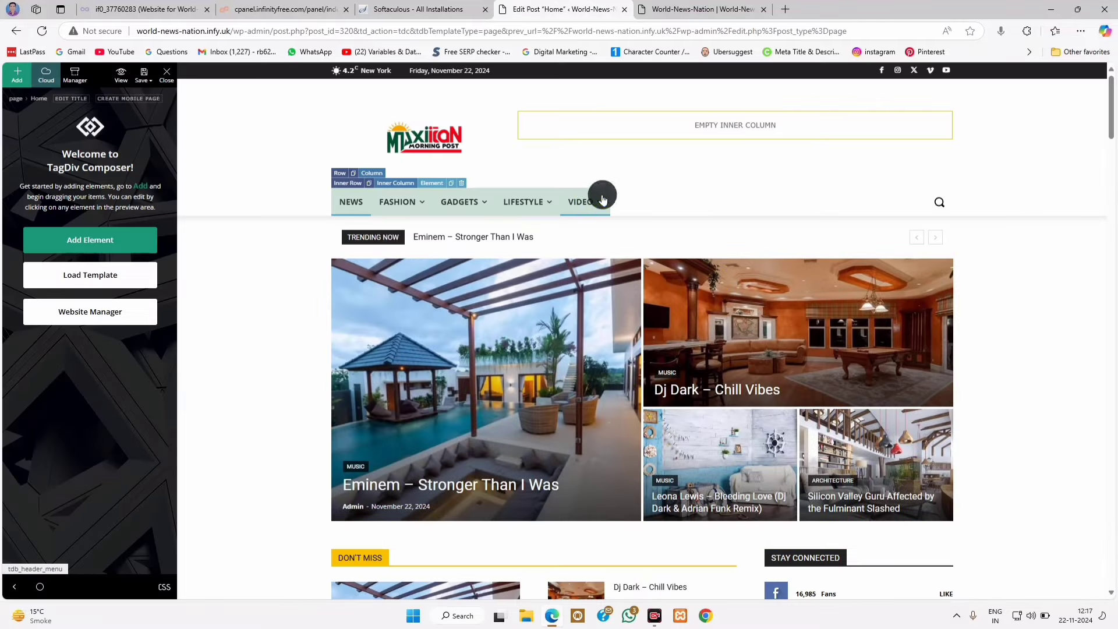
left_click(602, 200)
left_click(209, 198)
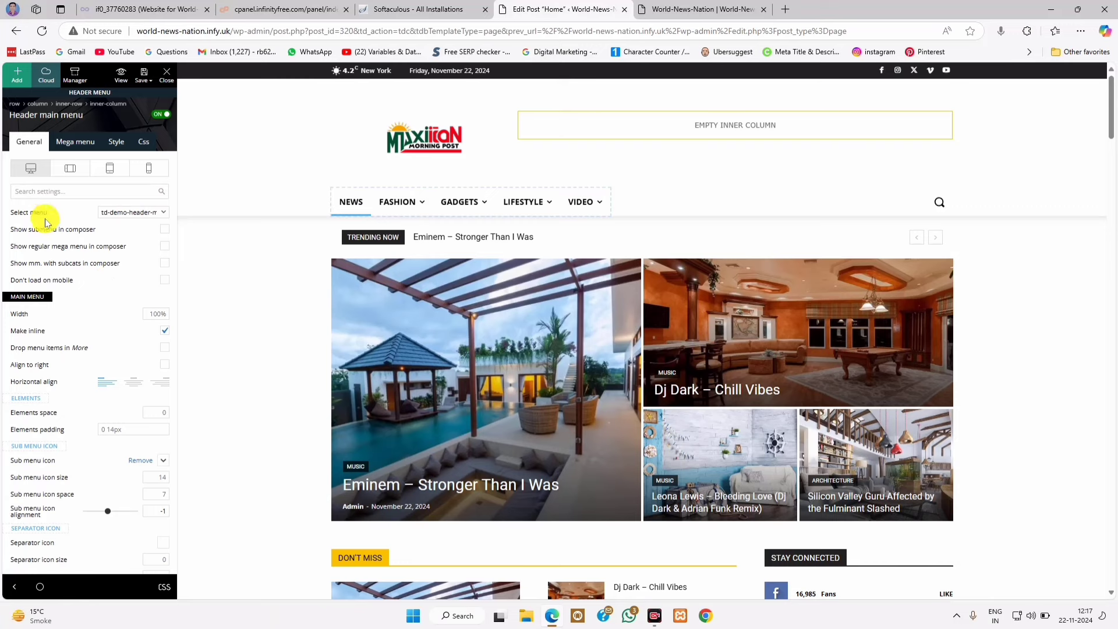
left_click(111, 213)
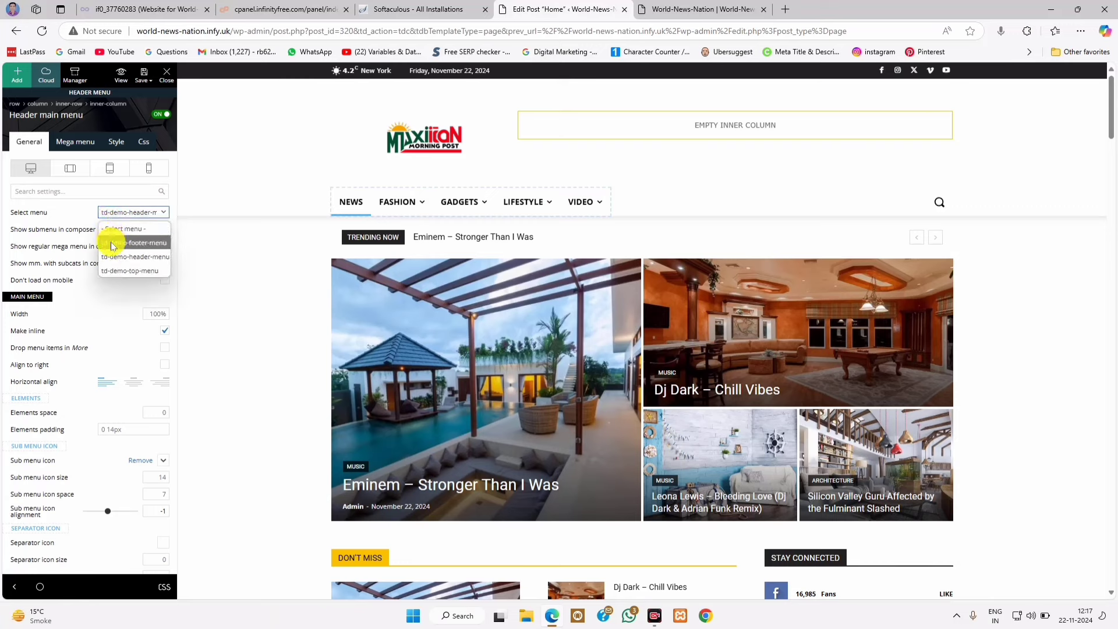
left_click(112, 270)
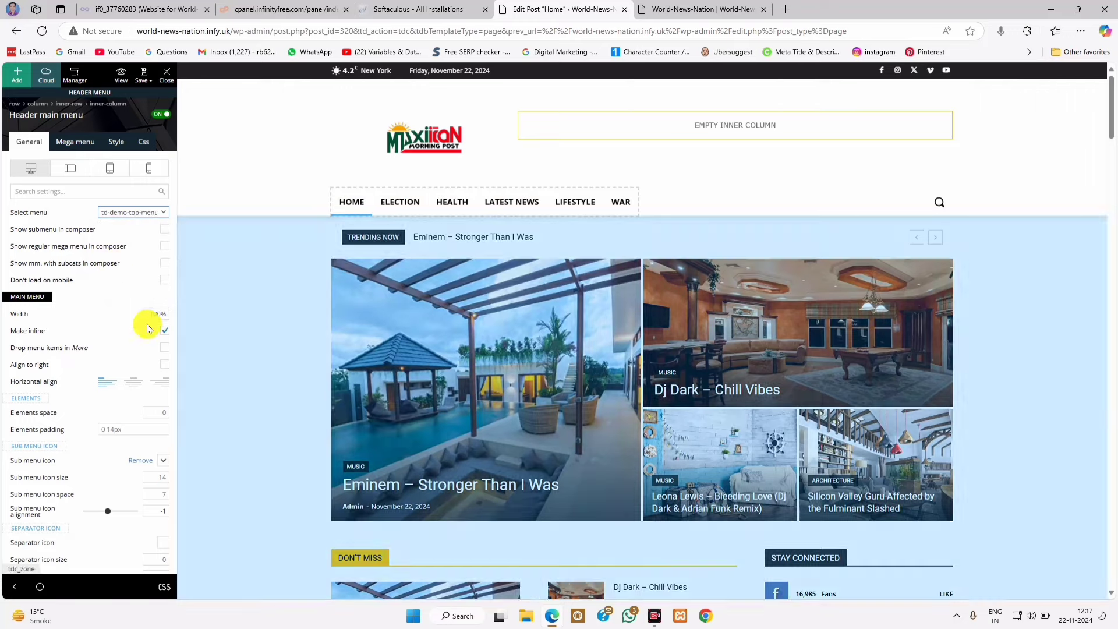
Step: Save all composer changes and check the header menu on the reloaded live site before returning to the composer
mouse_move(139, 75)
left_click(134, 96)
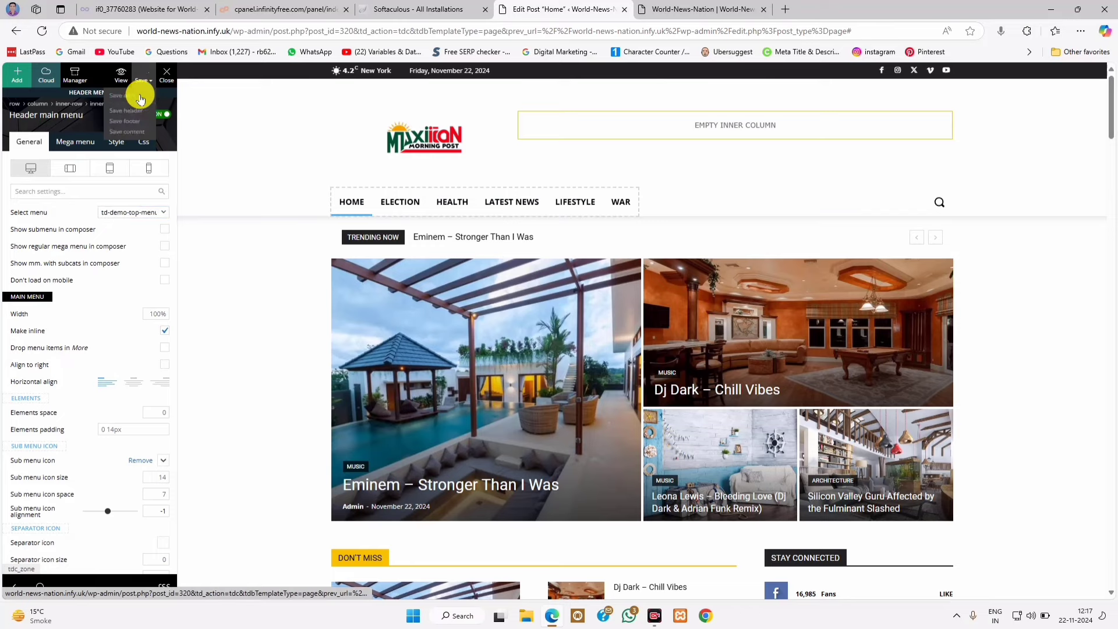
left_click(716, 7)
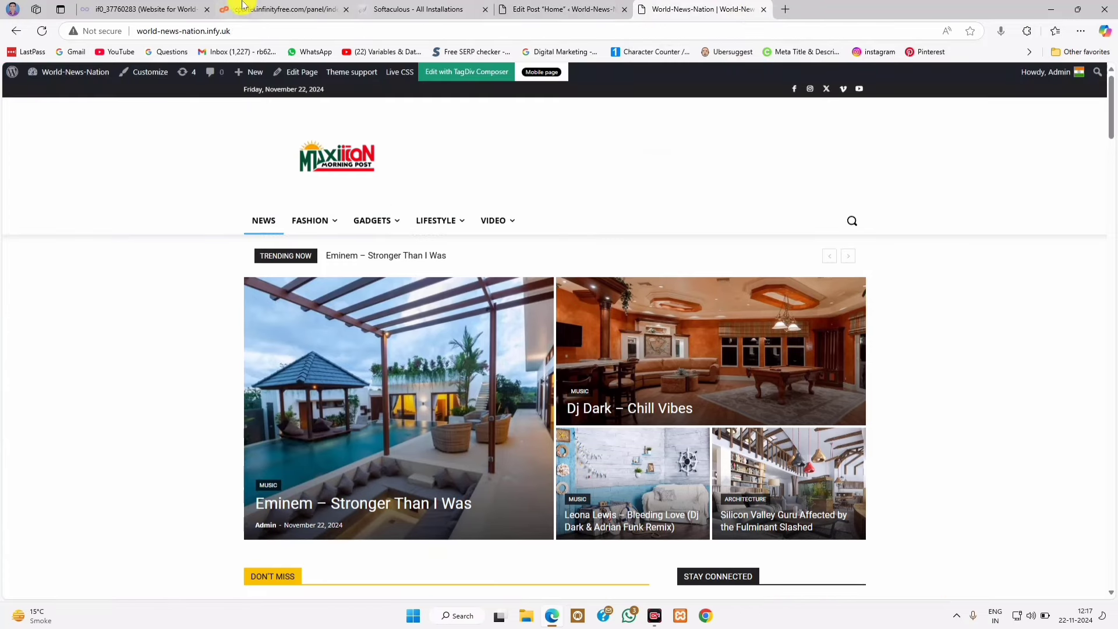
left_click(46, 33)
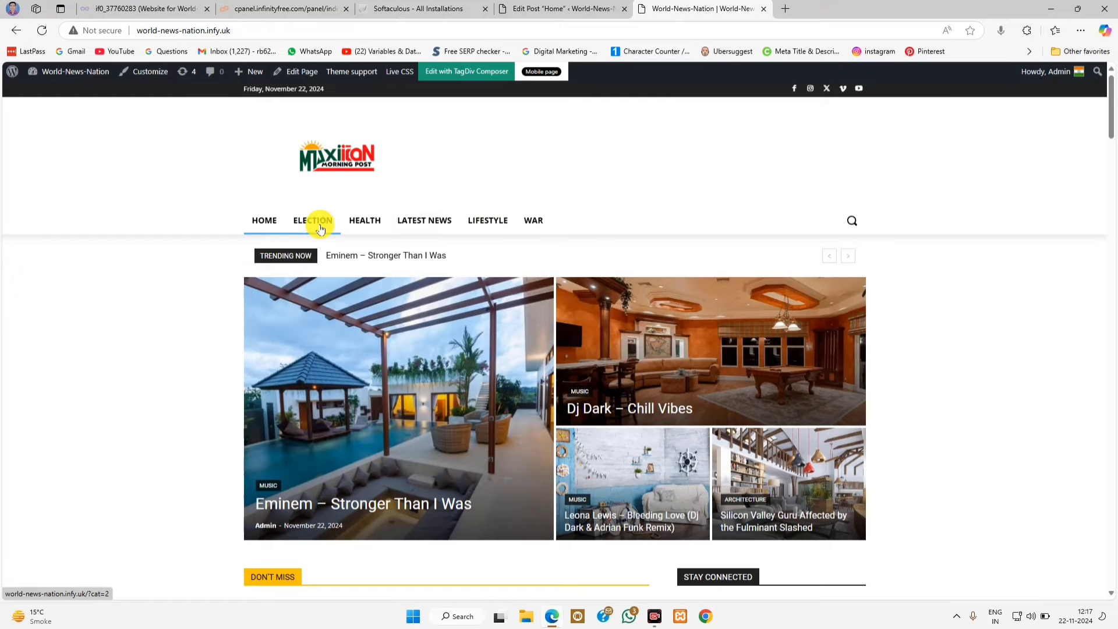
left_click(542, 9)
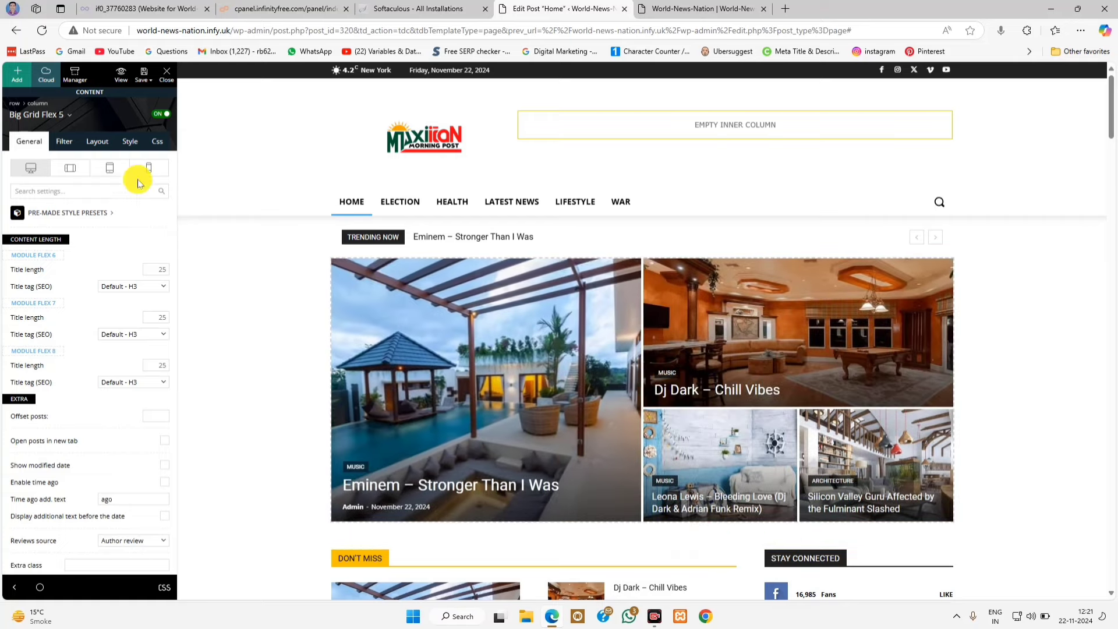
Step: Try the Big Grid Flex 10 layout on the featured posts grid, and restore Big Grid Flex 5
left_click(47, 116)
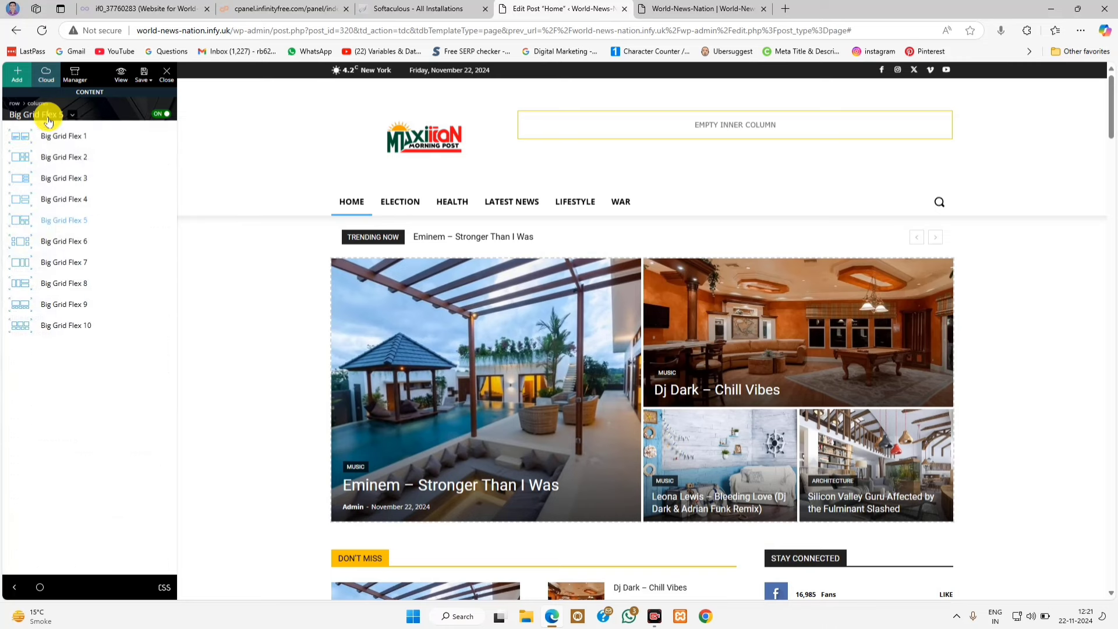
left_click(80, 329)
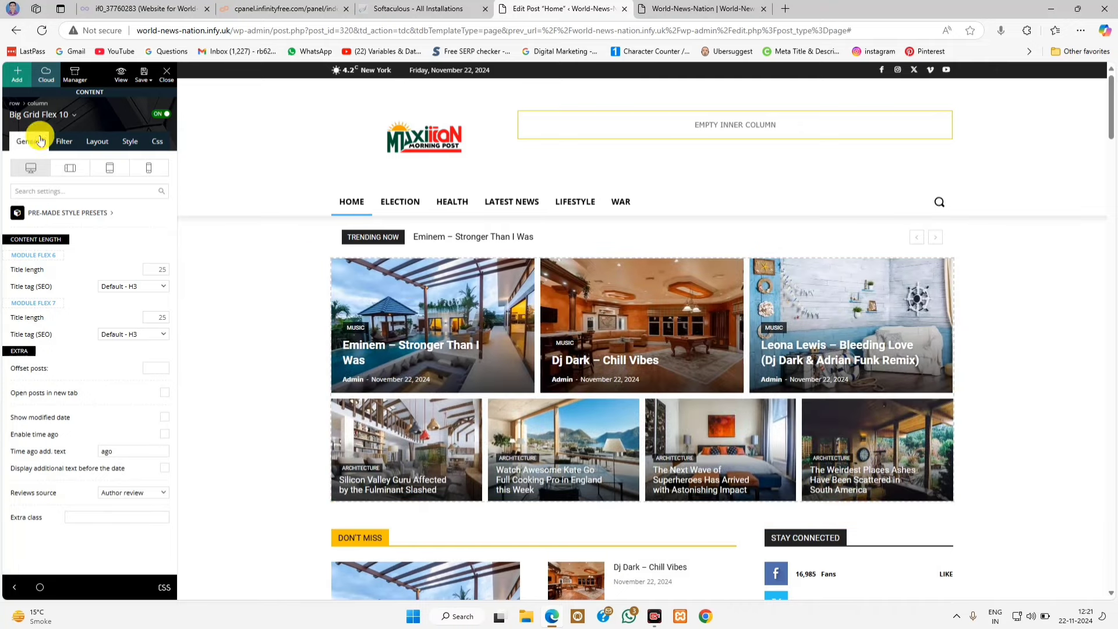
left_click(48, 116)
left_click(62, 220)
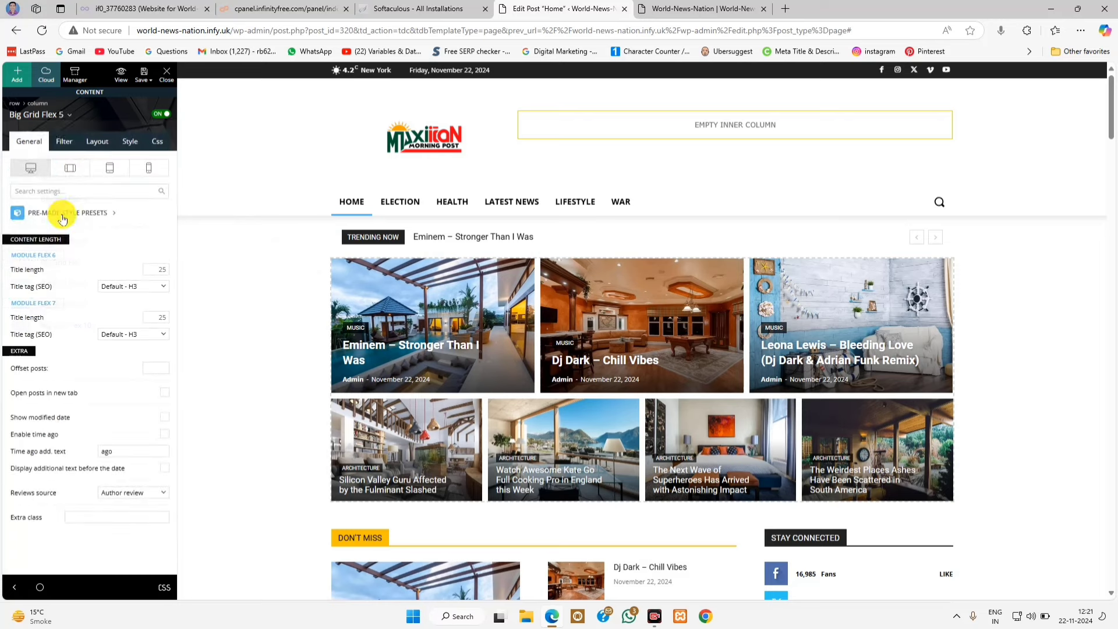
Step: Try the Big Grid Flex 8 and Big Grid Flex 10 layouts on the featured posts grid
left_click(53, 114)
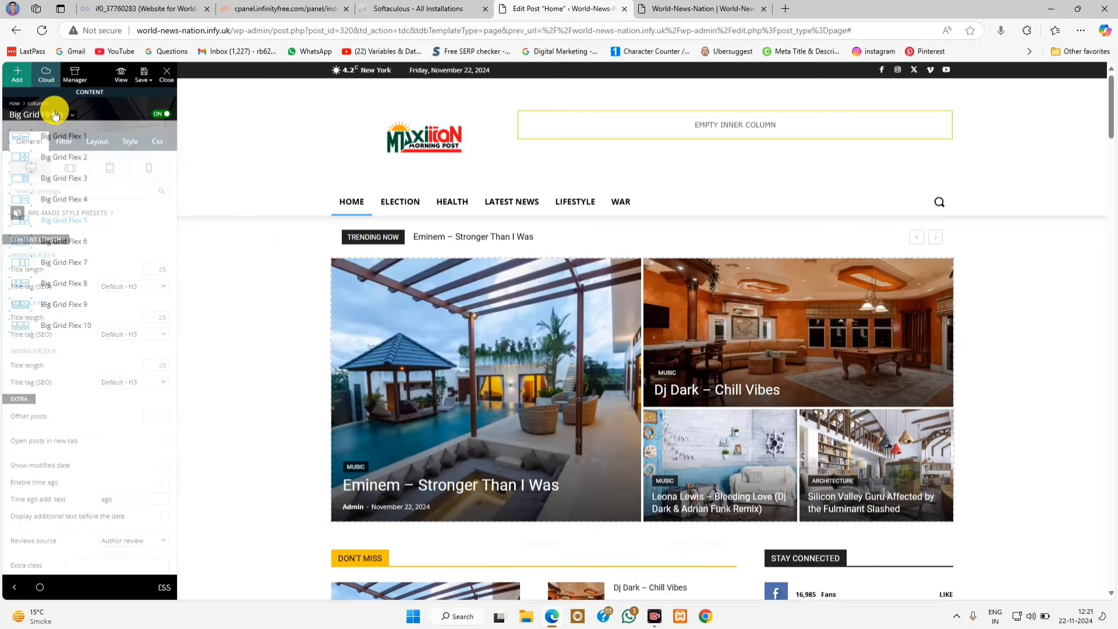
left_click(53, 113)
left_click(53, 114)
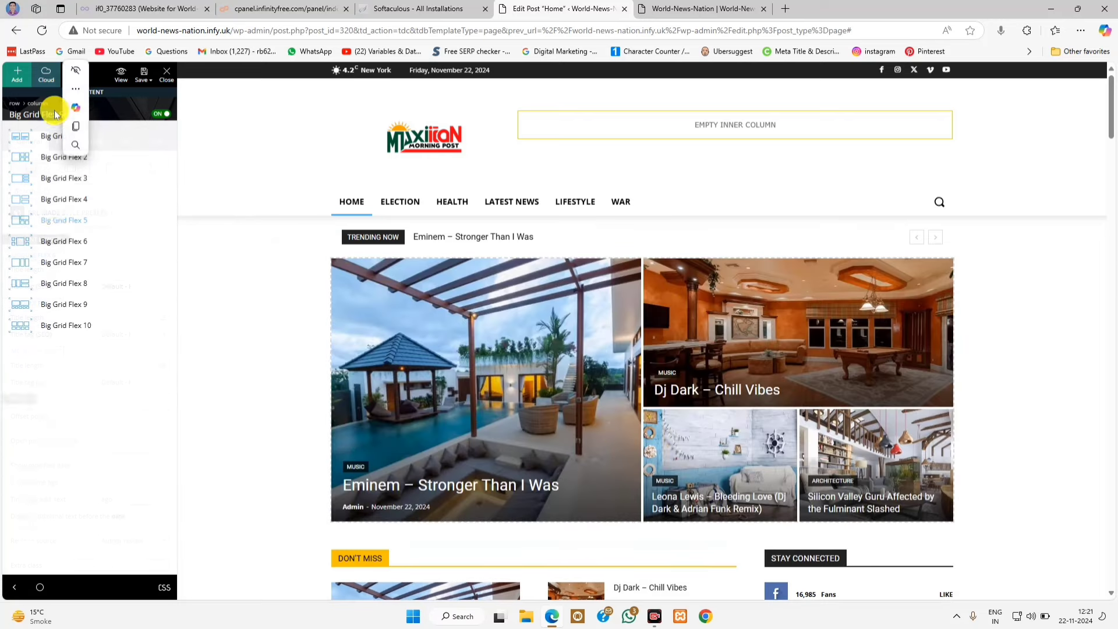
left_click(62, 283)
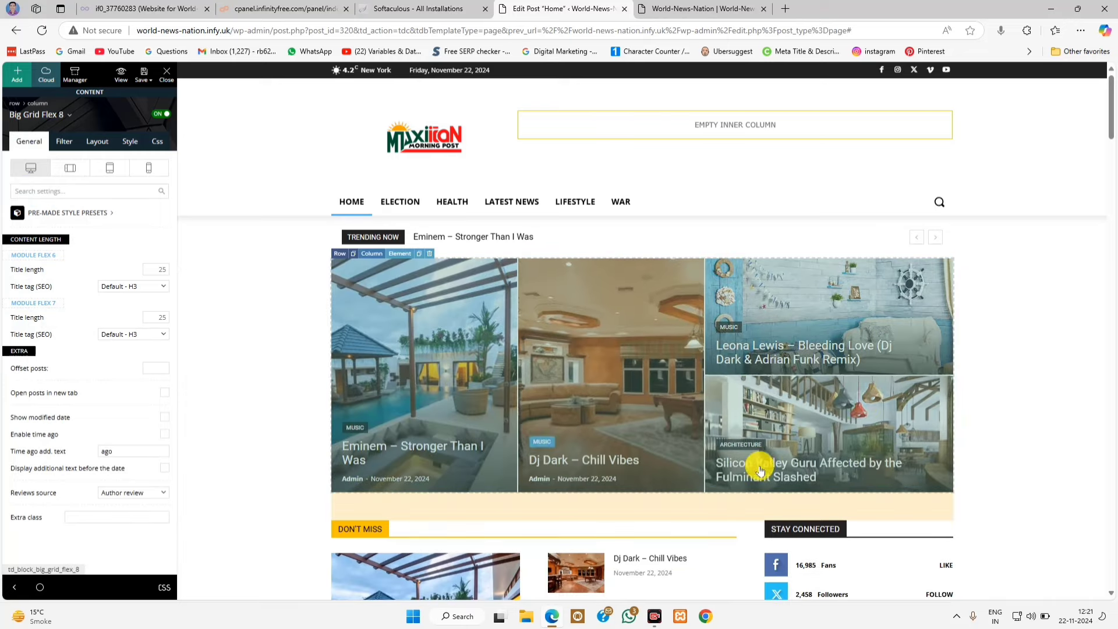
left_click(63, 115)
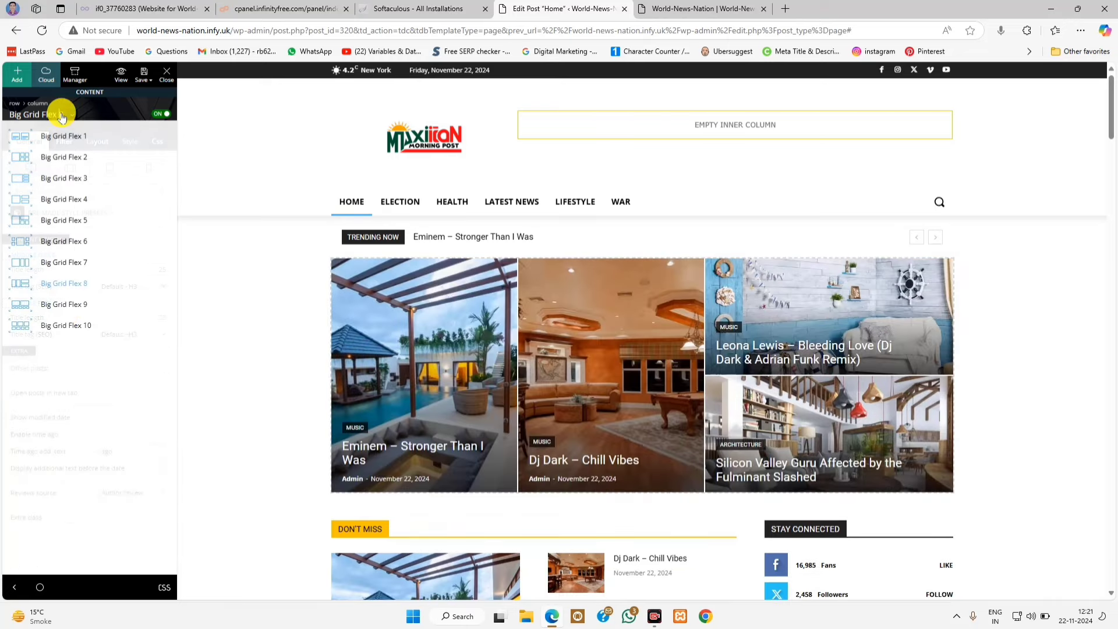
left_click(66, 330)
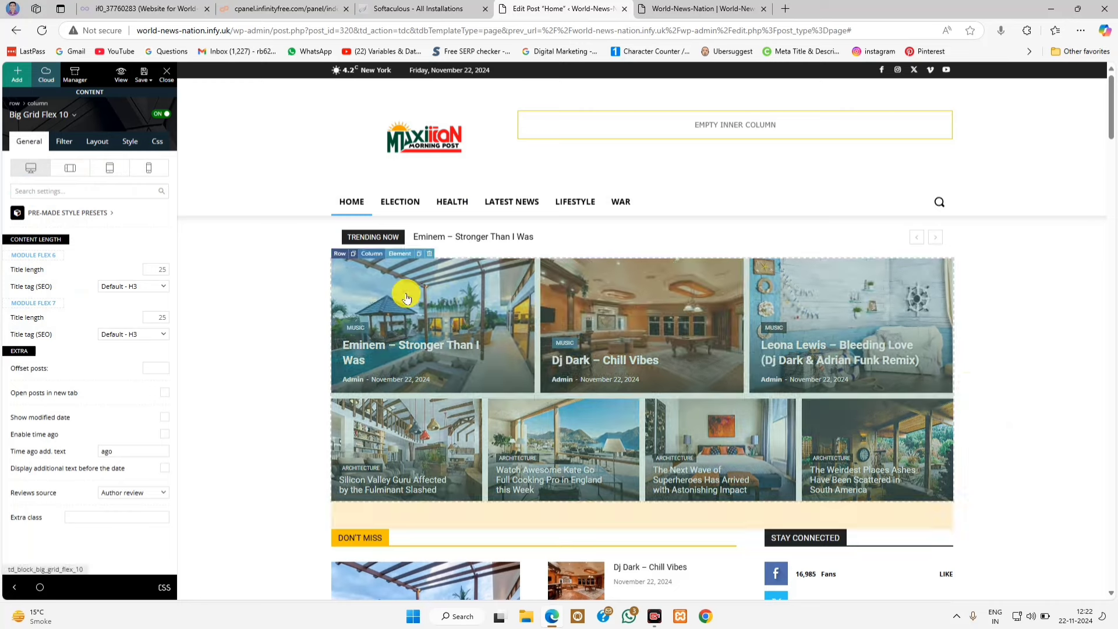
Step: Filter the featured posts grid by the Latest News category and set its sort order to Random Posts
left_click(64, 142)
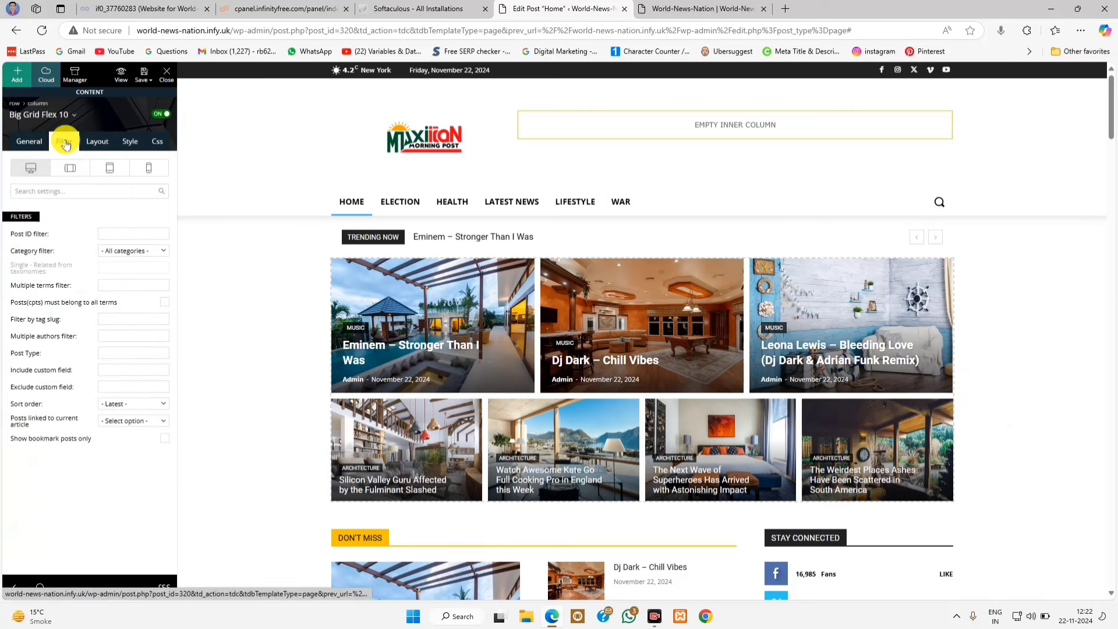
left_click(144, 251)
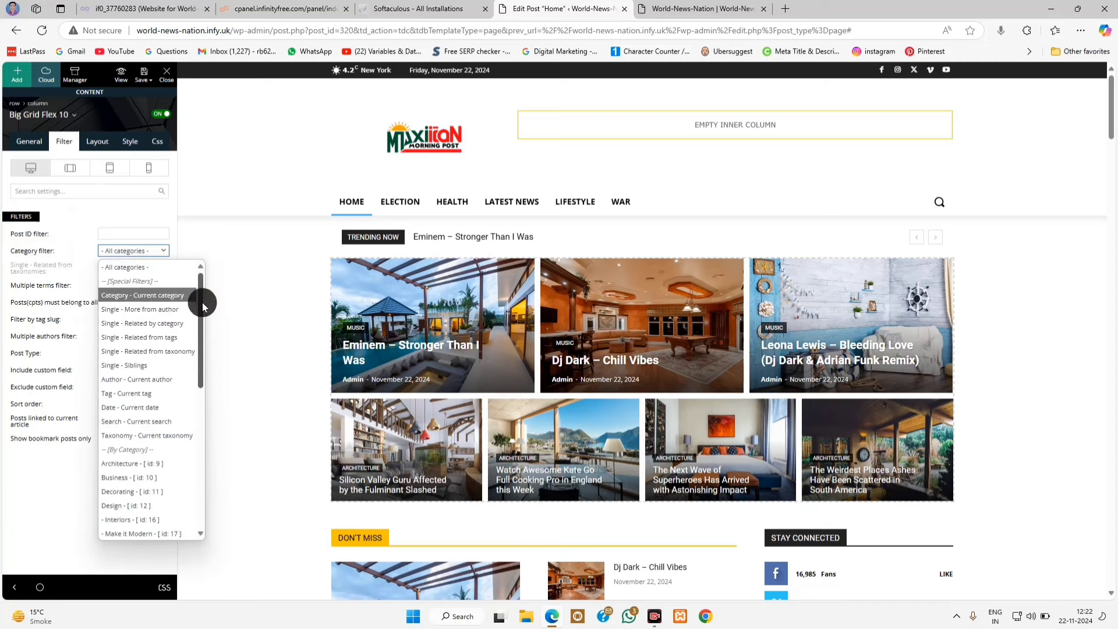
left_click_drag(200, 299, 207, 399)
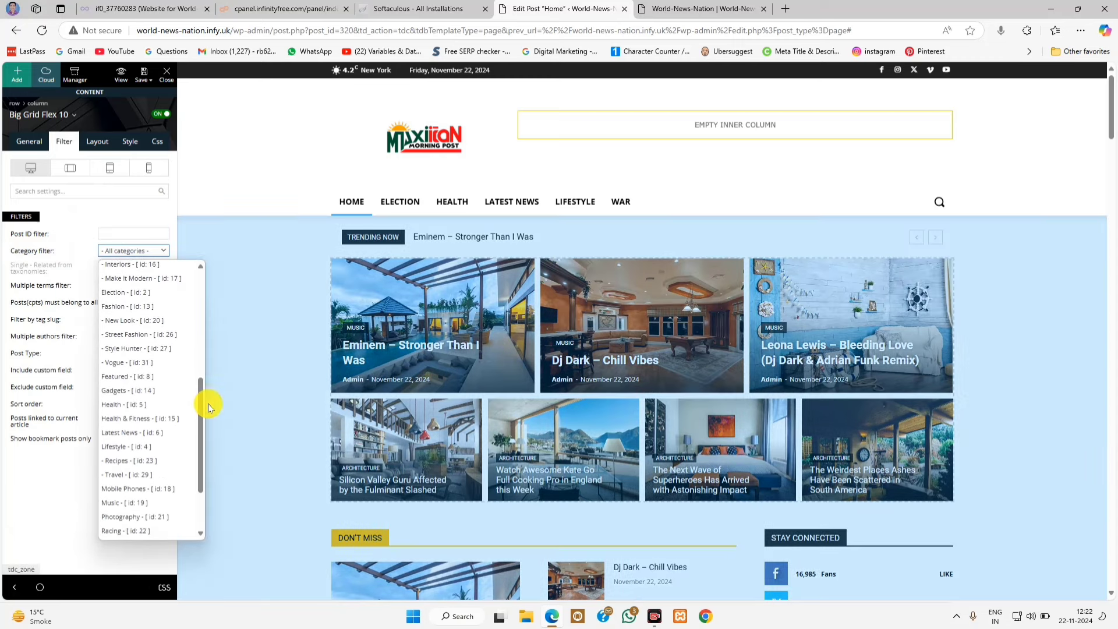
left_click(156, 435)
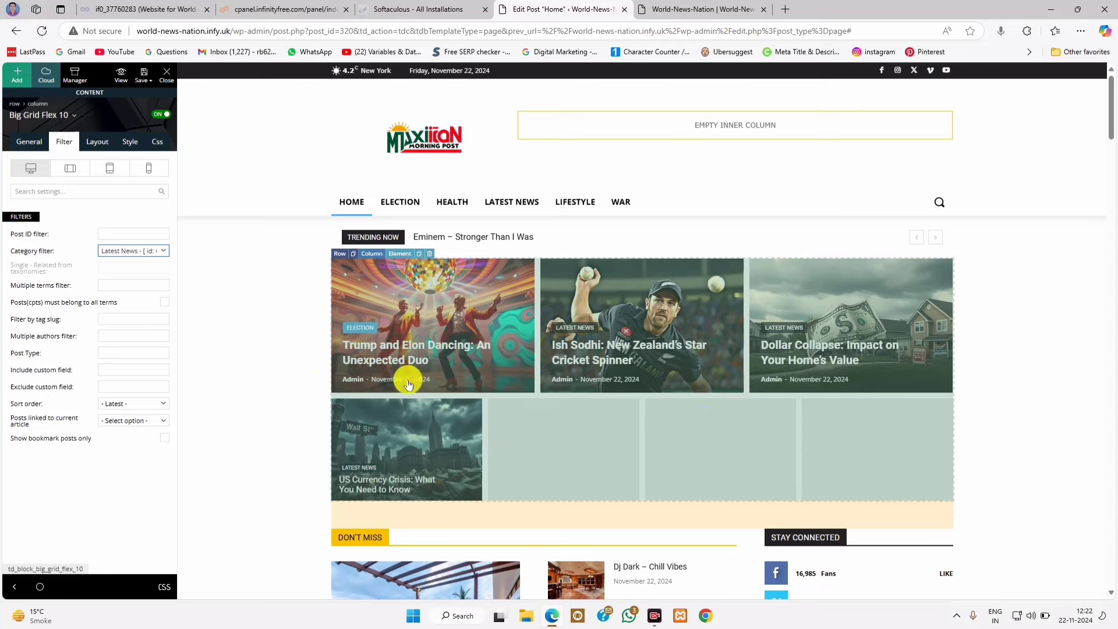
left_click(146, 404)
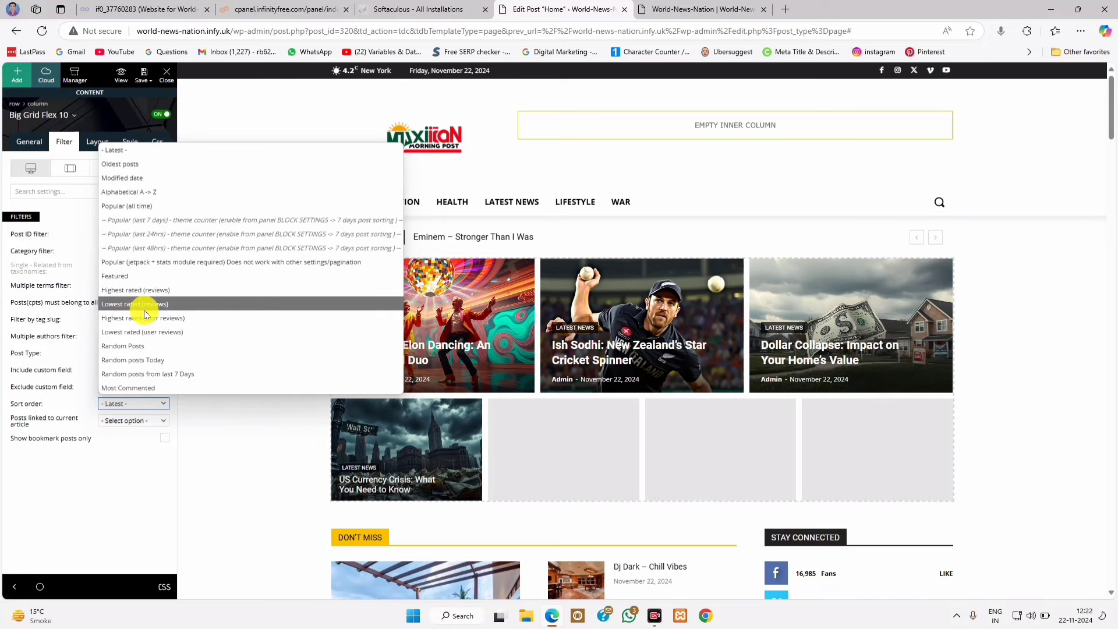
left_click(148, 351)
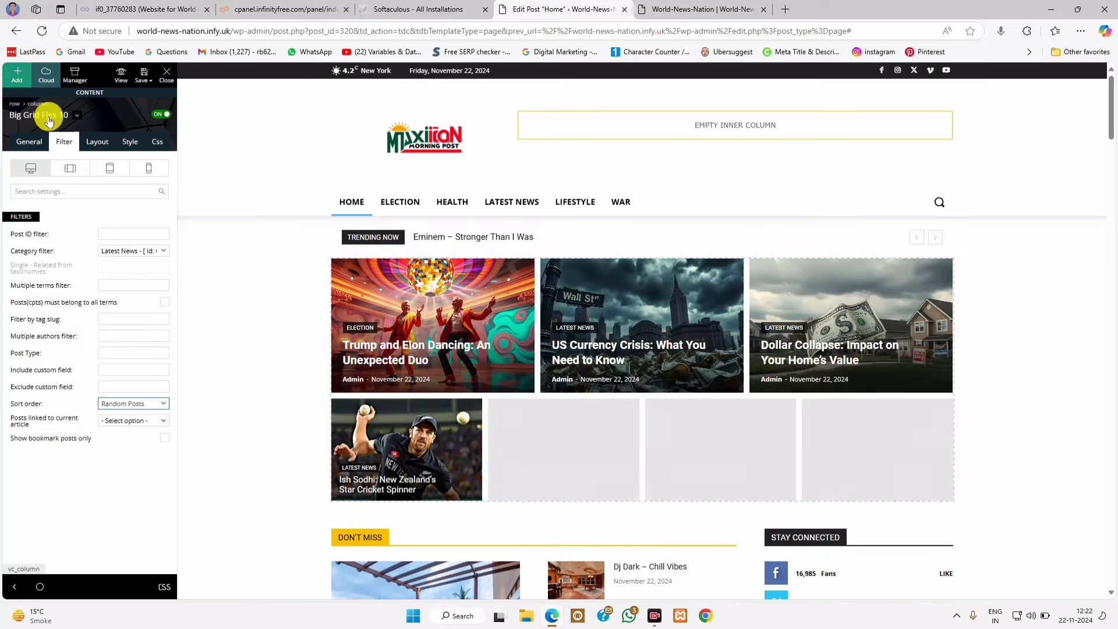
Step: Change the featured posts grid to Big Grid Flex 5 and save the header, footer and content together
left_click(45, 114)
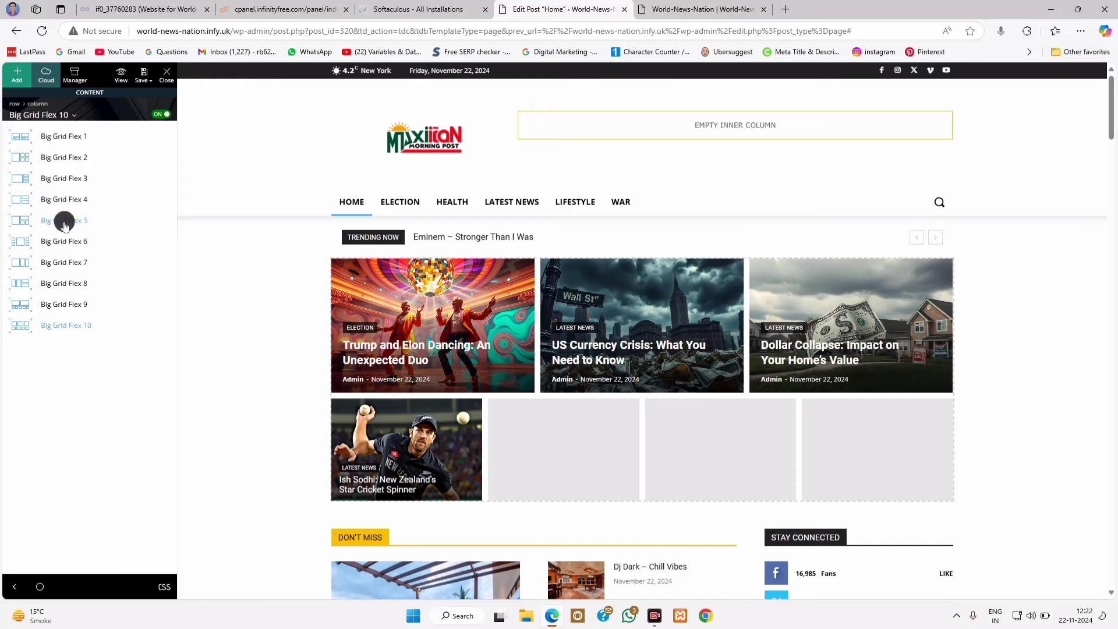
left_click(64, 224)
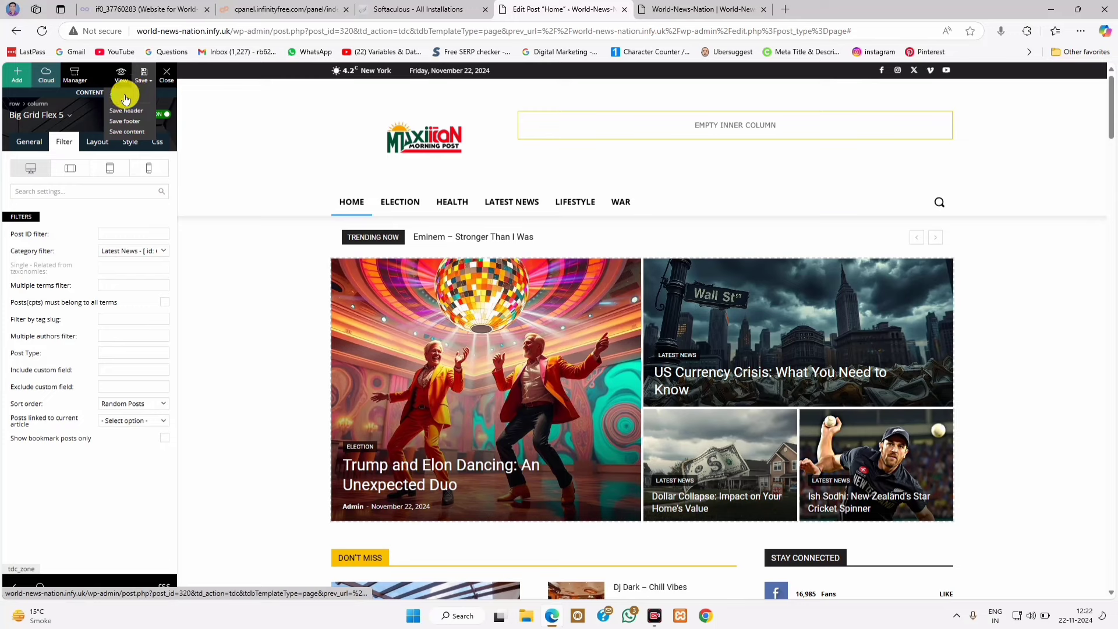
left_click(125, 99)
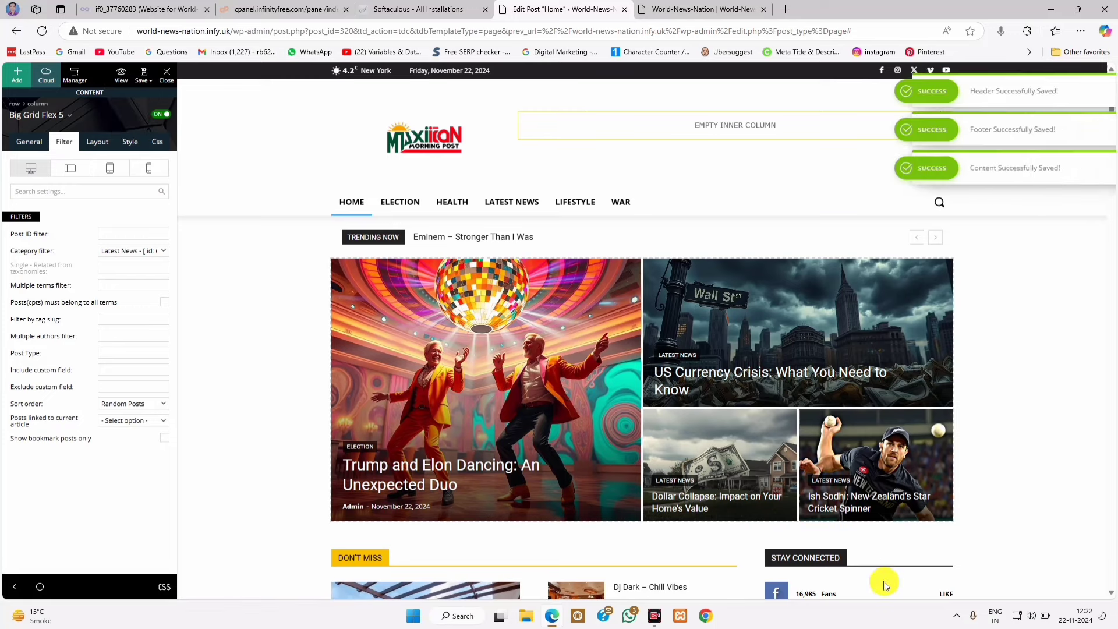
Step: Select the Don't Miss block on the home page and open its custom title for editing
left_click(1014, 376)
scroll(1013, 376, "down", 5)
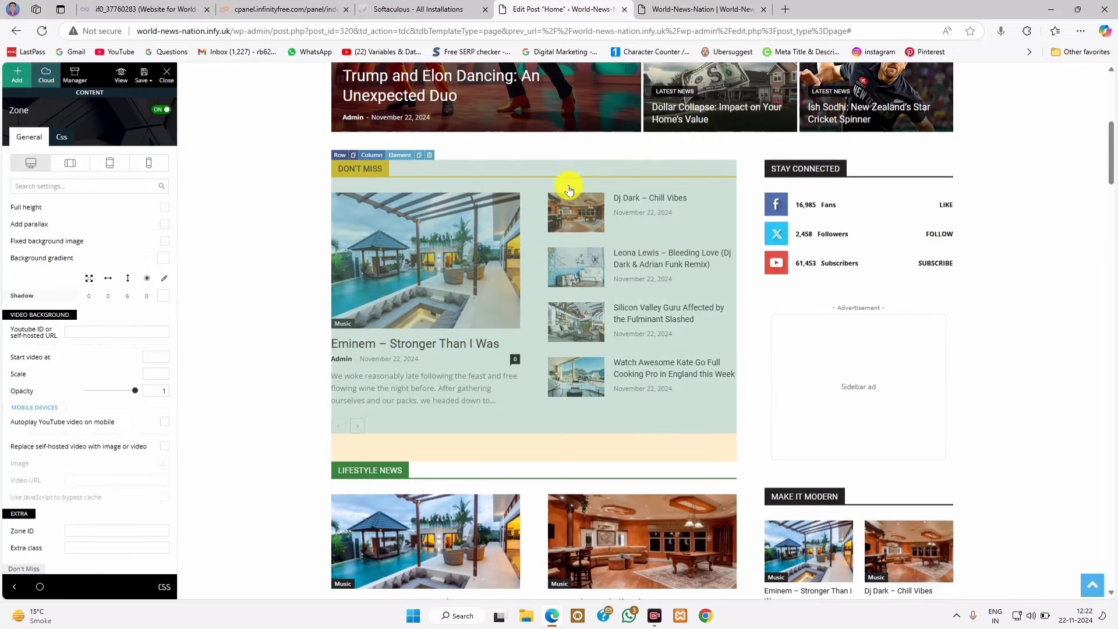
left_click(447, 174)
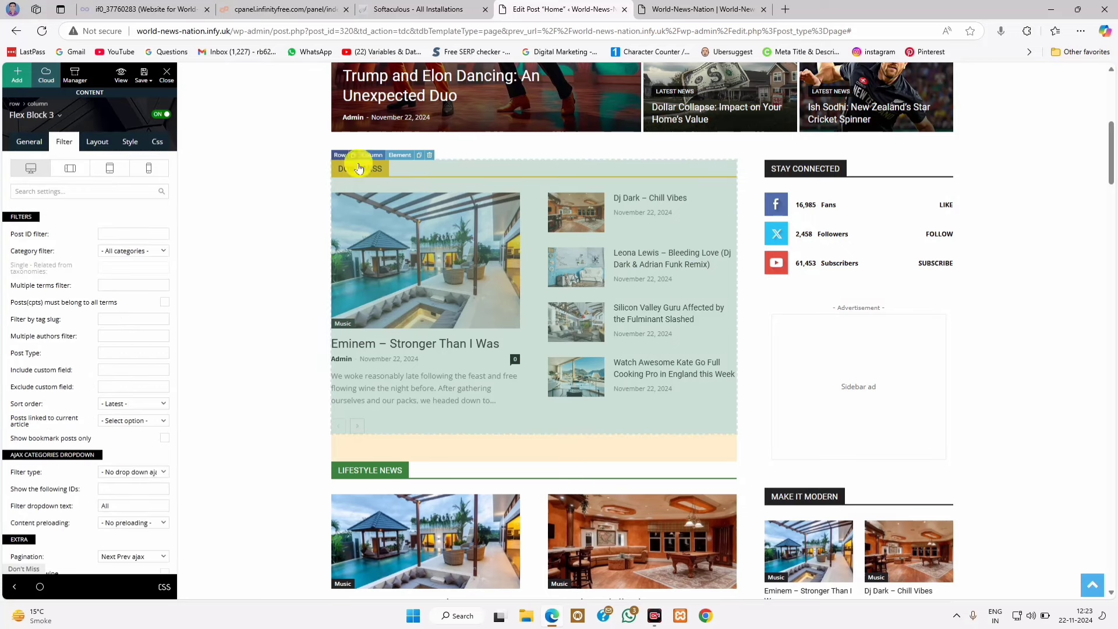
left_click(31, 141)
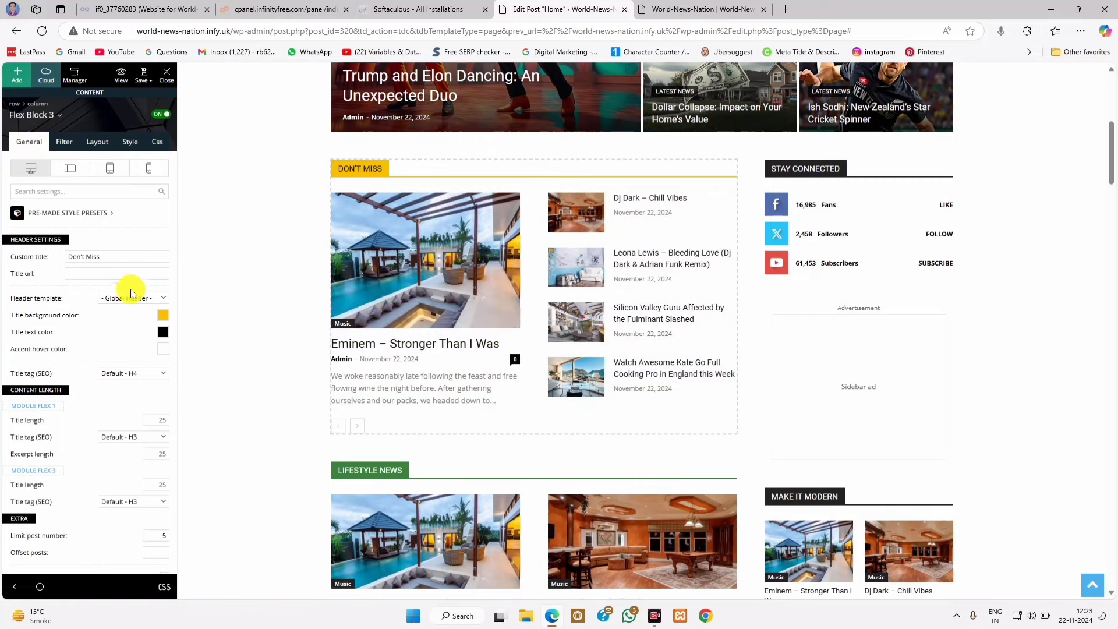
left_click(124, 257)
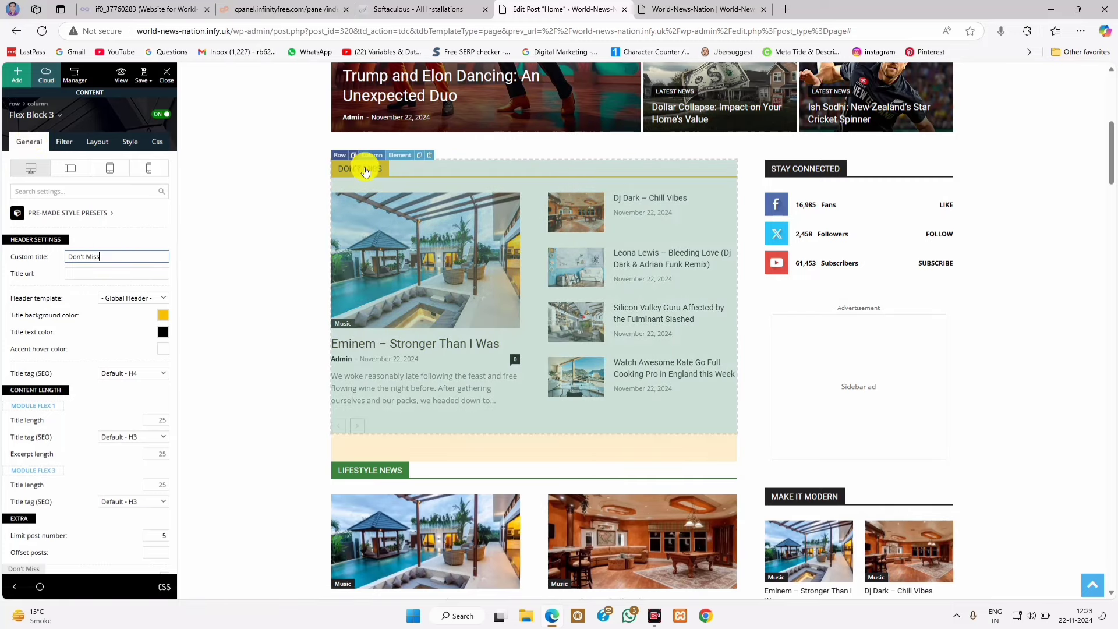
Step: Filter the Don't Miss block by the Health category and set its sort order to Oldest posts
left_click(66, 142)
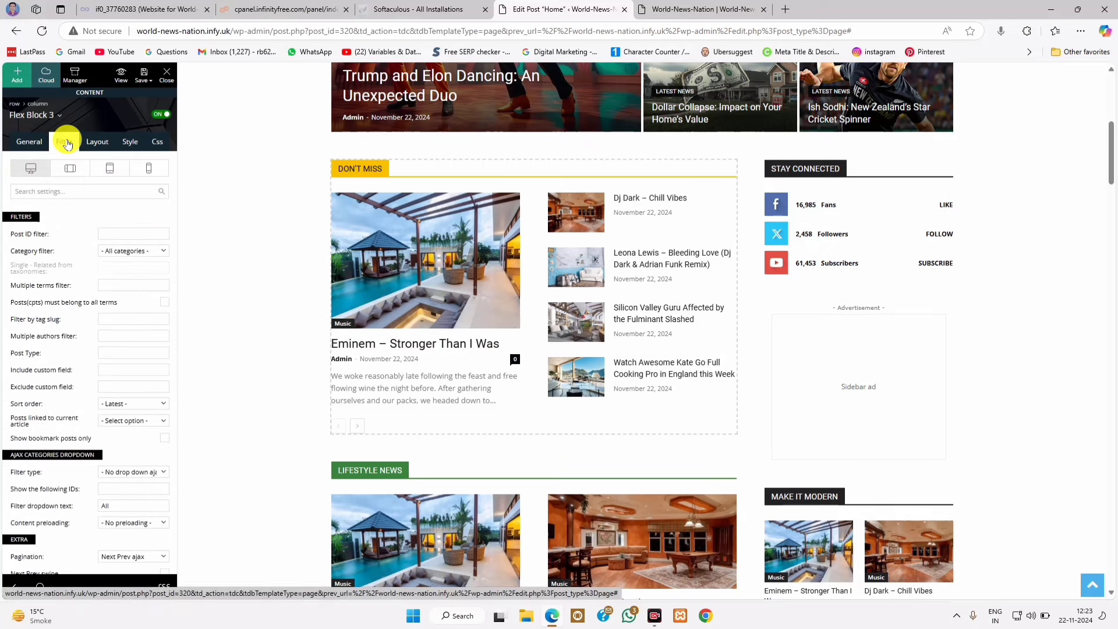
left_click(133, 251)
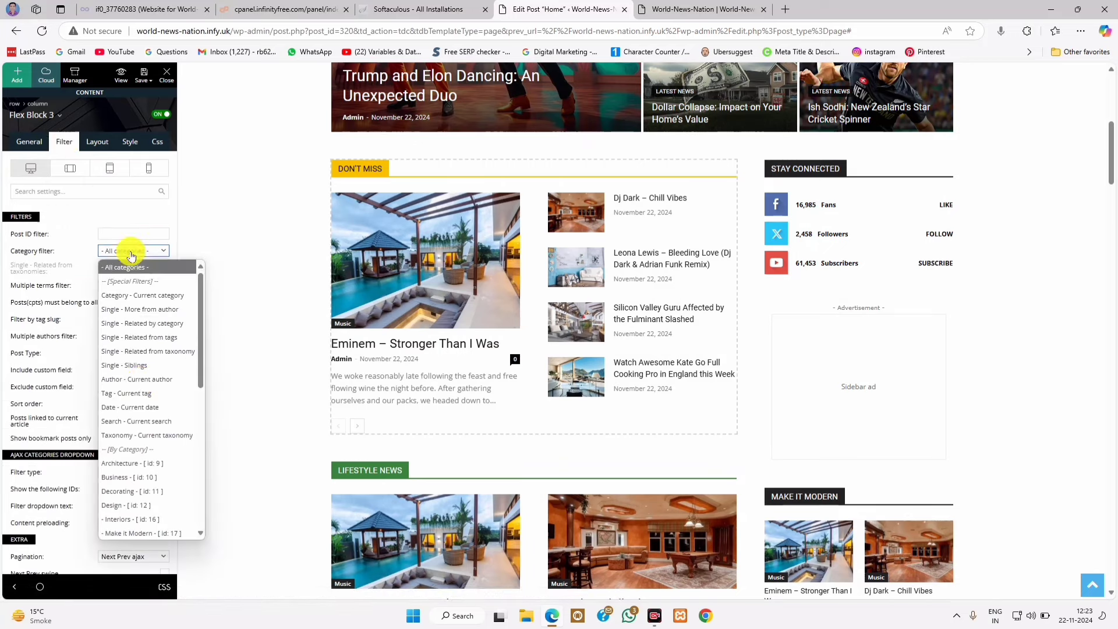
left_click_drag(200, 387, 209, 463)
left_click(140, 452)
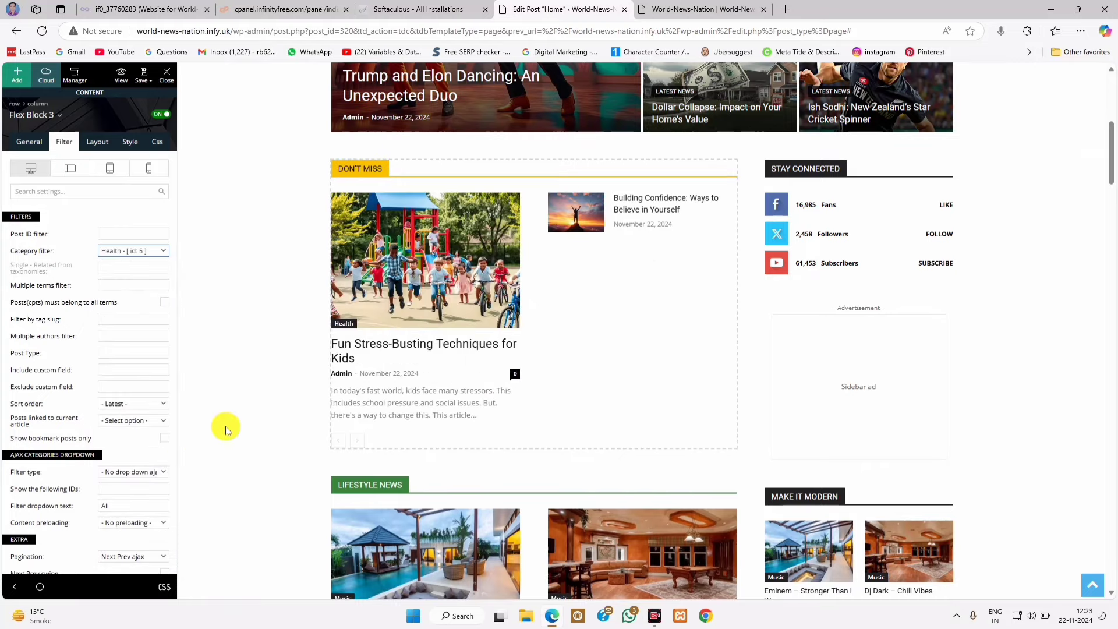
left_click(129, 408)
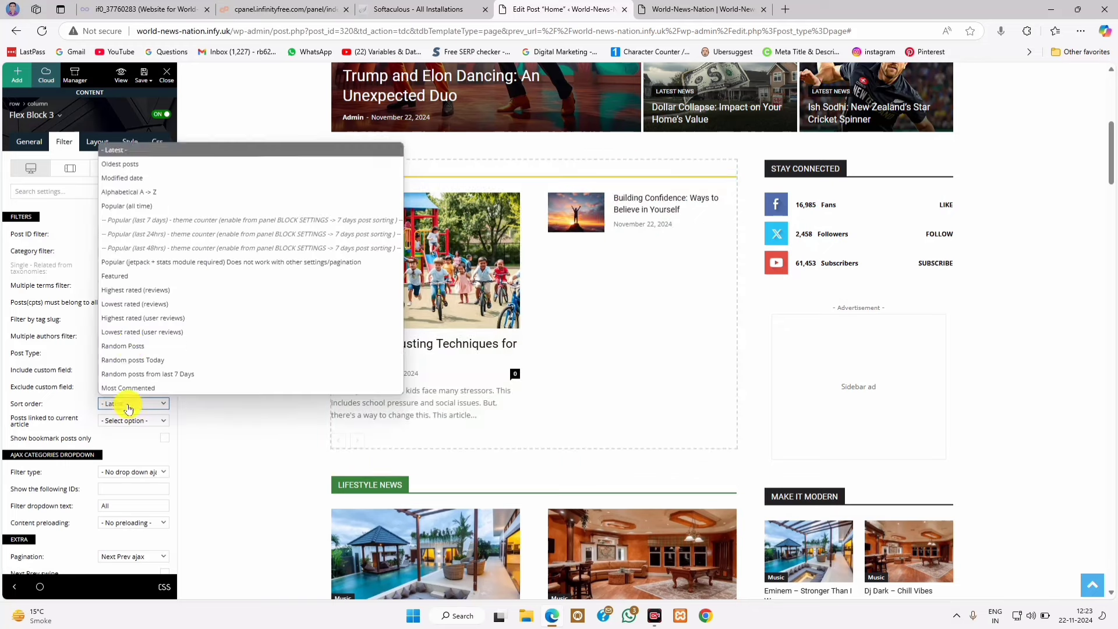
left_click(130, 169)
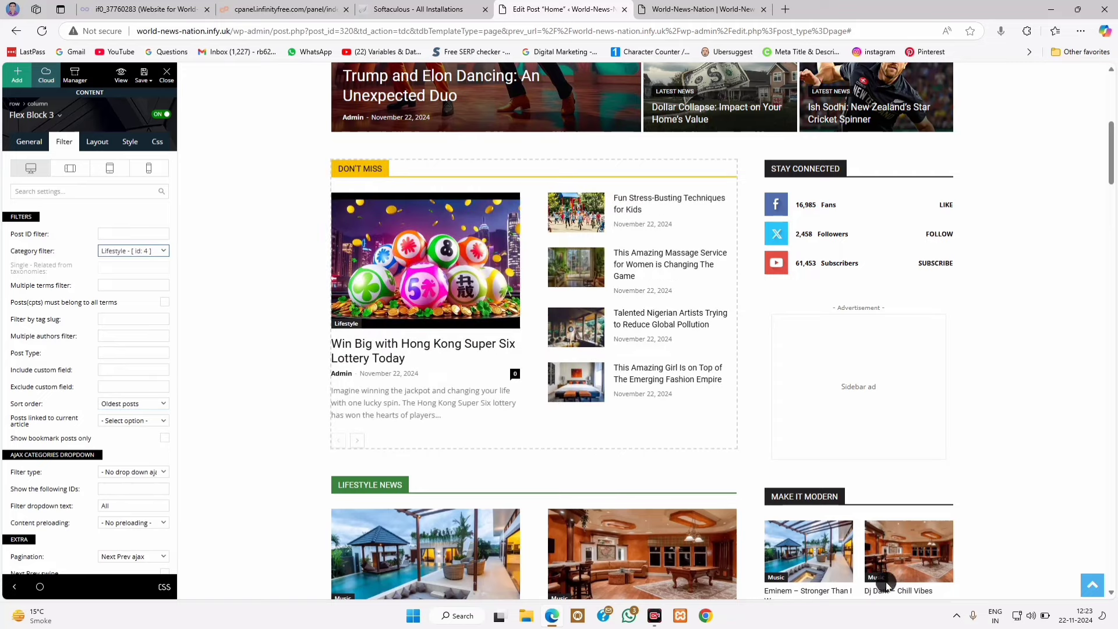